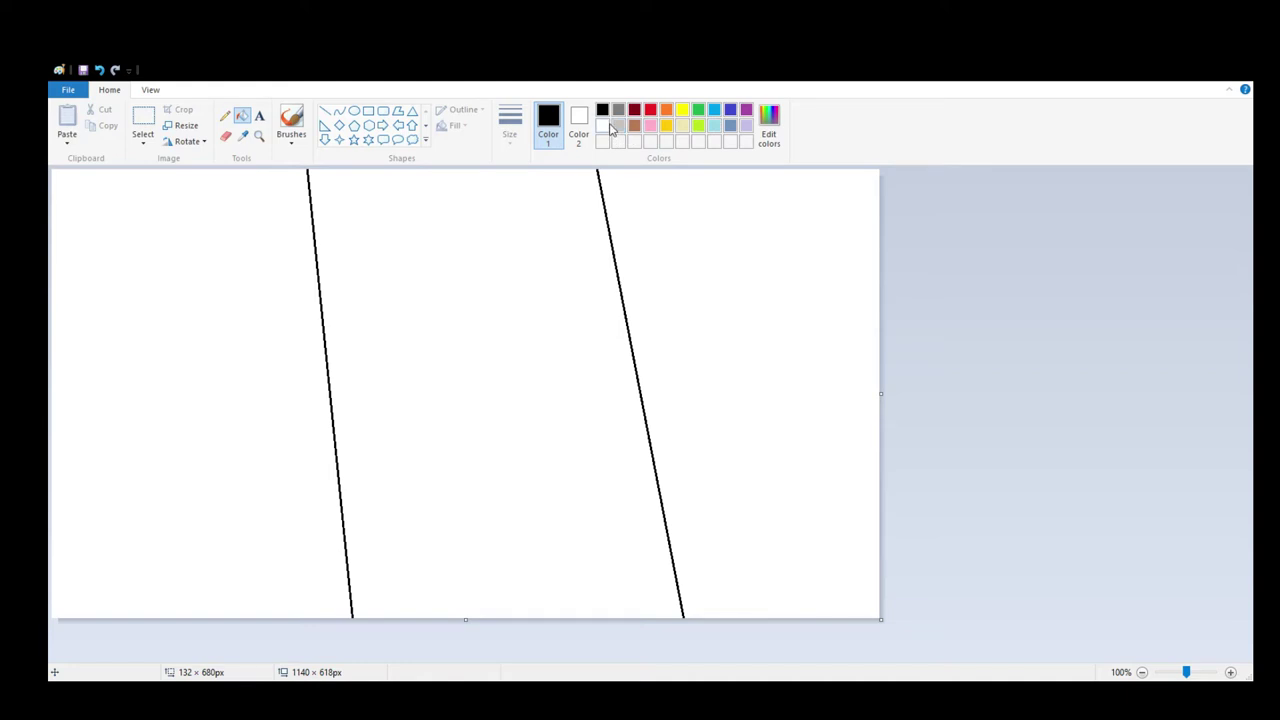
Fill the canvas's middle panel with turquoise blue and the left panel with orange
click(718, 112)
click(489, 277)
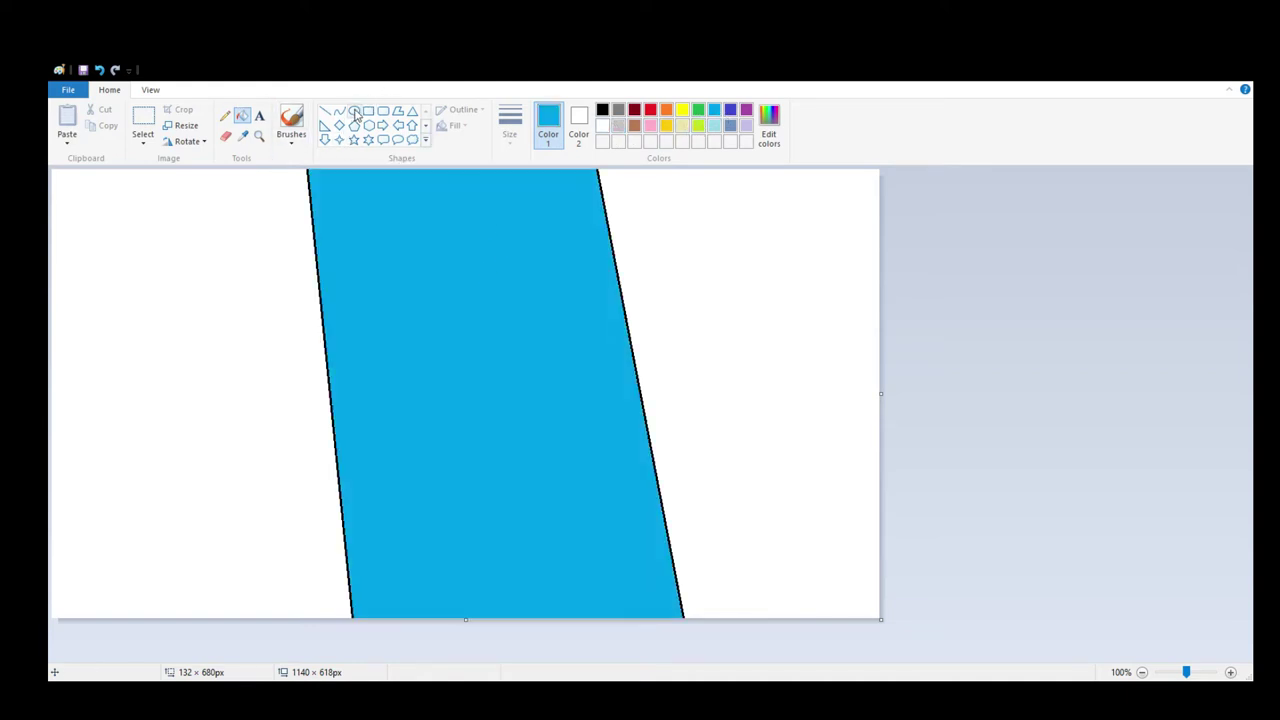
click(668, 115)
click(243, 295)
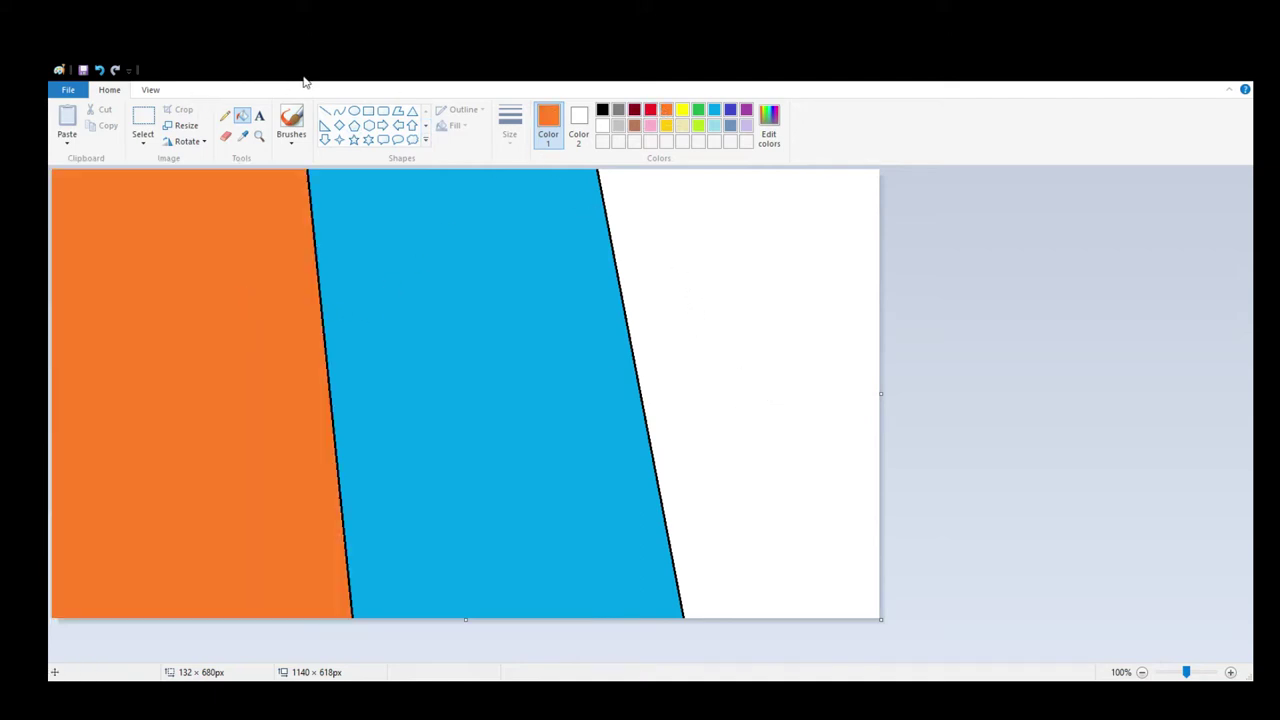
Draw a circle about 159 × 154 px in light yellow in the blue panel's lower half and fill it with the same colour
click(354, 111)
click(682, 125)
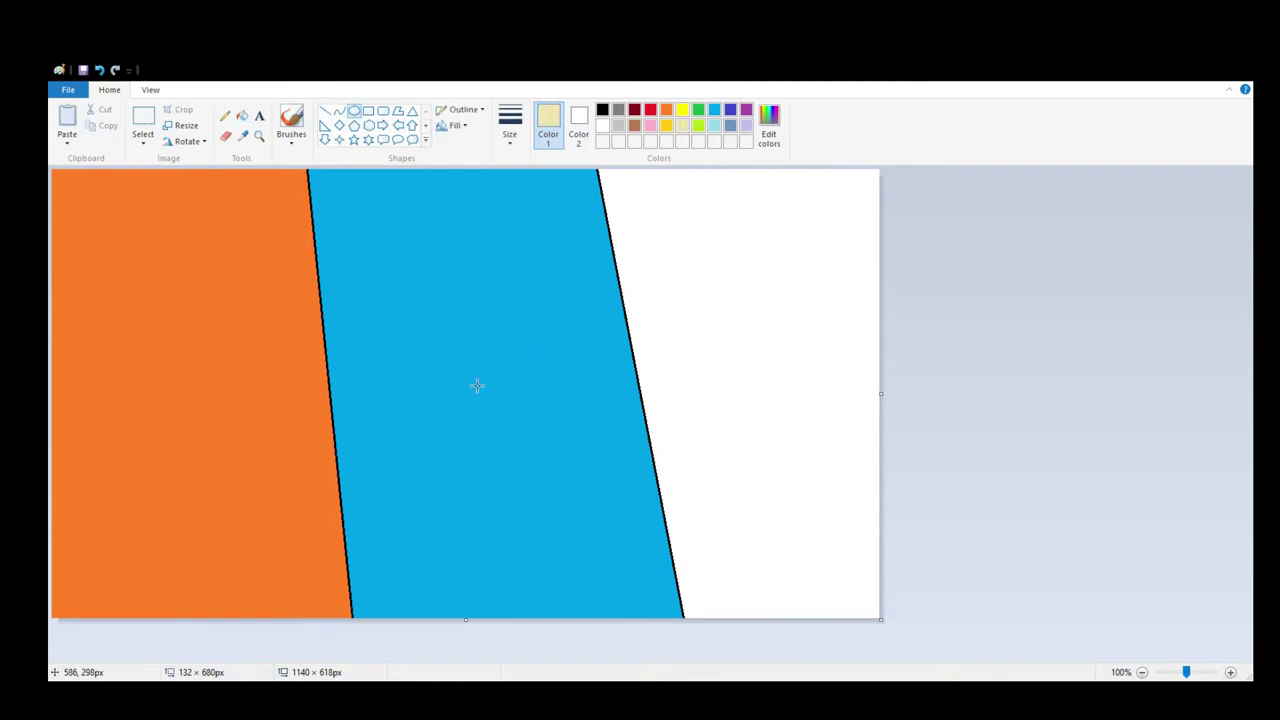
drag(420, 374, 537, 484)
drag(497, 437, 501, 431)
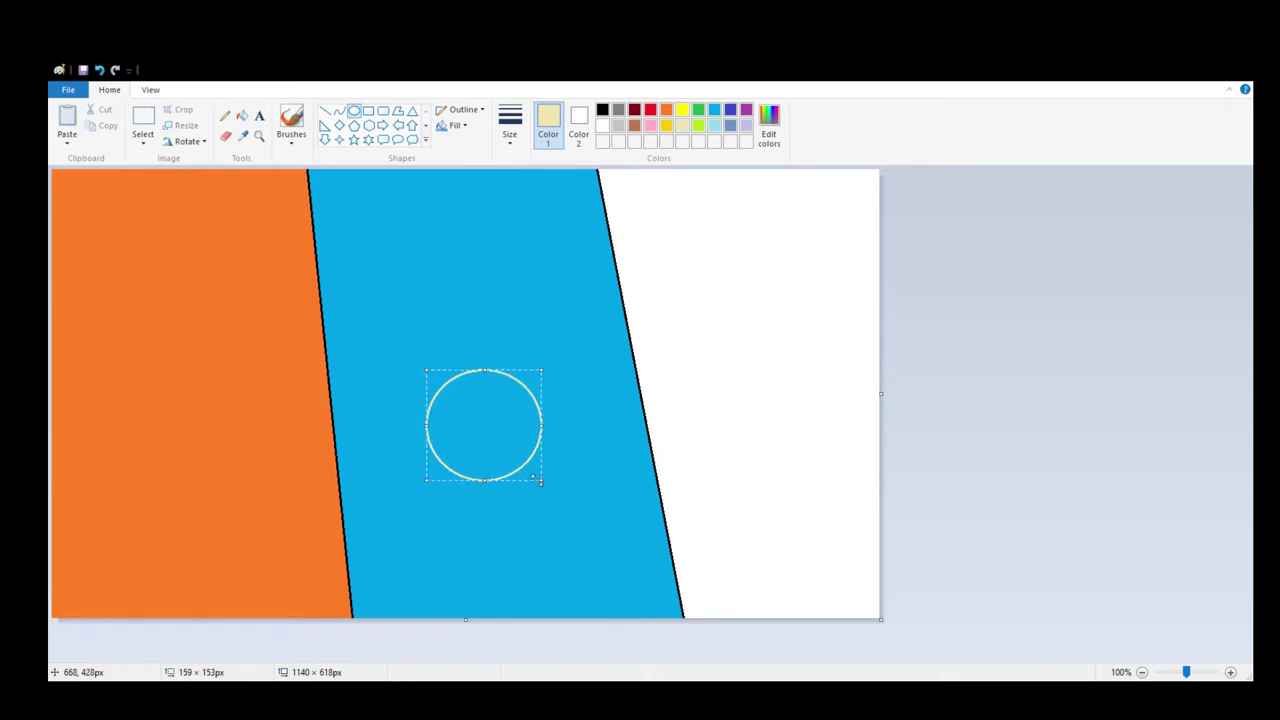
drag(541, 482, 542, 483)
click(242, 116)
click(507, 425)
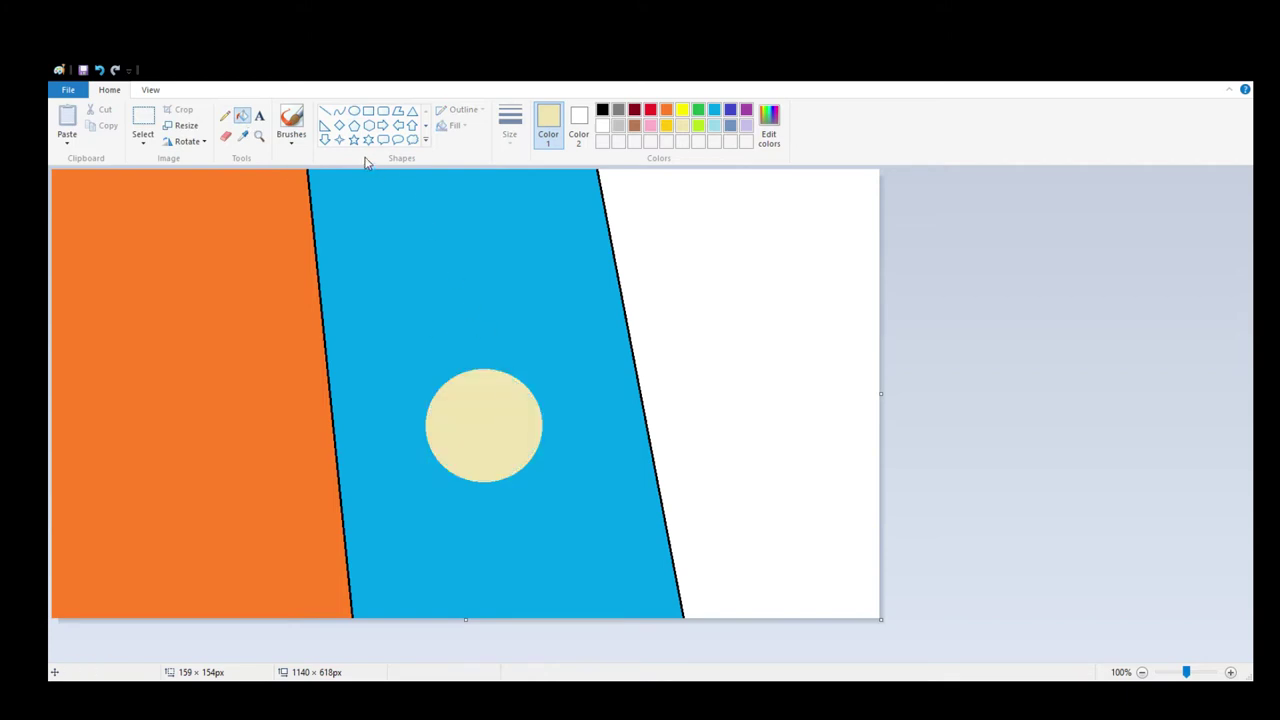
Choose the ellipse shape and set the secondary colour to turquoise blue, keeping the primary colour as the active one
click(354, 111)
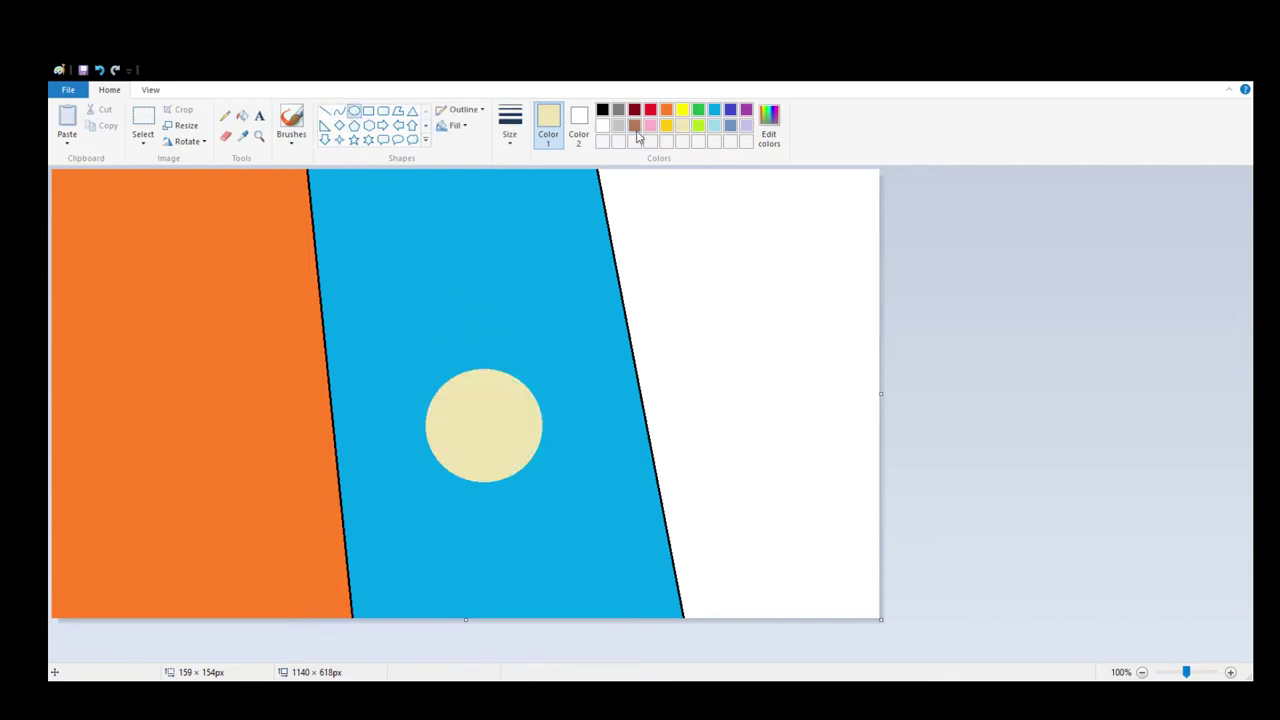
click(584, 125)
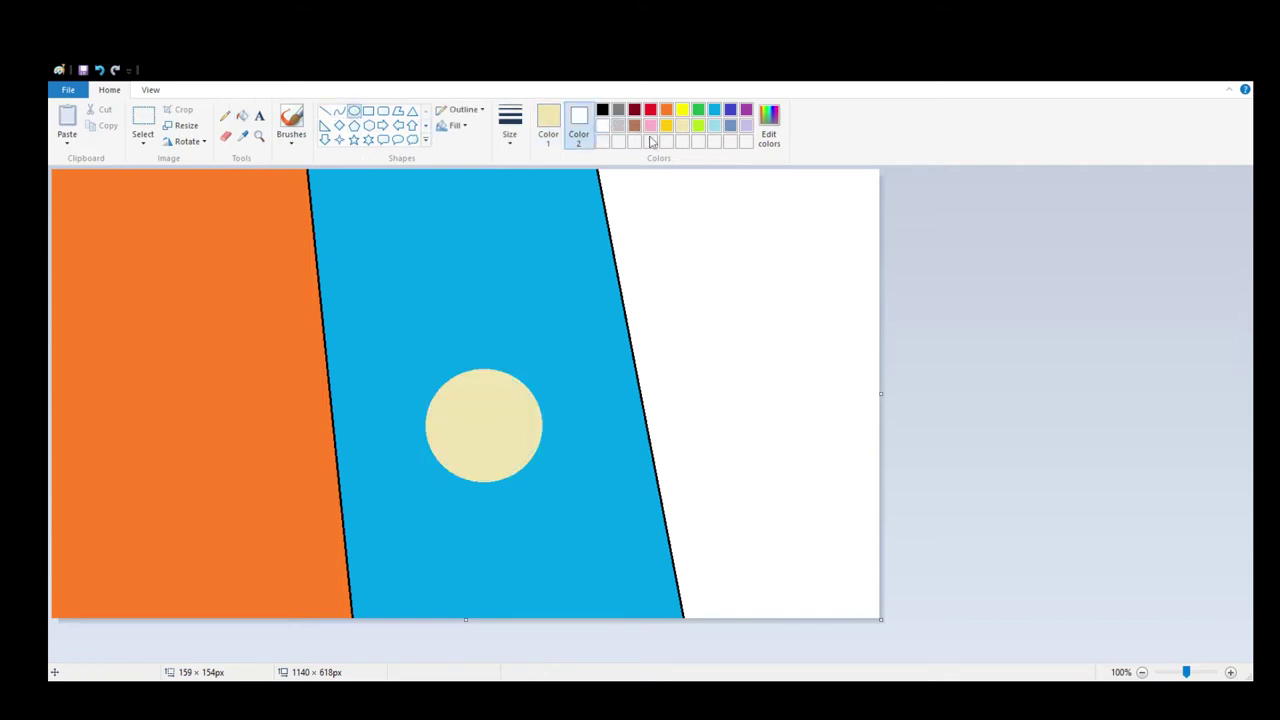
click(714, 110)
click(548, 125)
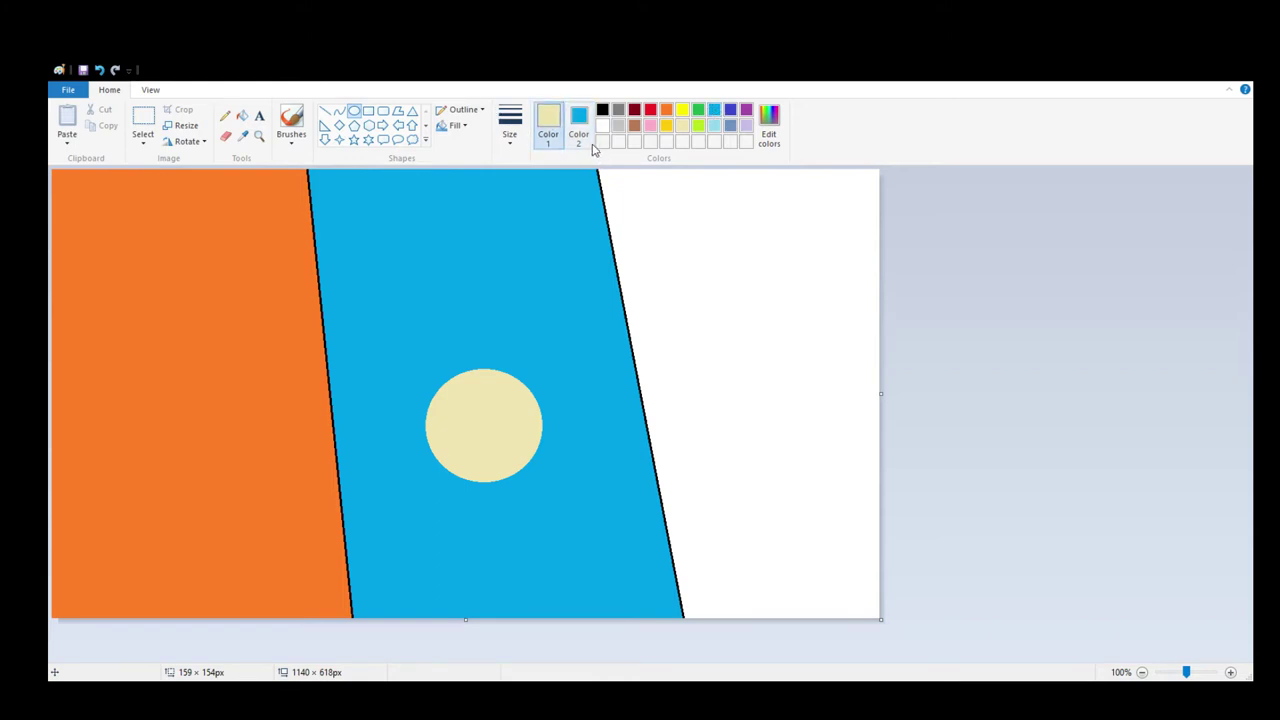
Draw two white oval eyes about 35 × 37 px side by side on the upper face and fill them white
click(602, 126)
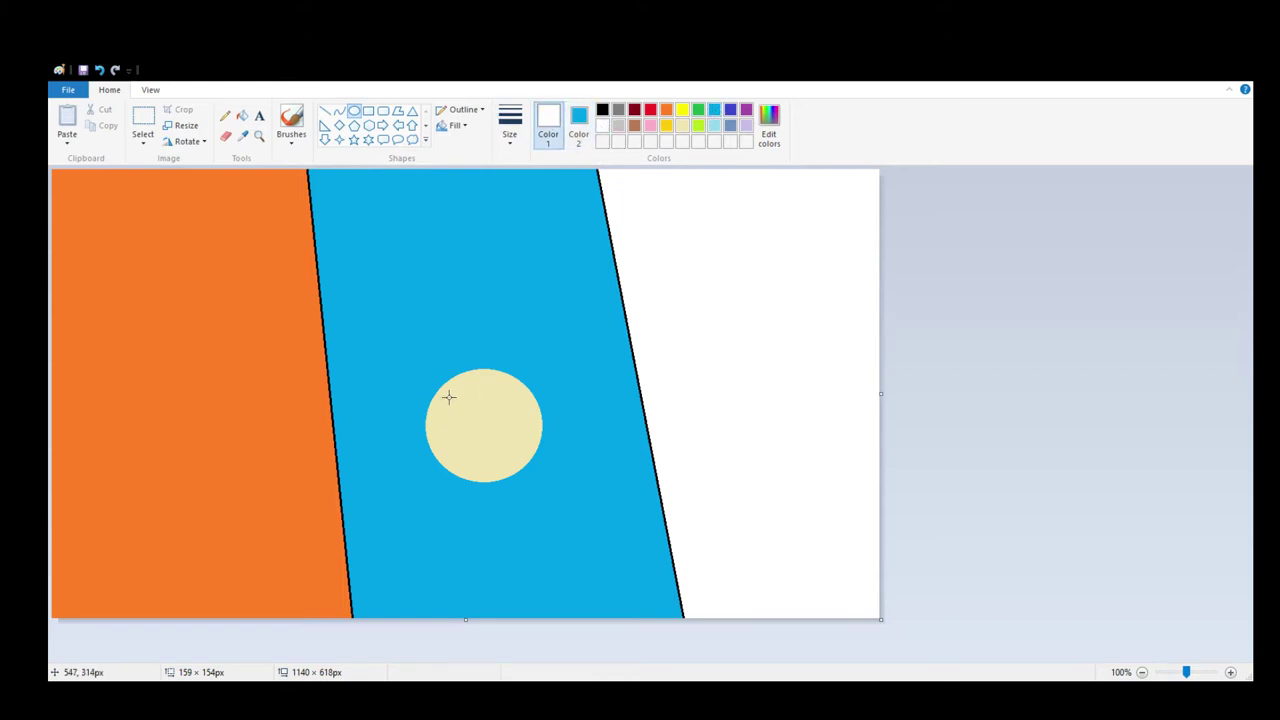
drag(448, 397, 474, 424)
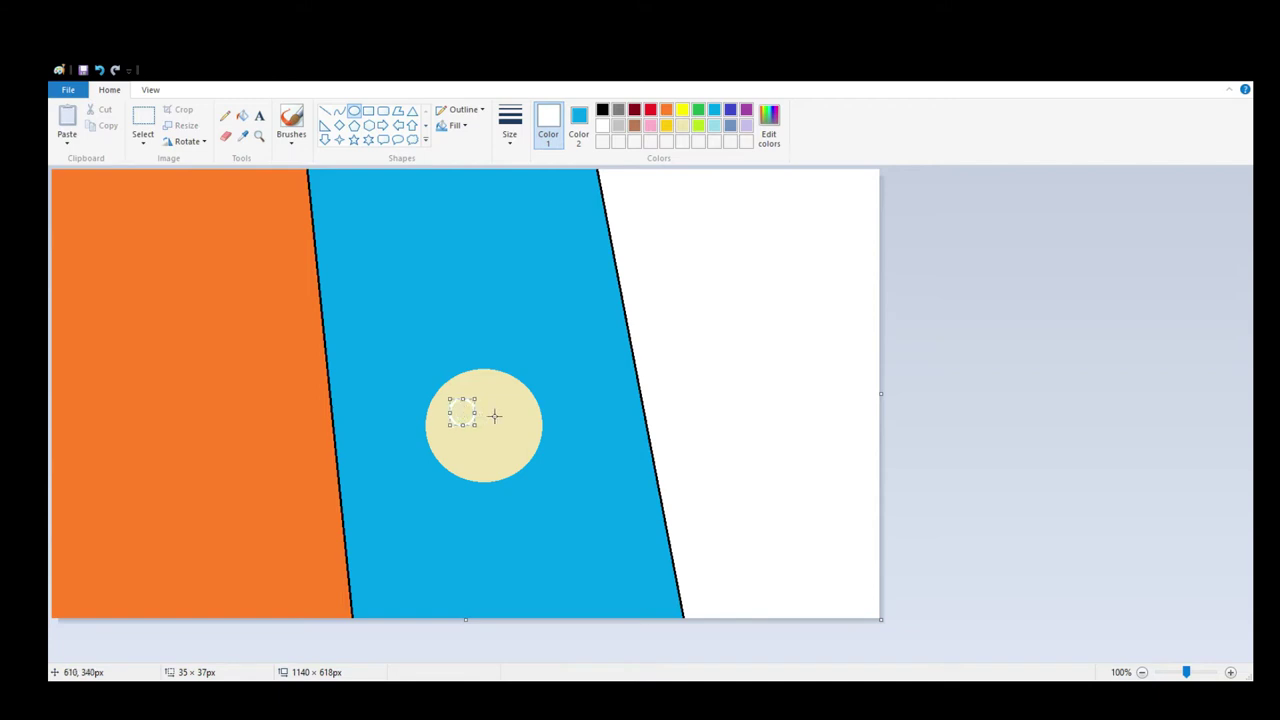
drag(498, 400, 523, 427)
click(242, 116)
click(466, 412)
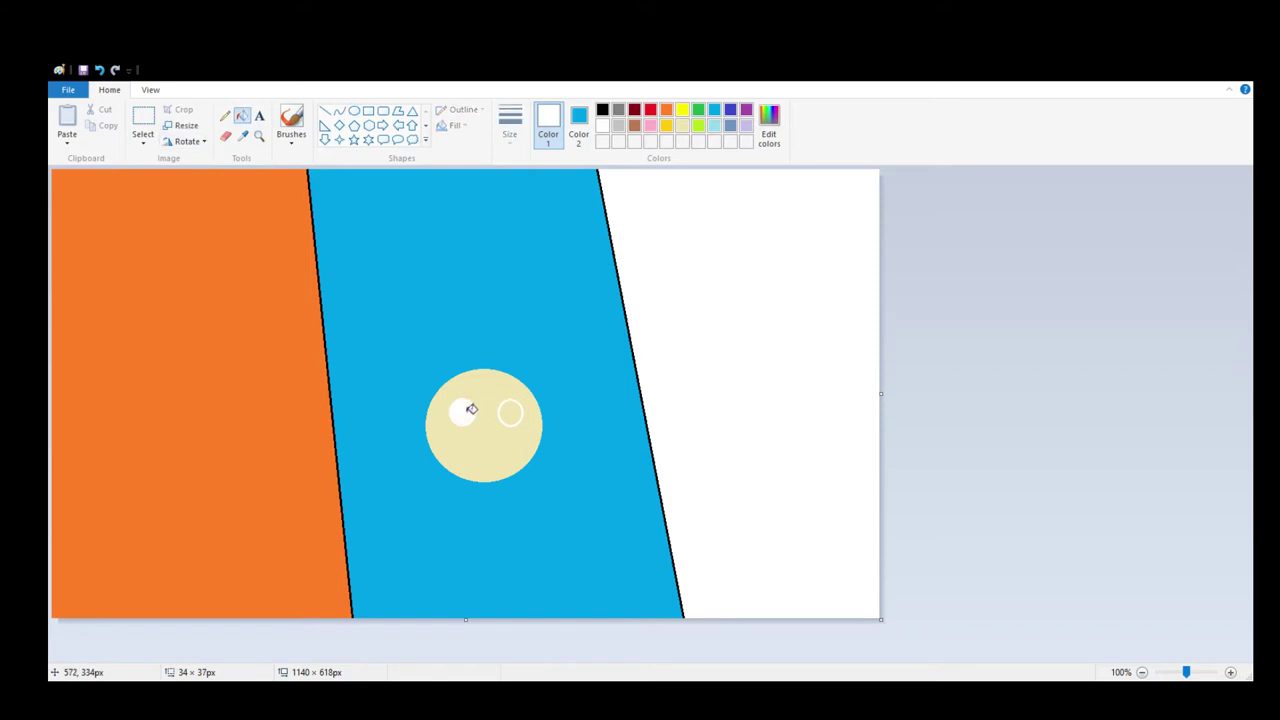
click(511, 413)
Draw a green circular iris about 20 × 21 px inside each white eye and fill both irises green
click(698, 110)
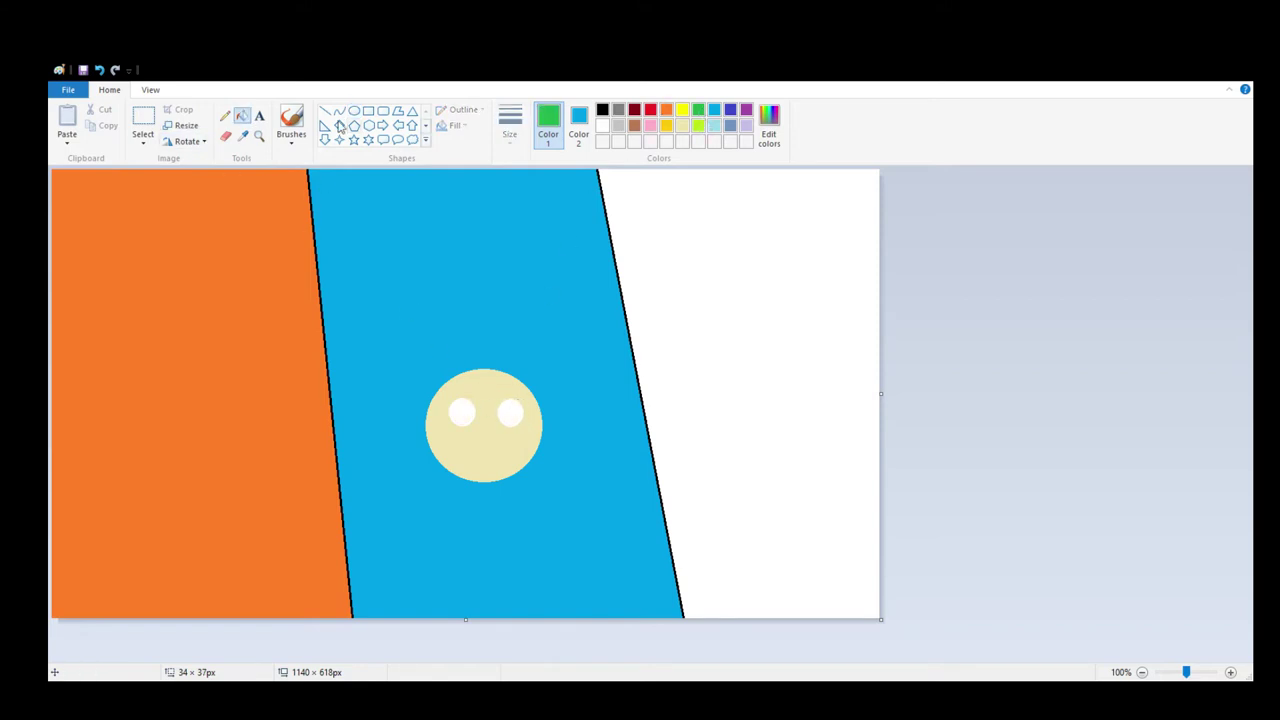
click(354, 111)
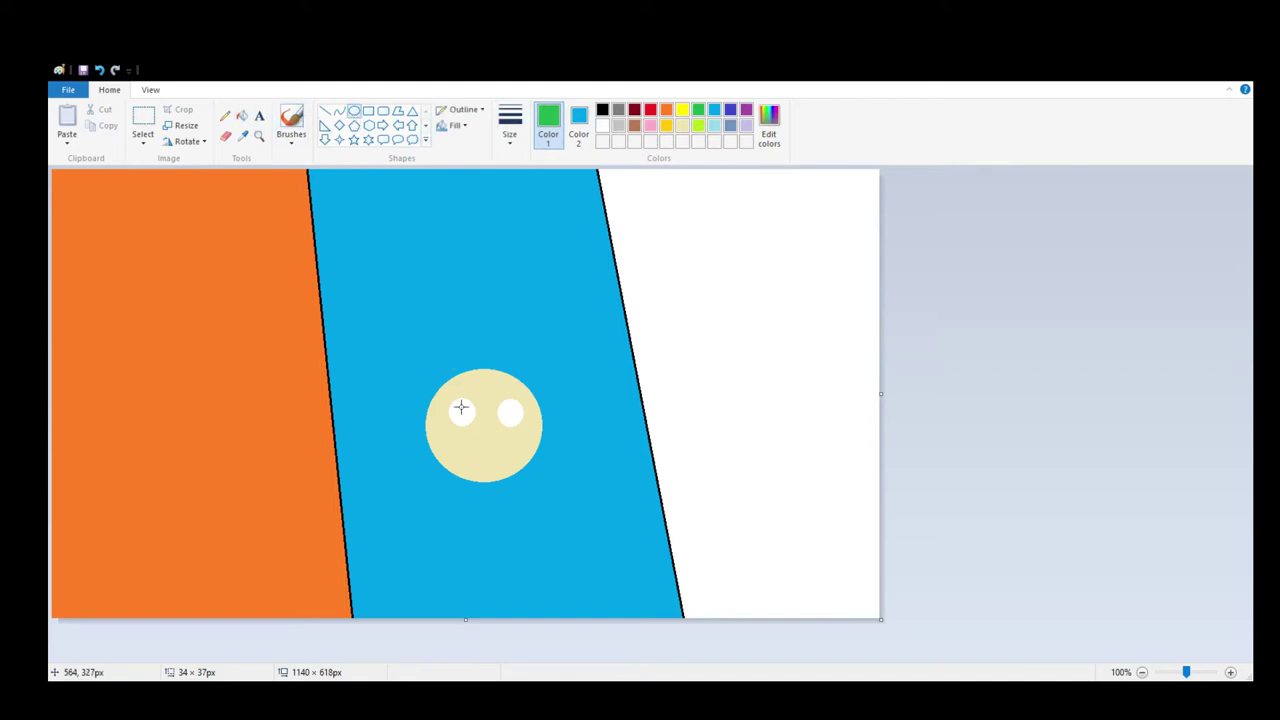
mouse_move(457, 405)
mouse_down()
mouse_move(471, 421)
mouse_move(462, 413)
mouse_move(522, 417)
mouse_move(511, 412)
mouse_up()
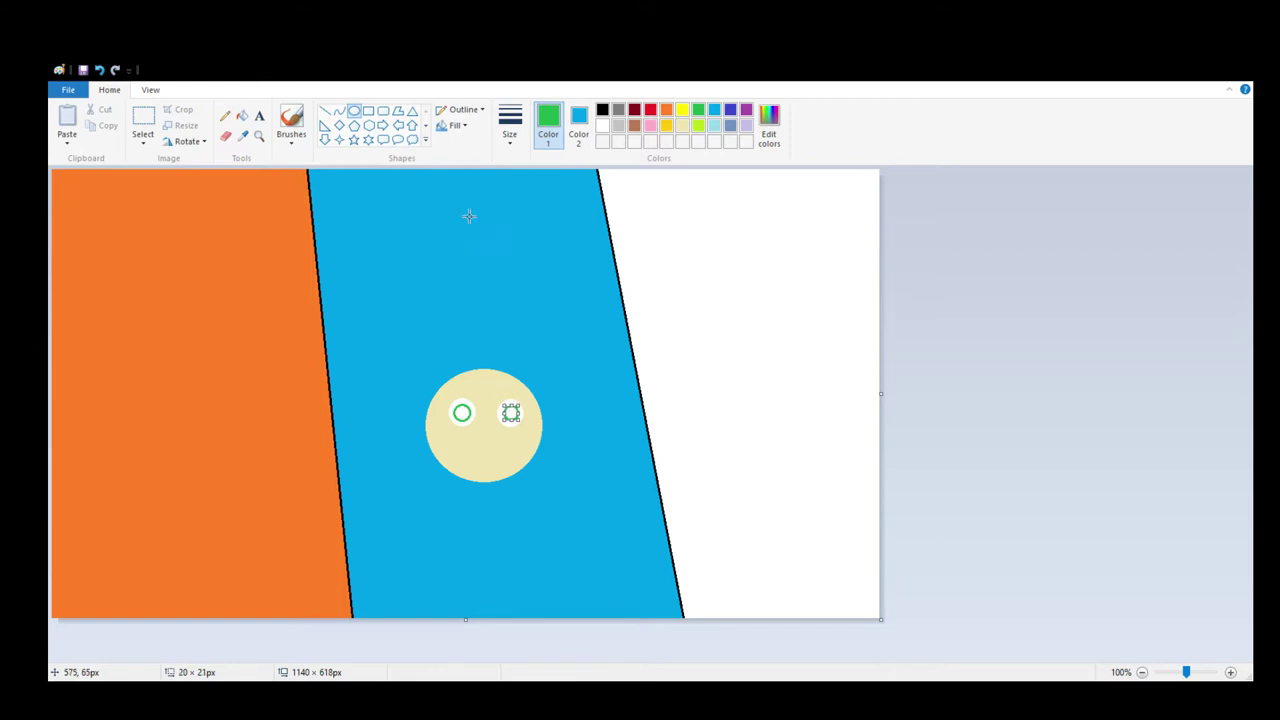
click(242, 118)
click(463, 410)
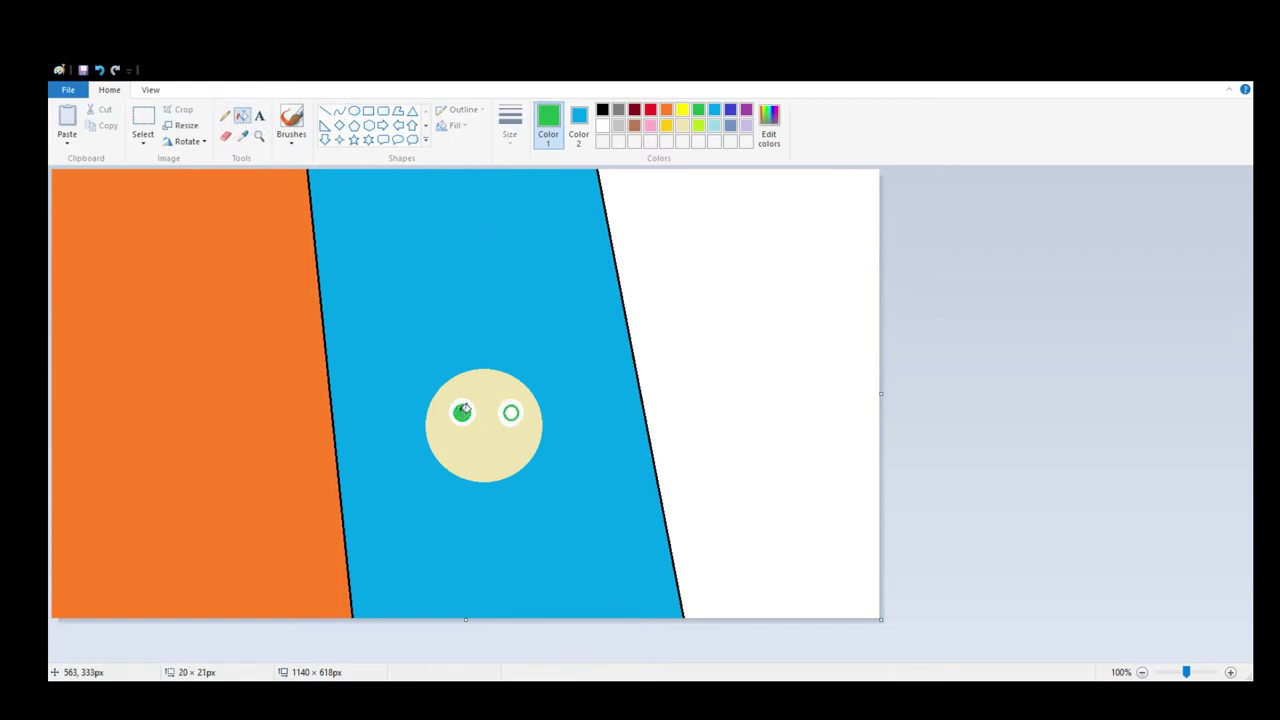
click(512, 413)
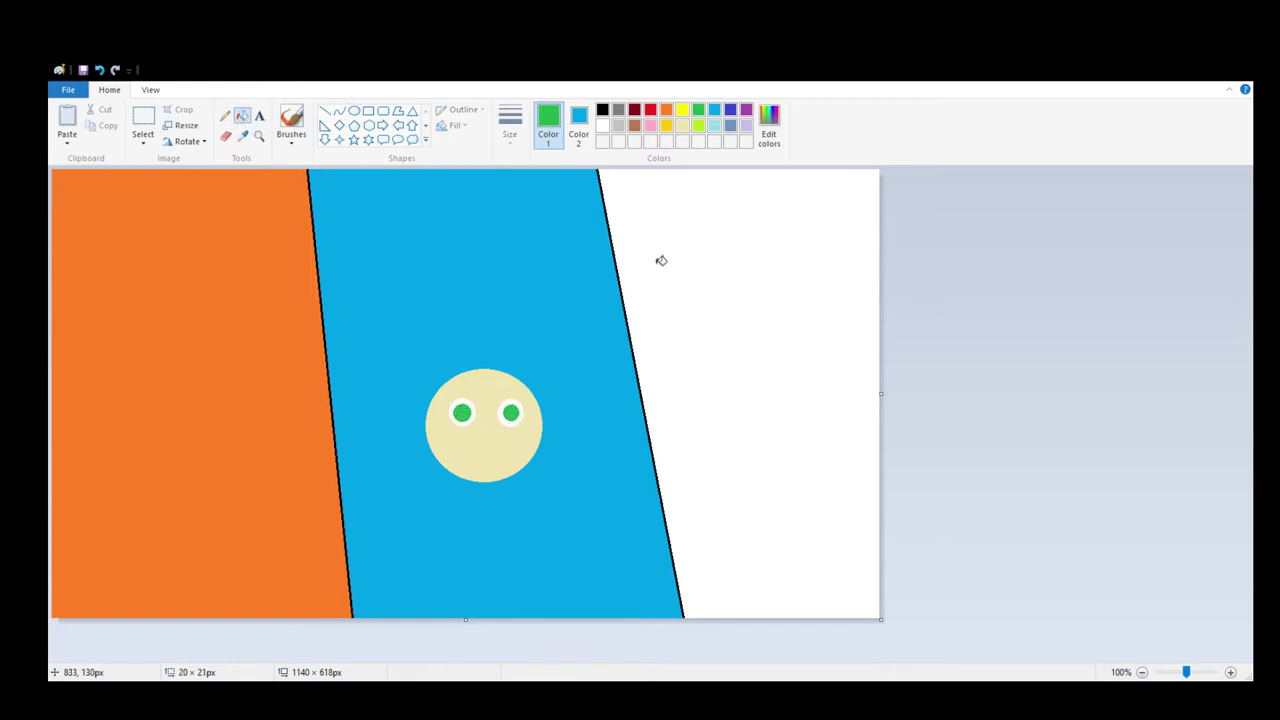
Try to draw black oval pupils about 18 × 20 px over the green irises, and undo them
click(603, 111)
click(354, 111)
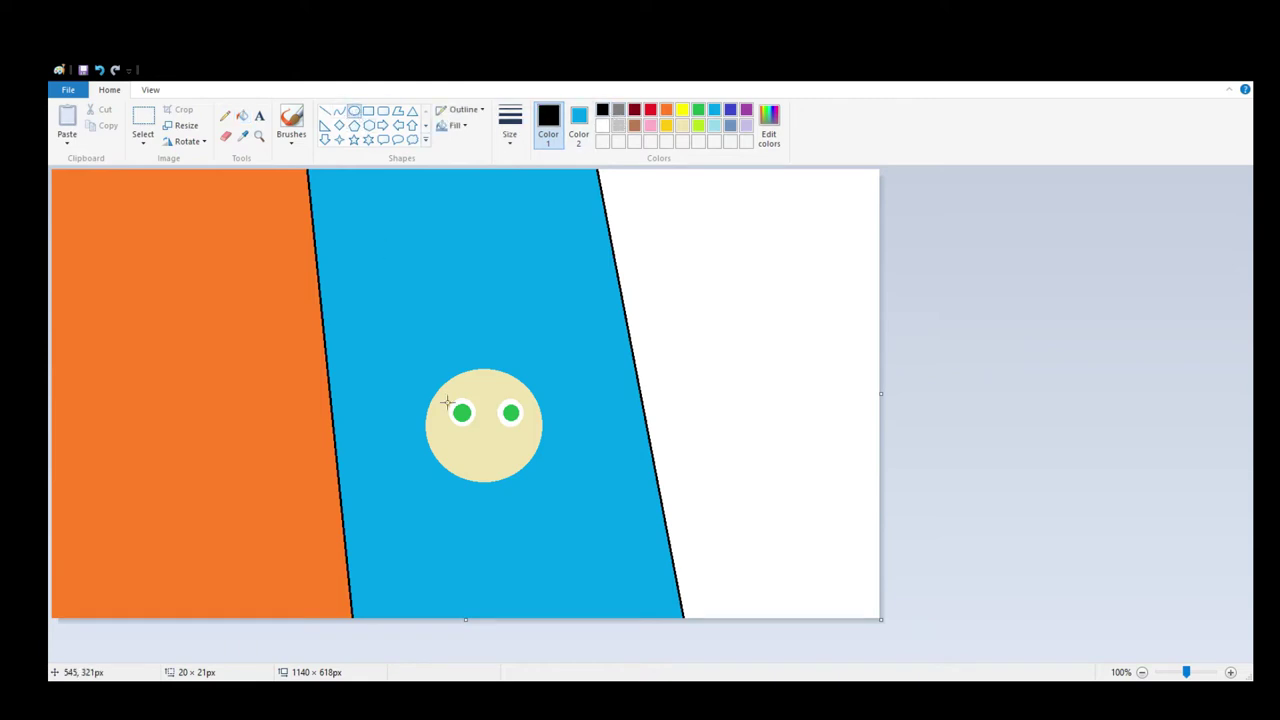
mouse_move(457, 406)
mouse_down()
mouse_move(468, 420)
mouse_move(520, 419)
mouse_move(502, 401)
mouse_move(520, 420)
mouse_up()
click(110, 87)
click(100, 70)
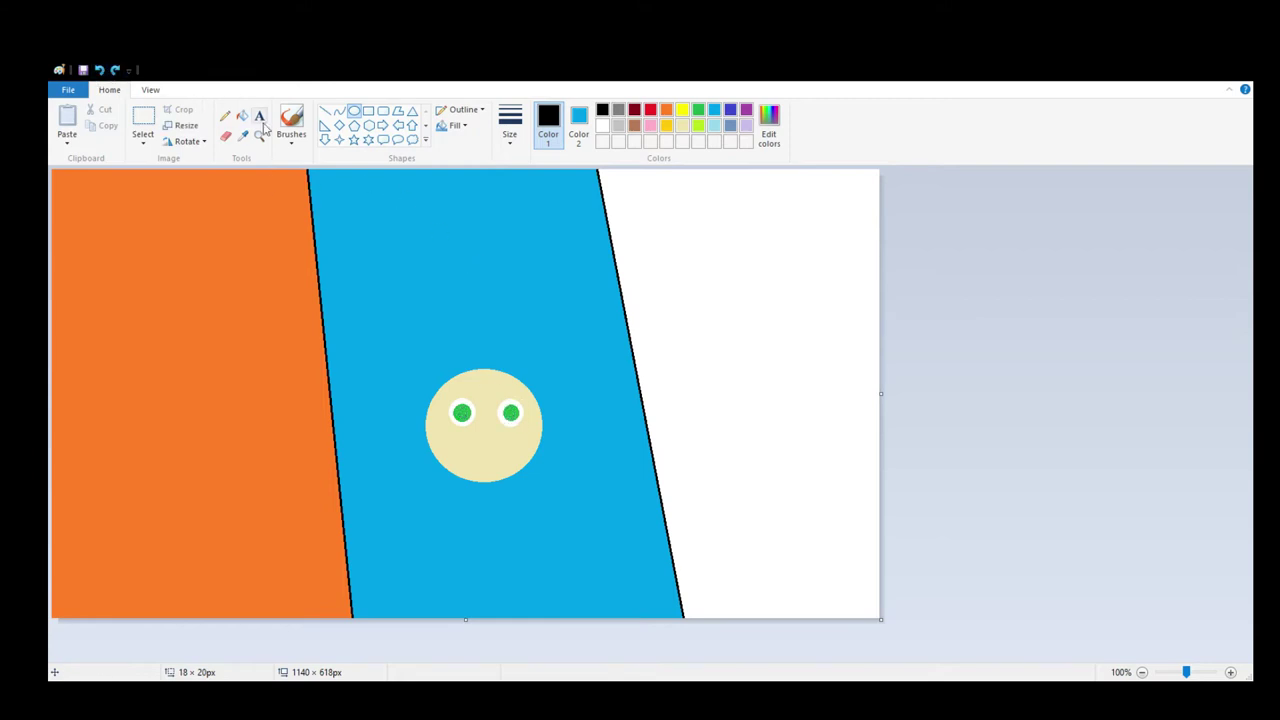
Draw black oval pupils about 11 × 15 px and 10 × 14 px inside the green irises and fill them black
click(1231, 672)
click(1231, 672)
drag(600, 656, 895, 645)
scroll(724, 536, down, 3)
drag(659, 523, 692, 568)
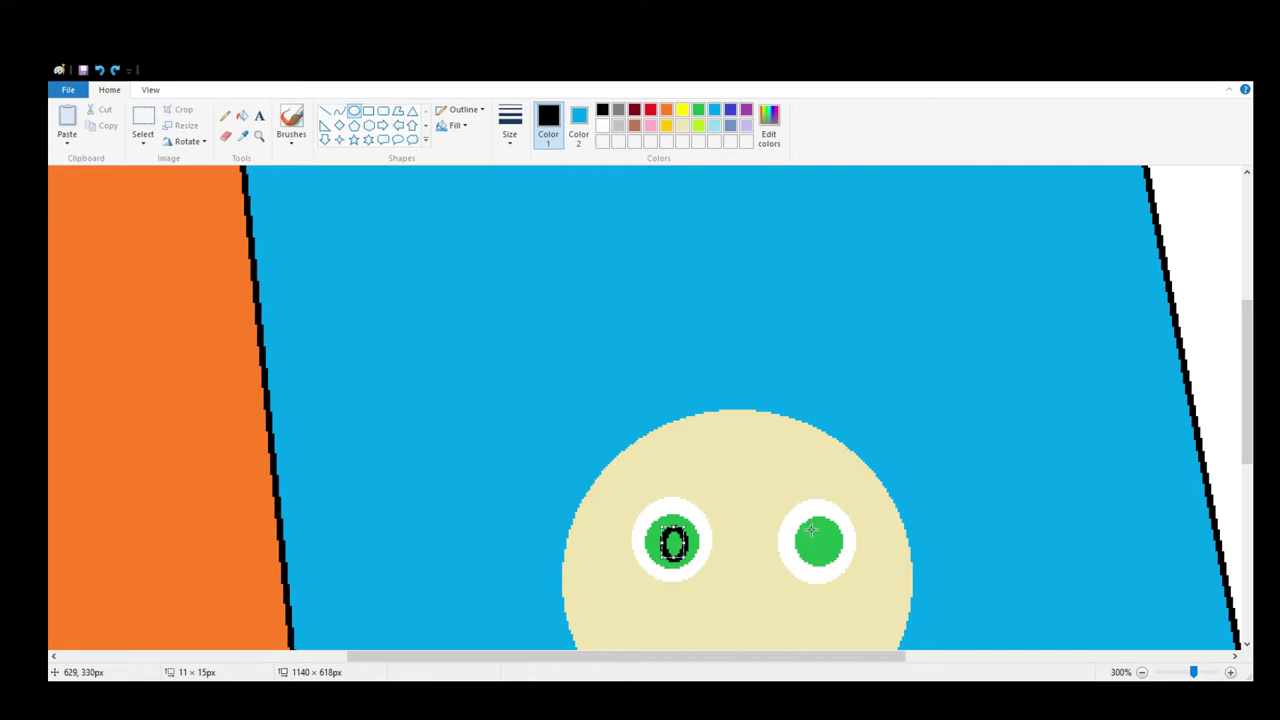
drag(806, 519, 836, 560)
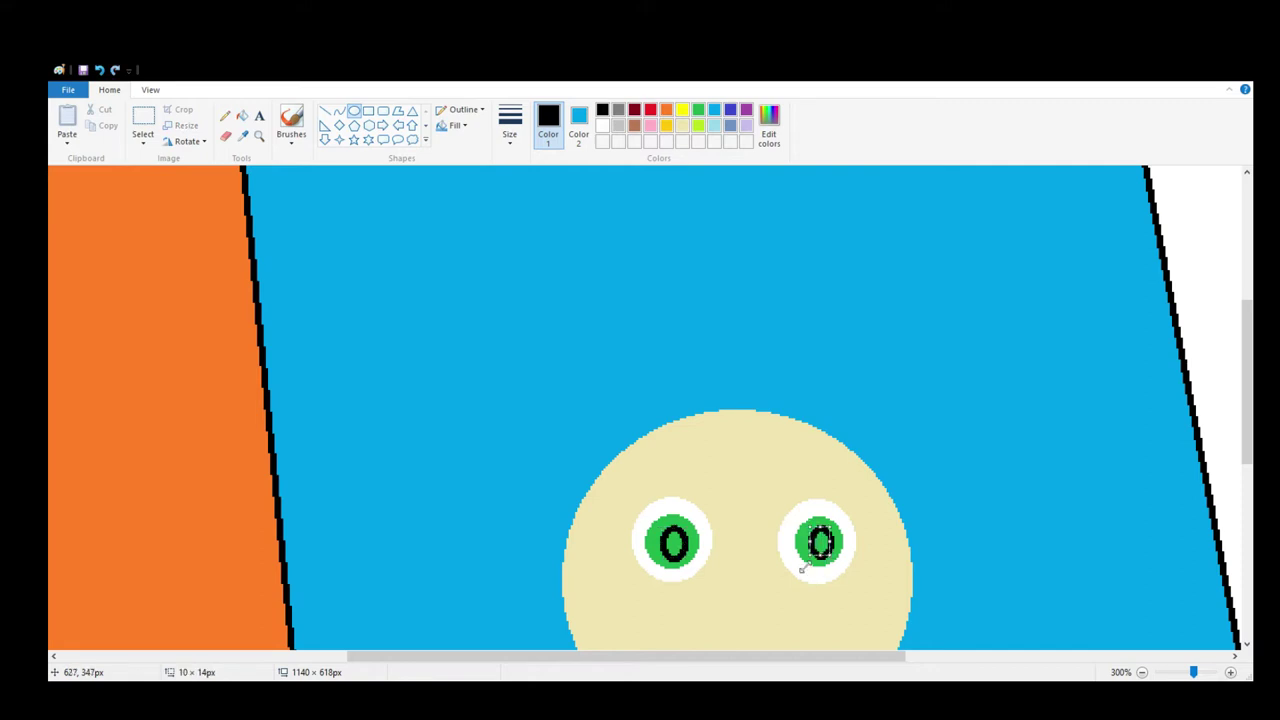
click(242, 116)
click(677, 540)
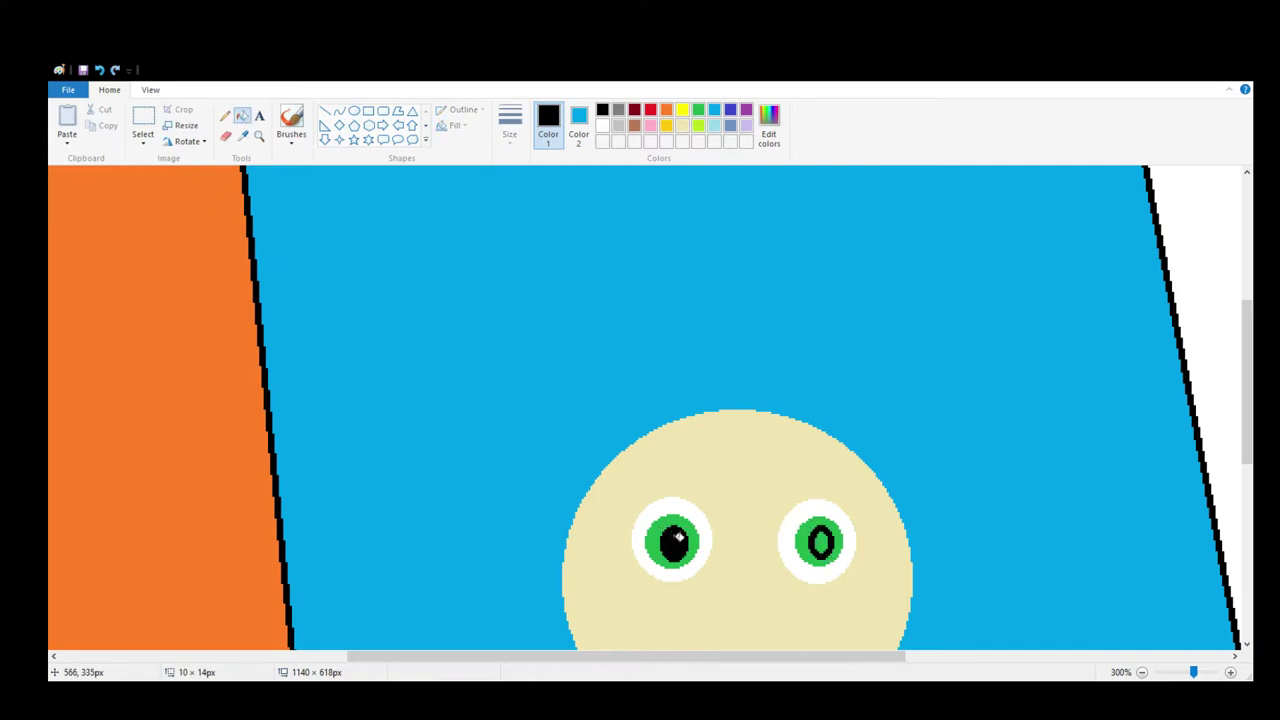
click(821, 539)
Recolour the face's right-hand eye by filling its white area with black and its green iris with turquoise blue
scroll(572, 399, down, 3)
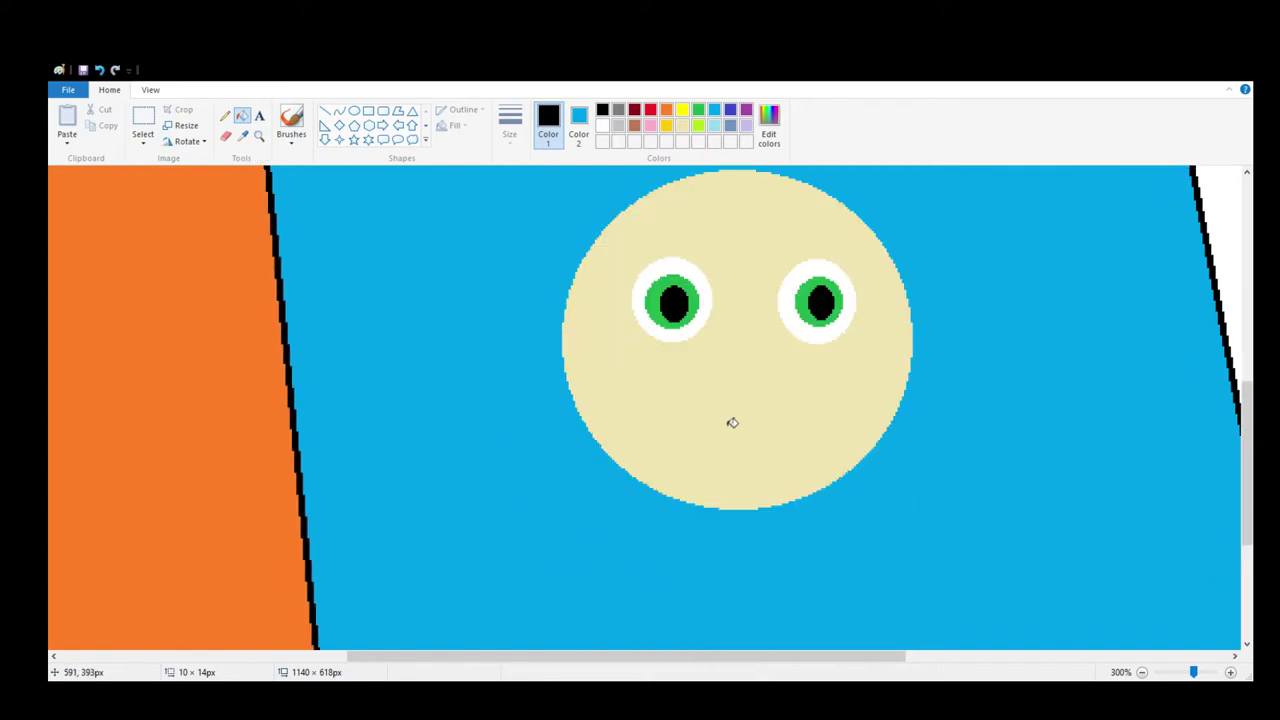
click(225, 116)
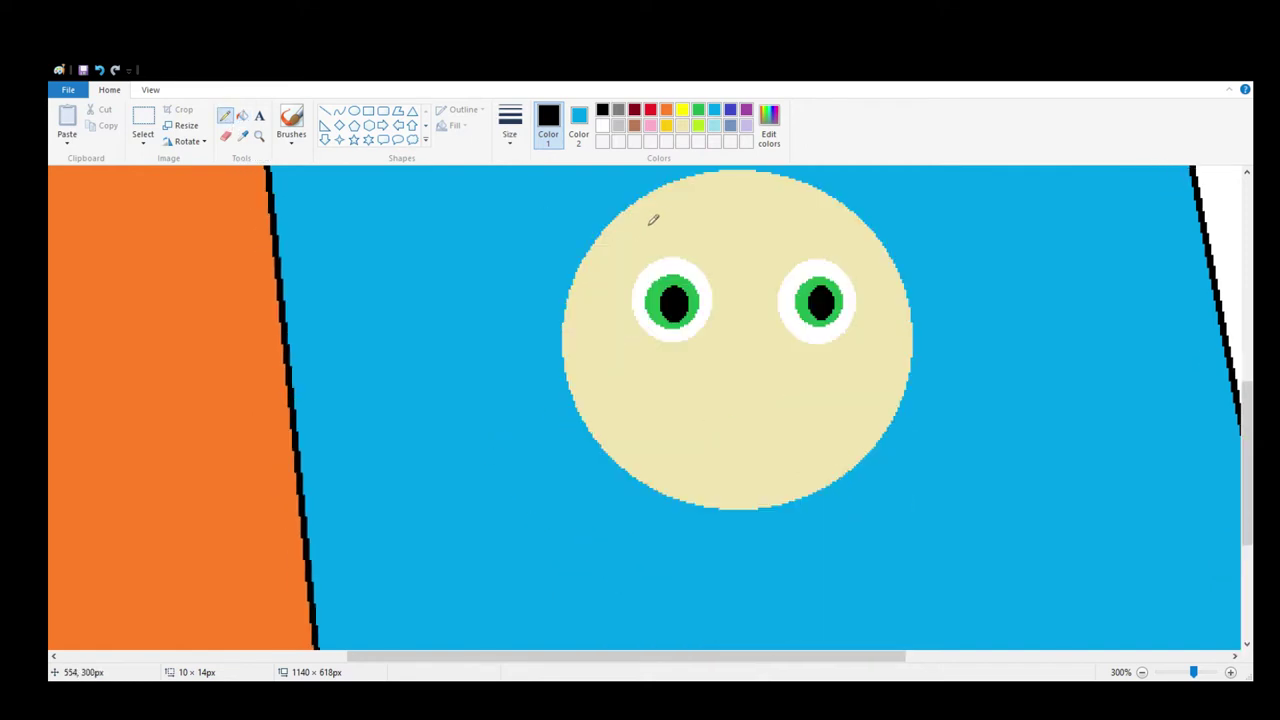
click(634, 125)
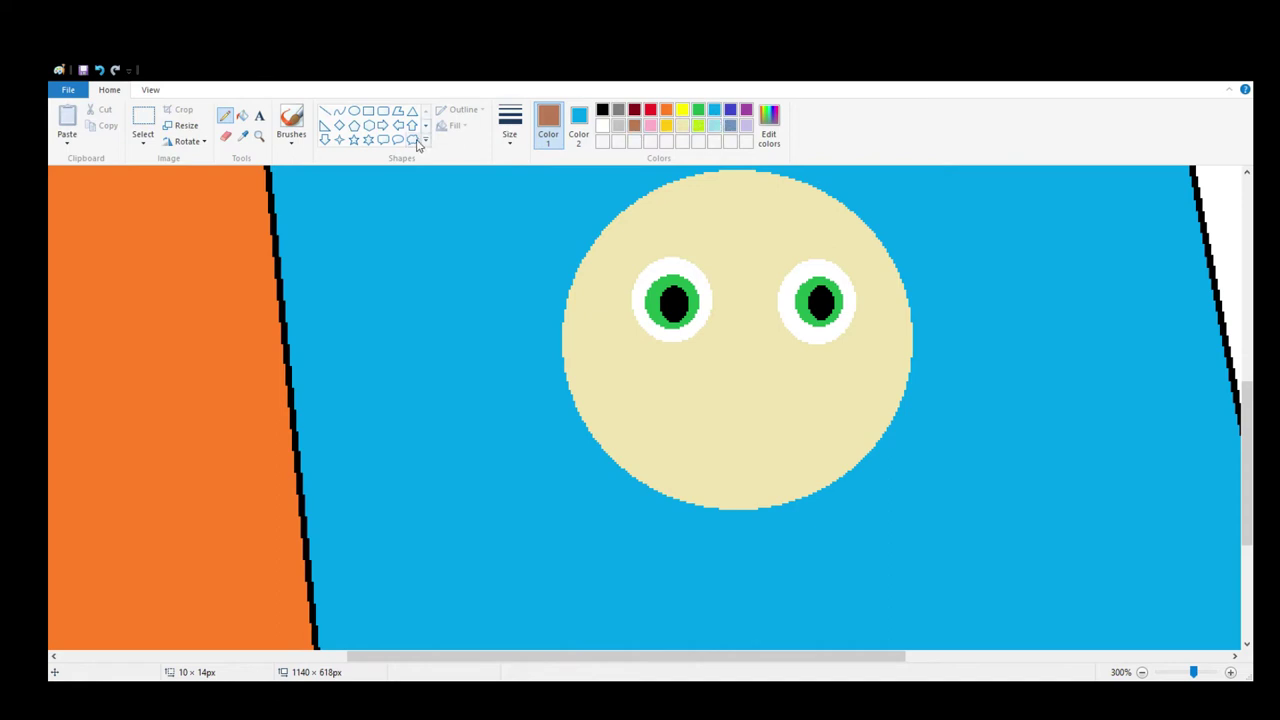
click(242, 116)
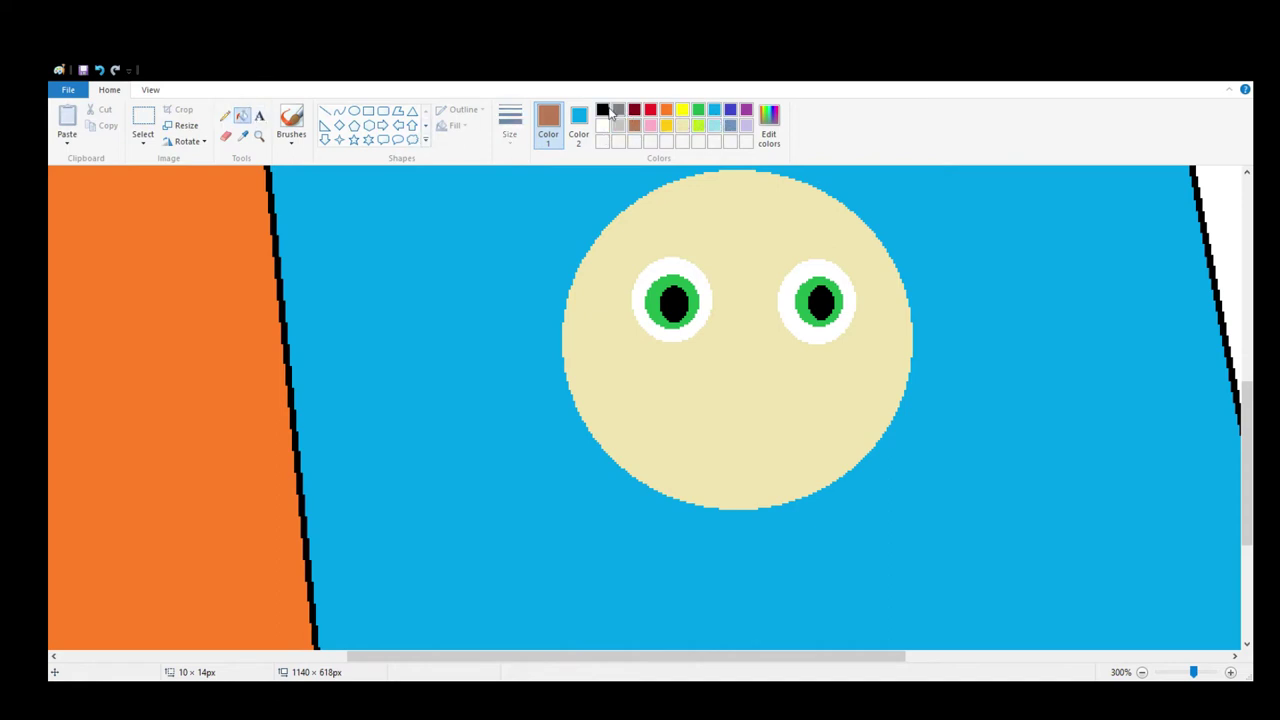
click(602, 111)
click(796, 298)
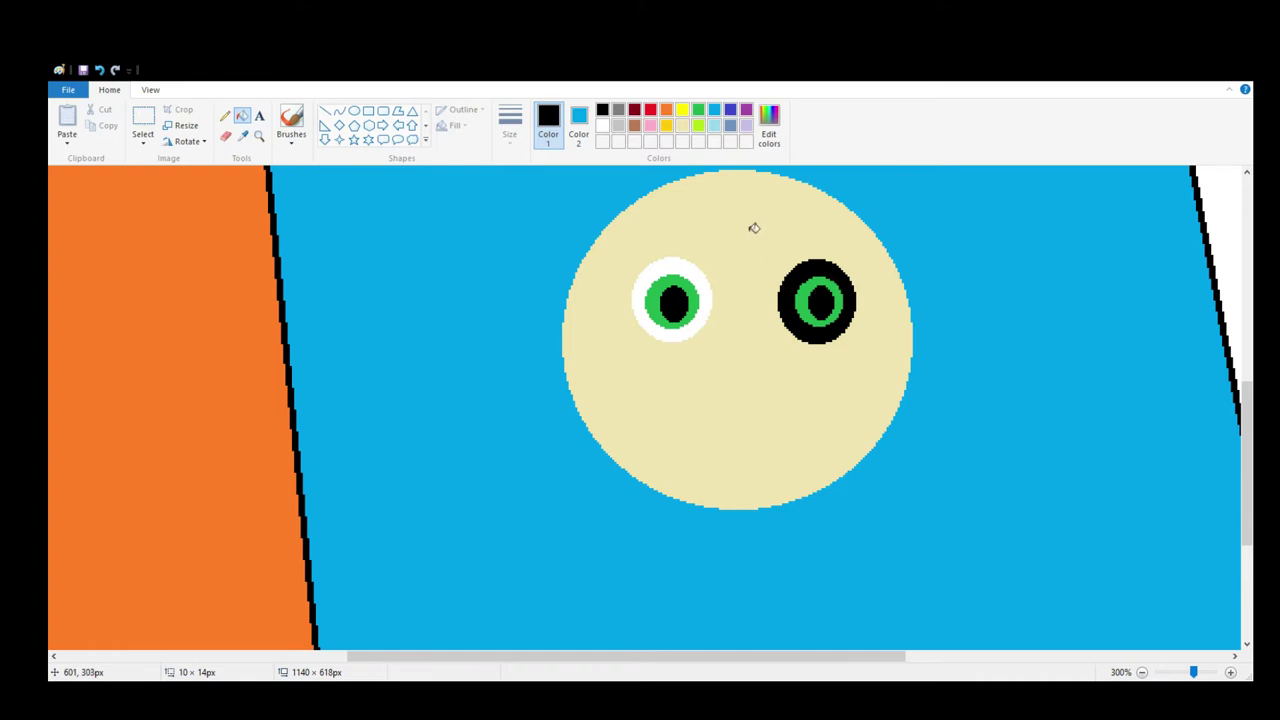
click(714, 111)
click(817, 284)
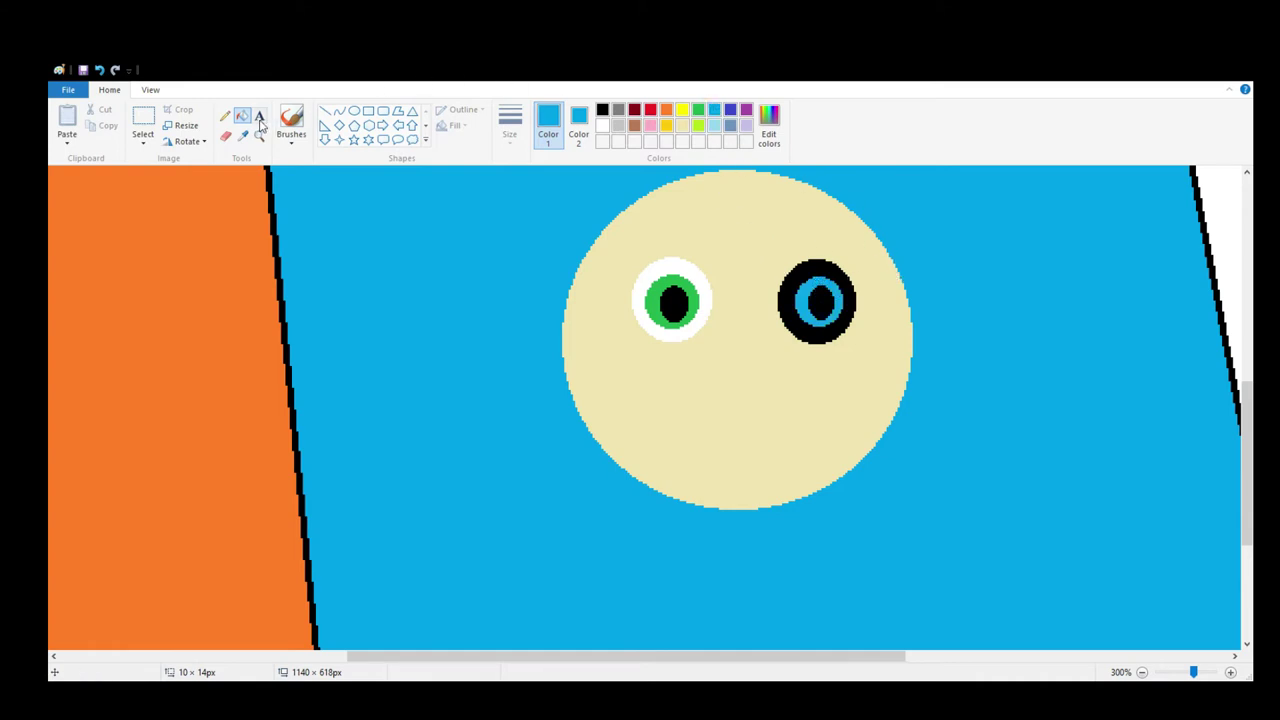
Draw a lopsided grin outline in black pencil on the lower left of the face and divide it into four teeth
click(225, 116)
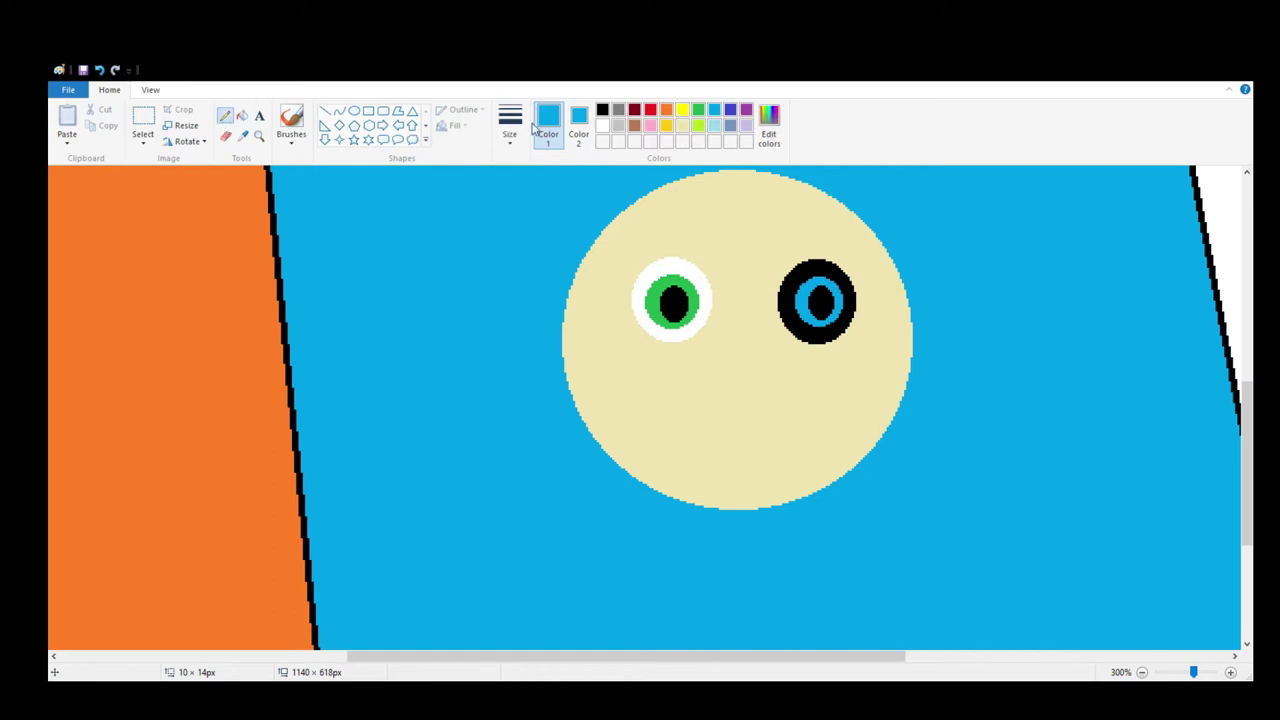
click(602, 110)
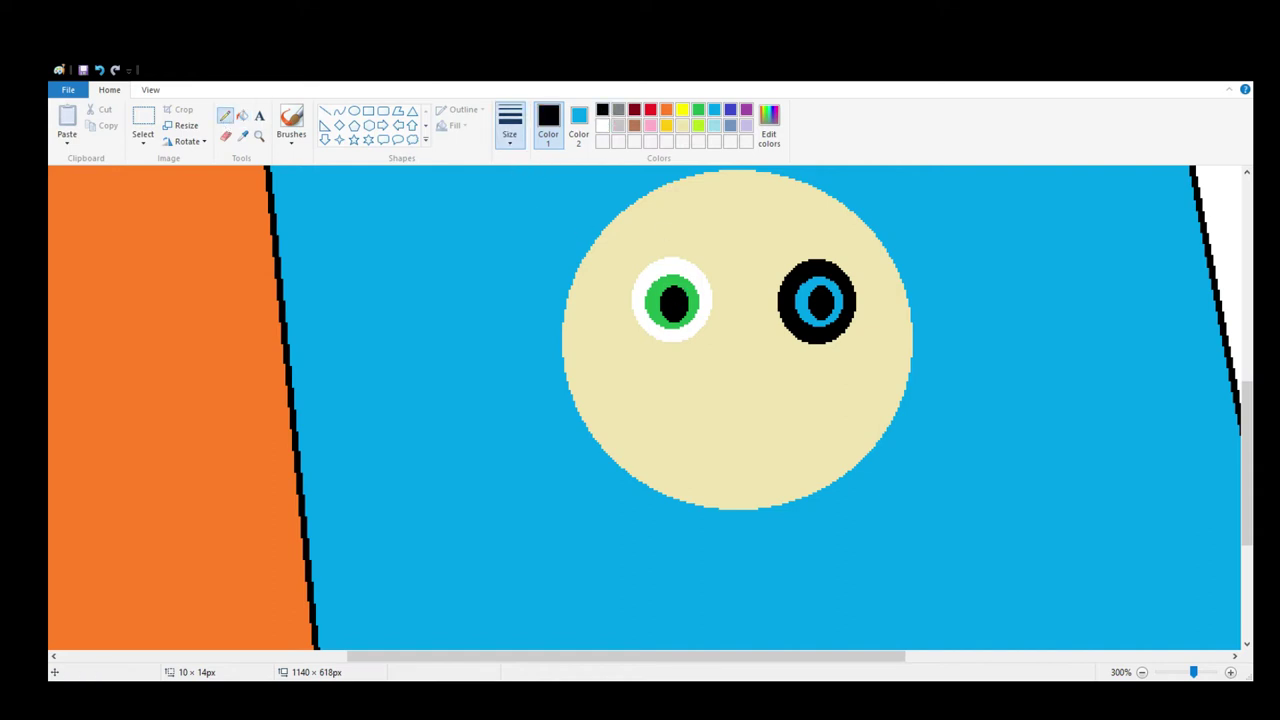
mouse_move(646, 383)
mouse_down()
mouse_move(763, 436)
mouse_move(676, 456)
mouse_move(646, 378)
mouse_up()
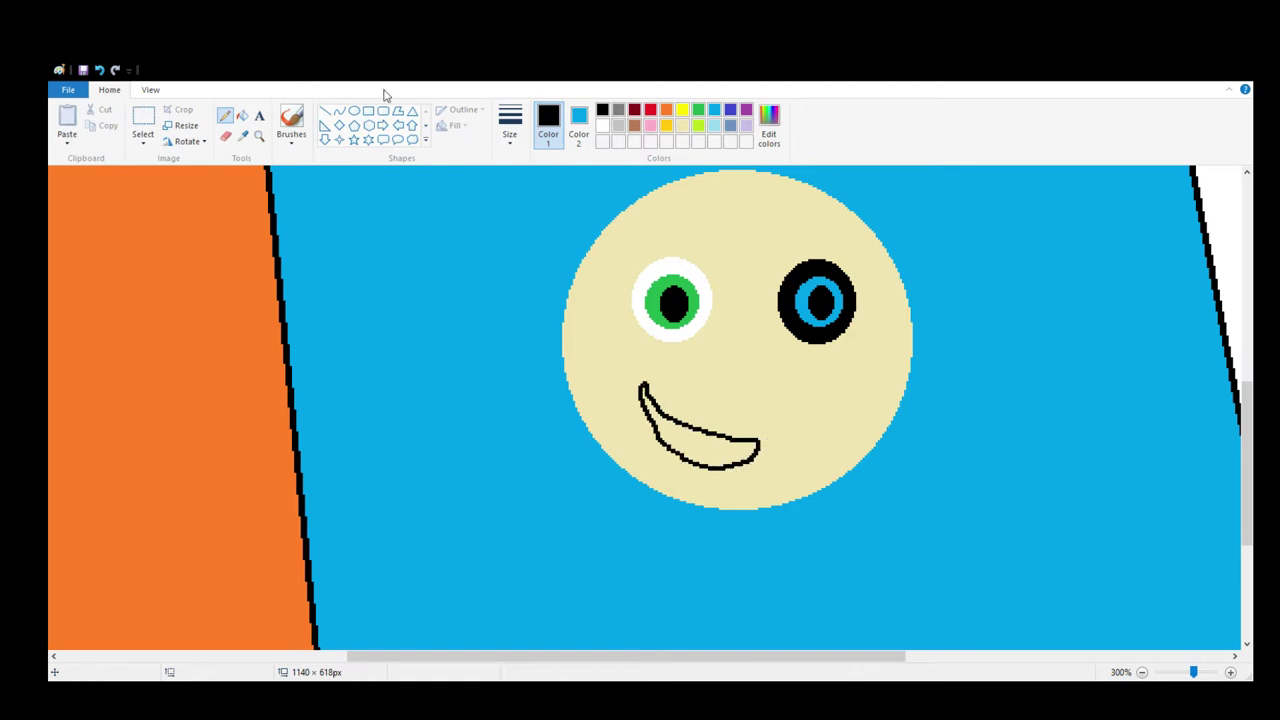
click(99, 70)
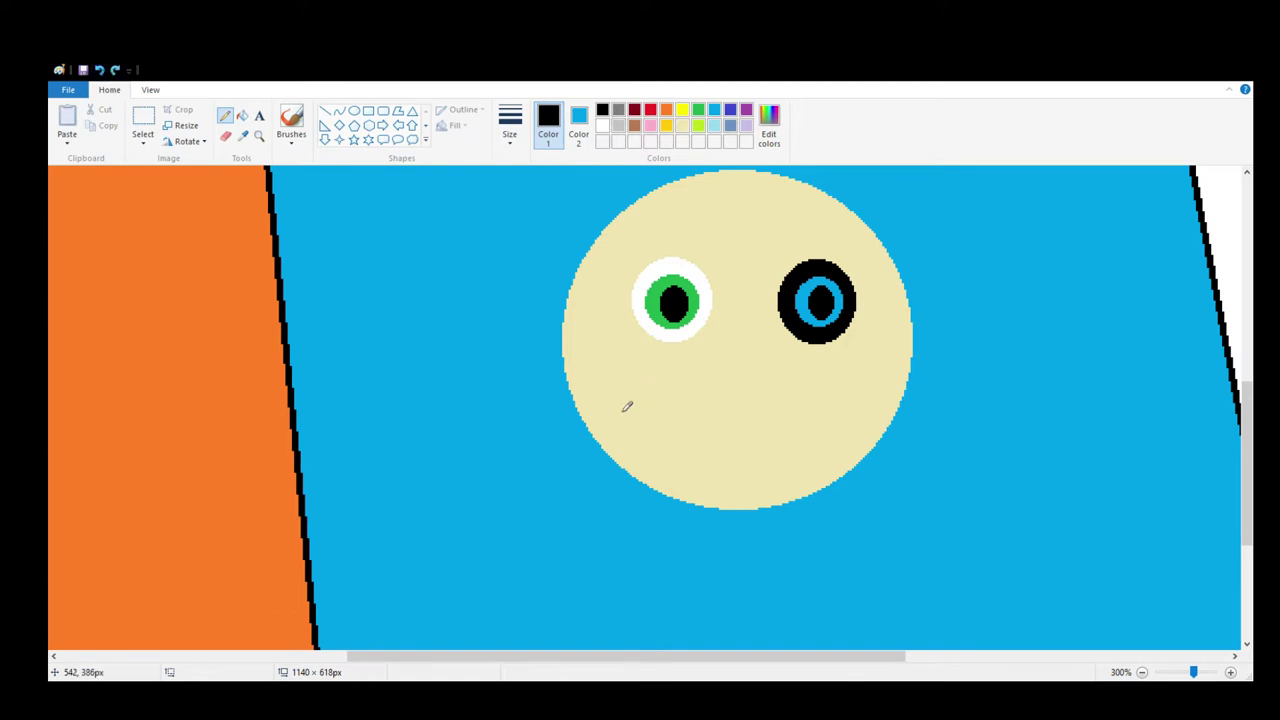
mouse_move(626, 406)
mouse_down()
mouse_move(664, 445)
mouse_move(722, 463)
mouse_move(719, 479)
mouse_move(670, 483)
mouse_move(639, 452)
mouse_move(632, 408)
mouse_move(702, 451)
mouse_move(746, 454)
mouse_move(691, 473)
mouse_move(651, 451)
mouse_move(646, 411)
mouse_move(664, 424)
mouse_move(657, 447)
mouse_move(688, 437)
mouse_move(679, 473)
mouse_up()
click(99, 70)
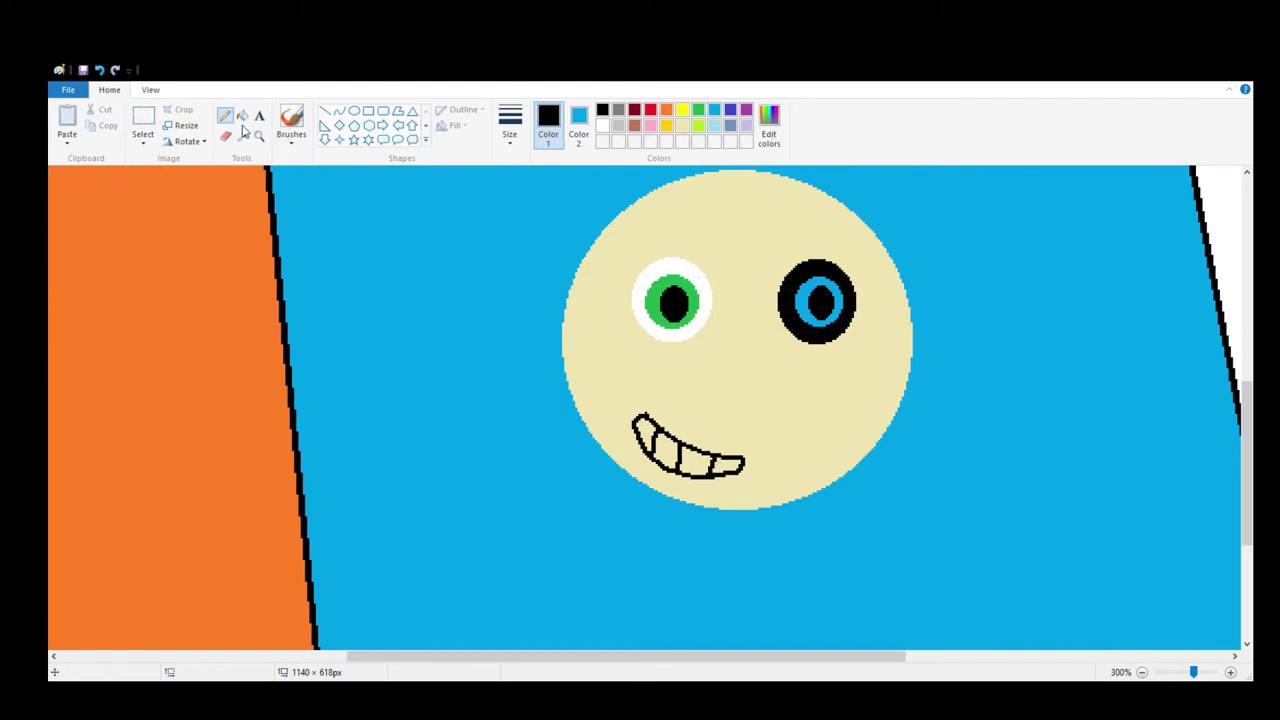
Fill all four teeth of the grin with white
click(242, 116)
click(602, 125)
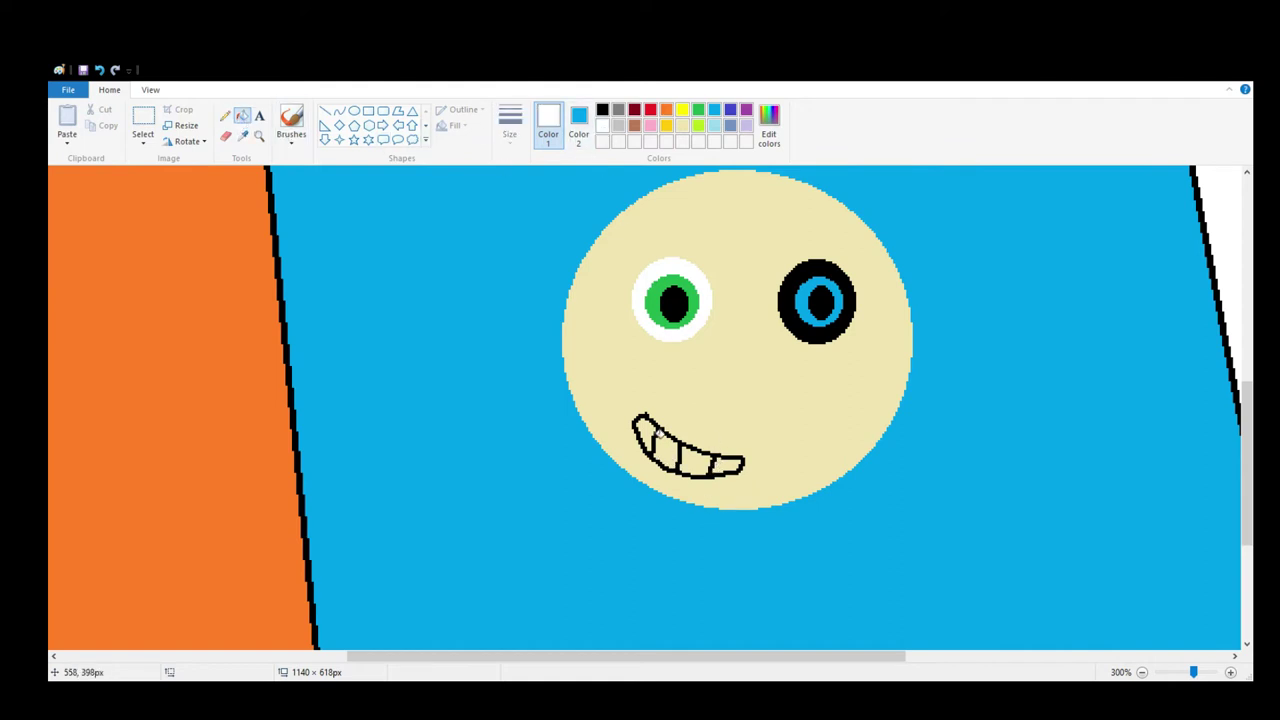
click(660, 442)
click(646, 428)
click(691, 453)
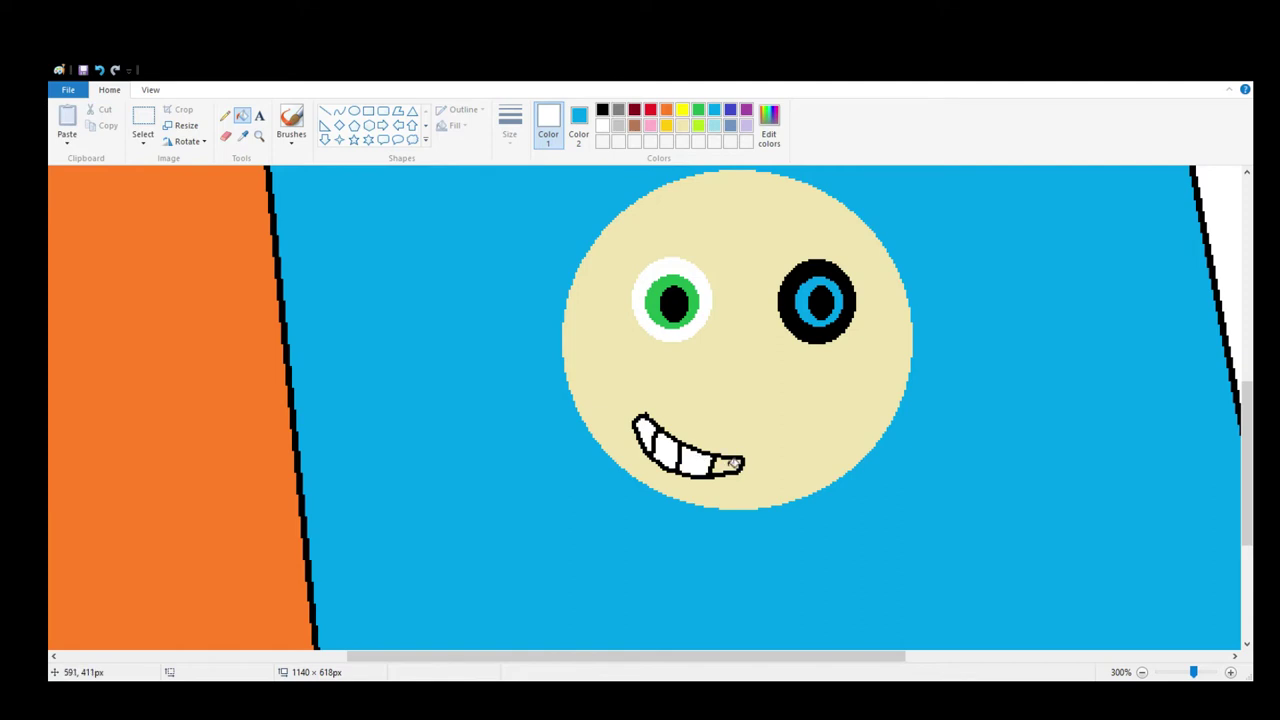
click(734, 463)
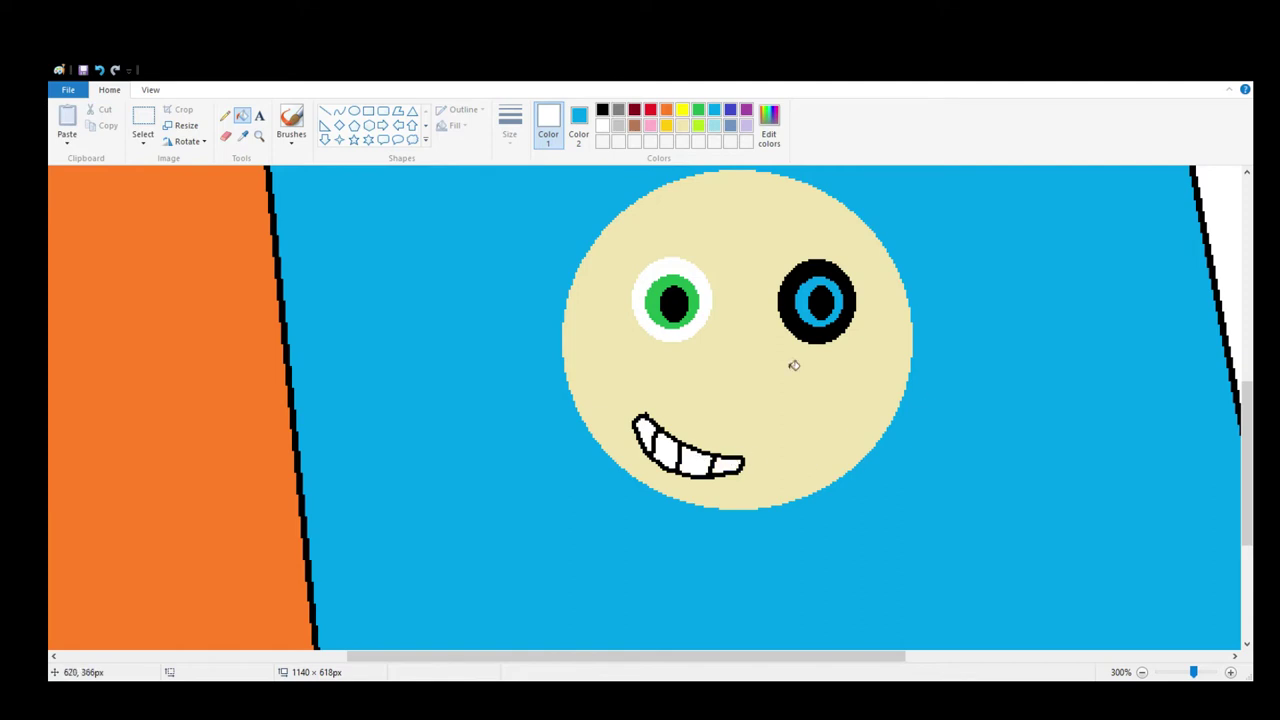
Draw a jagged brown hair outline in pencil over the top of the face and across the eyes
click(225, 116)
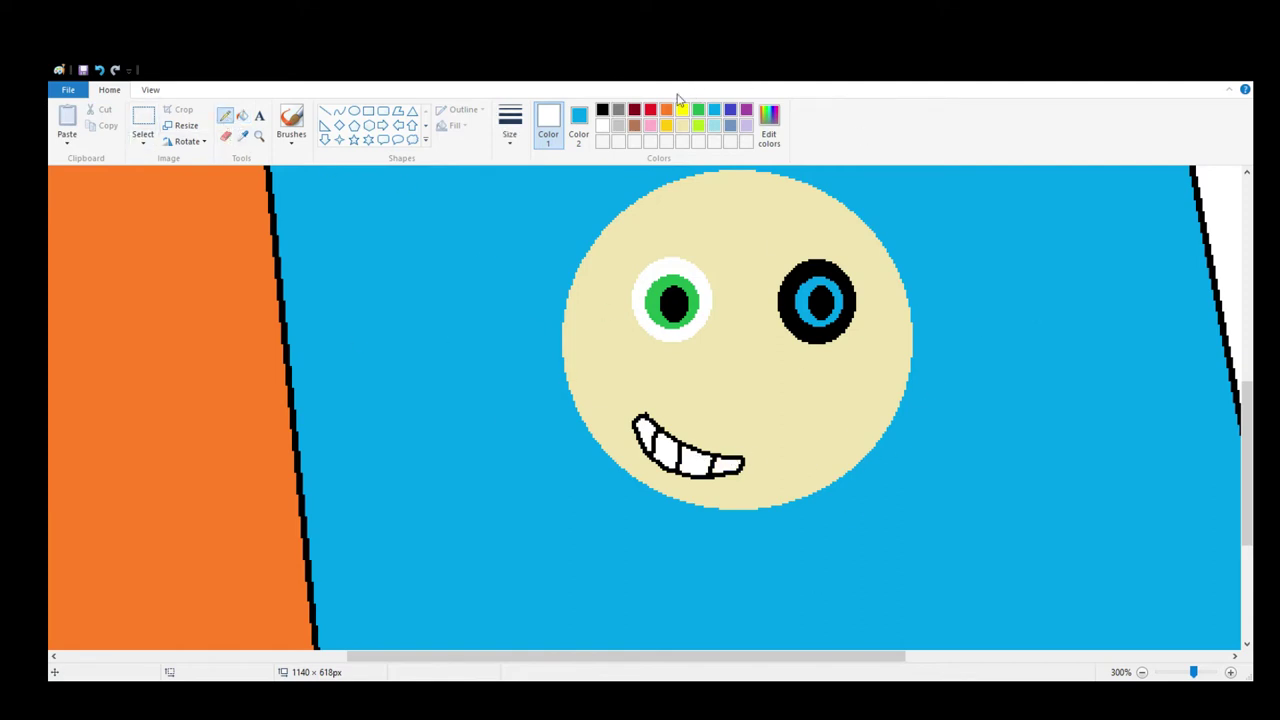
click(634, 125)
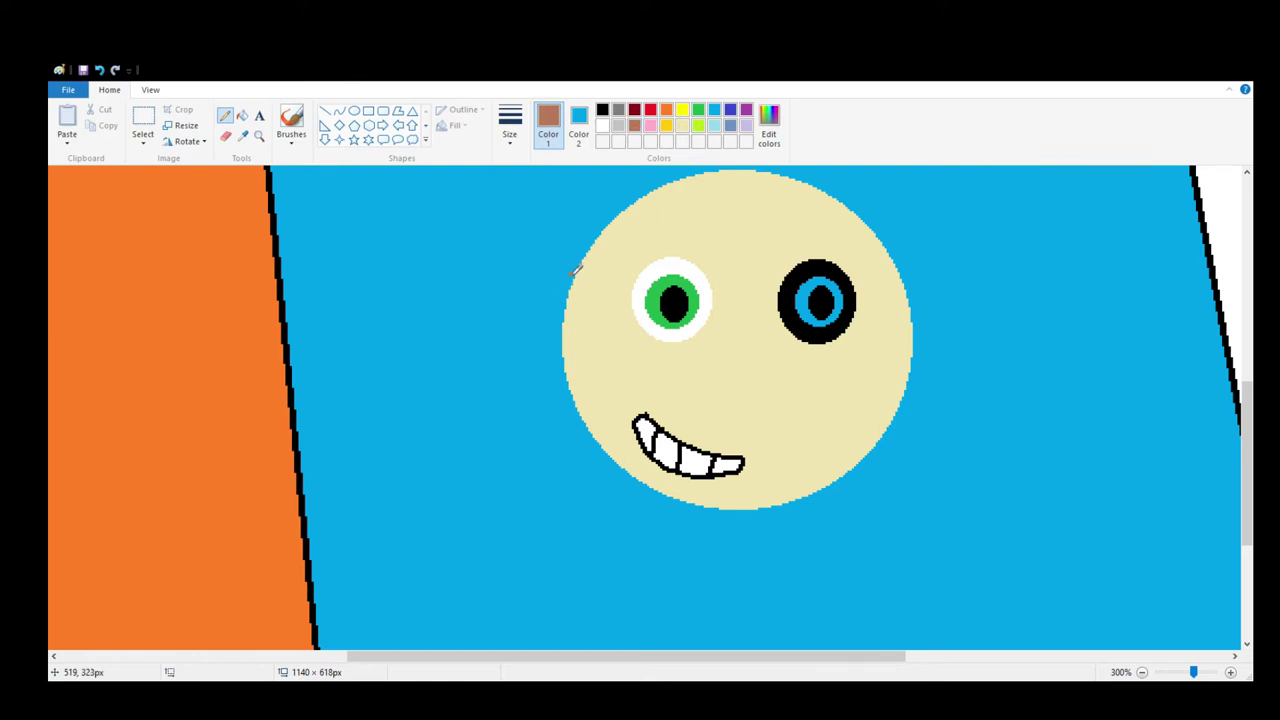
mouse_move(576, 268)
mouse_down()
mouse_move(594, 296)
mouse_move(606, 260)
mouse_move(617, 286)
mouse_move(624, 254)
mouse_move(708, 290)
mouse_move(730, 268)
mouse_move(790, 275)
mouse_move(798, 258)
mouse_move(876, 305)
mouse_move(881, 263)
mouse_move(911, 287)
mouse_move(857, 170)
mouse_up()
scroll(857, 170, up, 2)
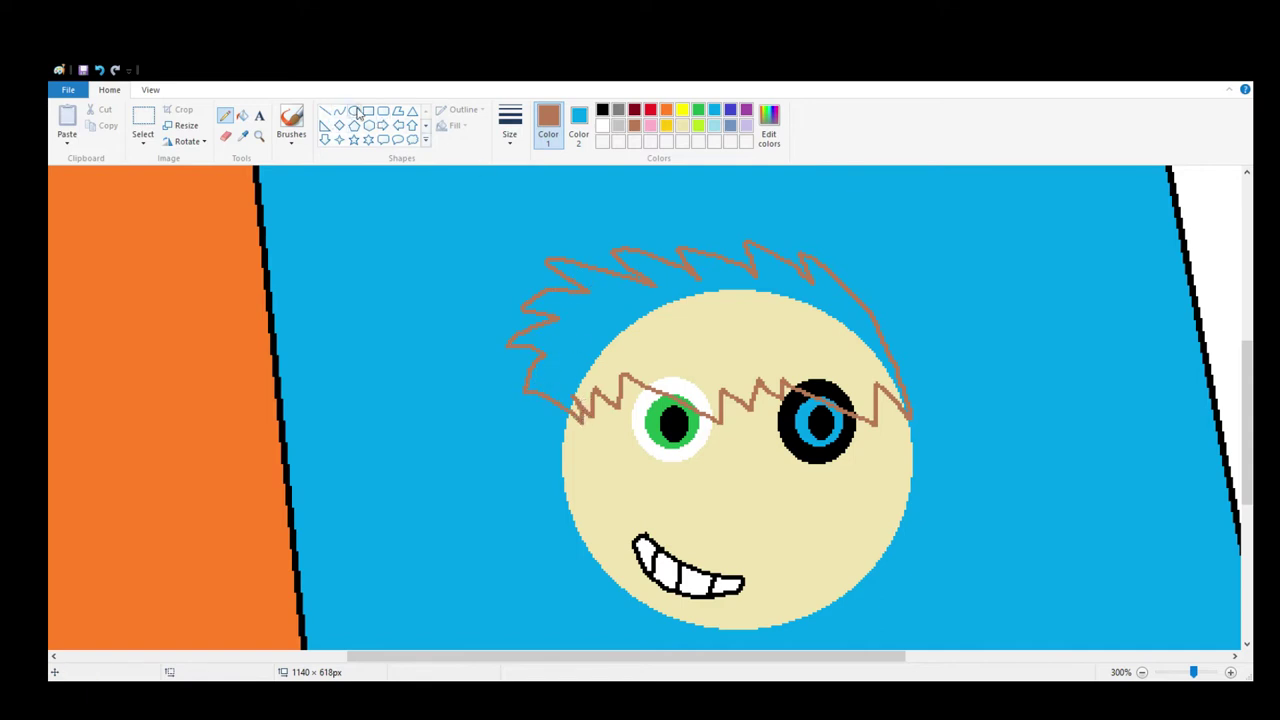
Fill the outlined hair and the enclosed parts of both eyes with brown
click(242, 116)
click(671, 350)
click(590, 302)
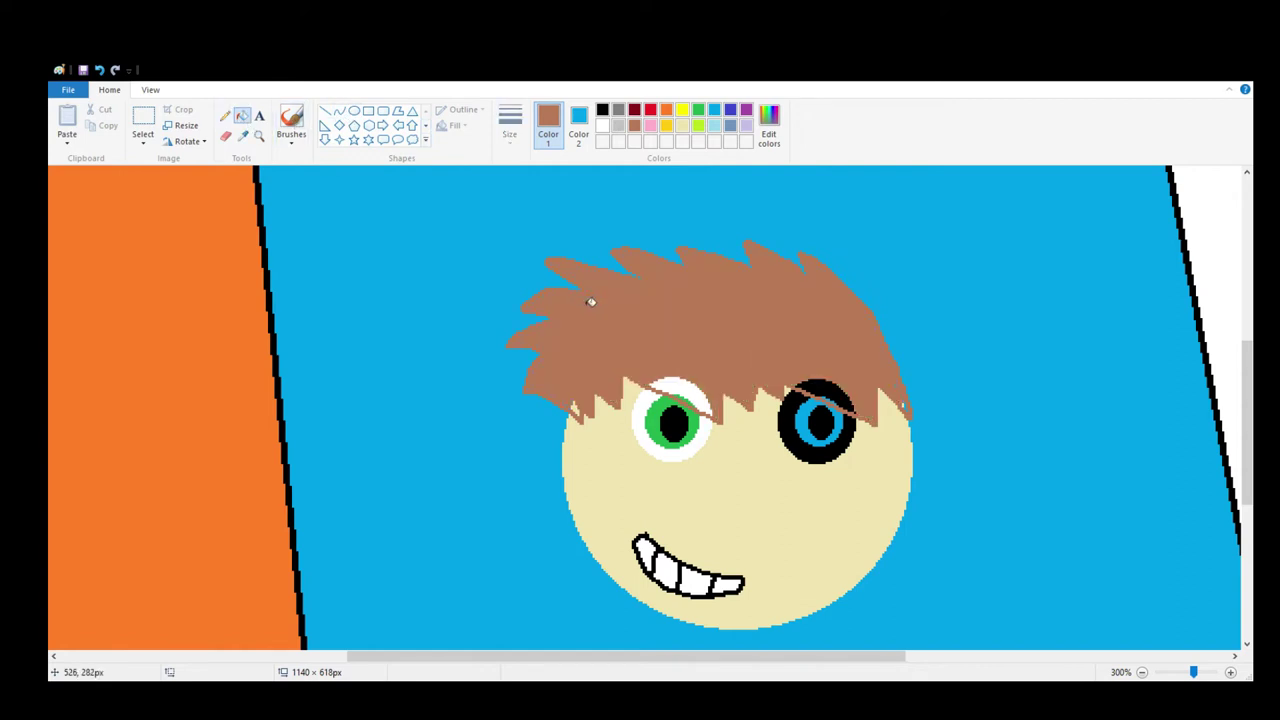
click(696, 386)
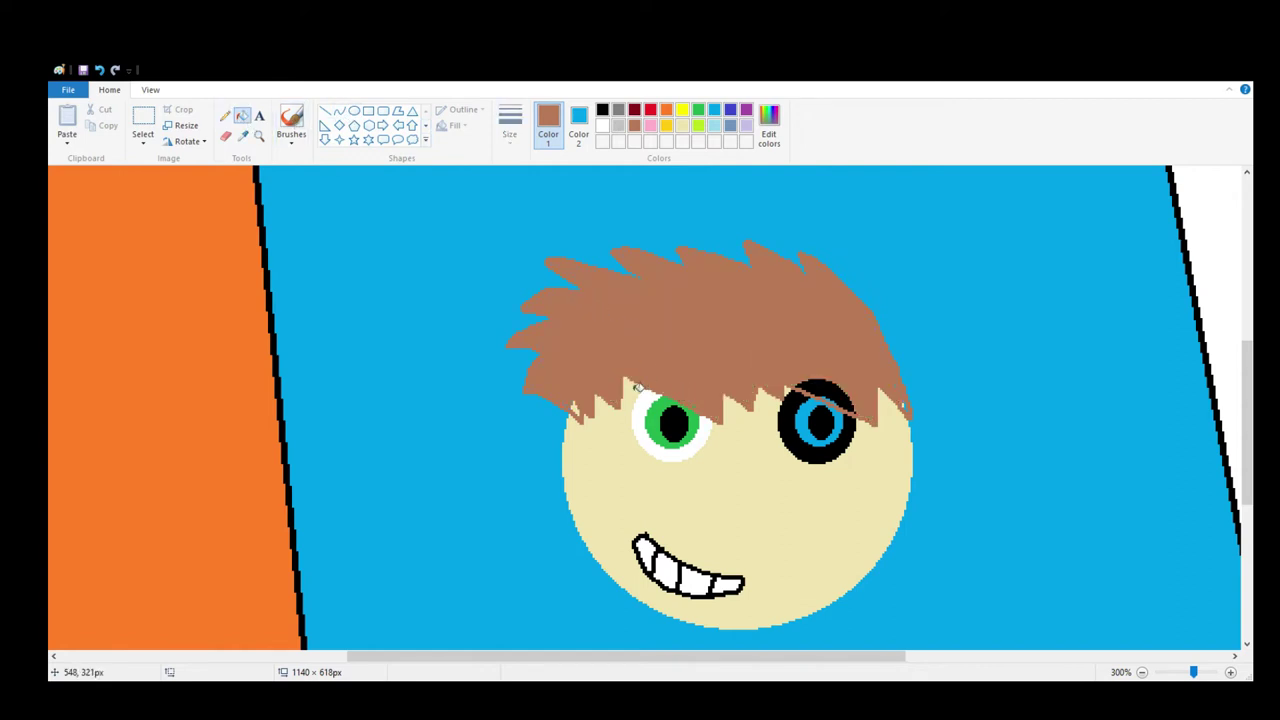
click(834, 391)
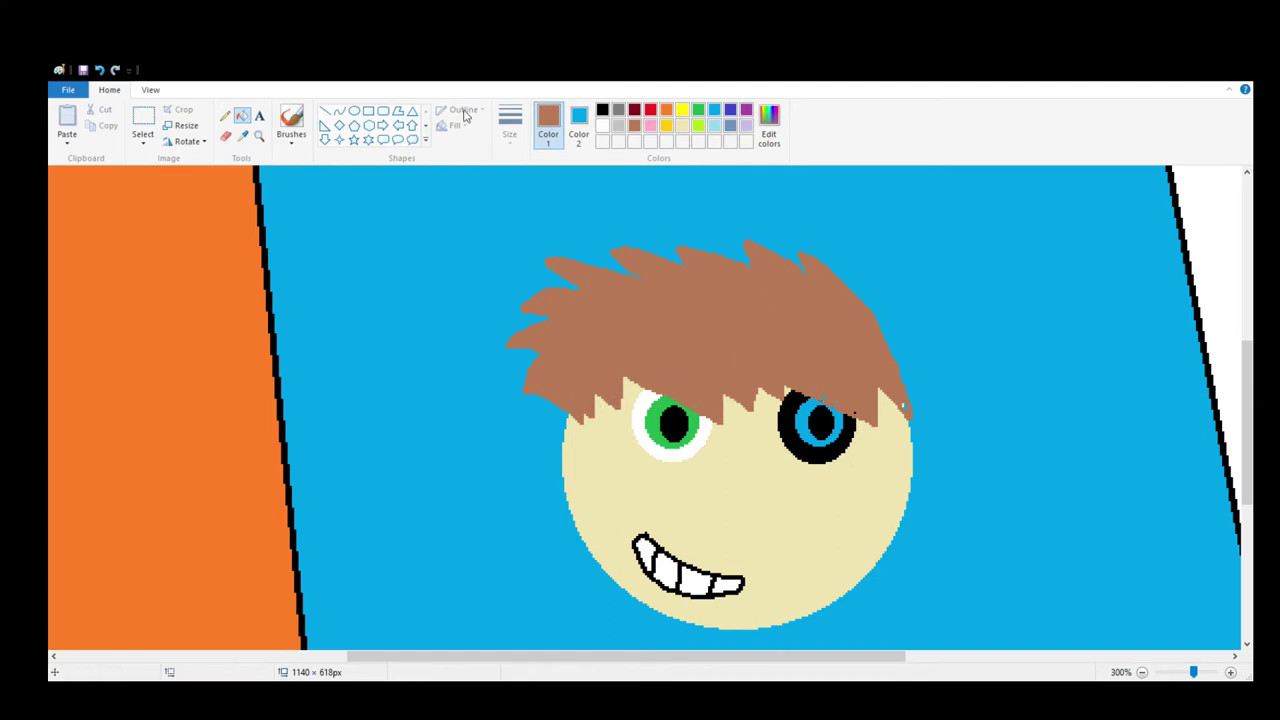
Undo the brown fills and the hair outline
click(100, 71)
click(100, 71)
click(100, 71)
click(100, 71)
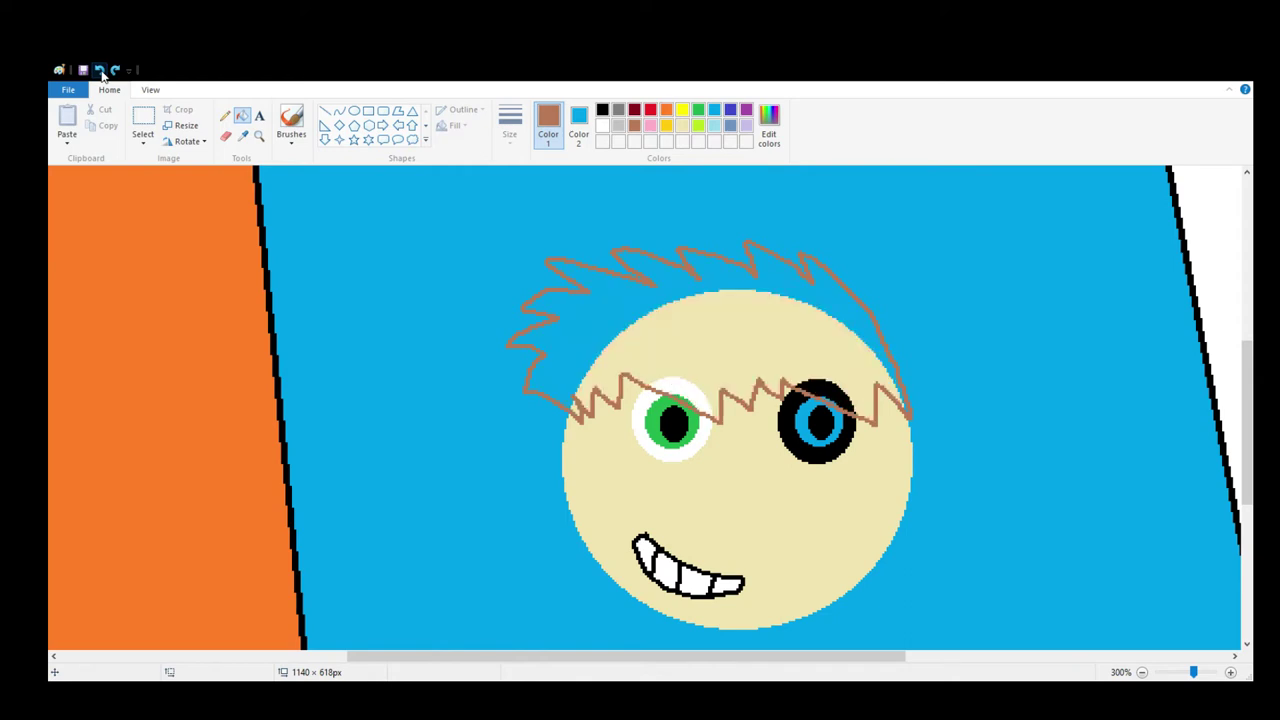
click(100, 71)
click(100, 71)
Draw a taller, swept spiky hair outline in brown pencil over the head and fill it and the covered eye area brown
click(225, 116)
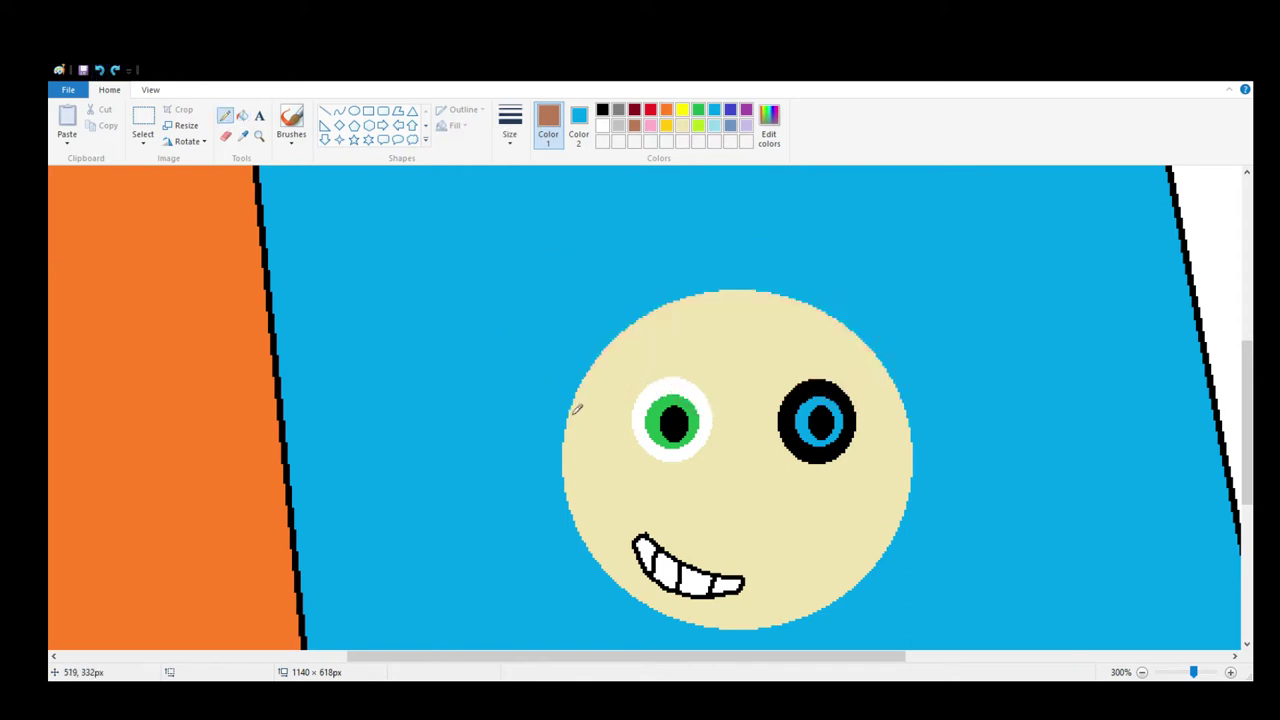
mouse_move(572, 410)
mouse_down()
mouse_move(588, 445)
mouse_move(664, 366)
mouse_move(749, 419)
mouse_move(744, 363)
mouse_move(870, 400)
mouse_move(846, 360)
mouse_move(938, 406)
mouse_up()
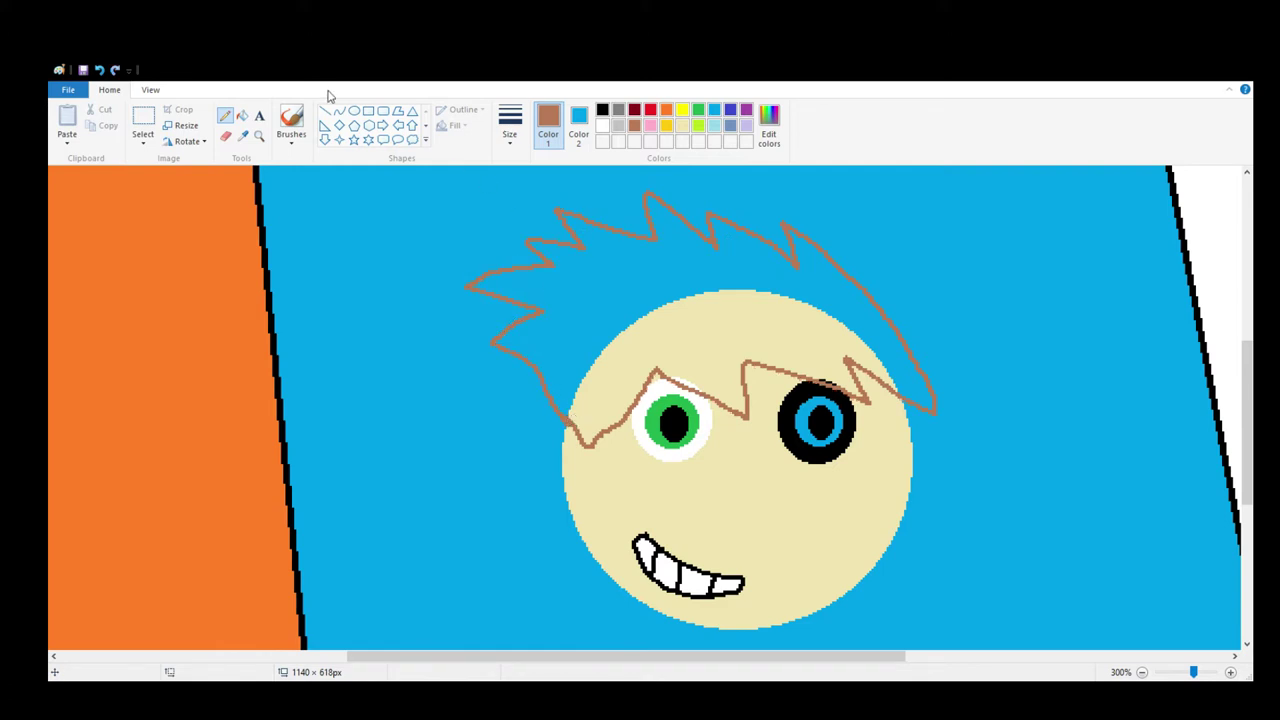
click(242, 116)
click(641, 332)
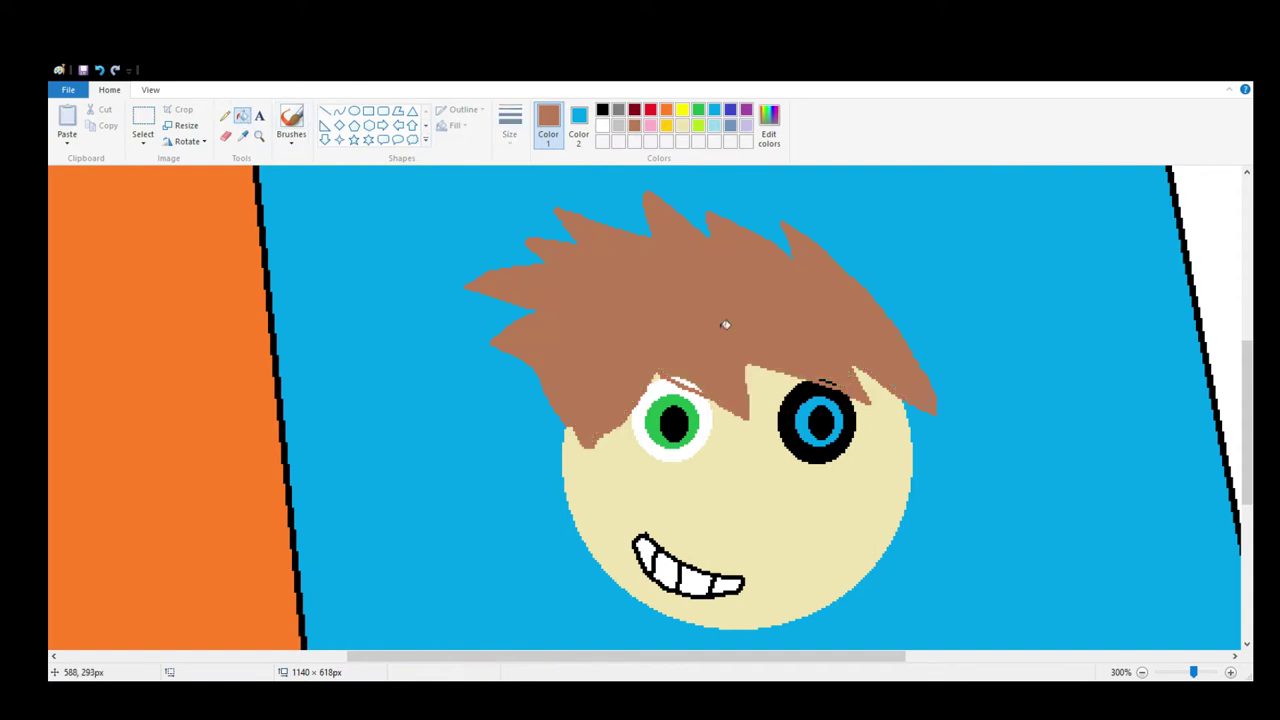
click(691, 378)
Draw a short neck below the chin in light yellow pencil and fill it with light yellow
click(1142, 672)
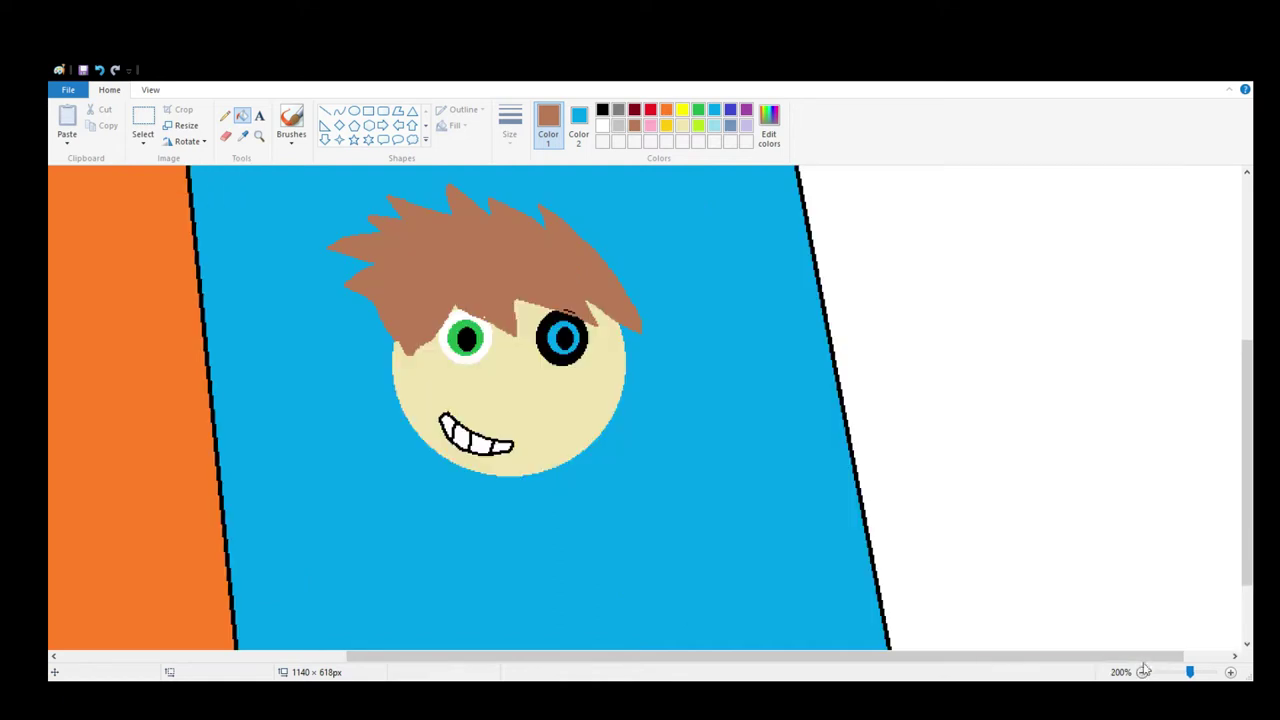
scroll(646, 337, down, 3)
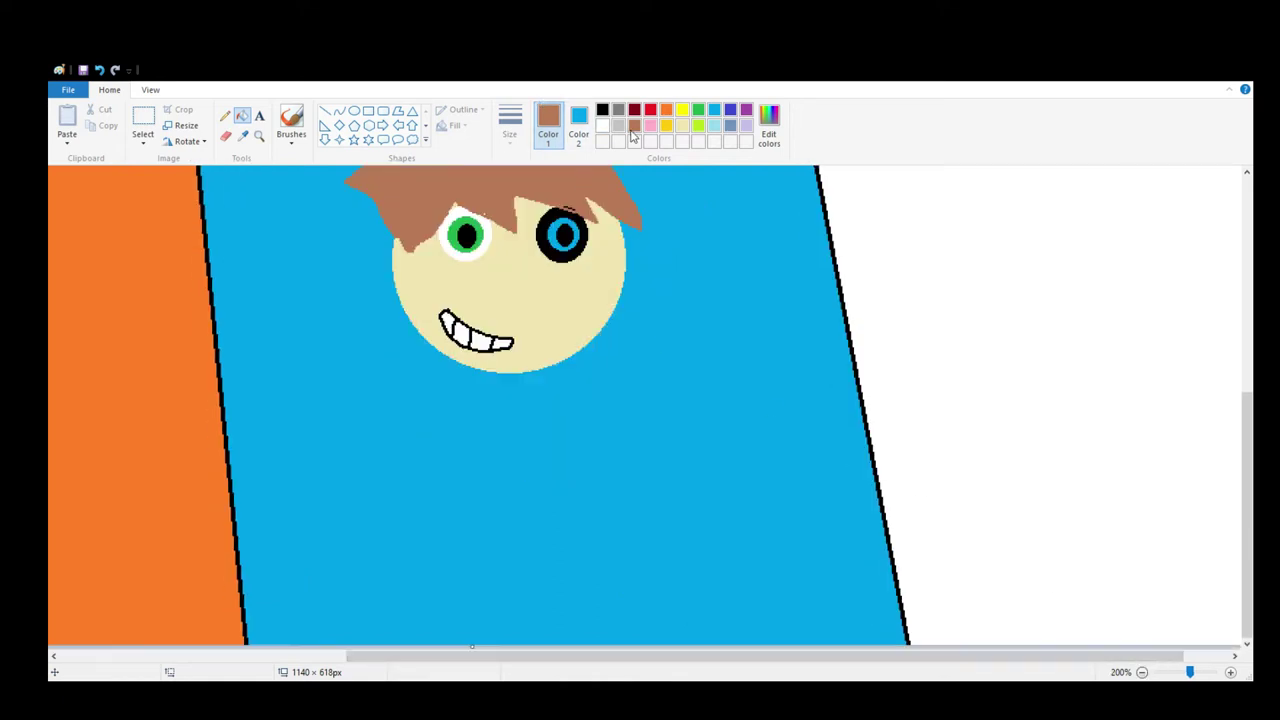
click(682, 125)
click(225, 115)
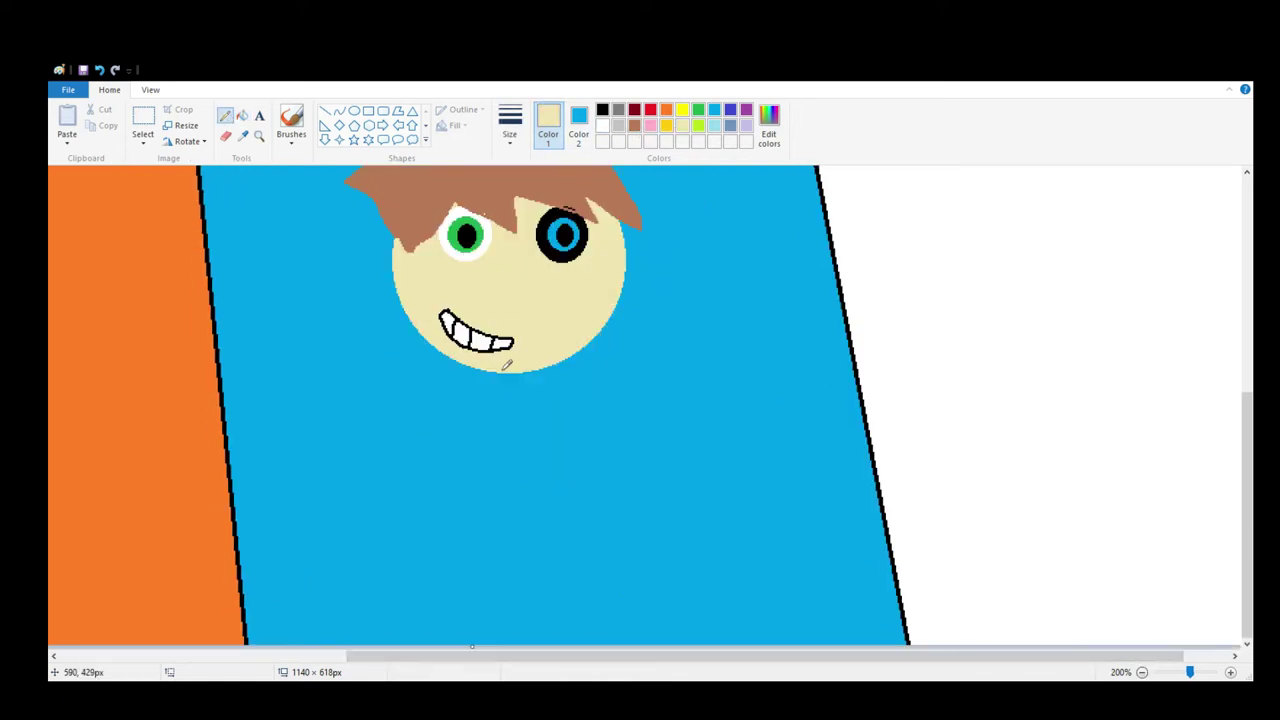
mouse_move(497, 370)
mouse_down()
mouse_move(503, 408)
mouse_move(538, 368)
mouse_up()
click(518, 385)
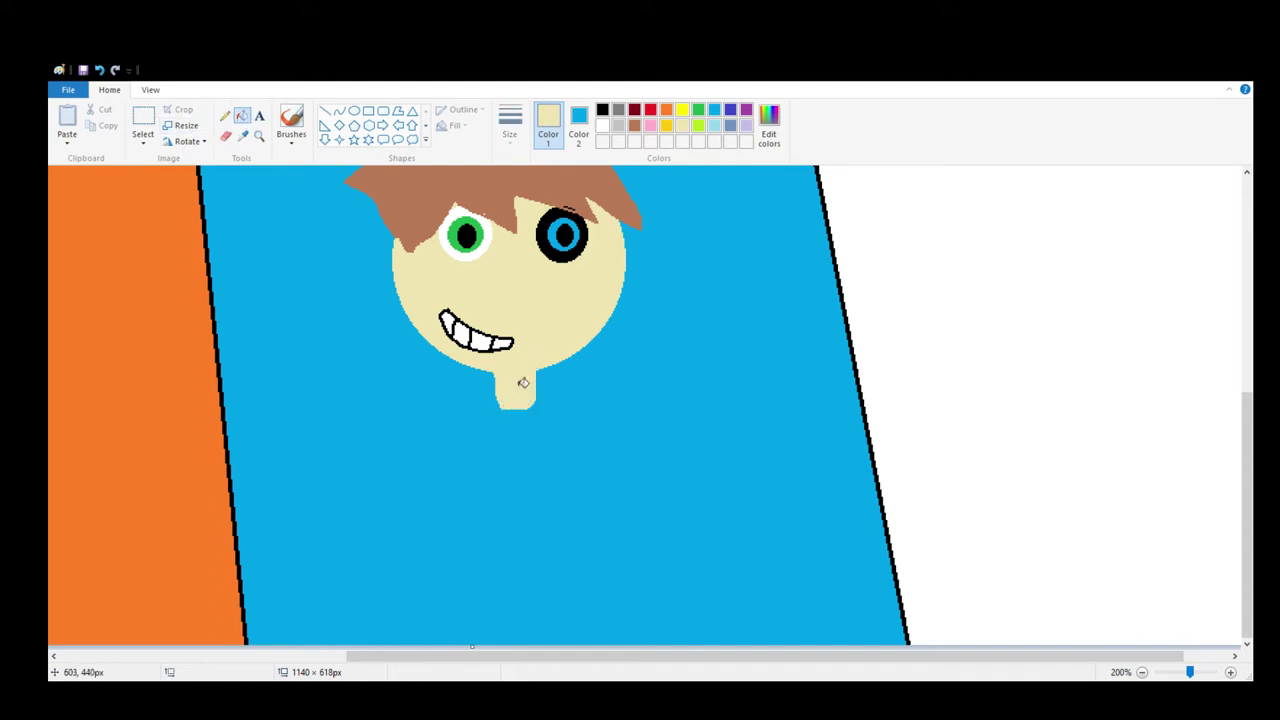
Draw a rounded torso outline in black pencil from the neck down to the canvas edge and fill it black
click(225, 116)
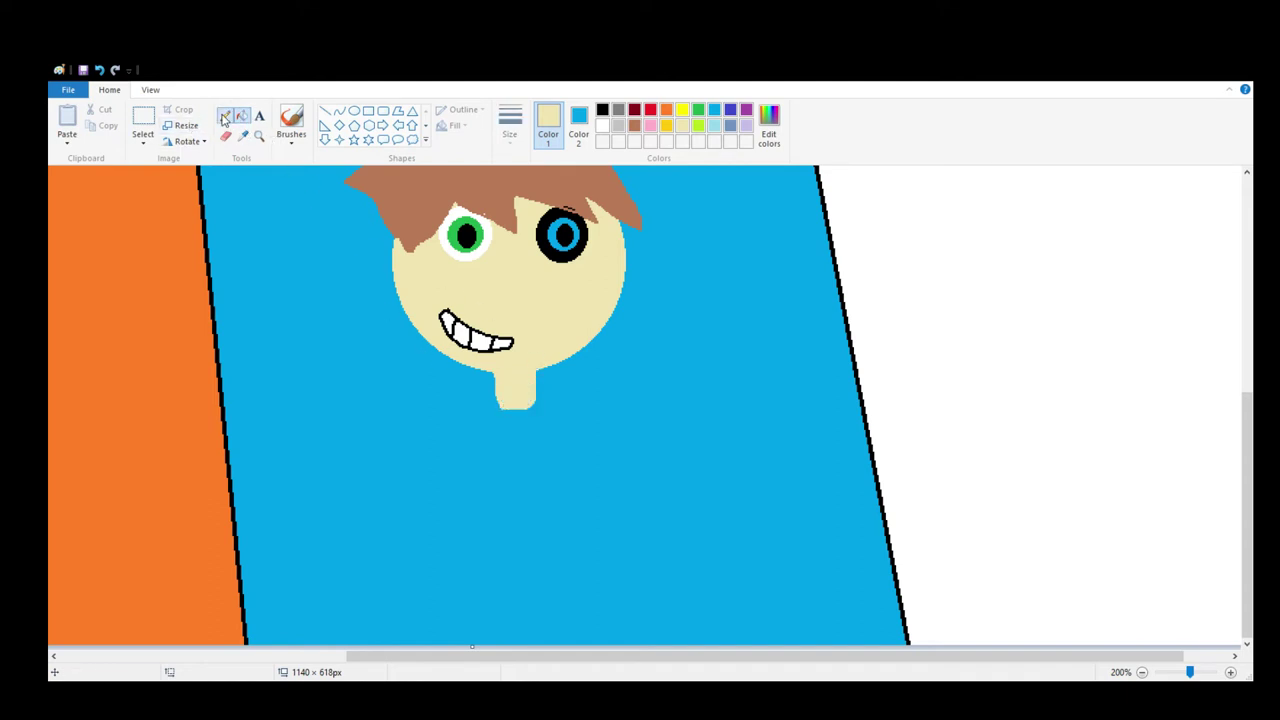
click(602, 109)
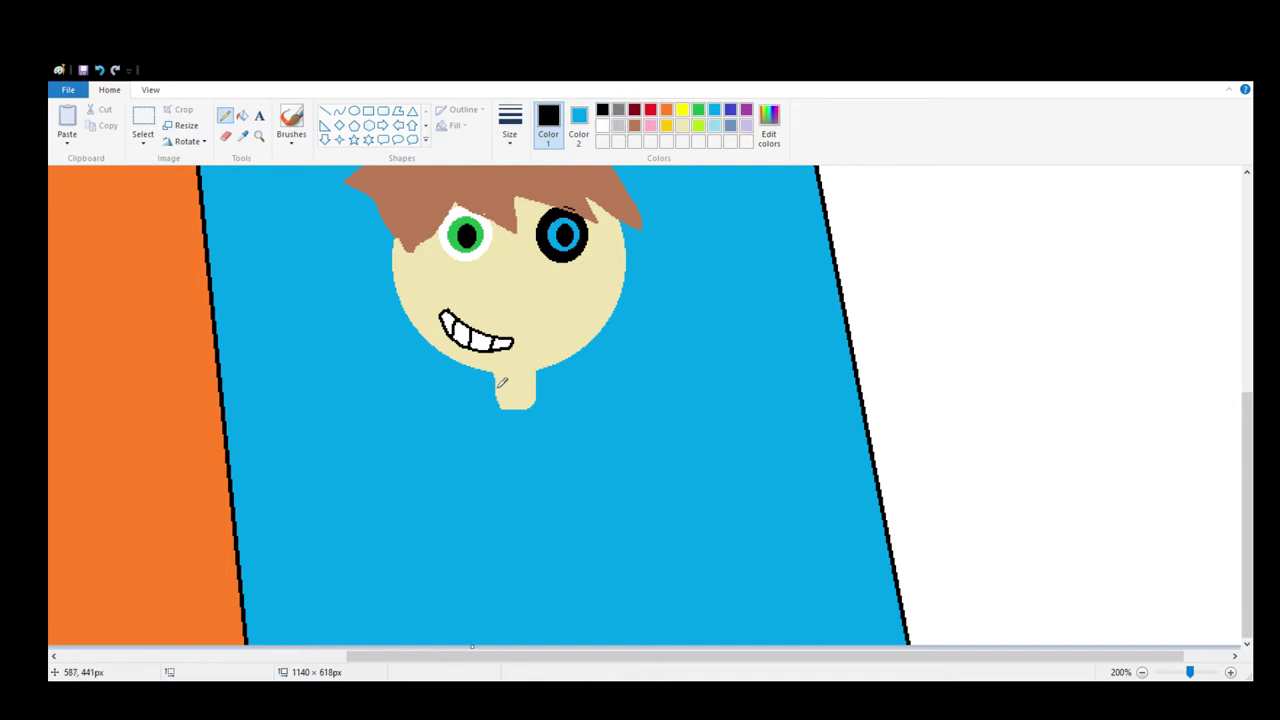
mouse_move(497, 392)
mouse_down()
mouse_move(462, 450)
mouse_move(457, 512)
mouse_move(462, 551)
mouse_move(512, 634)
mouse_up()
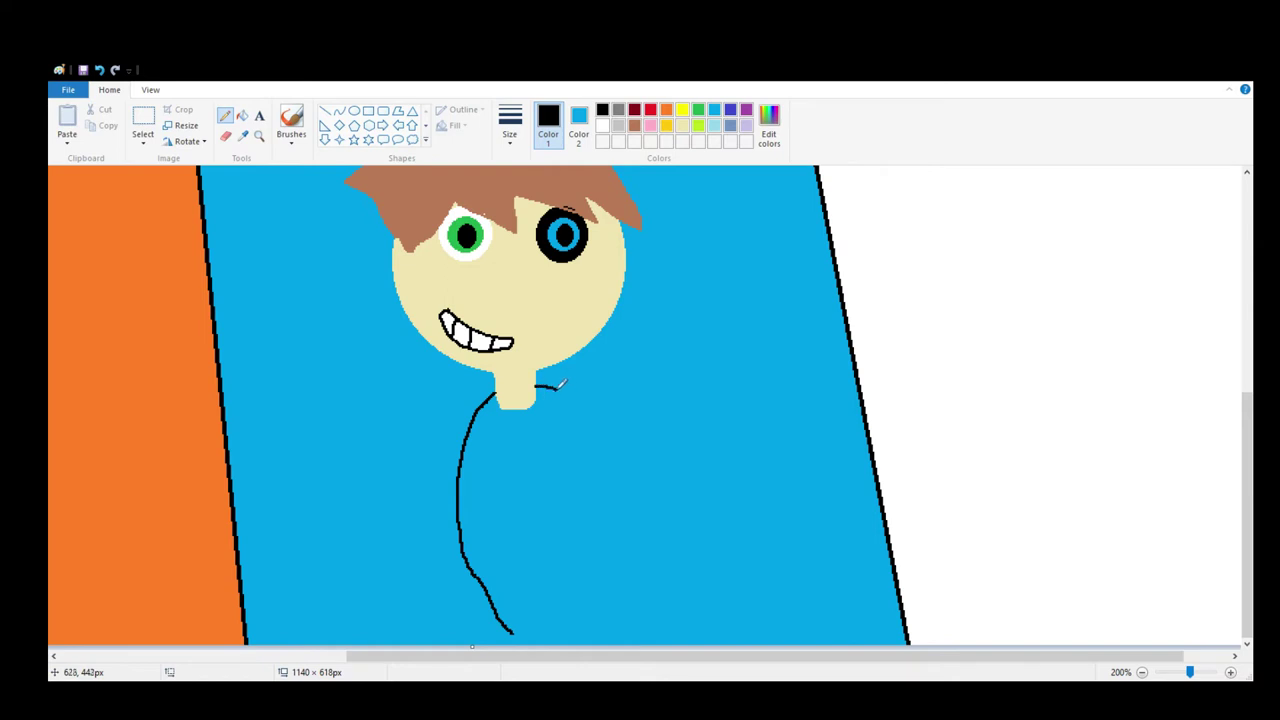
mouse_move(562, 384)
mouse_down()
mouse_move(583, 409)
mouse_move(620, 493)
mouse_move(615, 617)
mouse_up()
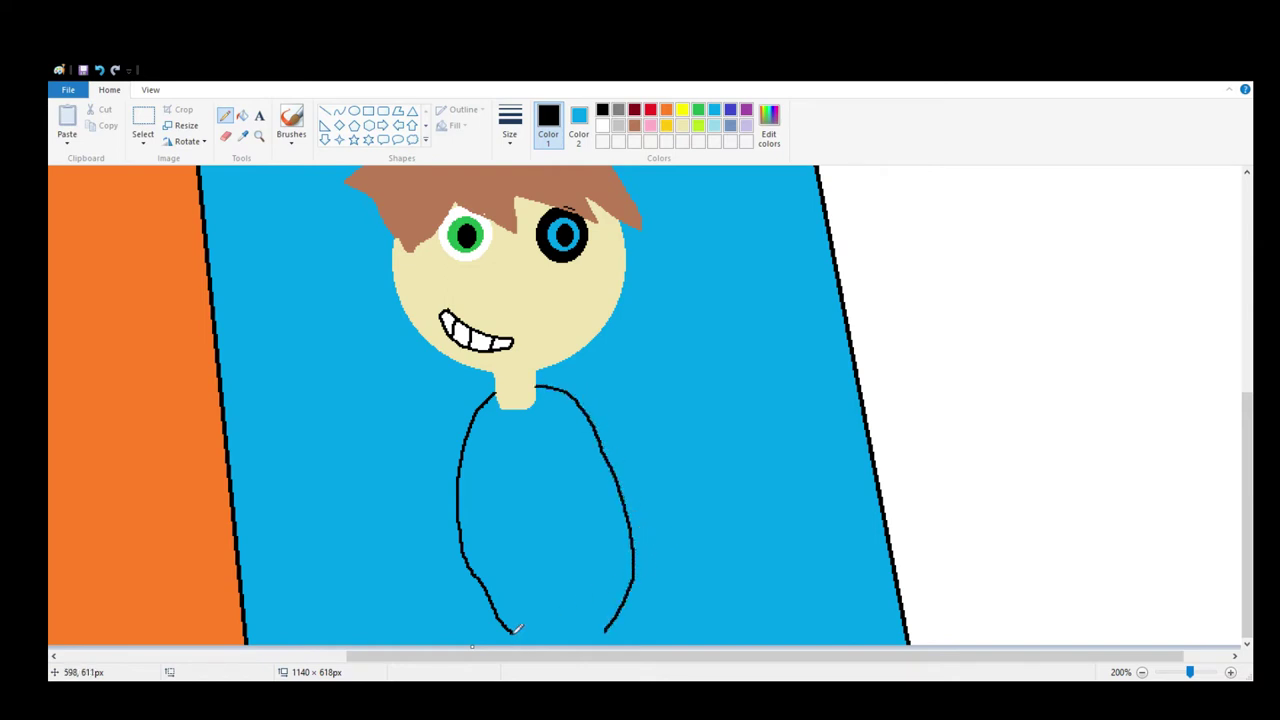
drag(516, 628, 523, 674)
drag(606, 628, 606, 654)
click(242, 116)
click(509, 460)
Draw two red pencil lines down the middle of the black torso and fill the strip between them red
click(650, 110)
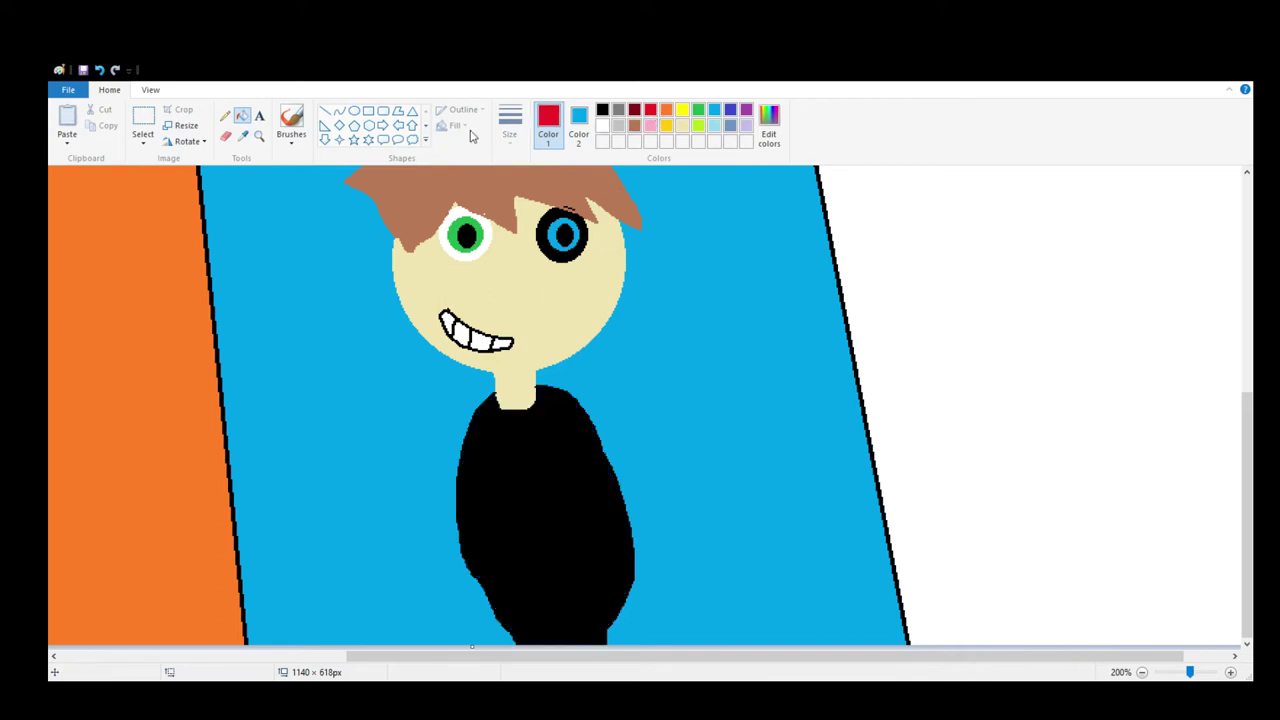
click(225, 116)
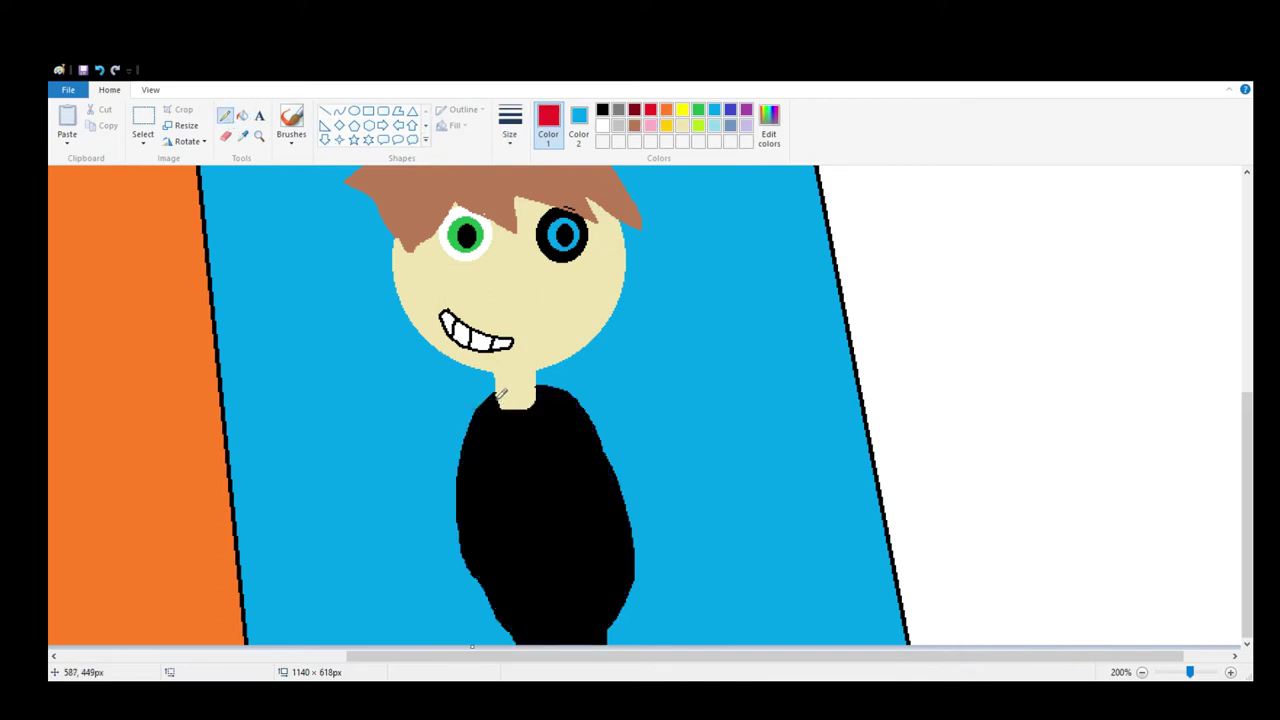
mouse_move(500, 396)
mouse_down()
mouse_move(546, 556)
mouse_move(558, 658)
mouse_up()
drag(541, 399, 574, 648)
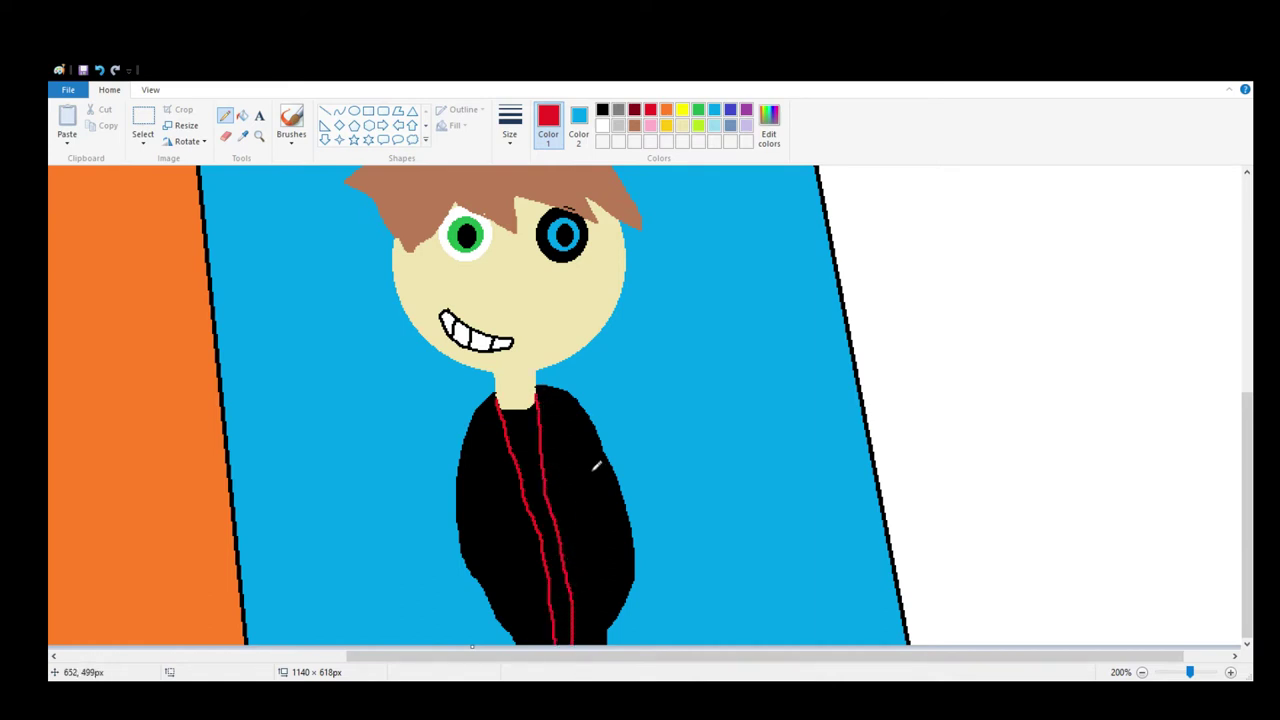
click(242, 115)
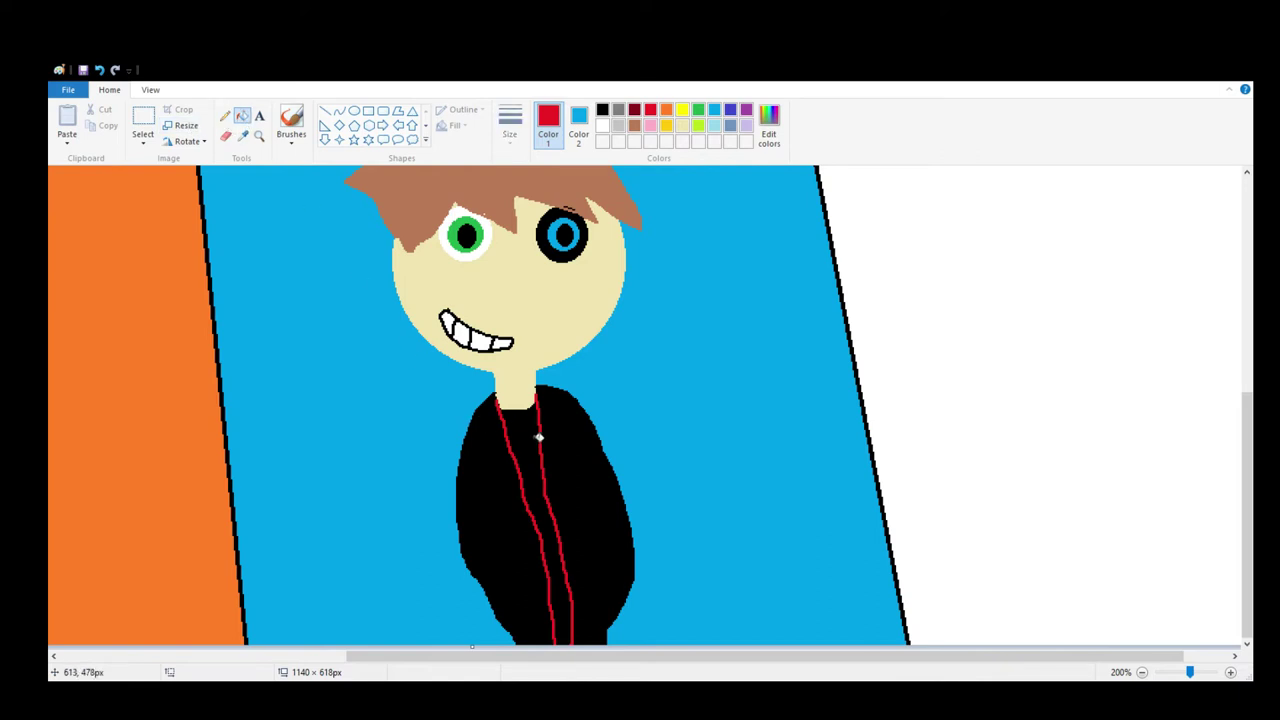
click(526, 428)
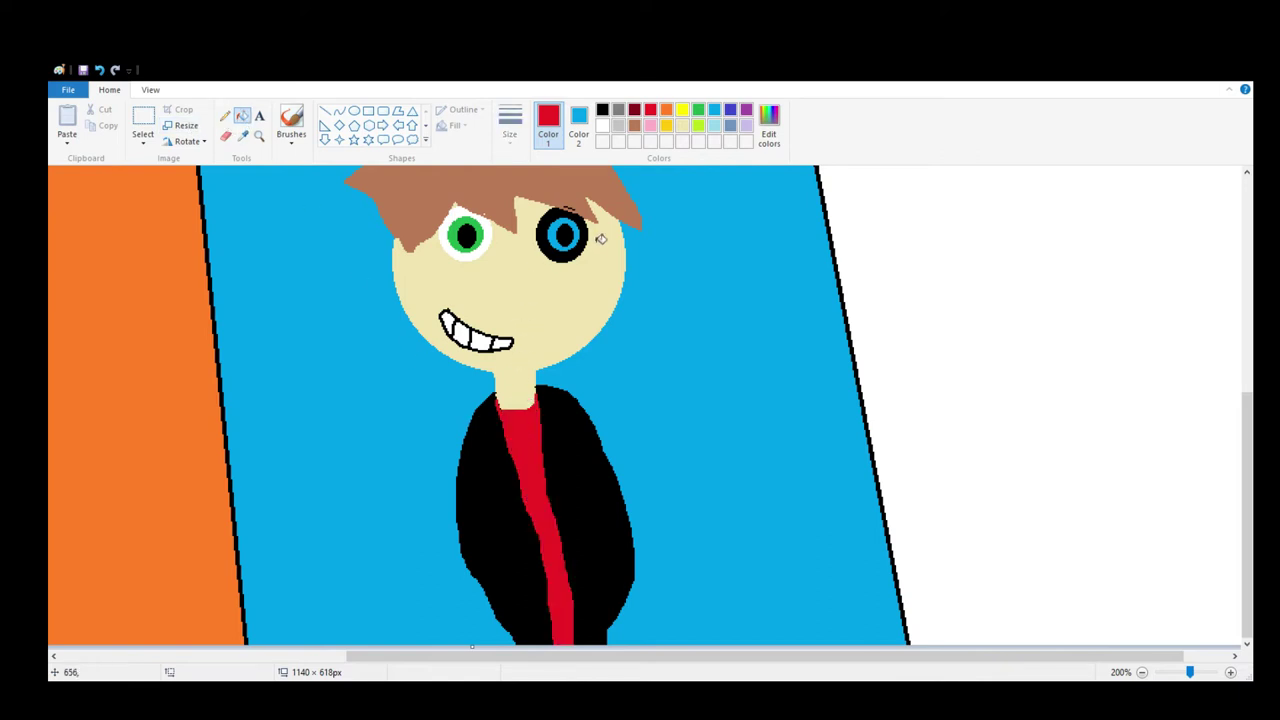
Draw a white pencil line down each side of the black jacket to mark the arms
click(602, 126)
click(225, 115)
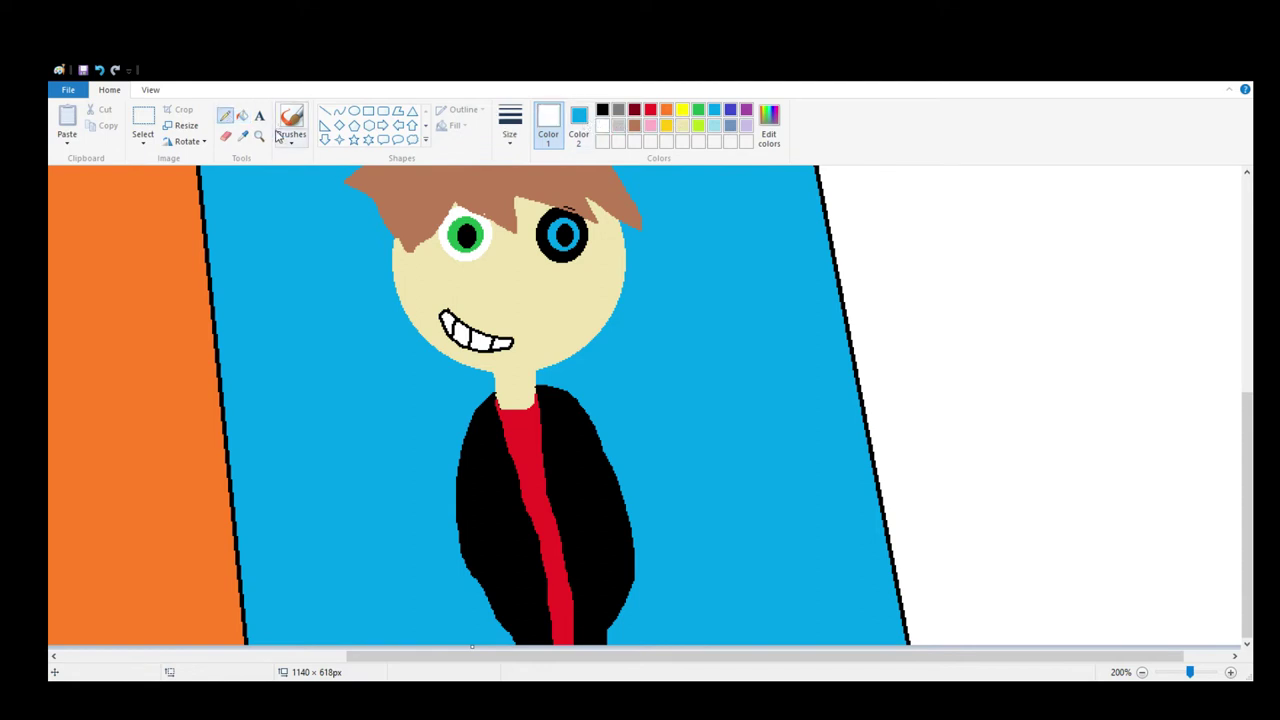
drag(487, 452, 522, 600)
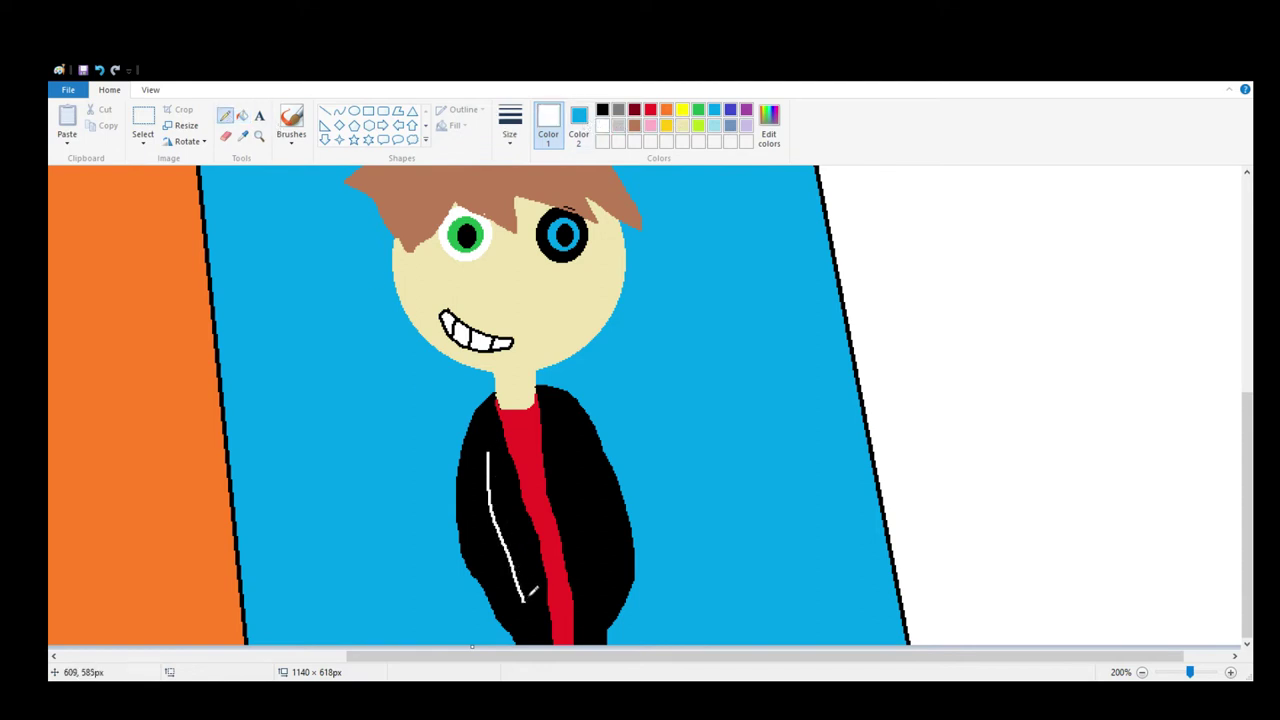
drag(568, 441, 602, 592)
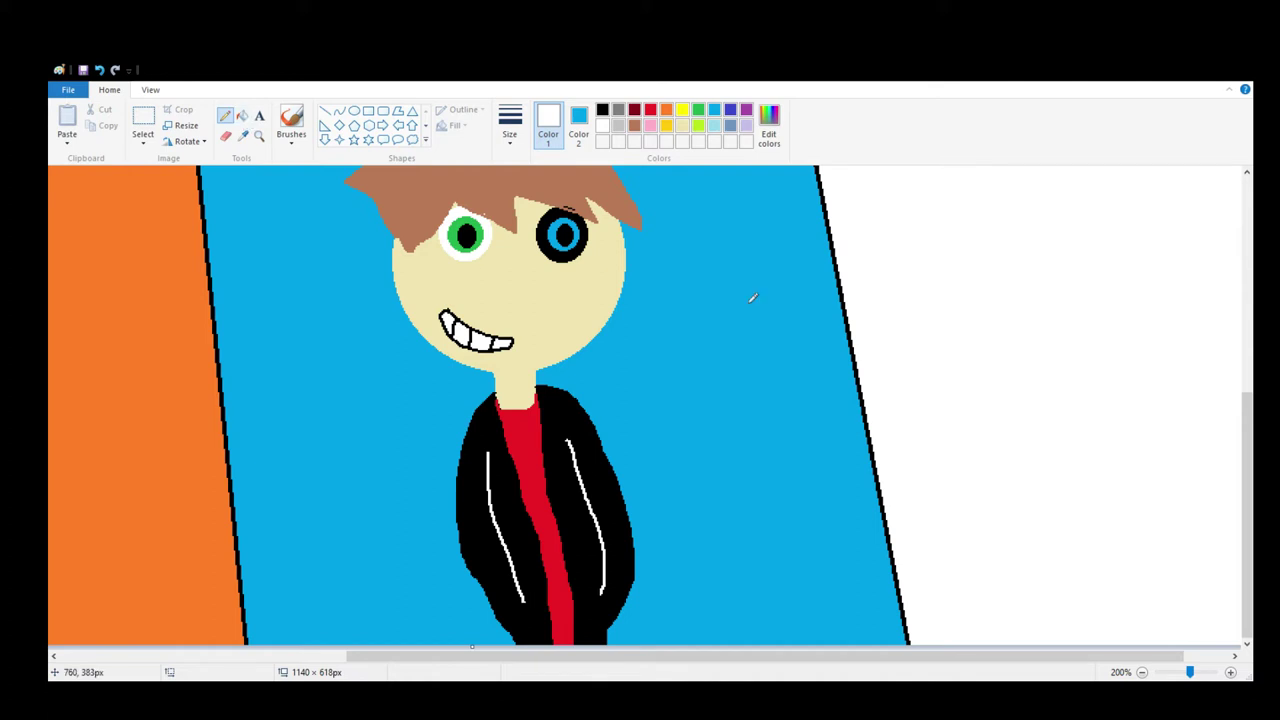
Draw a light yellow oval head about 147 × 142 px in the orange panel and fill it with light yellow
scroll(737, 294, up, 3)
scroll(737, 294, down, 3)
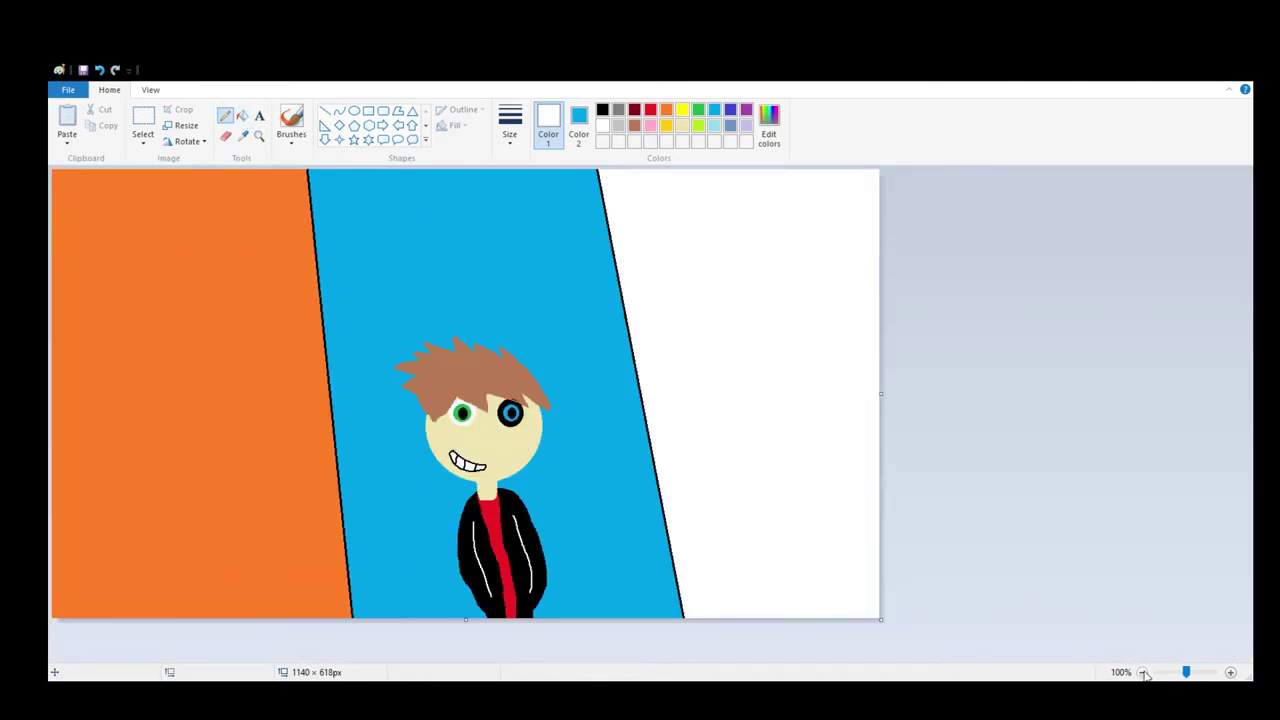
click(1141, 672)
click(635, 127)
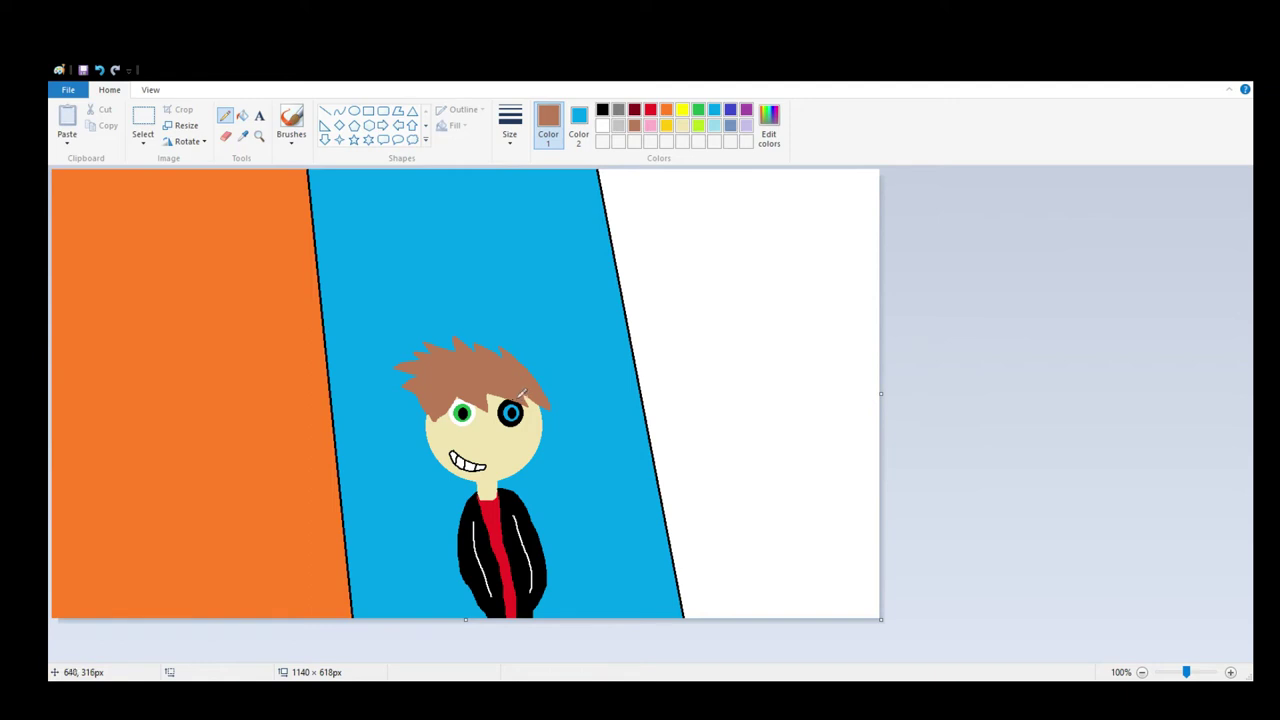
click(681, 127)
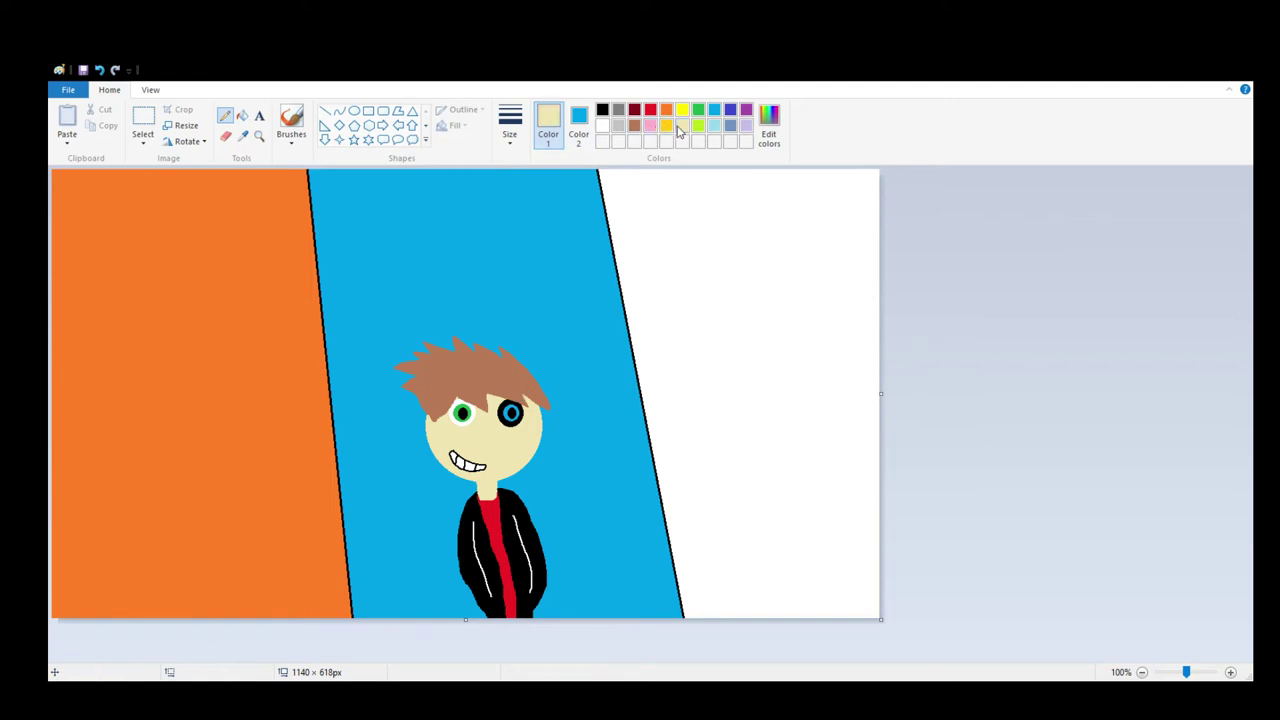
click(355, 111)
drag(148, 451, 541, 482)
drag(479, 382, 479, 373)
drag(503, 416, 185, 429)
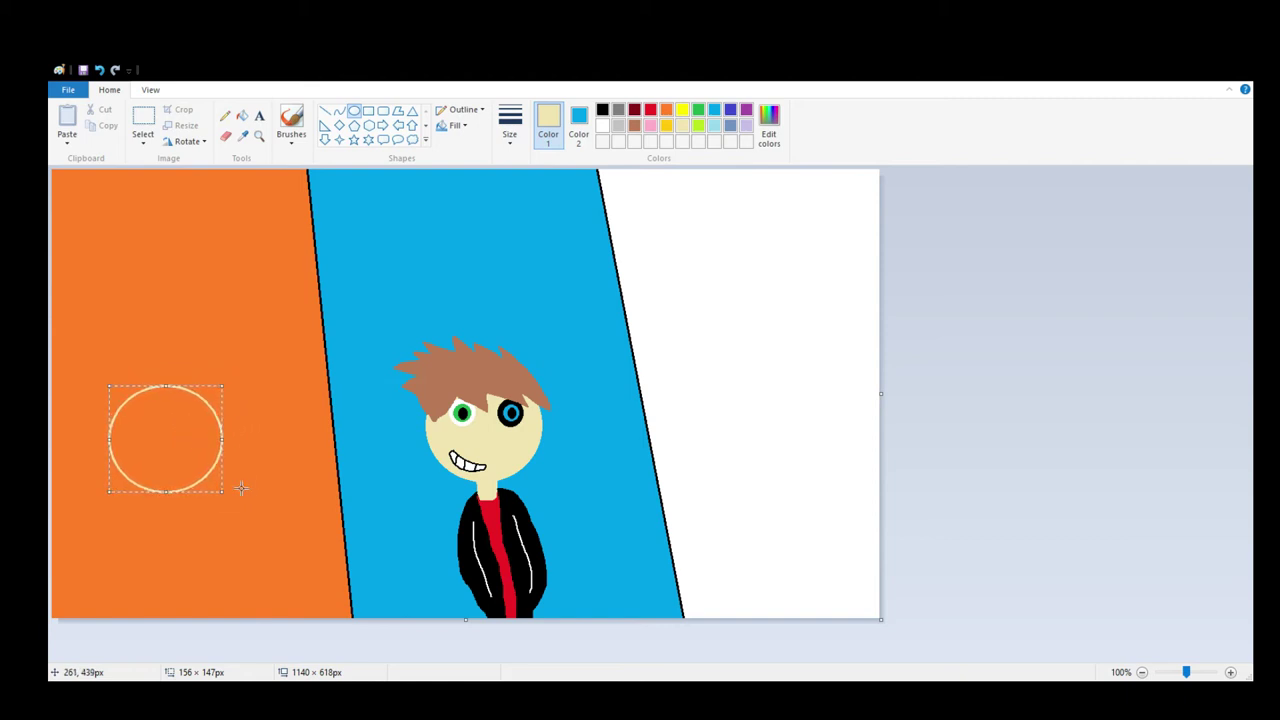
drag(232, 497, 217, 490)
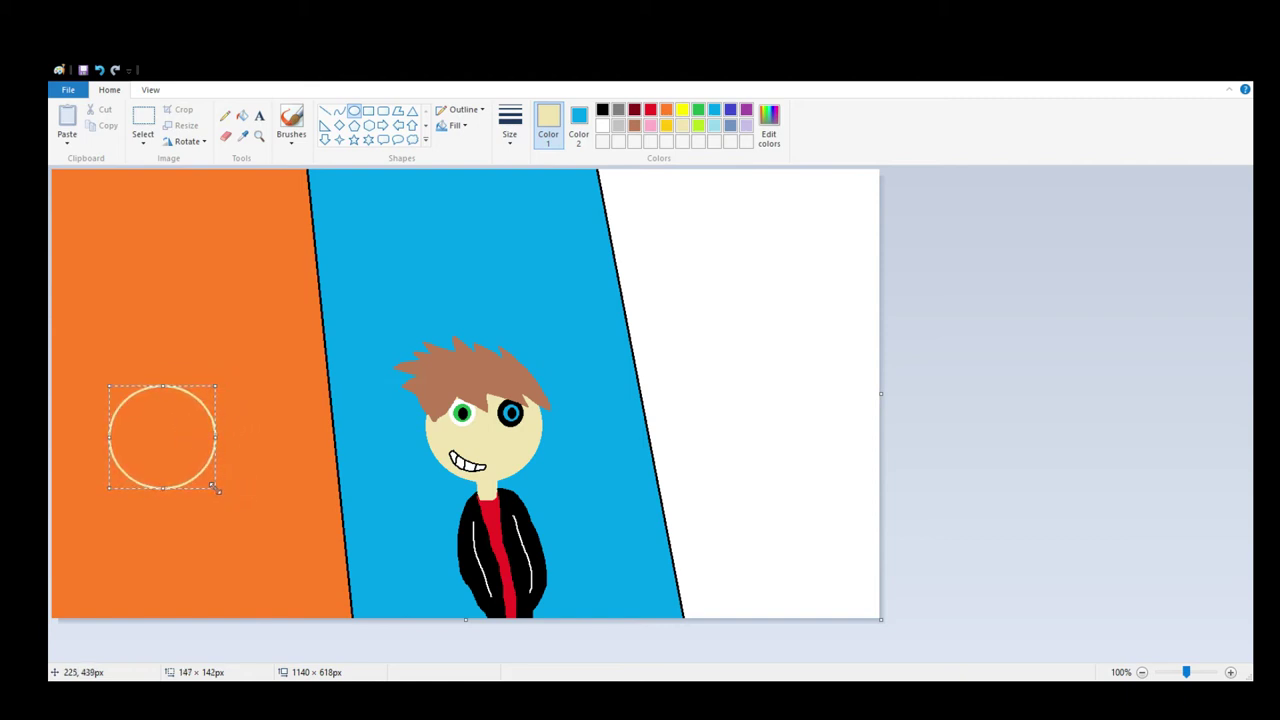
click(242, 116)
click(184, 395)
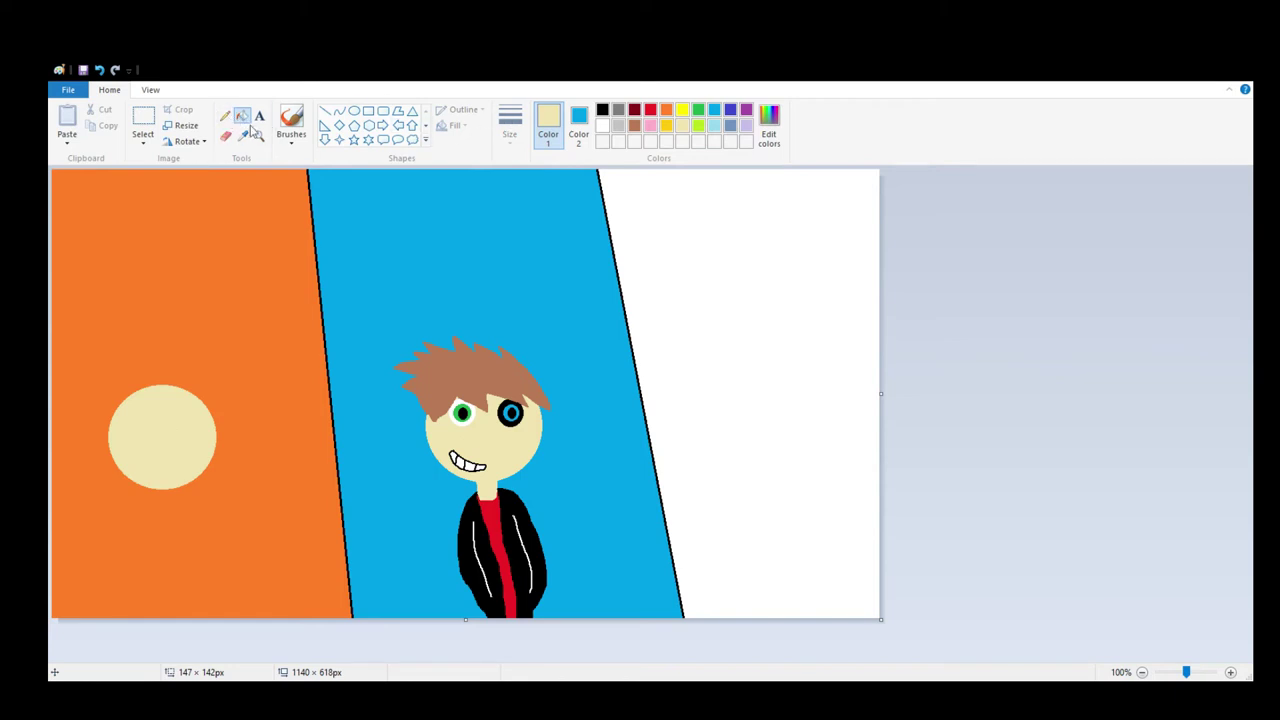
Draw a spiky hair outline in black pencil over the head in the orange panel, joining both sides of the face
click(602, 111)
click(225, 116)
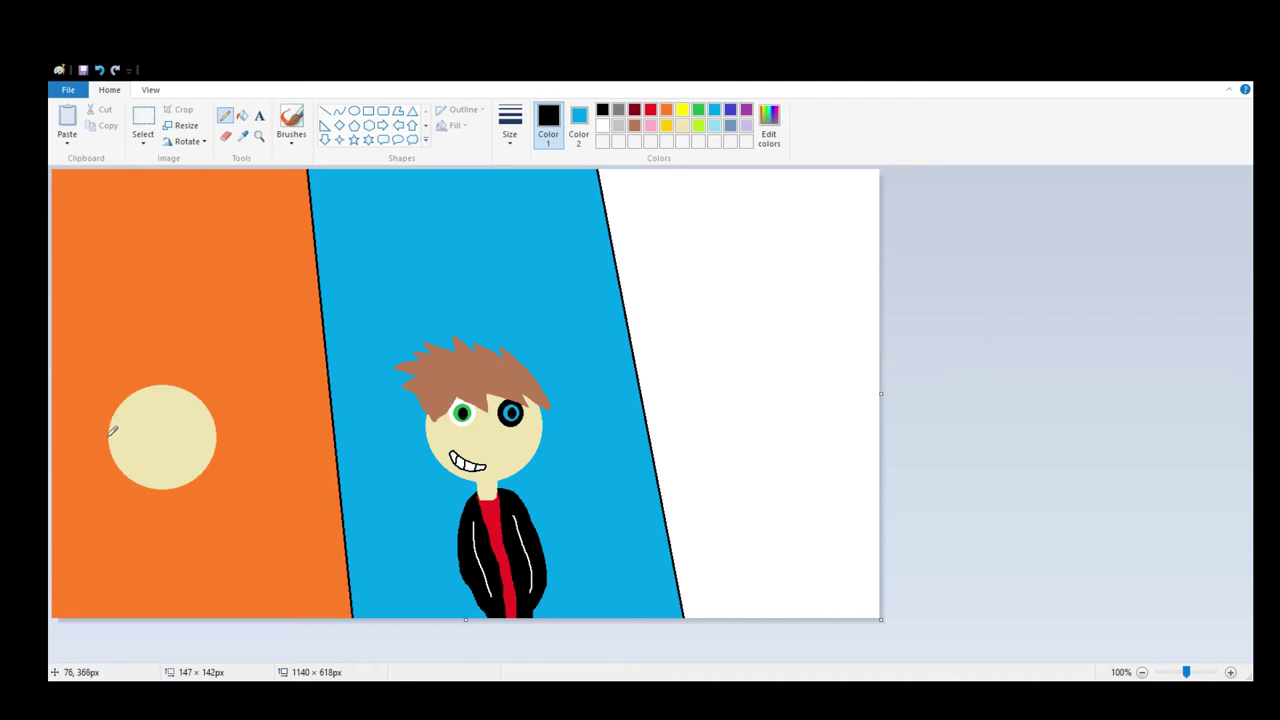
drag(113, 430, 111, 433)
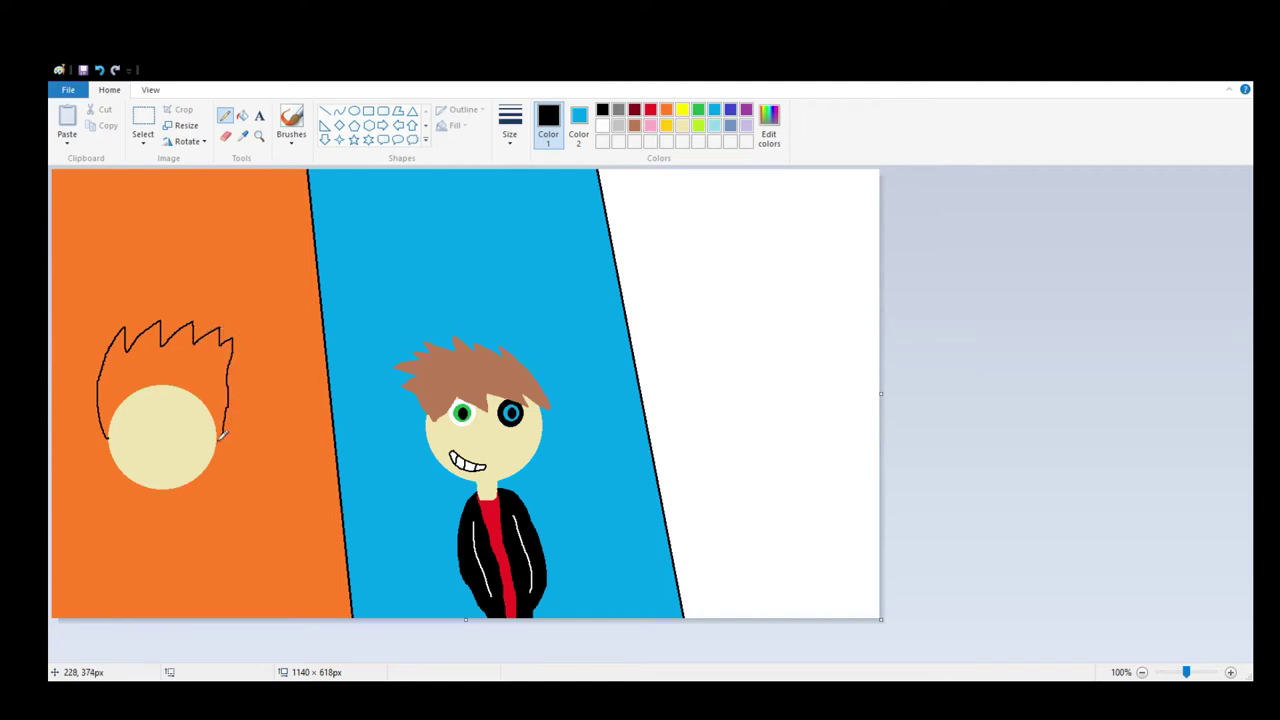
click(242, 116)
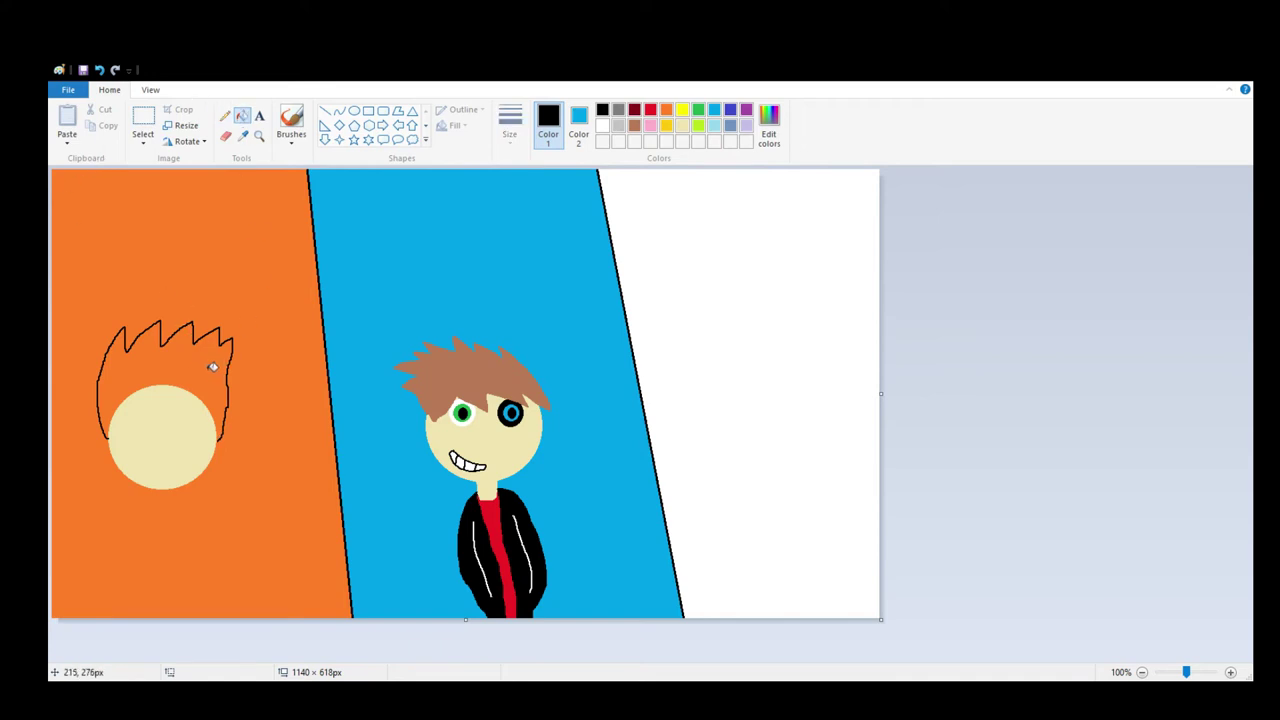
click(242, 350)
click(99, 69)
Fill the spiky hair outline above the head in the orange panel with black
click(225, 116)
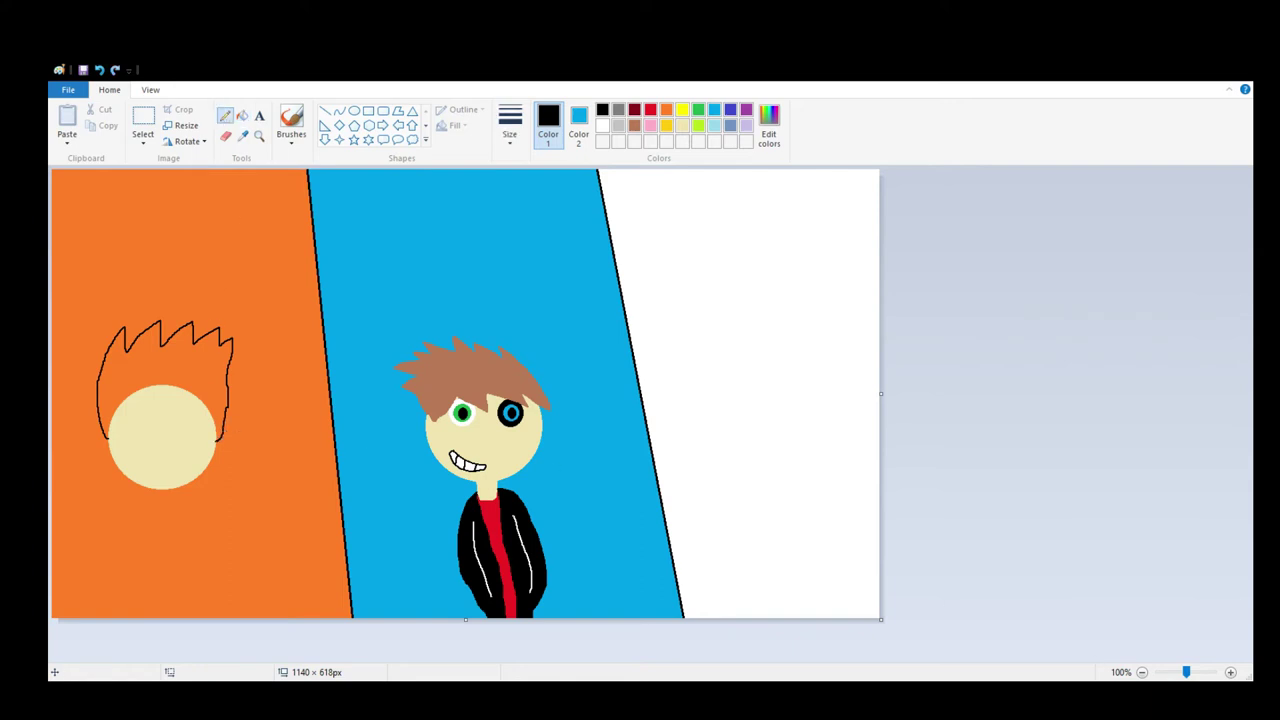
click(1230, 672)
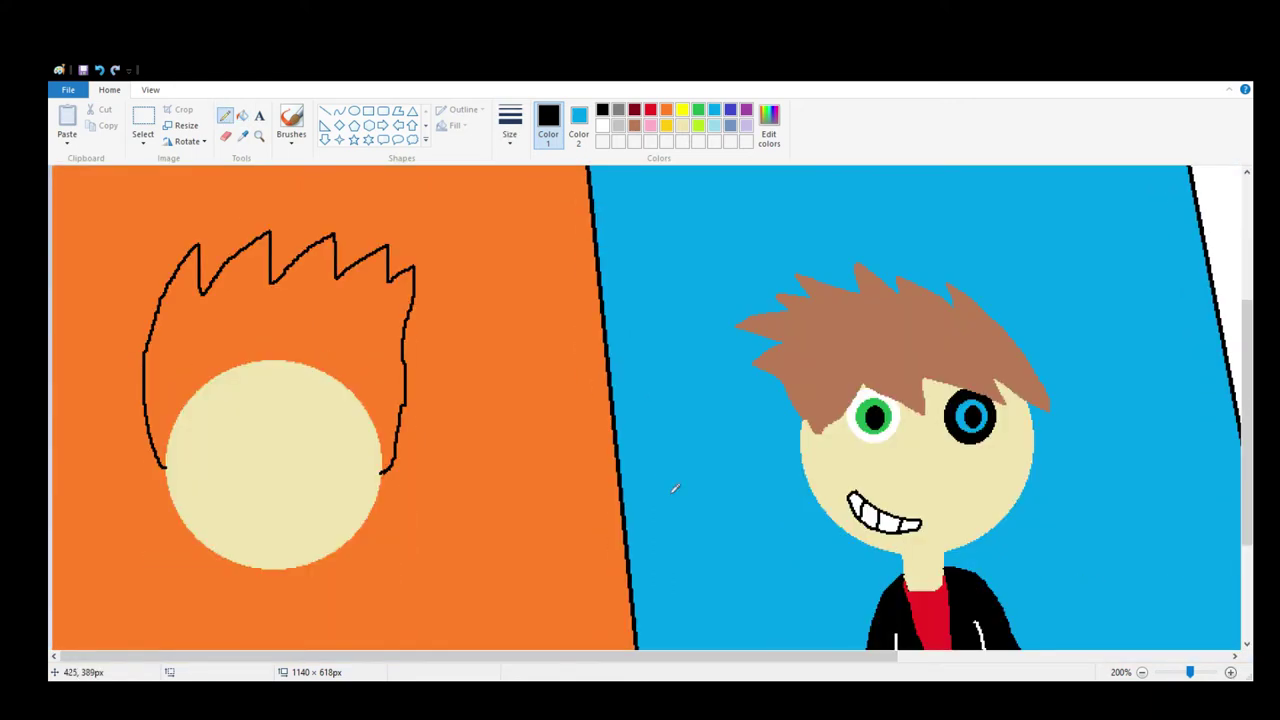
click(242, 116)
click(344, 336)
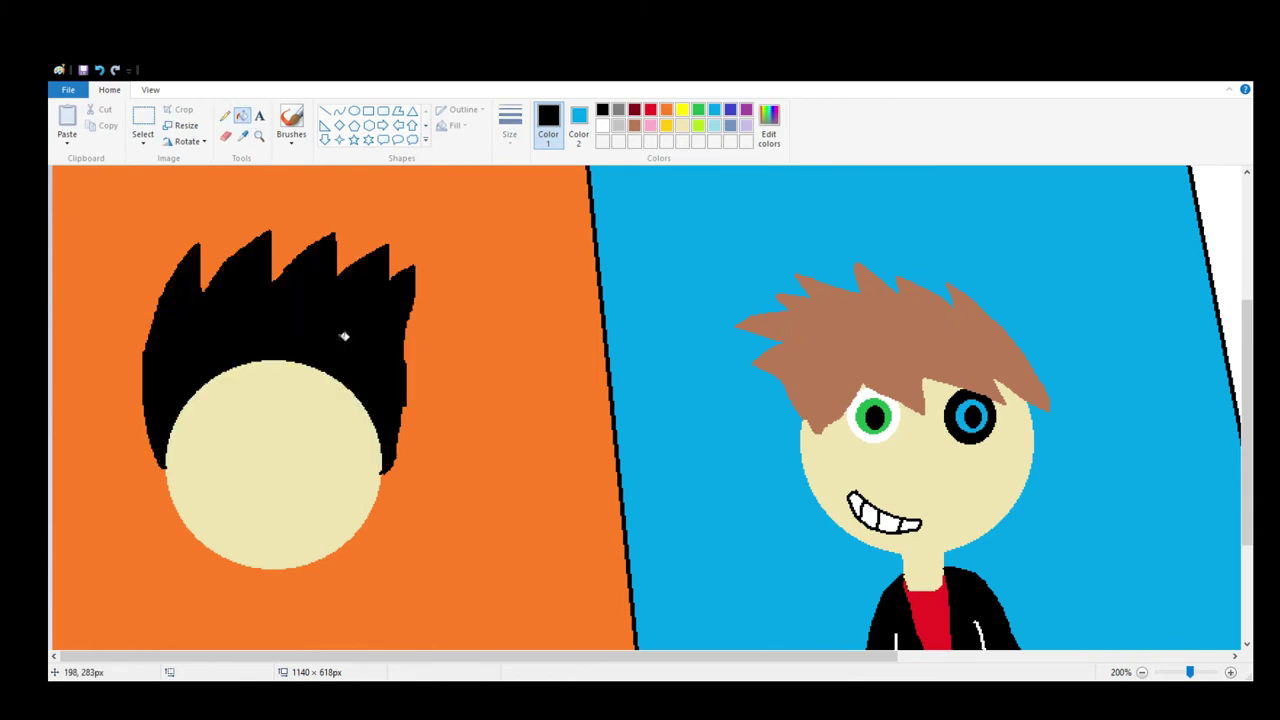
Draw two white oval eyes about 32 × 32 px and 32 × 34 px on the orange-panel face and fill them white
click(354, 111)
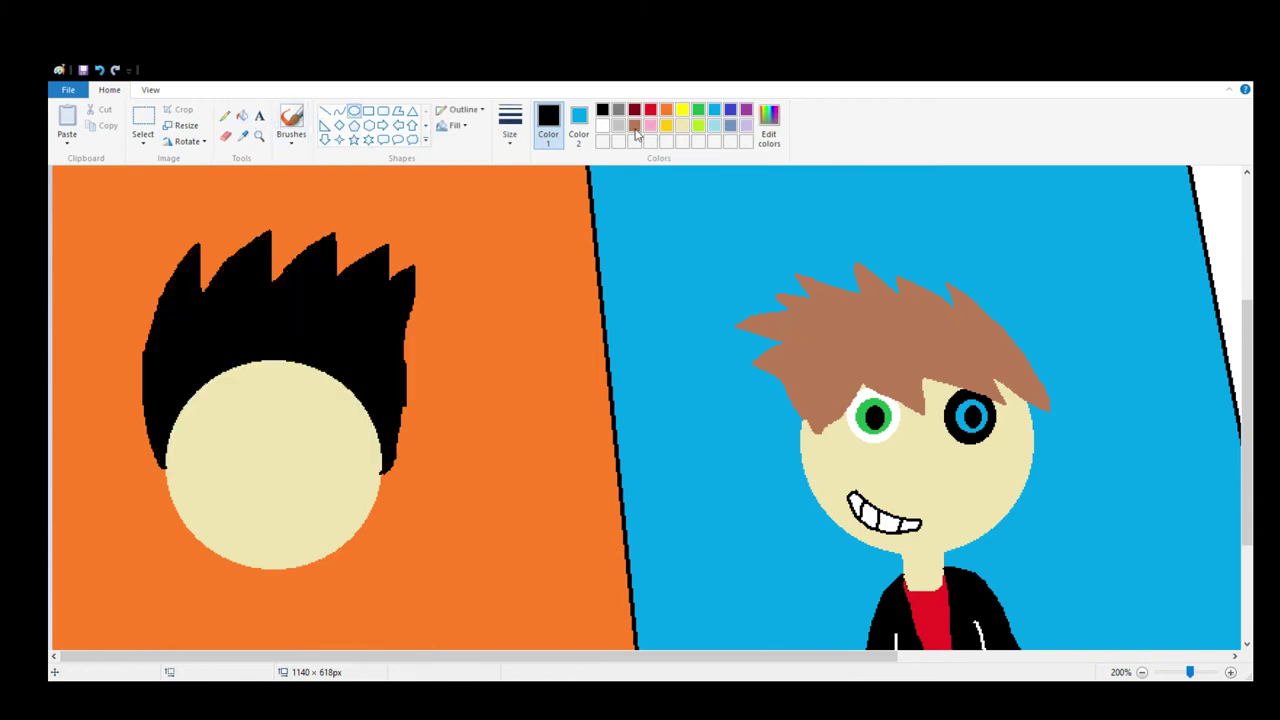
click(602, 125)
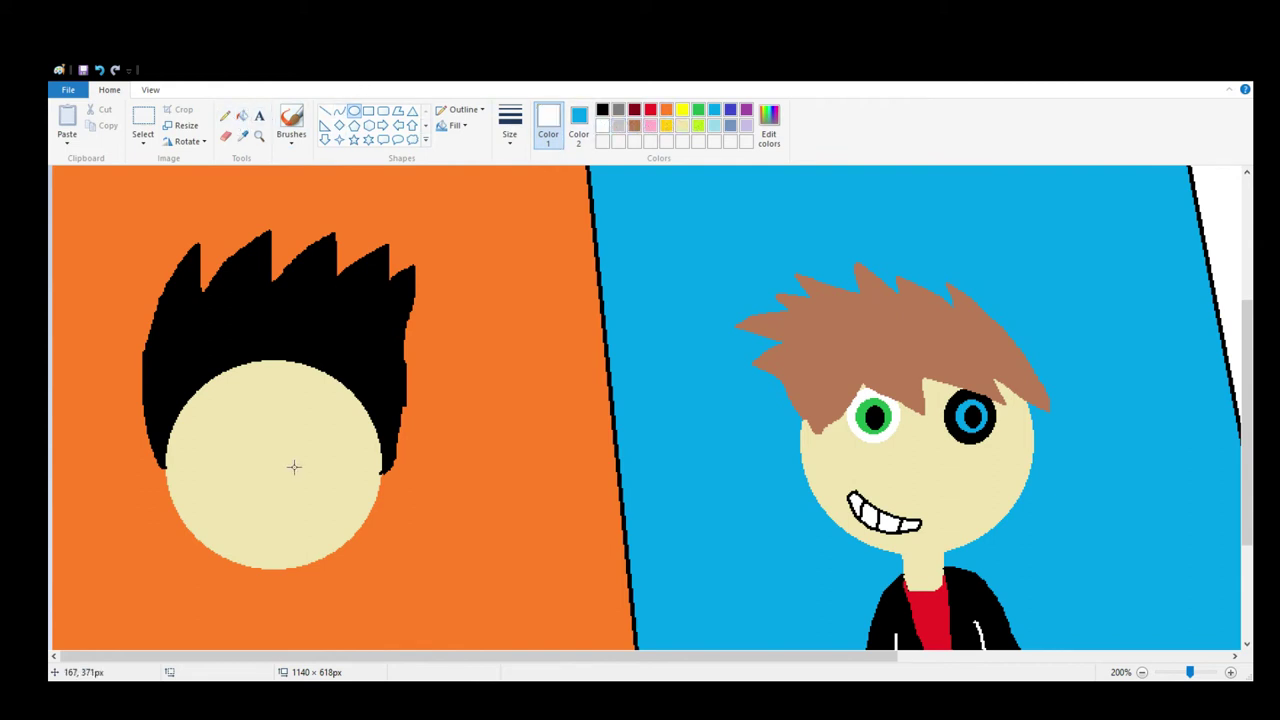
mouse_move(310, 412)
mouse_down()
mouse_move(355, 458)
mouse_move(323, 432)
mouse_up()
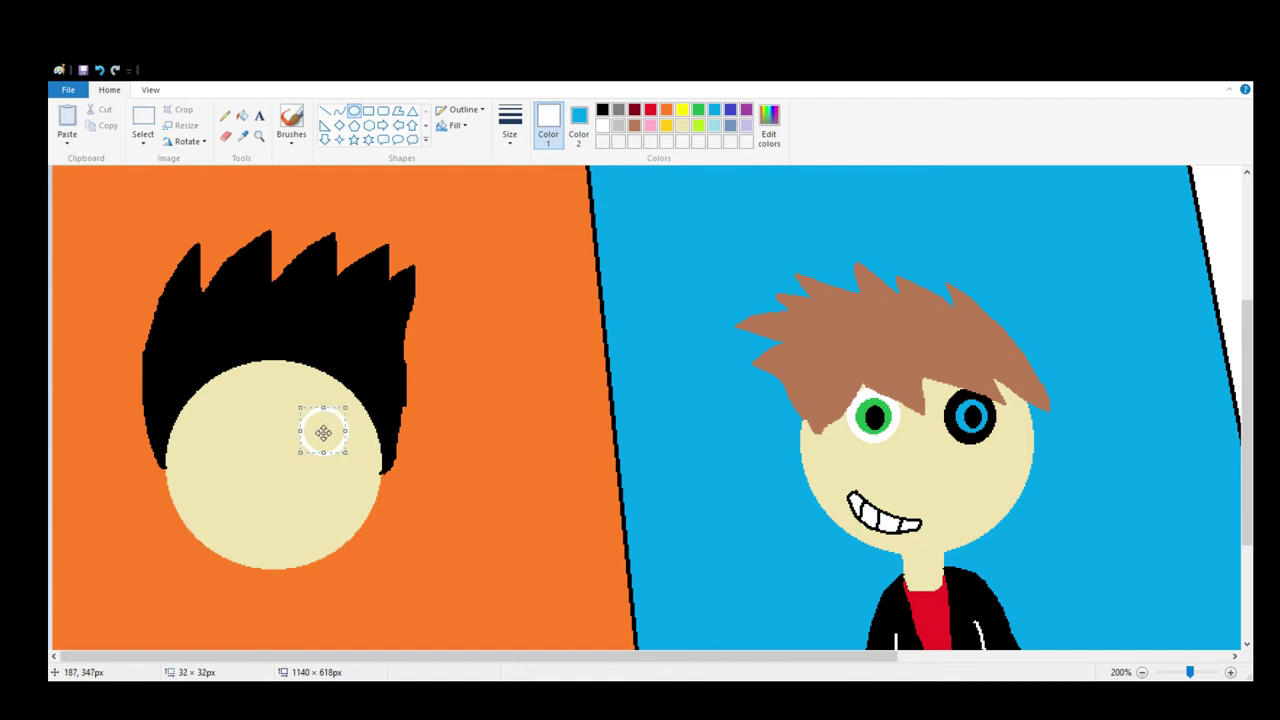
drag(323, 432, 321, 430)
drag(209, 405, 254, 452)
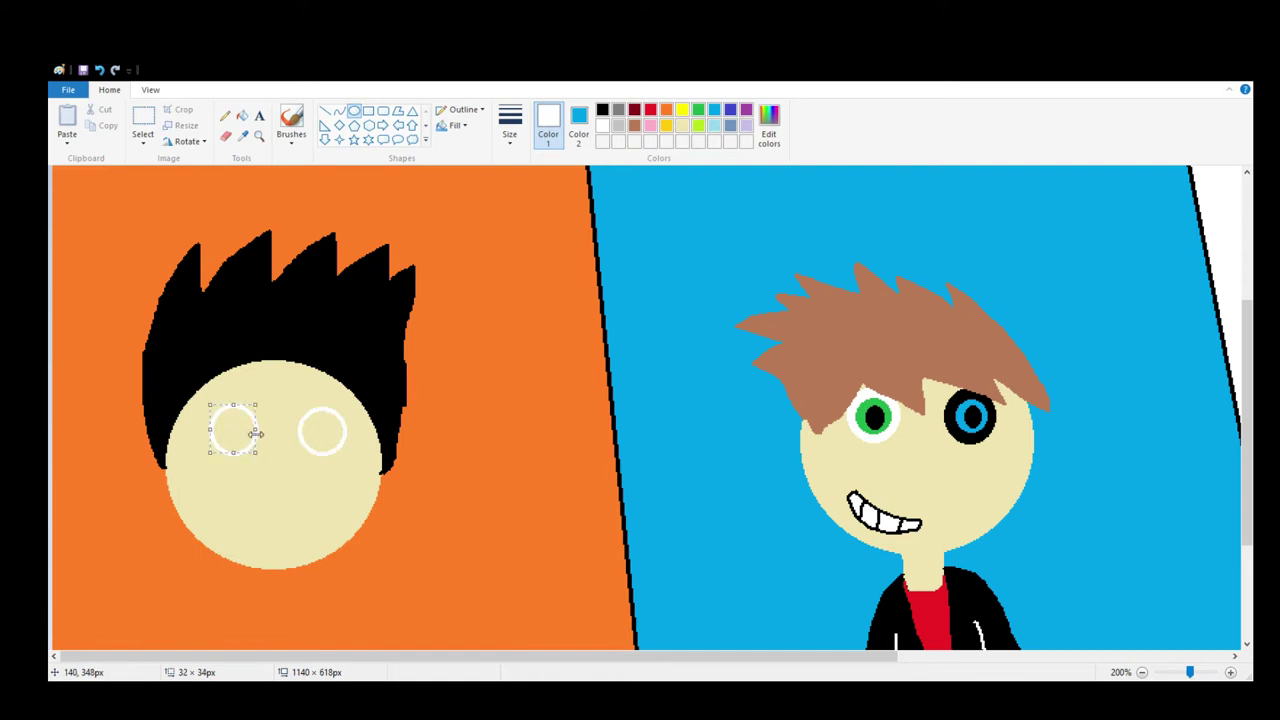
click(242, 116)
click(322, 425)
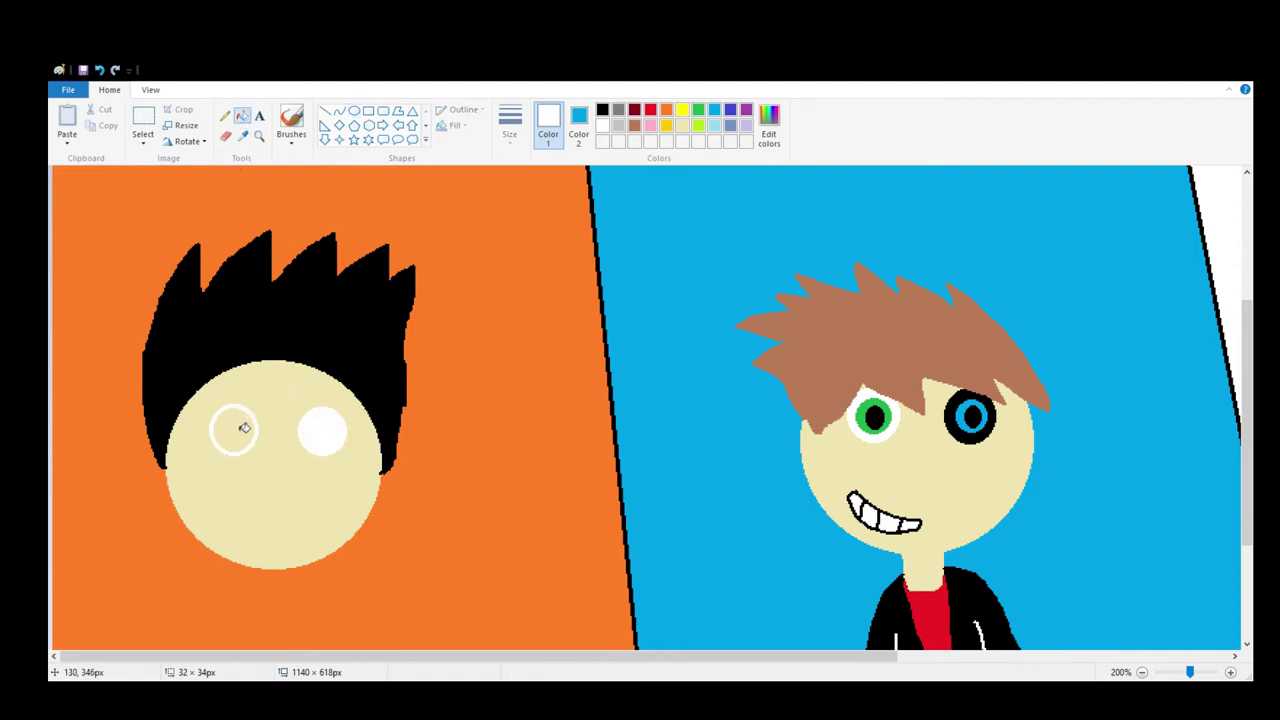
click(244, 428)
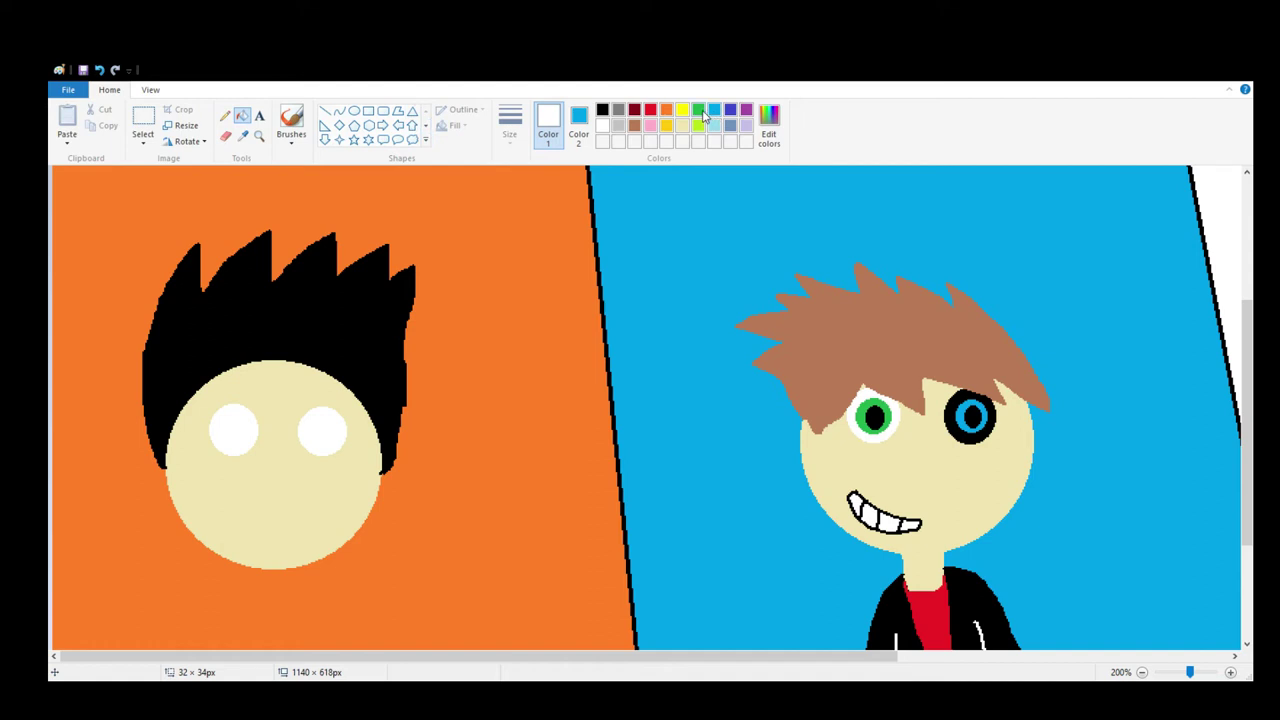
click(634, 125)
click(354, 111)
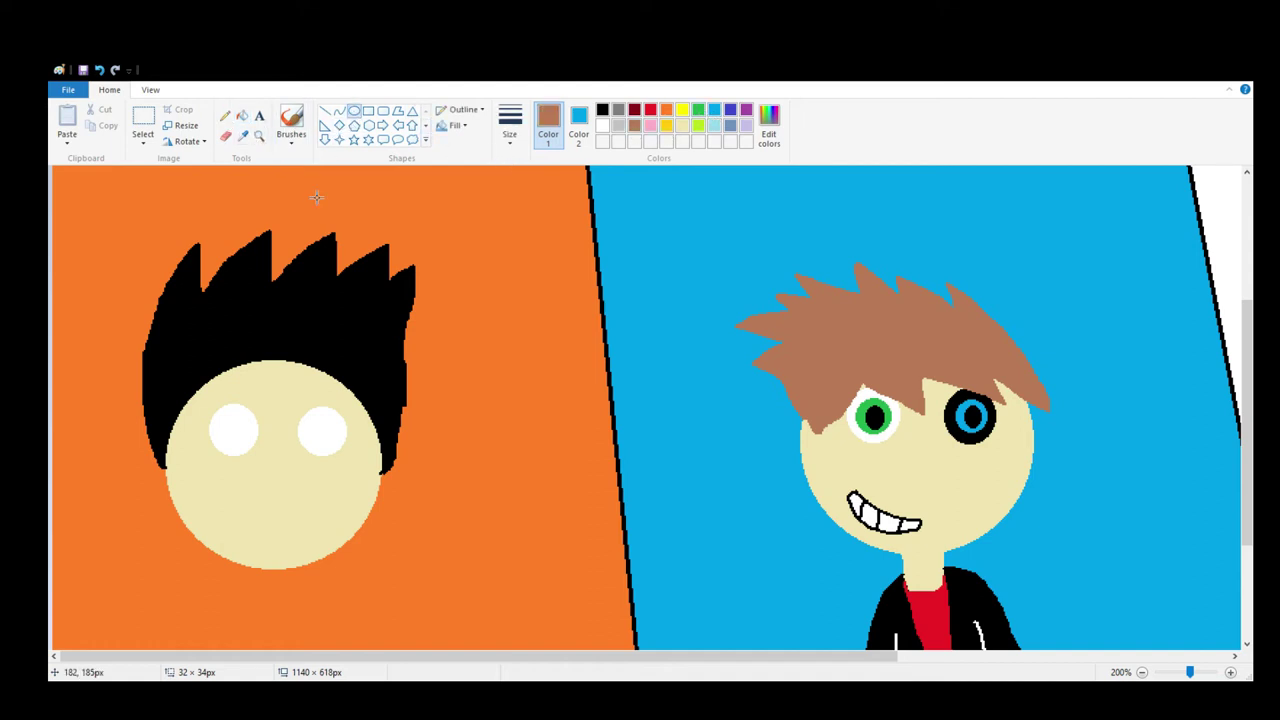
drag(226, 422, 254, 452)
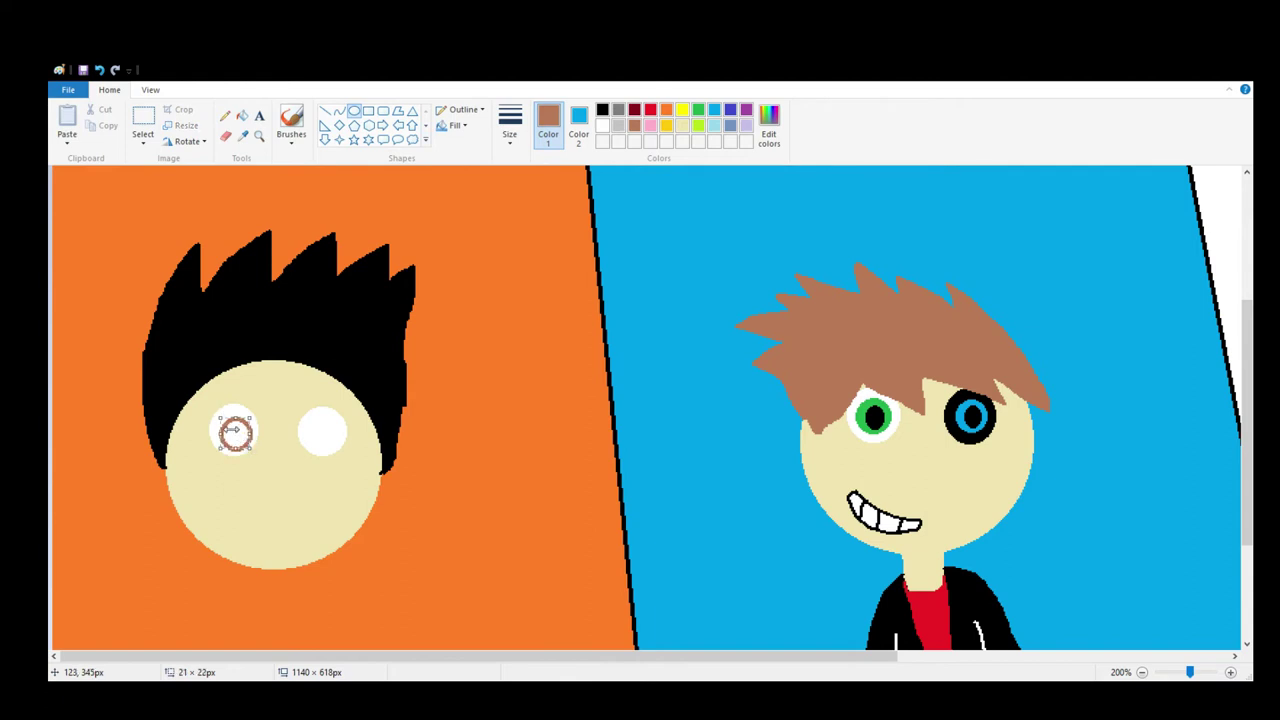
drag(216, 413, 256, 407)
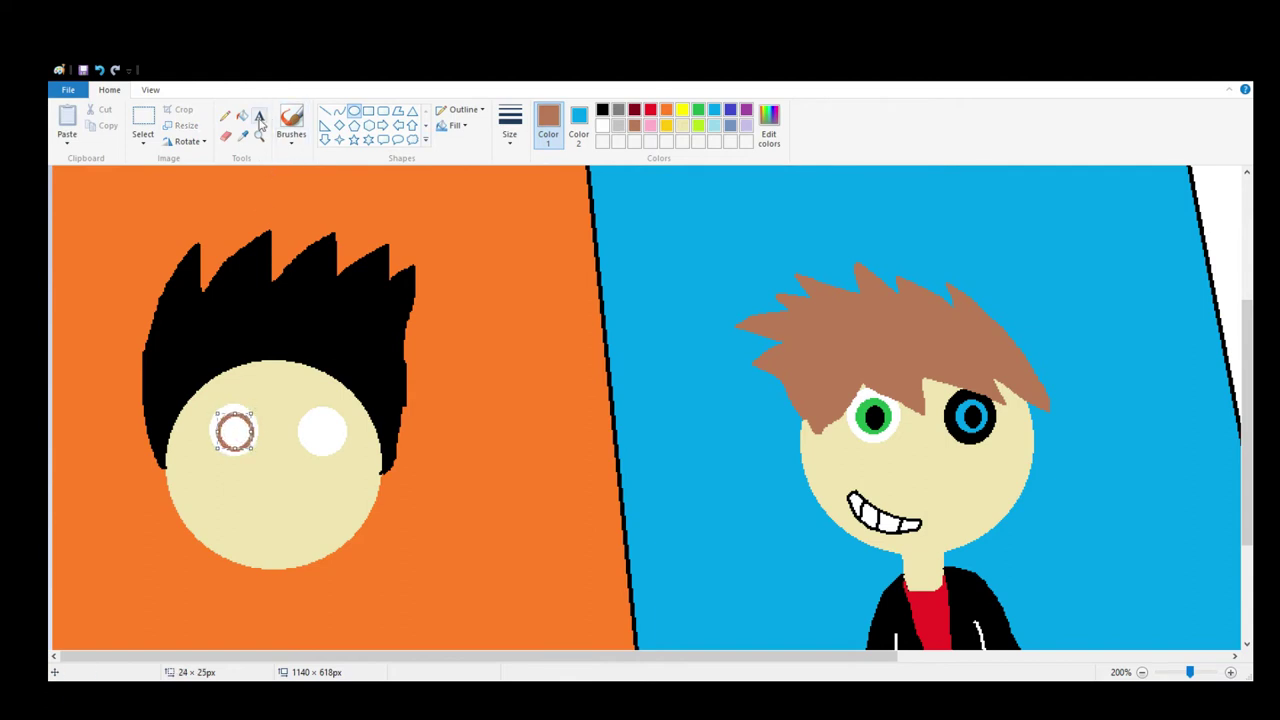
click(242, 116)
click(244, 423)
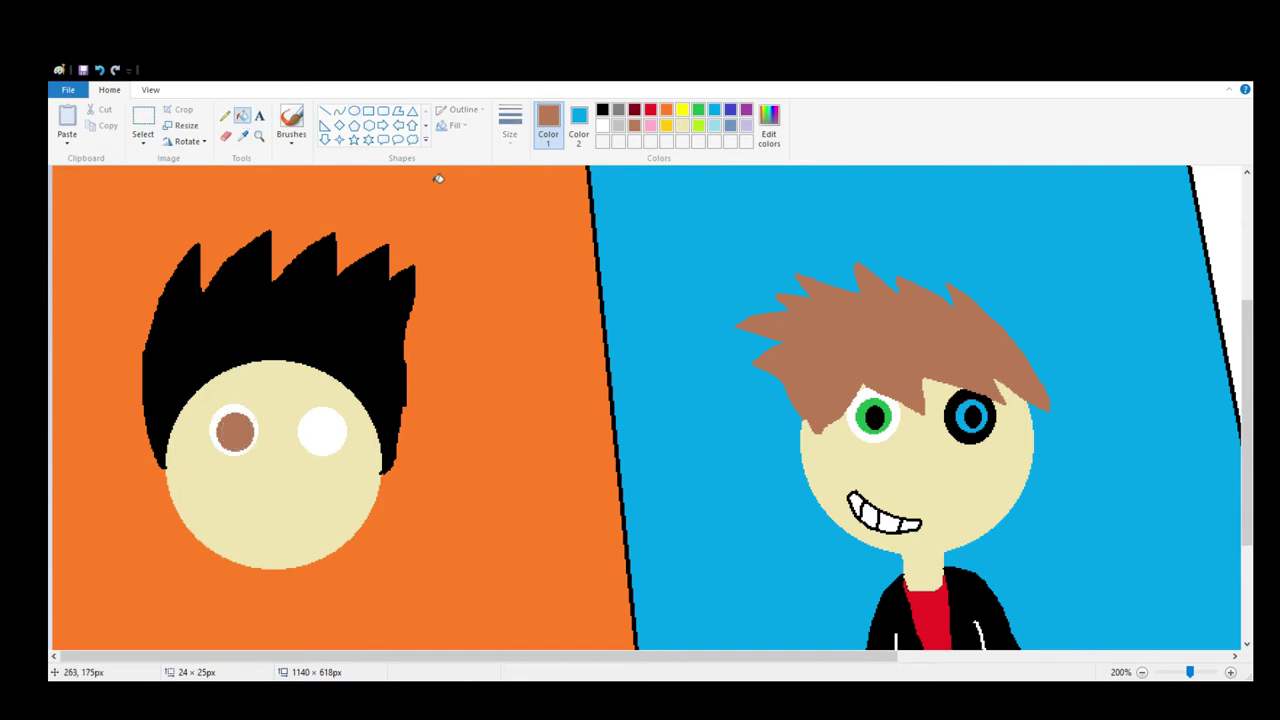
click(602, 110)
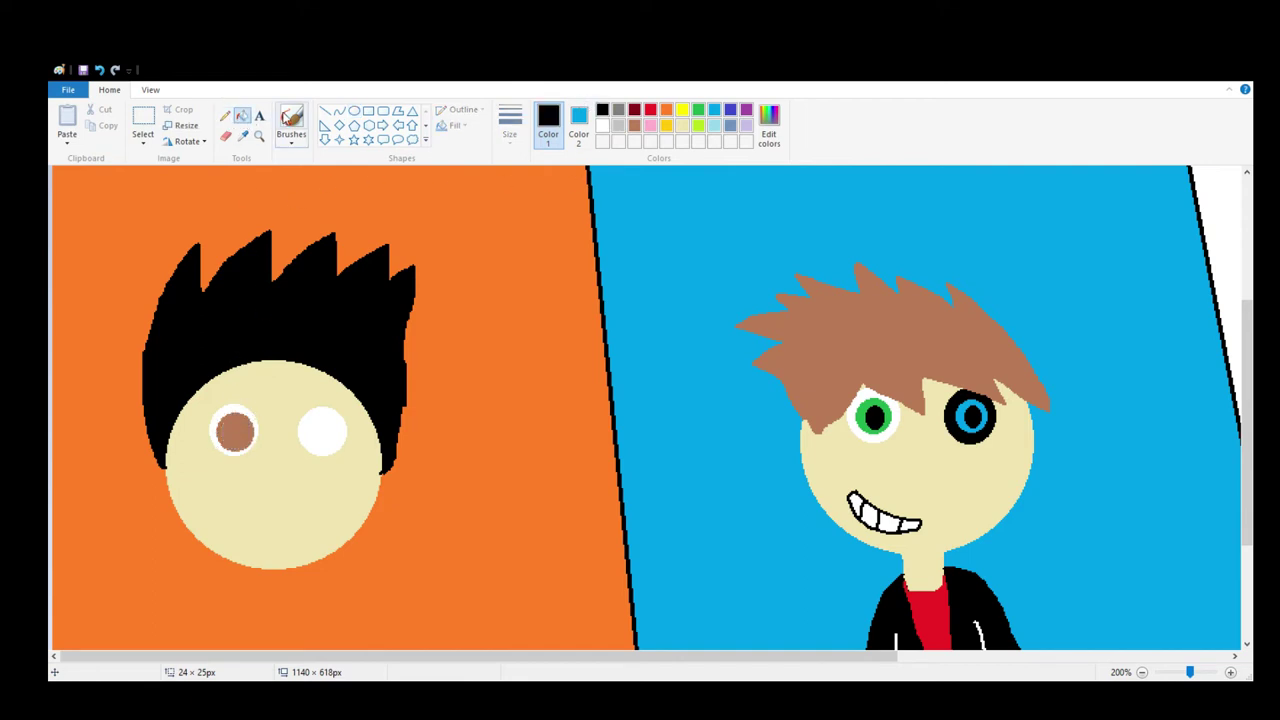
click(354, 111)
mouse_move(230, 424)
mouse_down()
mouse_move(248, 444)
mouse_move(222, 420)
mouse_up()
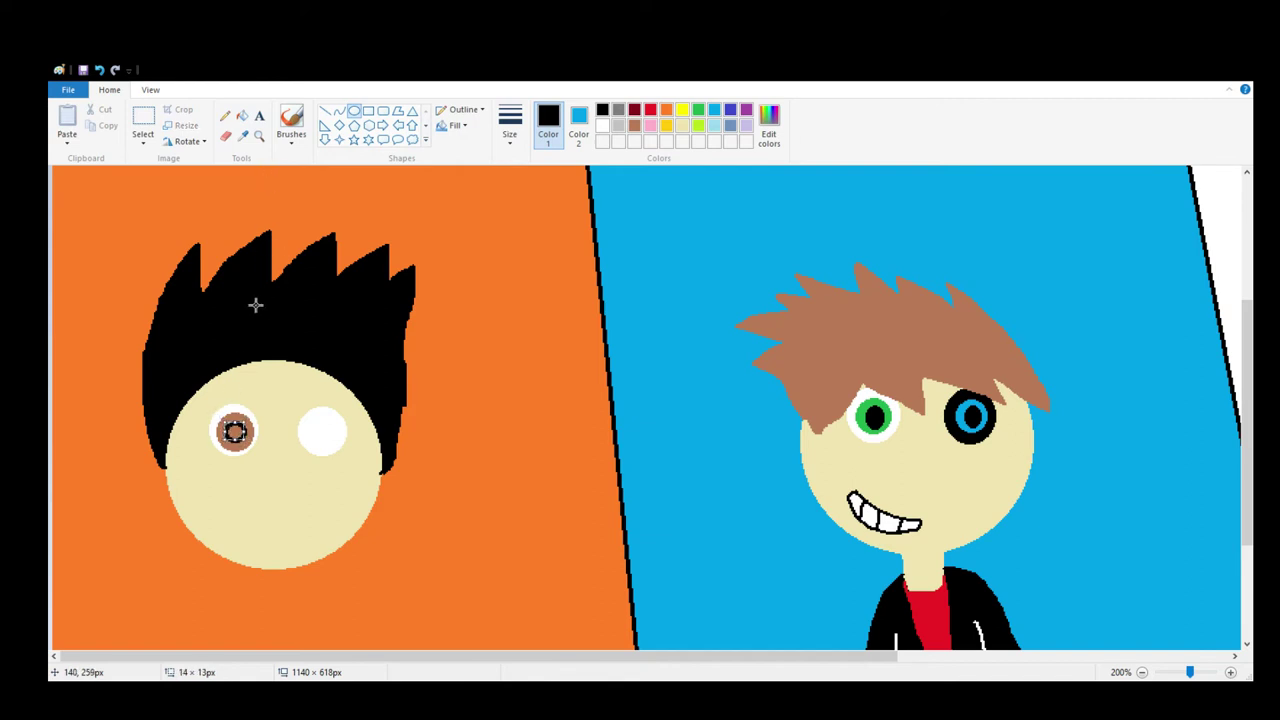
click(99, 69)
click(99, 69)
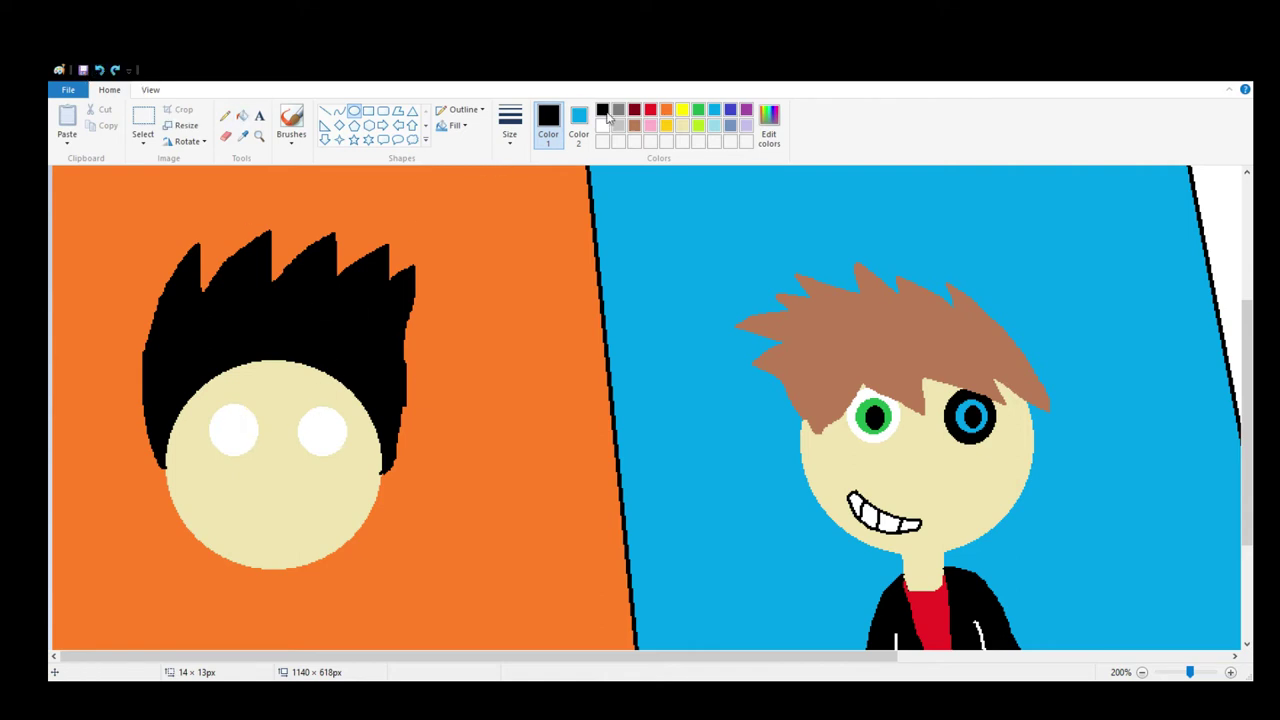
Draw a black oval pupil outline about 10 × 11 px in the middle of the right white eye
click(318, 422)
drag(318, 422, 338, 444)
click(634, 125)
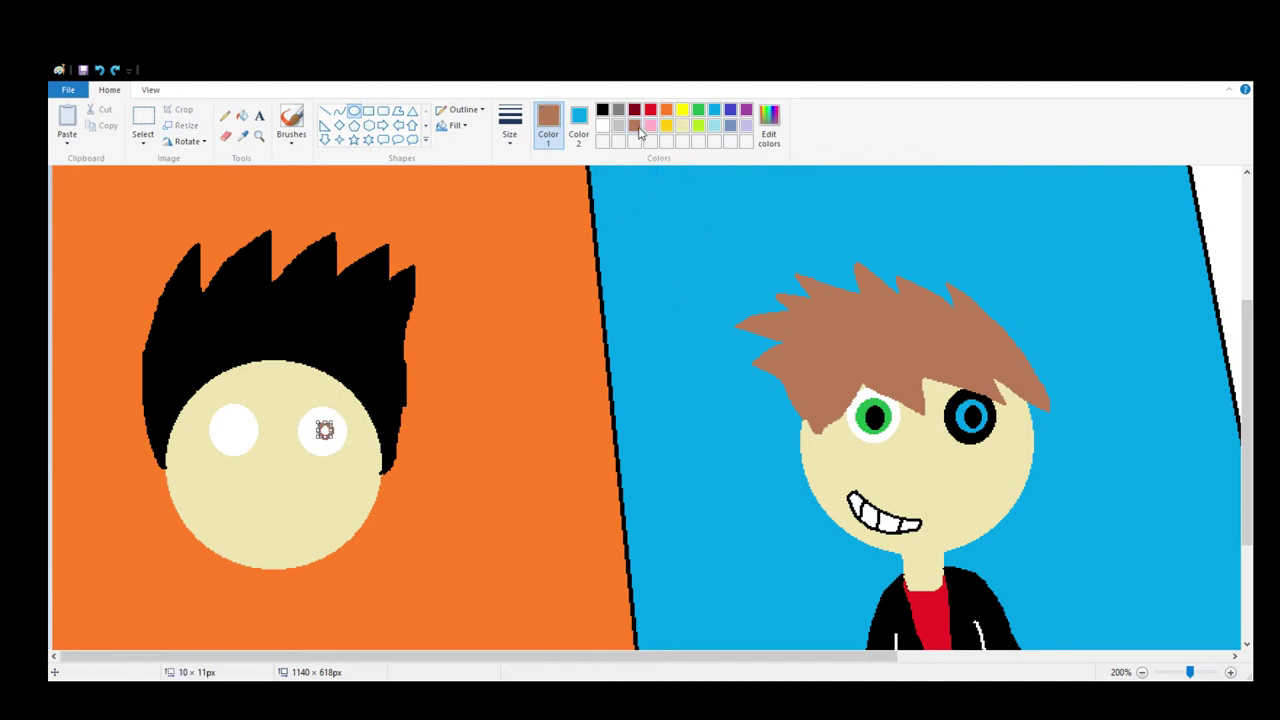
click(602, 110)
click(325, 415)
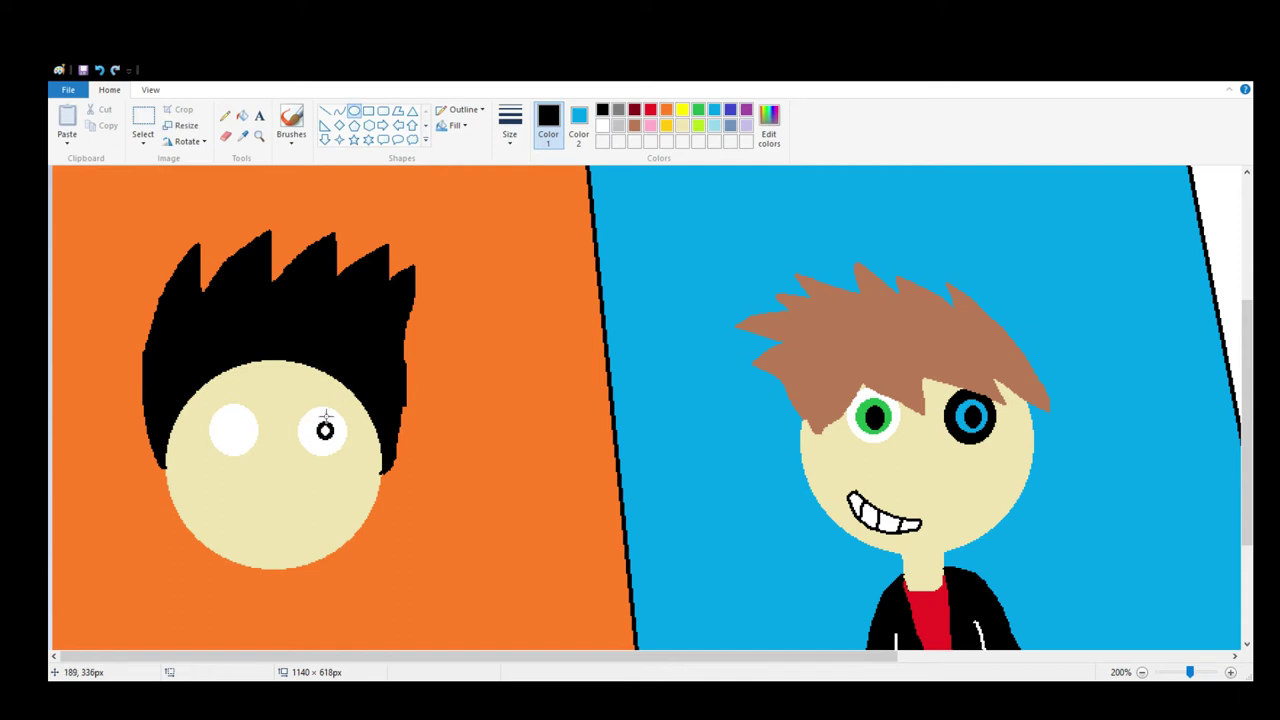
Draw a brown oval iris about 23 × 24 px around the pupil, fill it brown and fill the pupil black
mouse_move(310, 415)
mouse_down()
mouse_move(344, 456)
mouse_move(302, 412)
mouse_up()
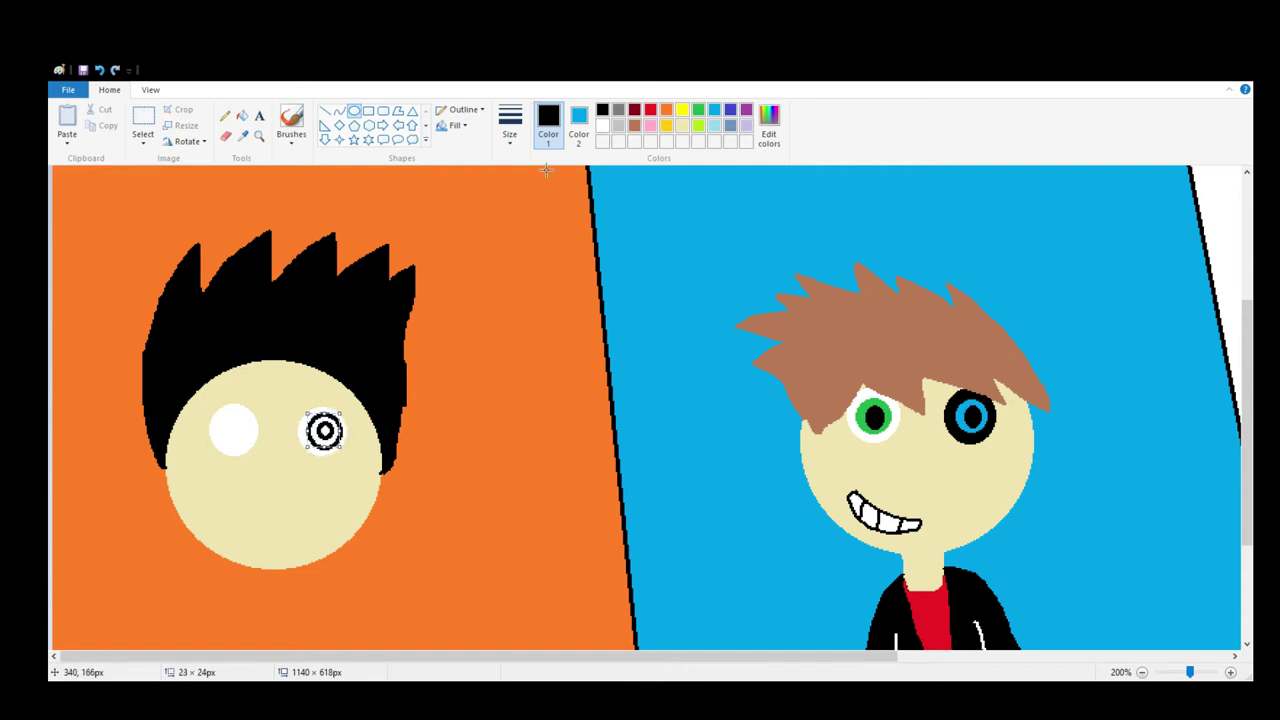
click(634, 125)
click(242, 116)
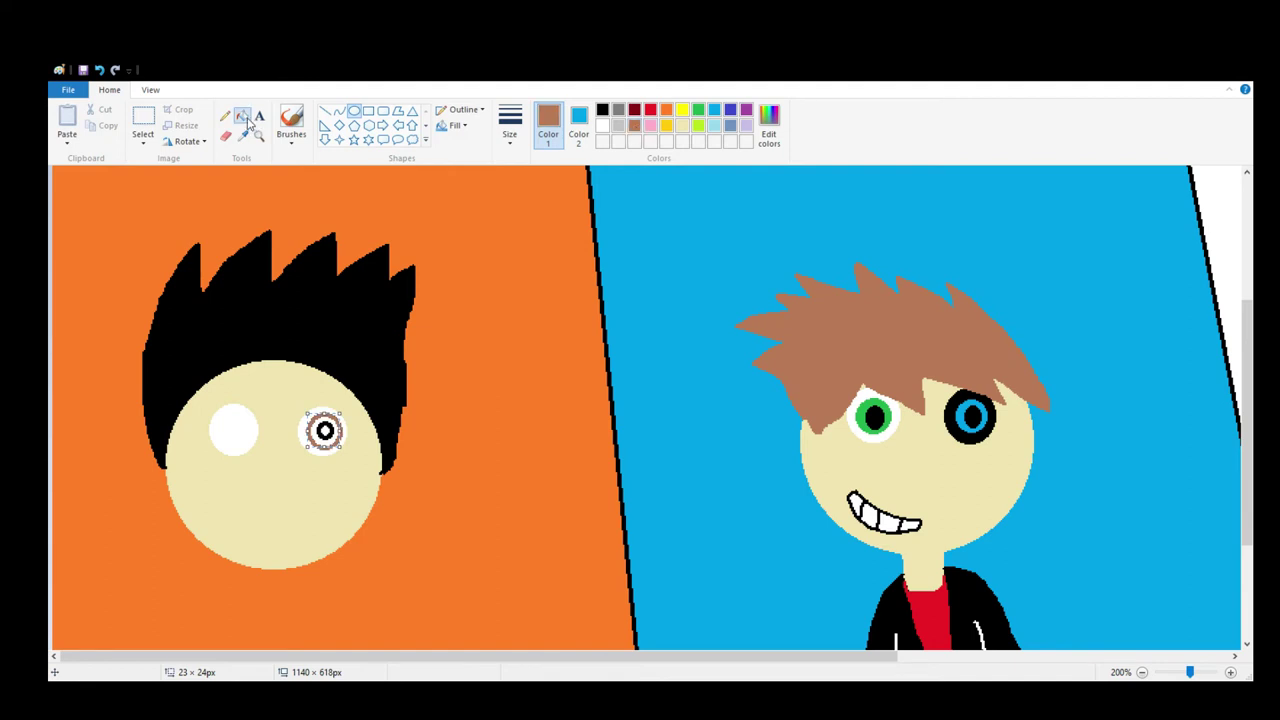
click(323, 418)
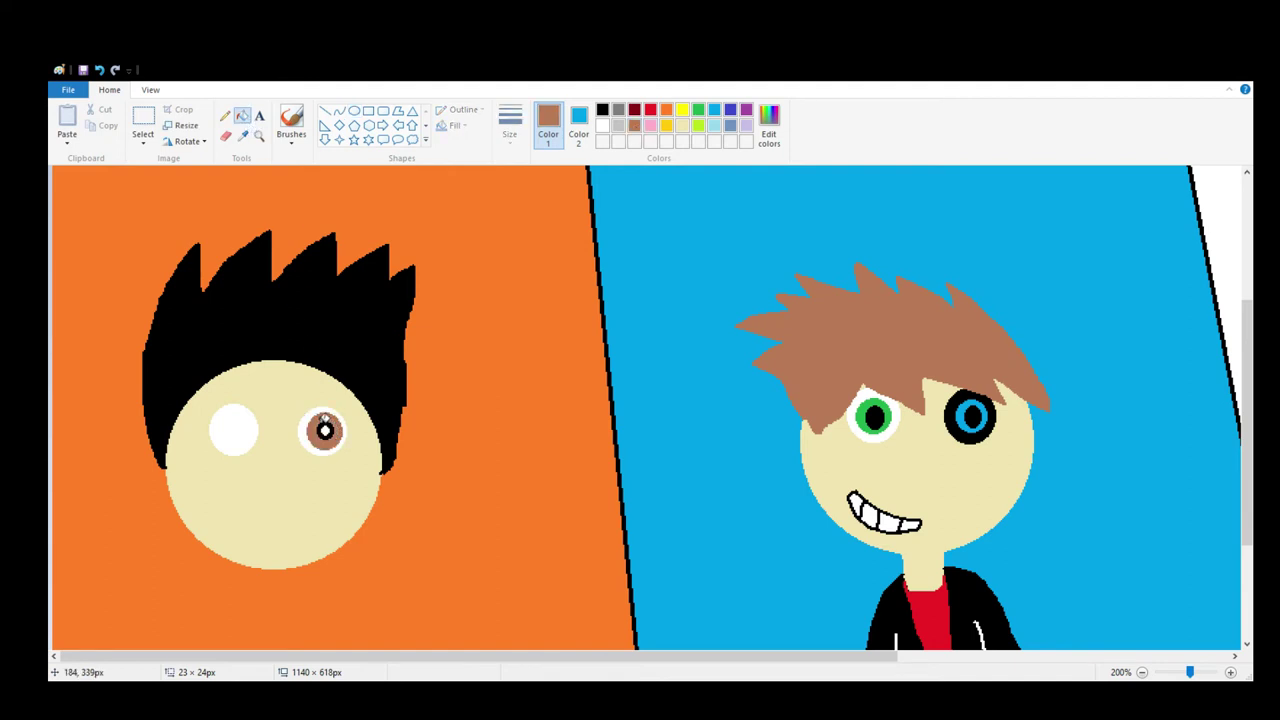
click(602, 110)
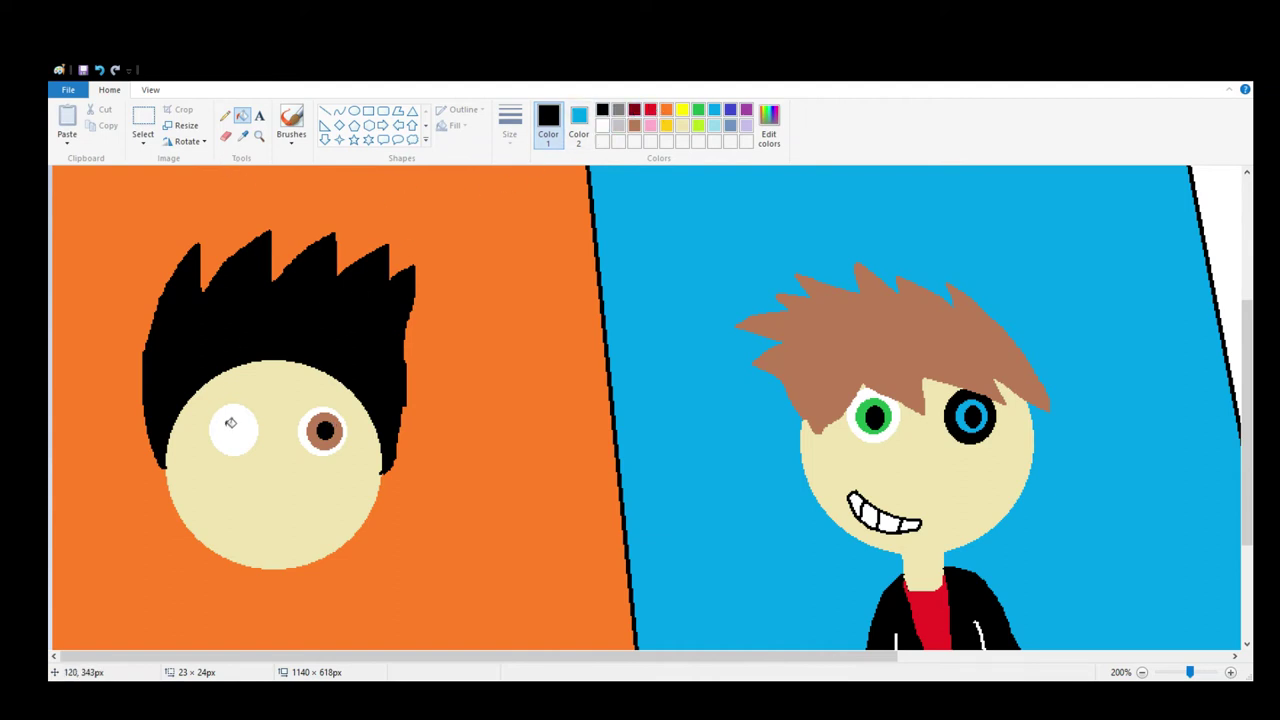
Fill the left white eye with the light yellow skin colour and set the secondary colour to orange
click(684, 127)
click(245, 426)
click(578, 128)
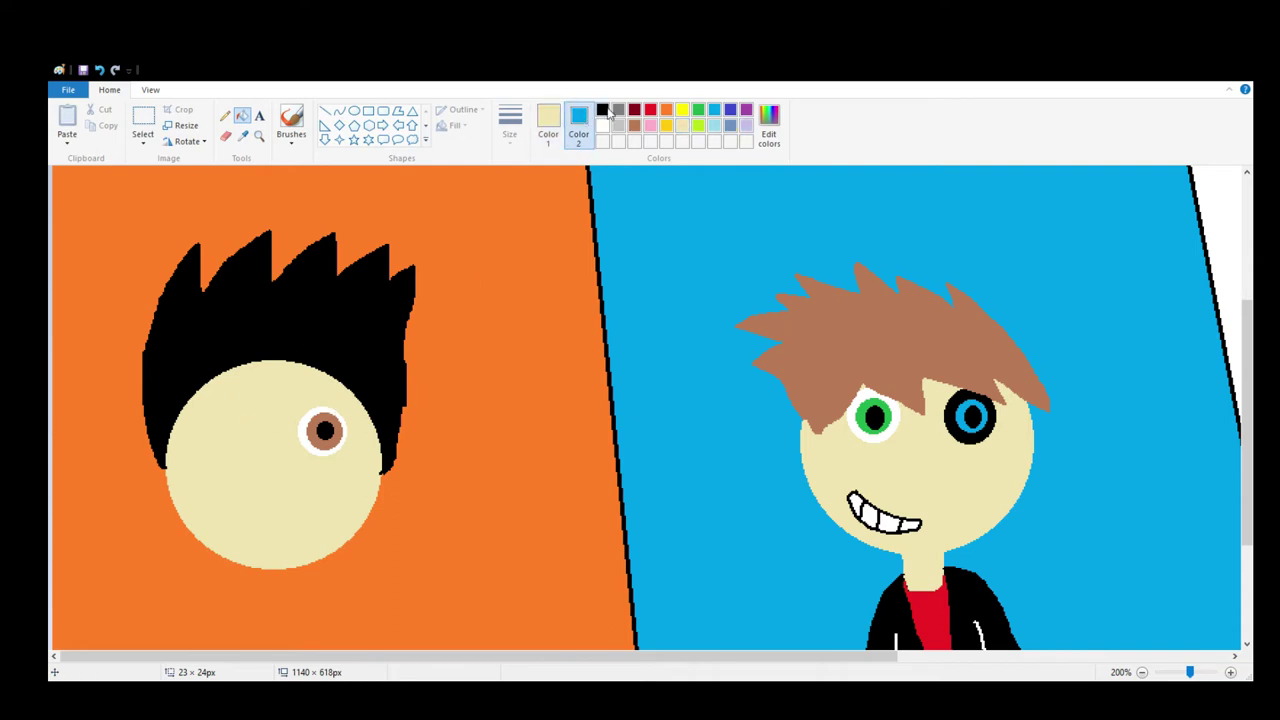
click(666, 111)
click(548, 128)
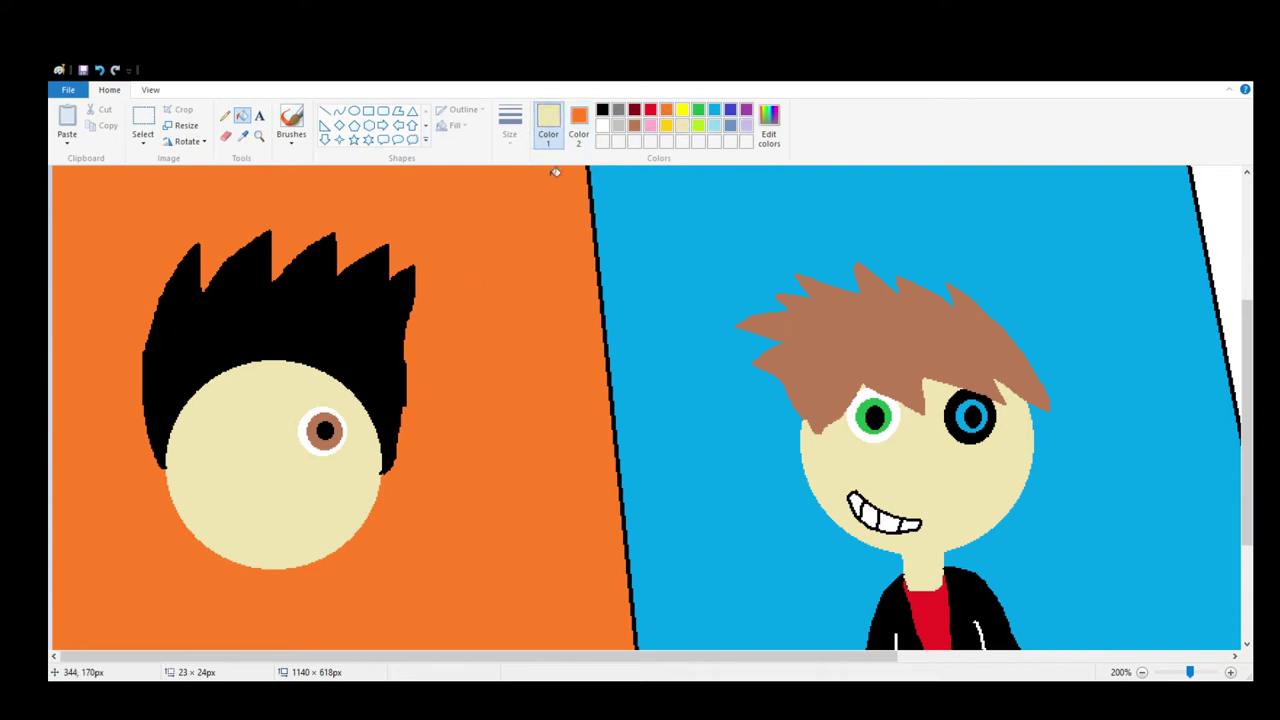
Draw a narrow upright black oval about 15 × 31 px in place of the left eye and fill it black
click(602, 111)
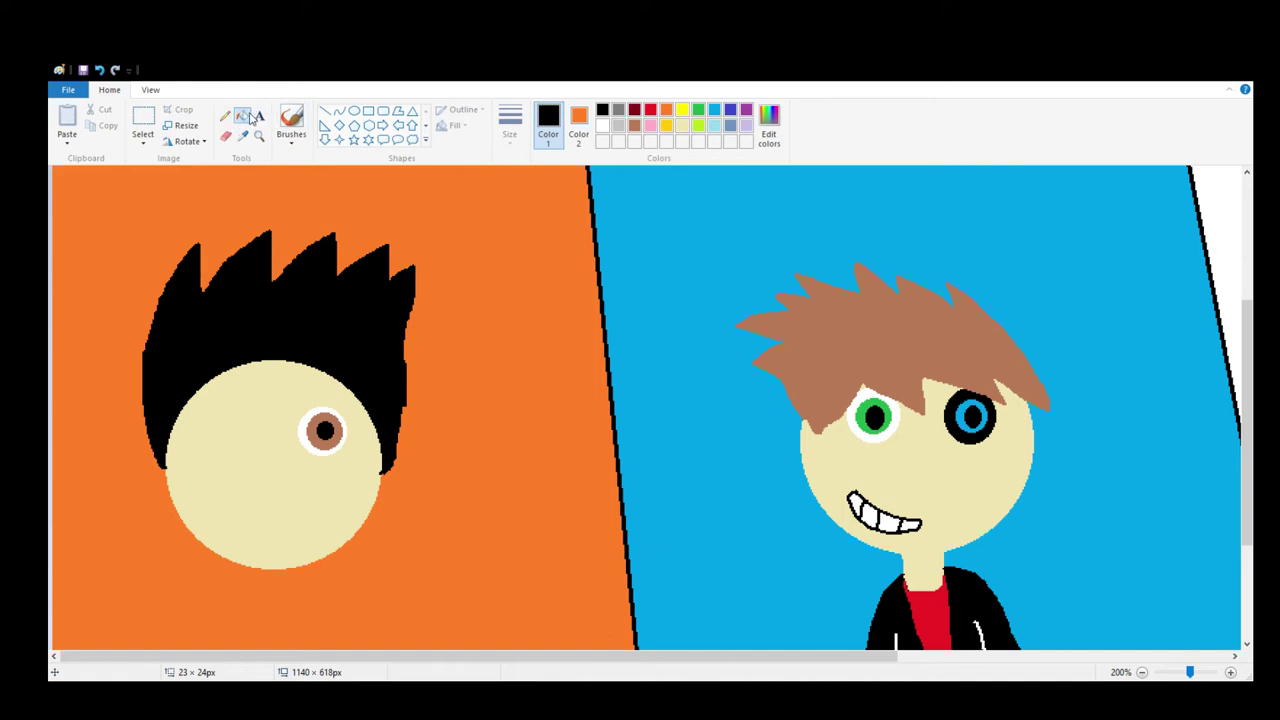
click(354, 111)
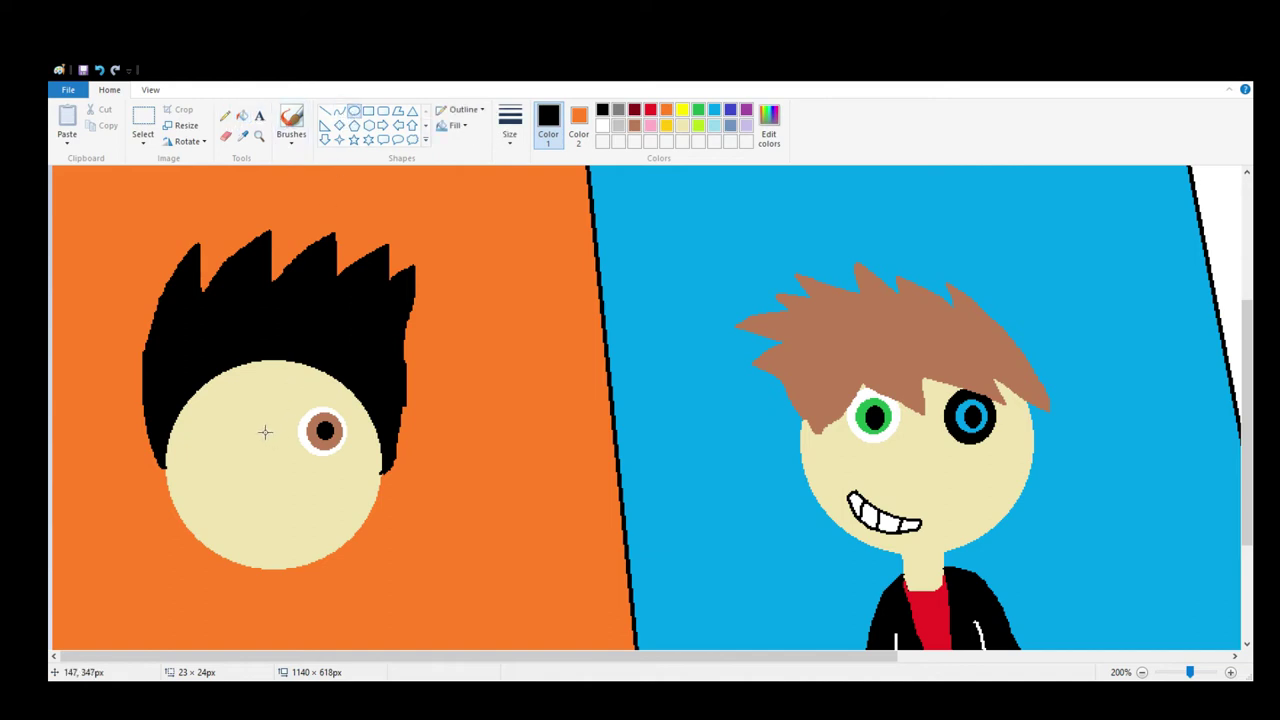
drag(218, 418, 240, 468)
drag(221, 417, 236, 466)
drag(213, 408, 210, 414)
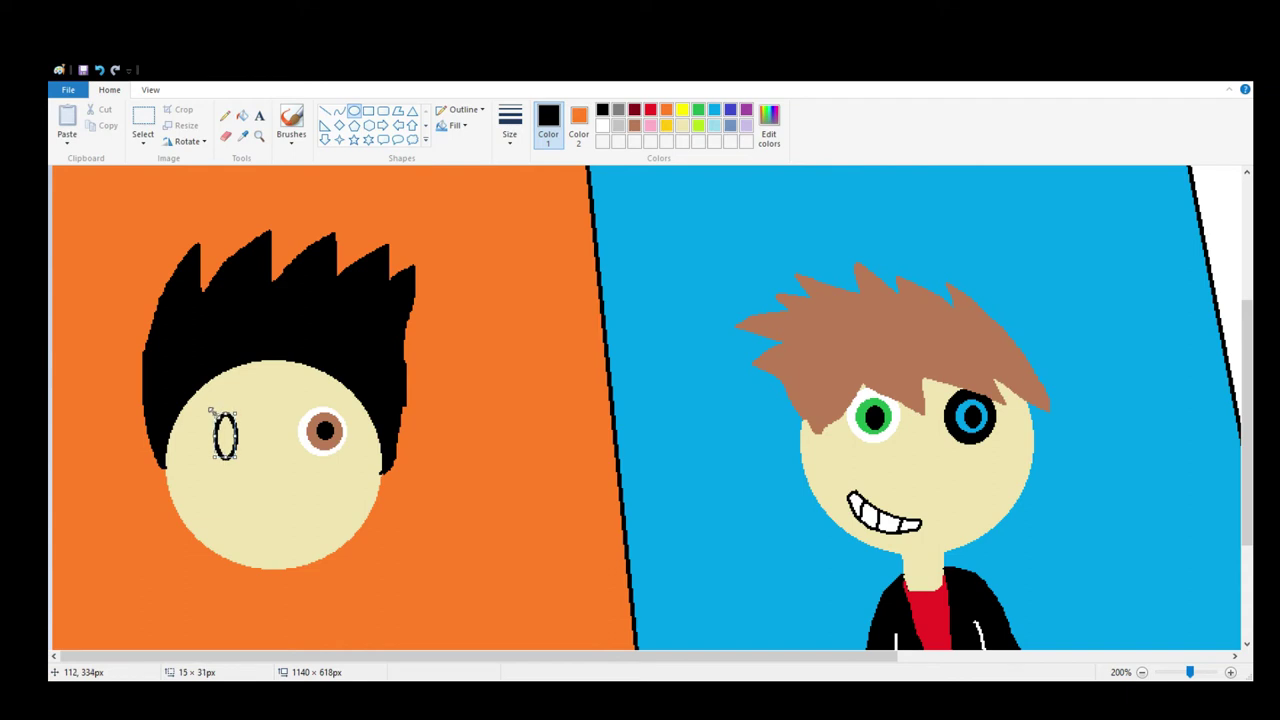
click(242, 116)
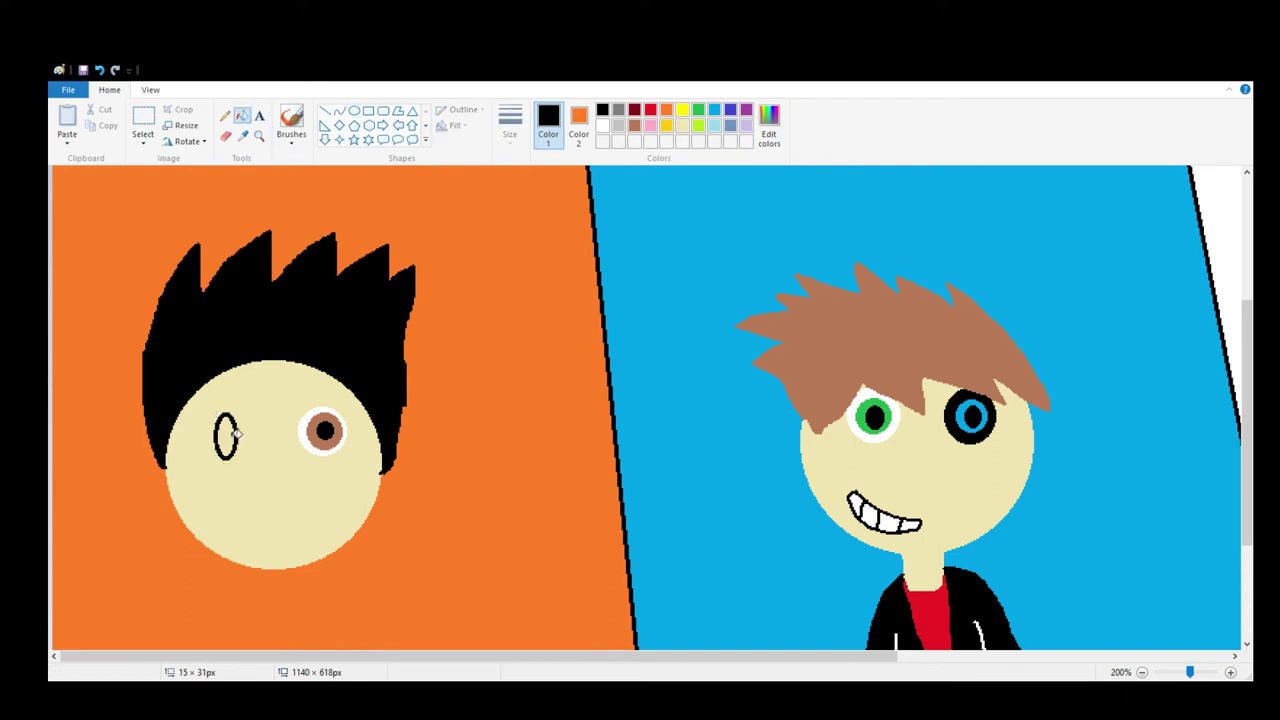
click(228, 440)
Draw an upright orange oval about 28 × 44 px around the left black eye and fill the ring orange
click(666, 110)
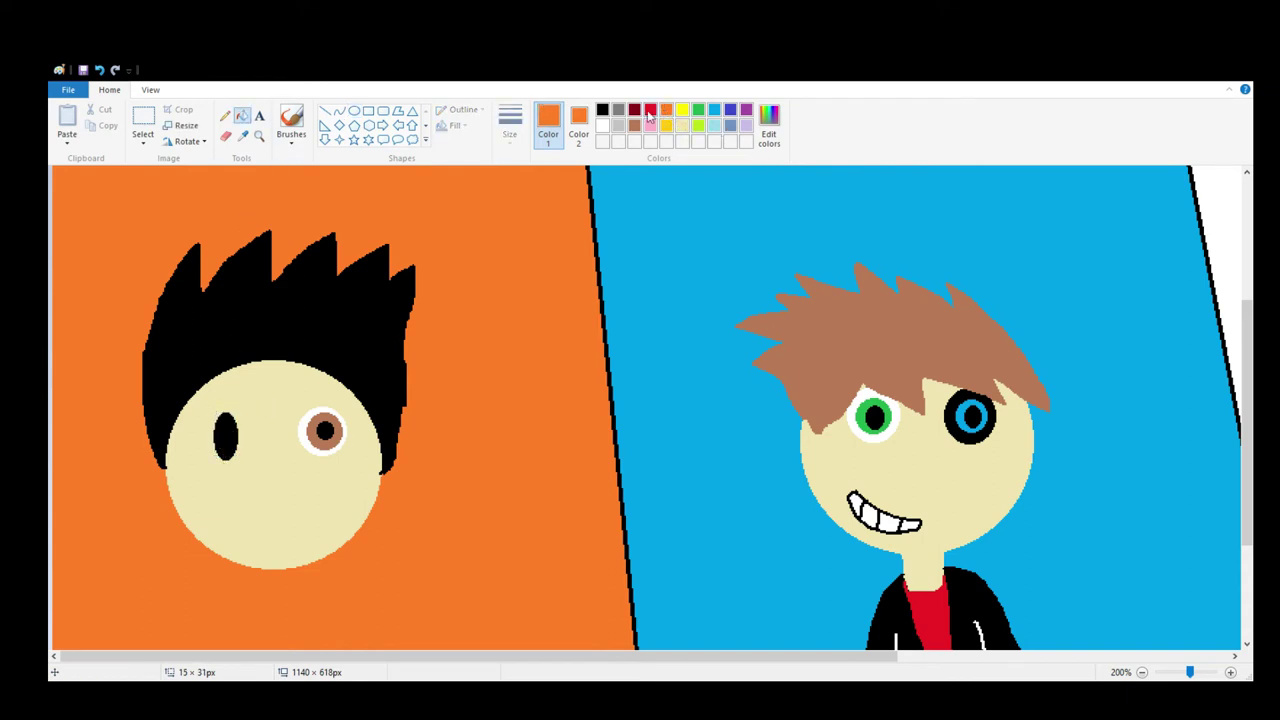
click(354, 111)
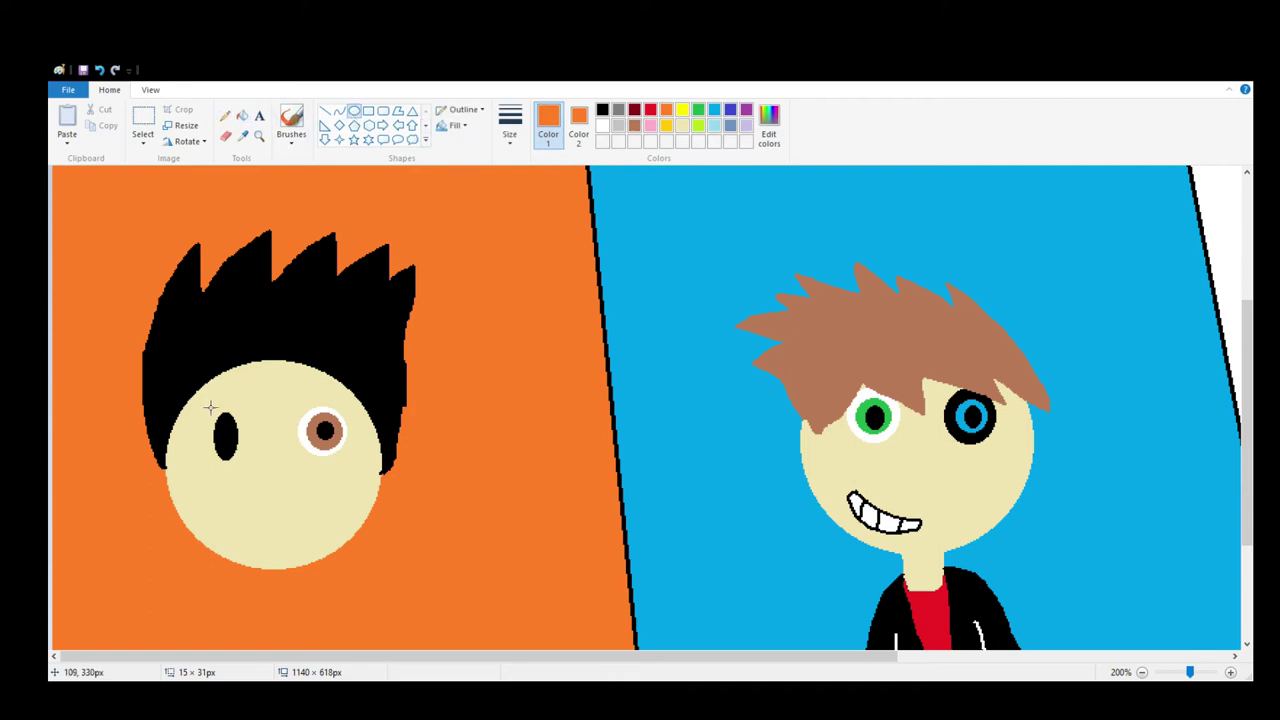
drag(209, 407, 246, 470)
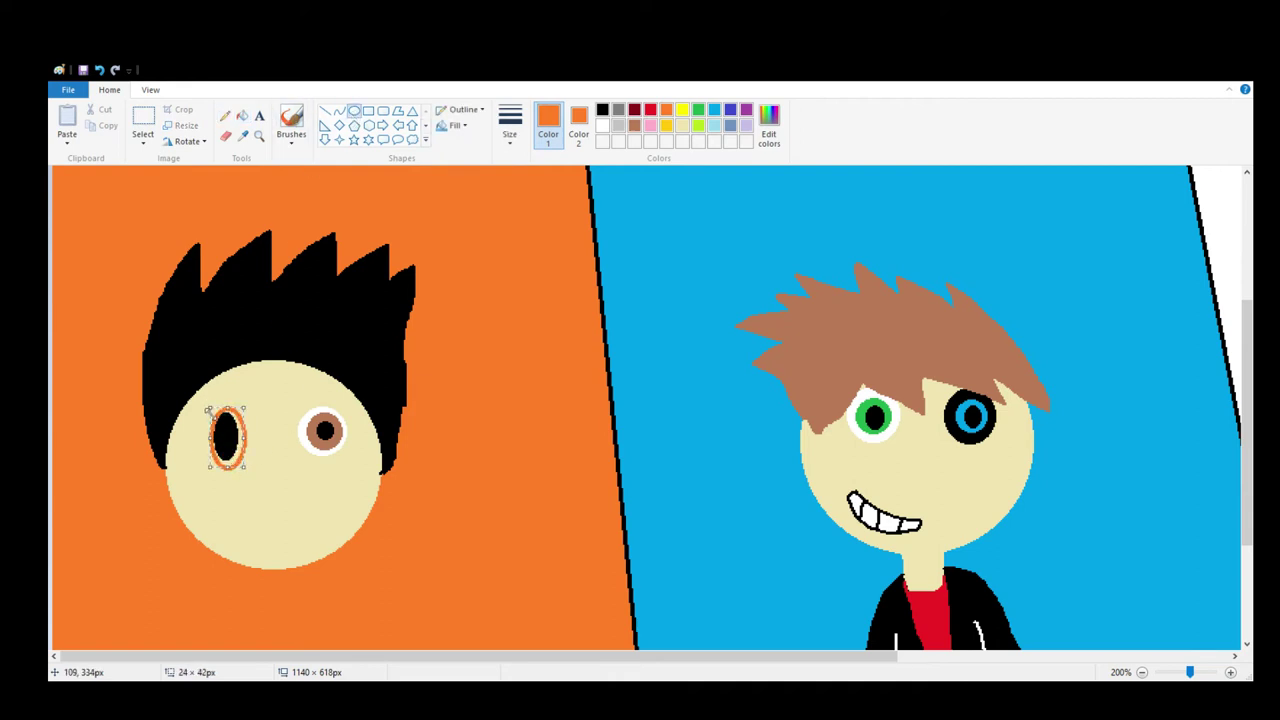
drag(208, 409, 203, 405)
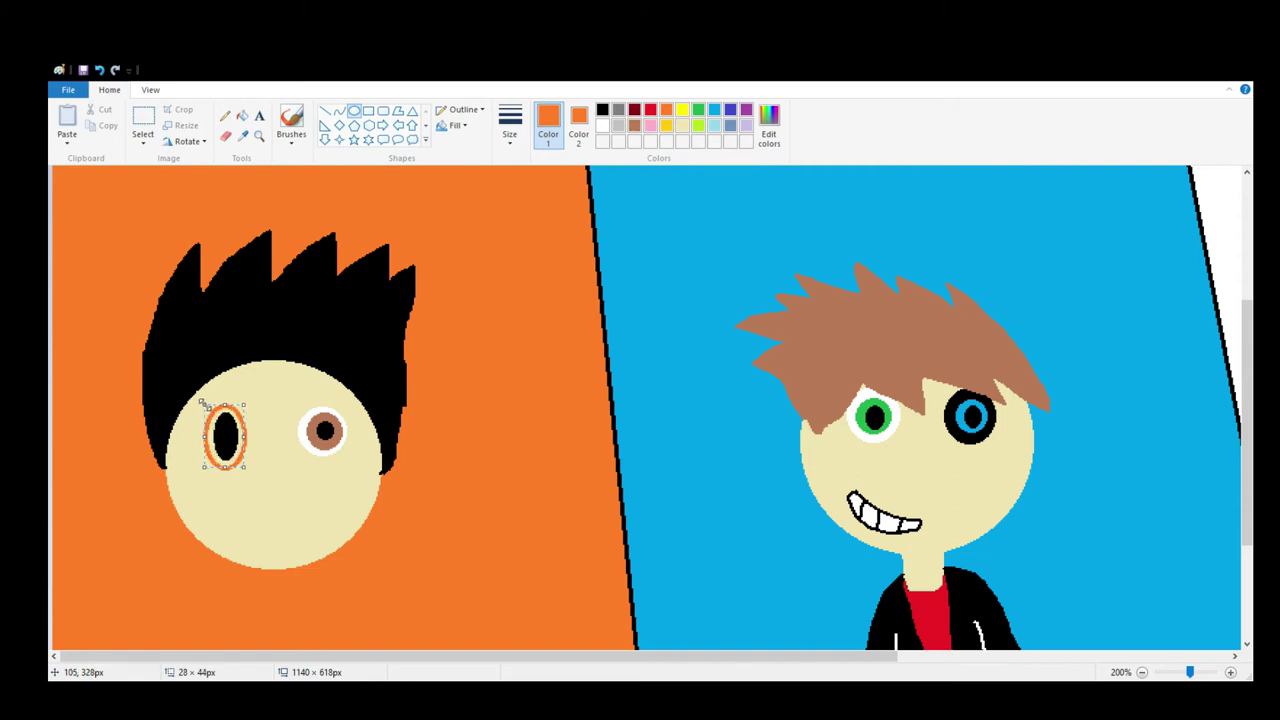
click(243, 116)
click(244, 442)
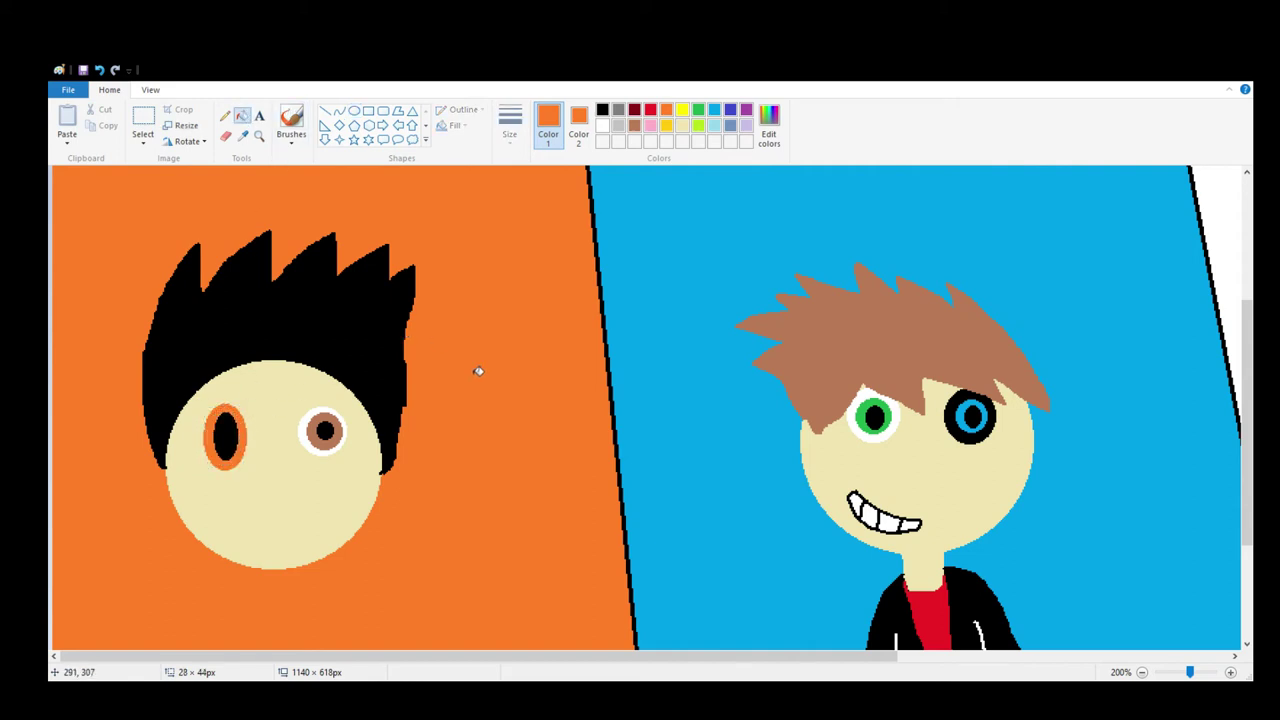
Draw a curved black mouth line with a pointed fang at each end on the lower part of the face
click(225, 116)
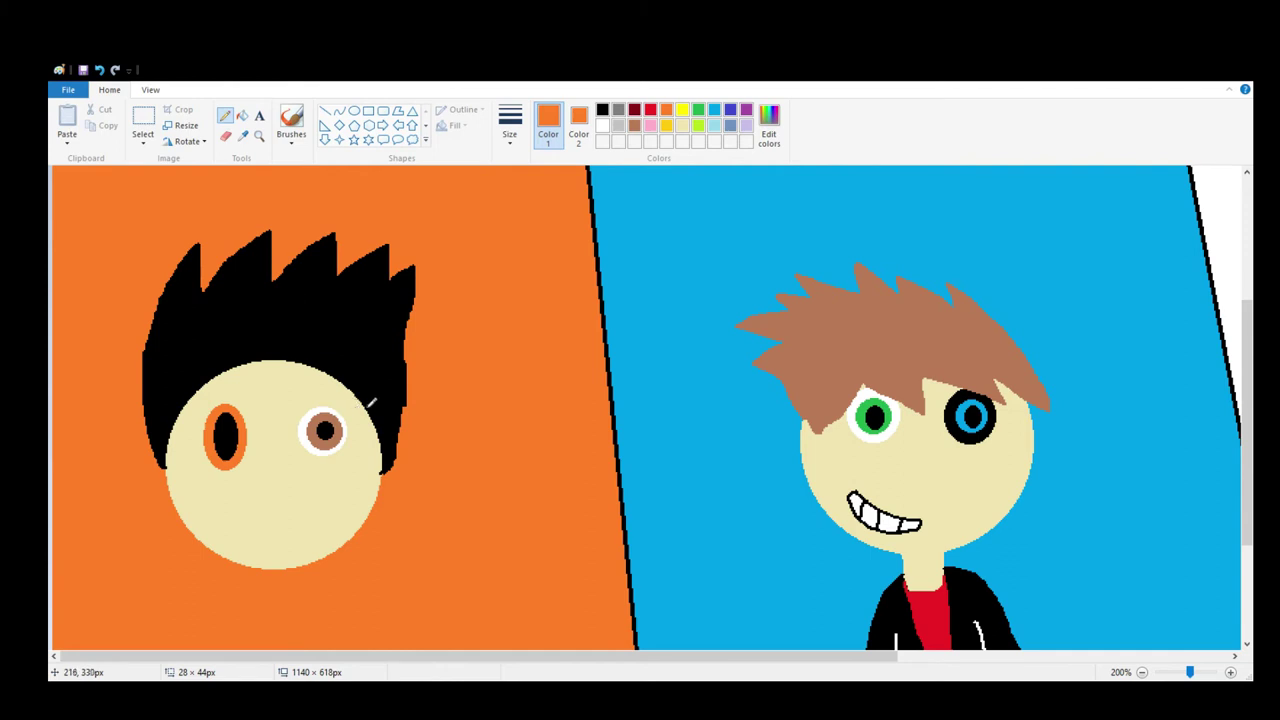
click(221, 512)
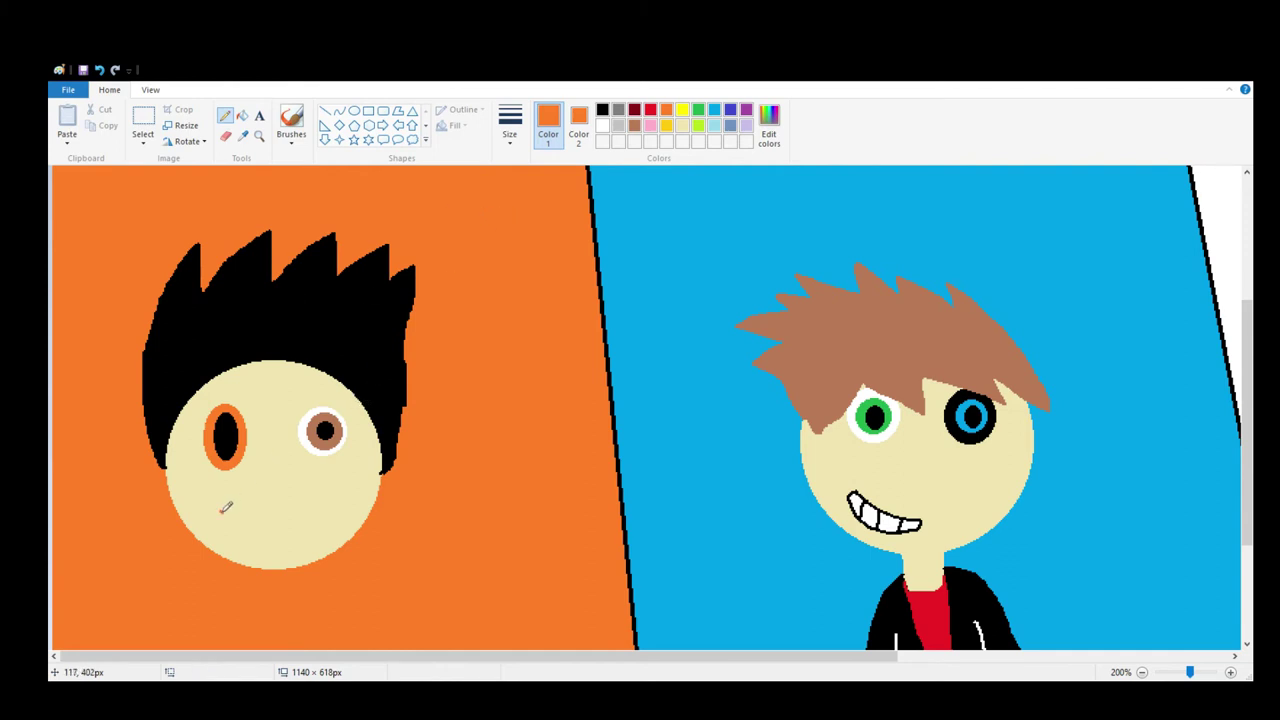
click(99, 70)
click(602, 109)
drag(222, 514, 285, 542)
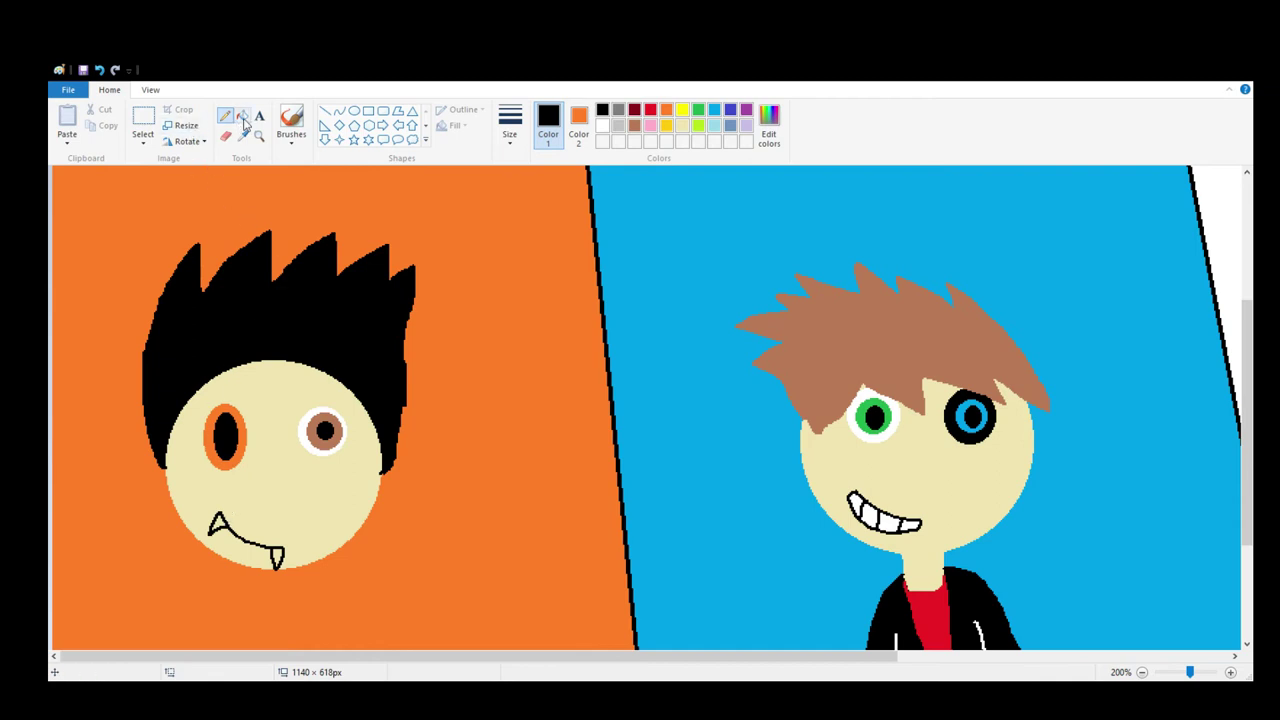
Try to fill both fangs of the mouth white
click(603, 126)
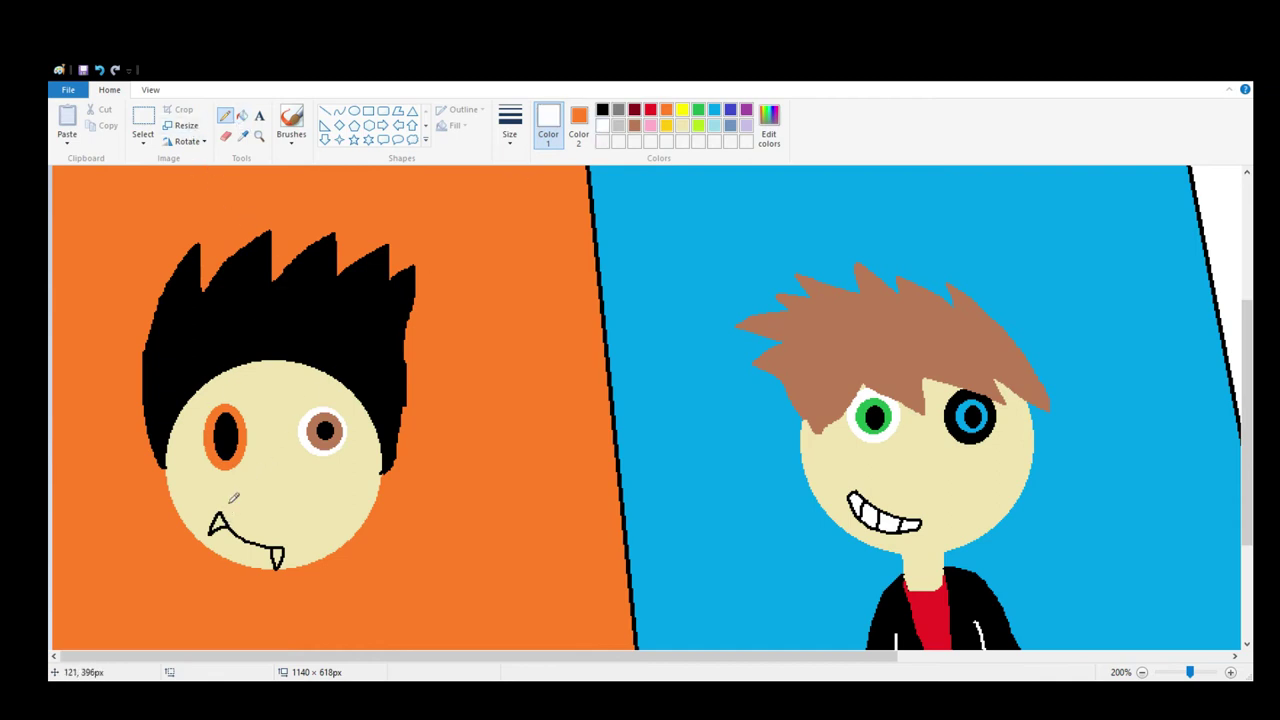
click(242, 115)
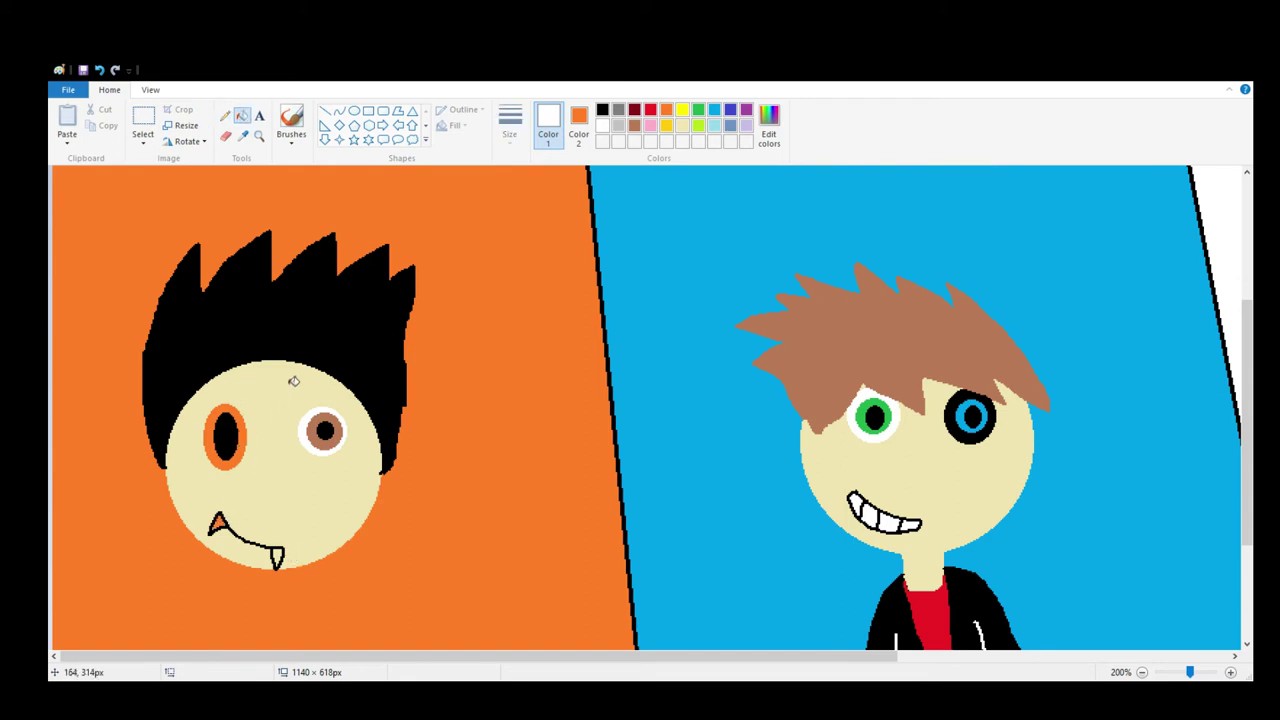
click(220, 523)
click(280, 557)
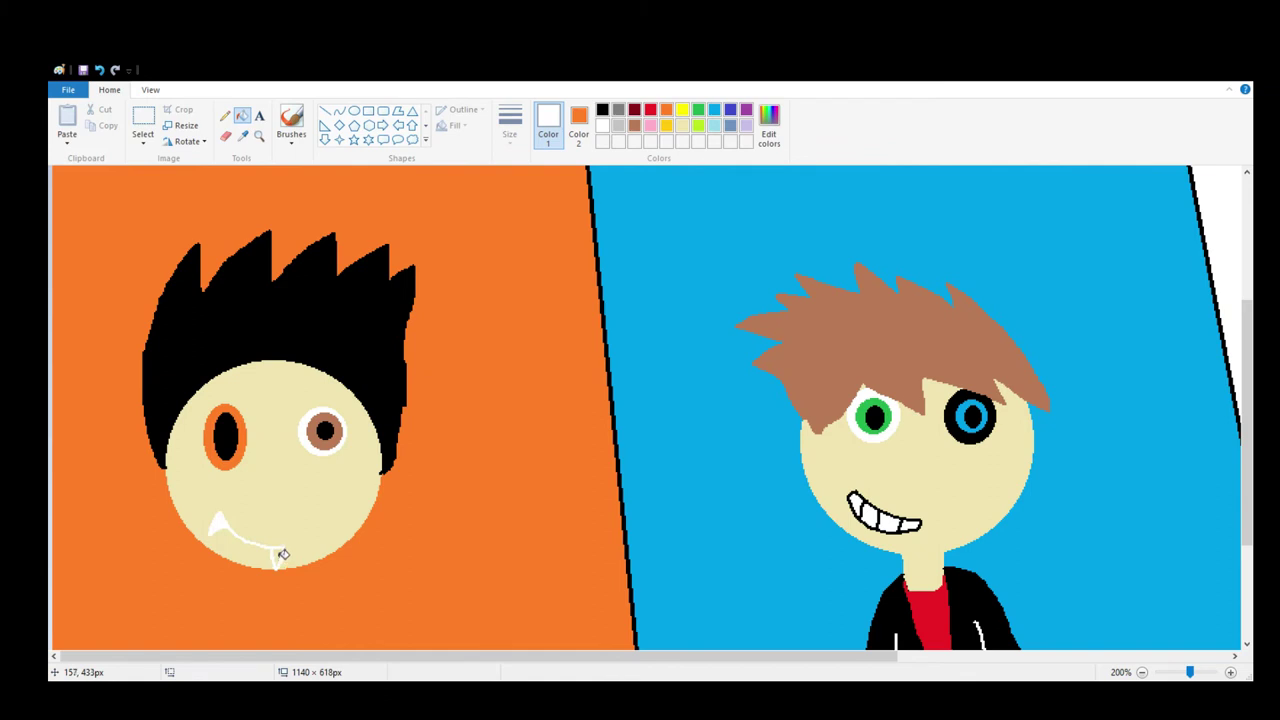
click(101, 70)
click(282, 556)
Undo the fang fills and the whole mouth outline
click(99, 70)
click(99, 70)
click(99, 70)
click(99, 70)
click(99, 70)
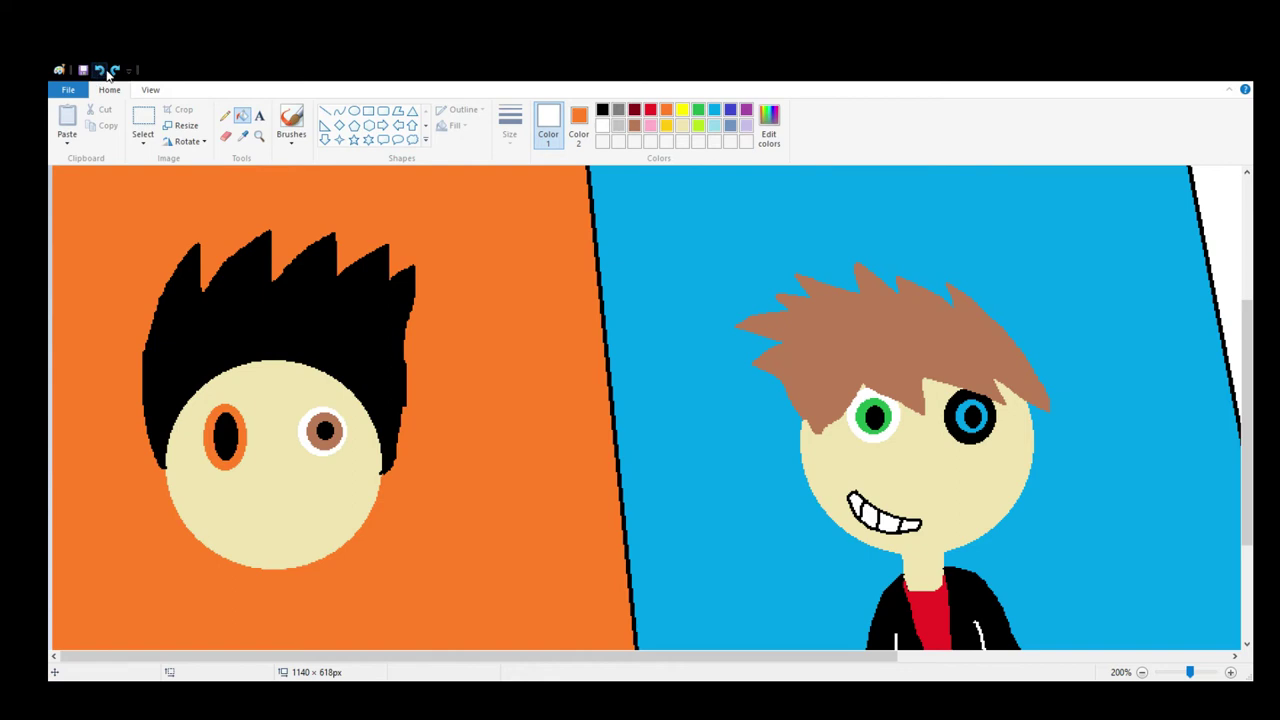
Draw a smaller curved black mouth with a pointed fang at each end near the chin
click(225, 116)
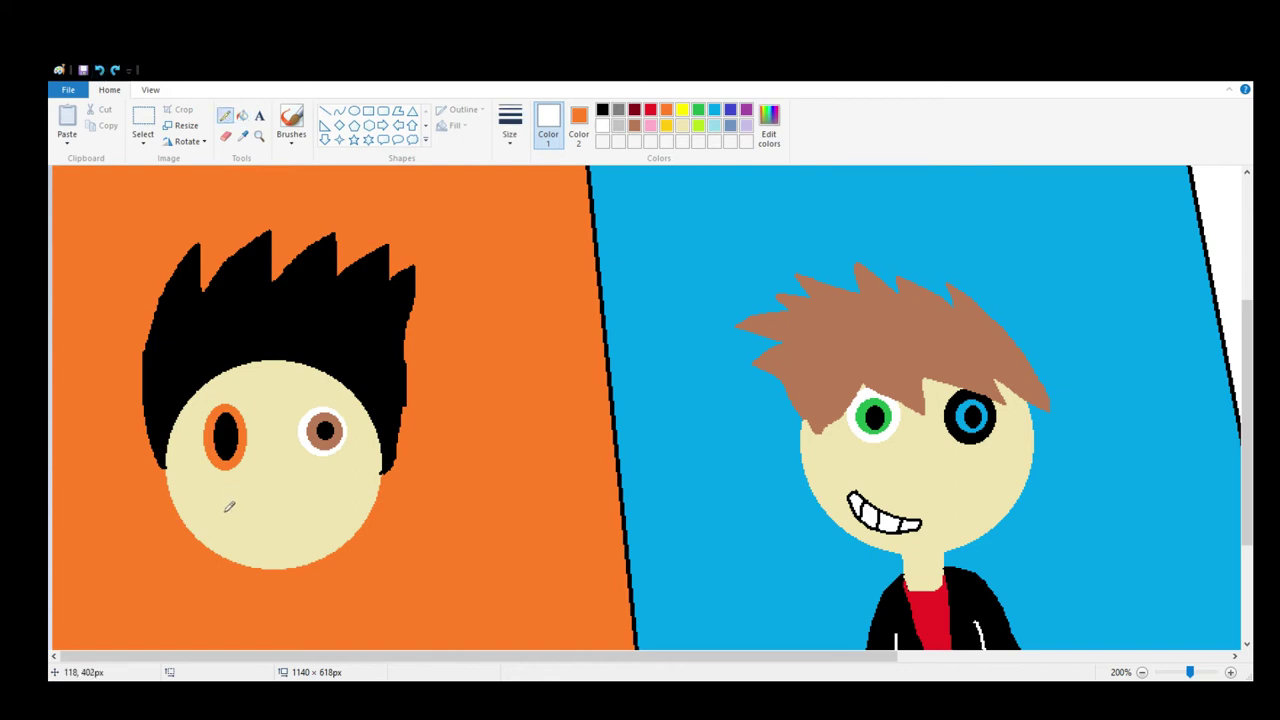
drag(226, 511, 260, 538)
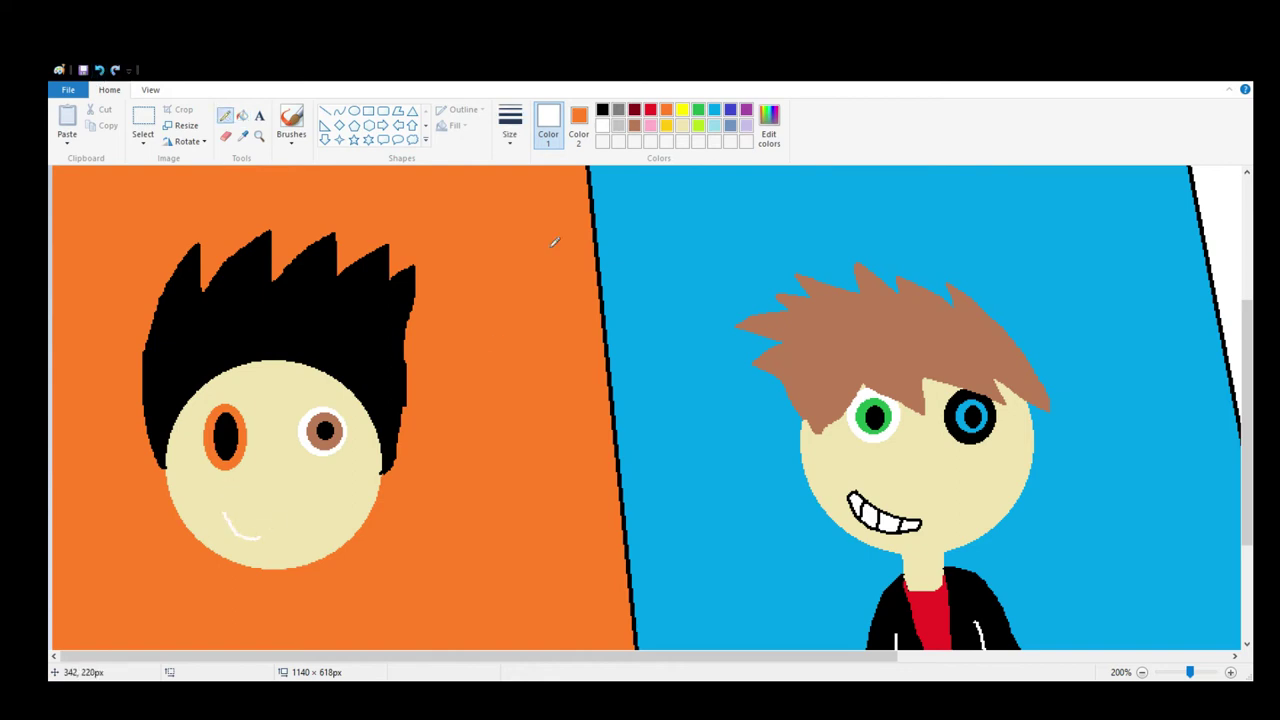
click(99, 70)
click(602, 110)
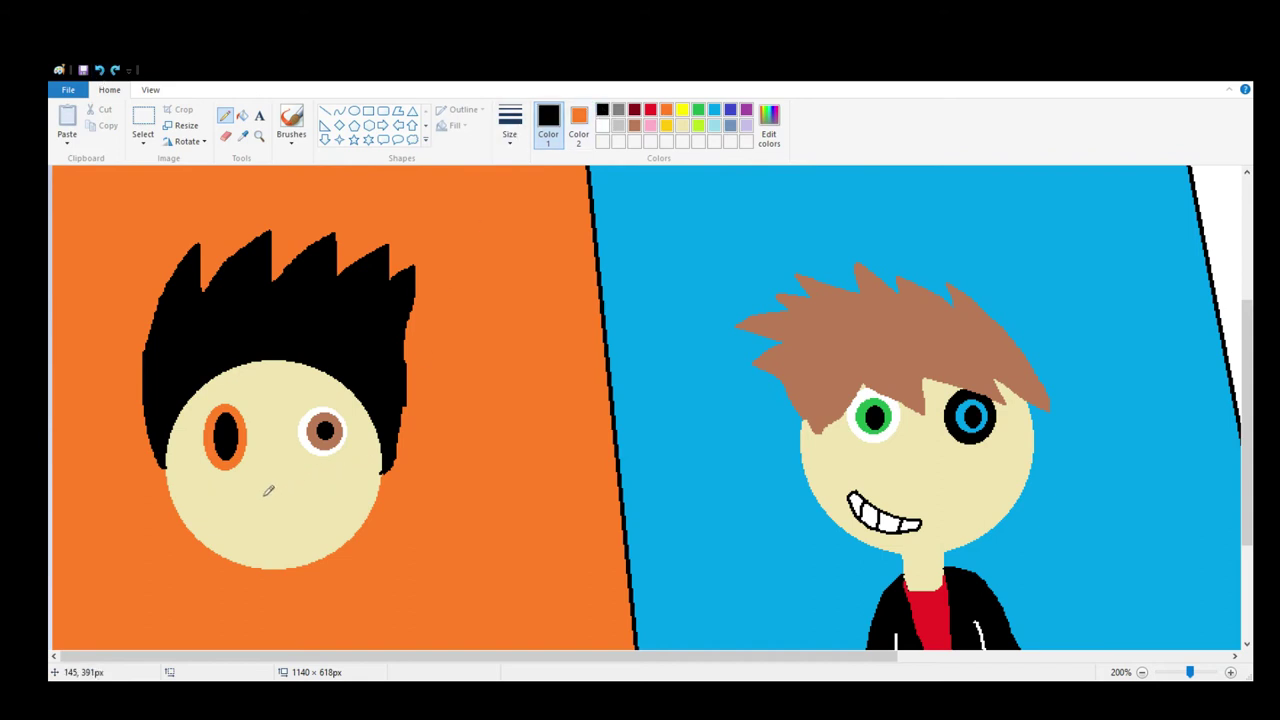
mouse_move(236, 512)
mouse_down()
mouse_move(285, 534)
mouse_move(283, 547)
mouse_up()
drag(240, 507, 229, 533)
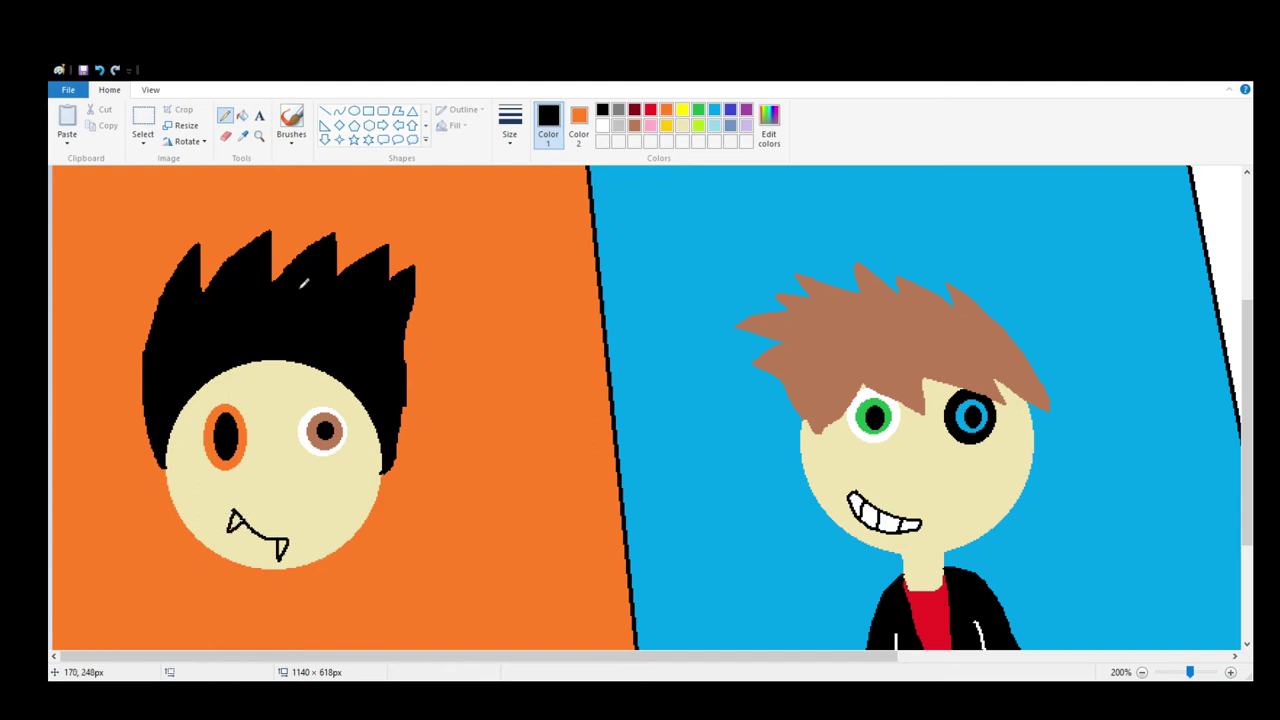
Fill the two fangs white, undoing any fill that recolours the mouth outline
click(242, 116)
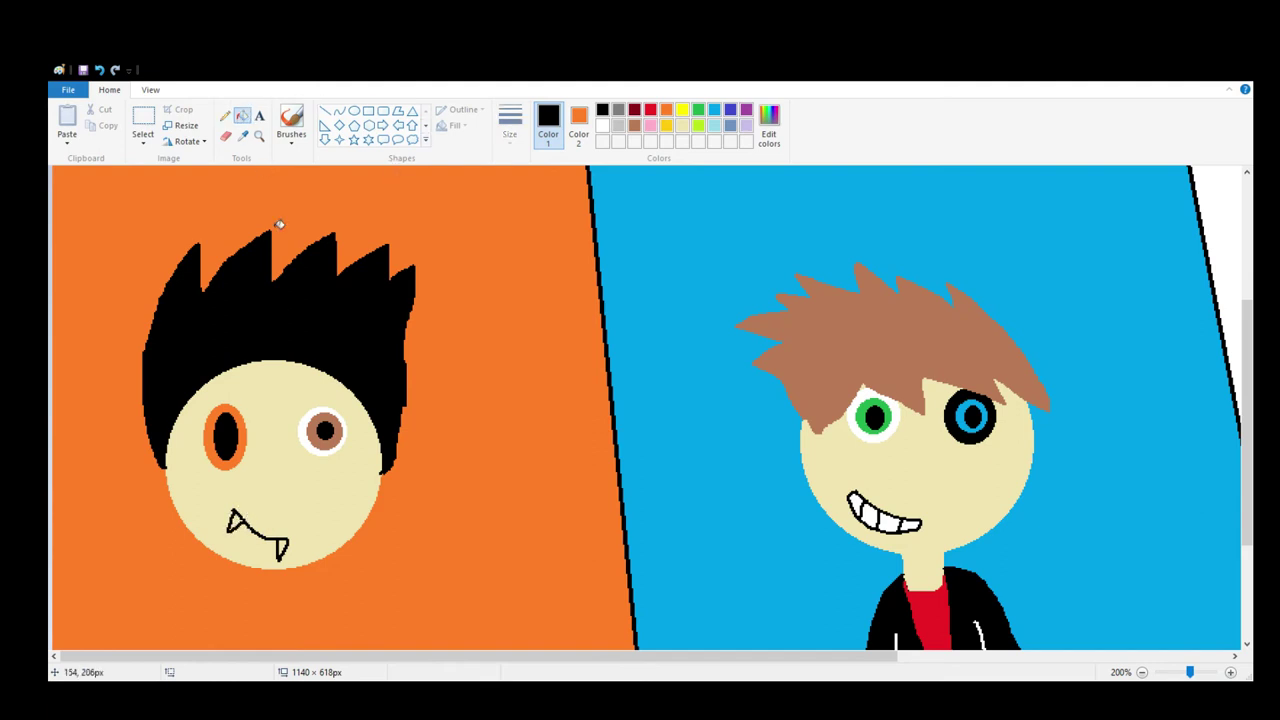
click(601, 126)
click(284, 544)
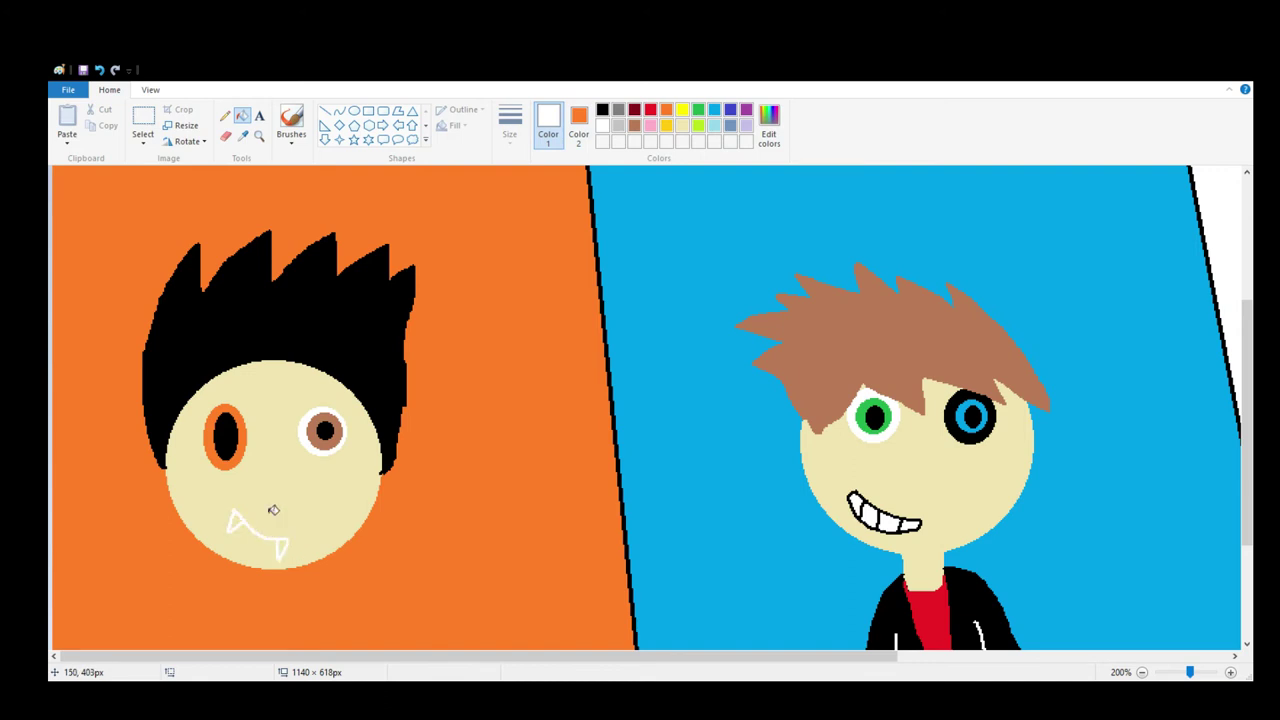
click(99, 69)
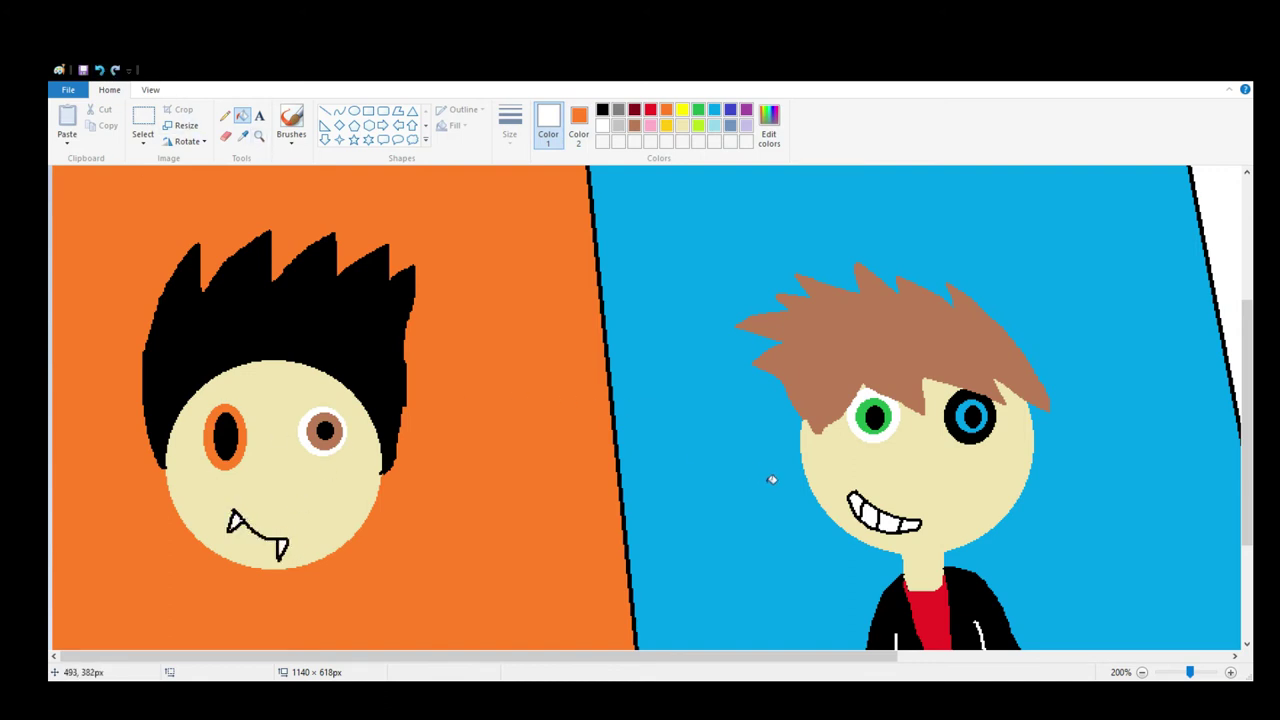
Draw a short neck outline below the head in the light yellow skin colour and fill it with the same colour
scroll(576, 325, down, 3)
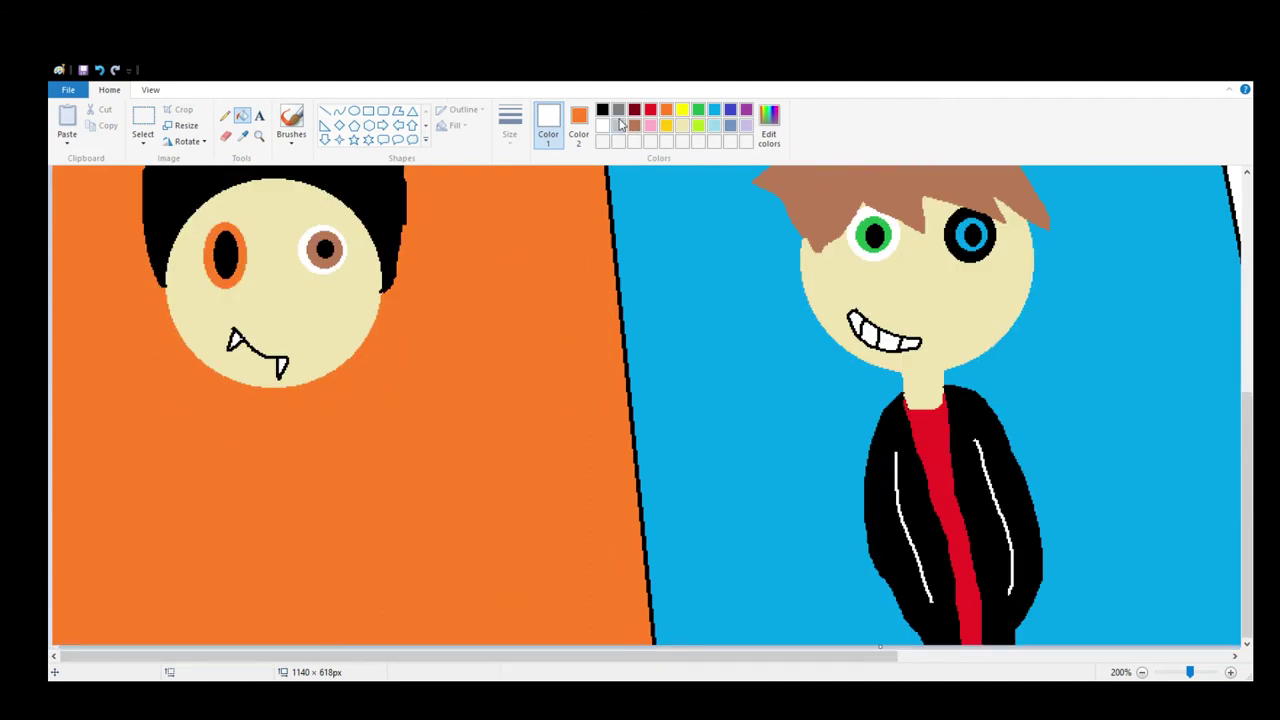
click(682, 125)
click(225, 116)
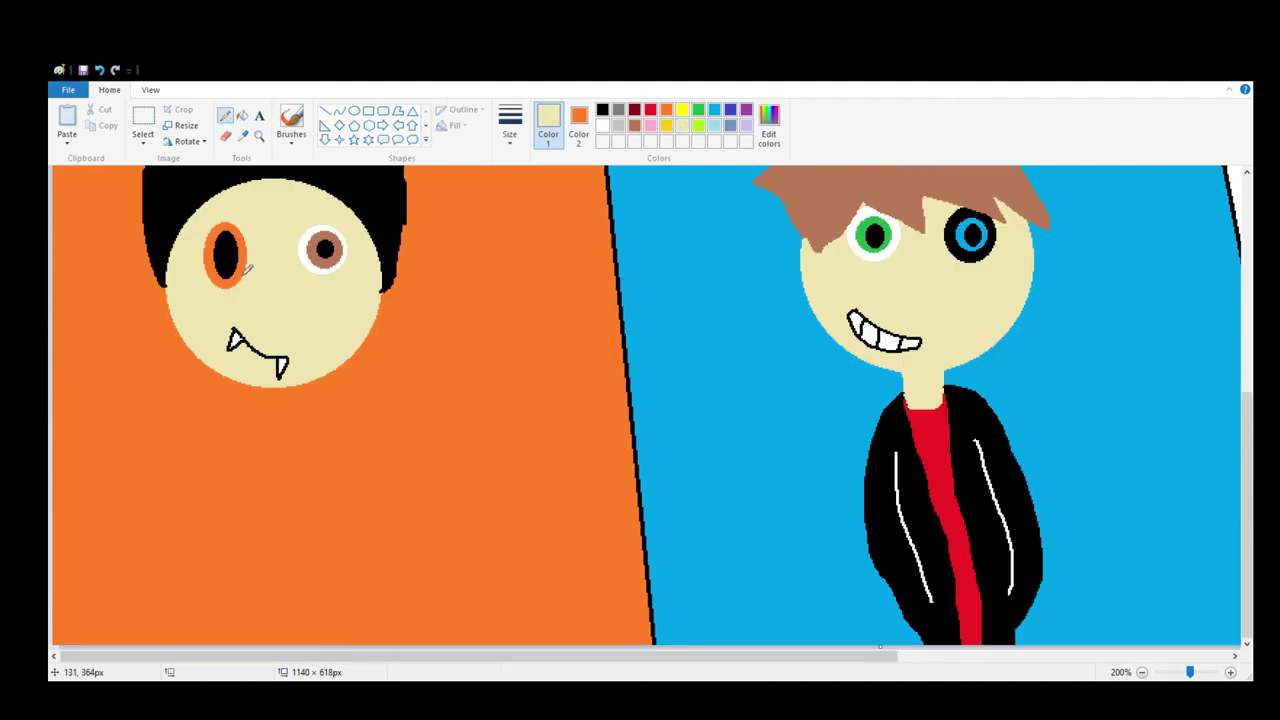
mouse_move(262, 382)
mouse_down()
mouse_move(265, 427)
mouse_move(298, 417)
mouse_move(303, 378)
mouse_up()
click(242, 116)
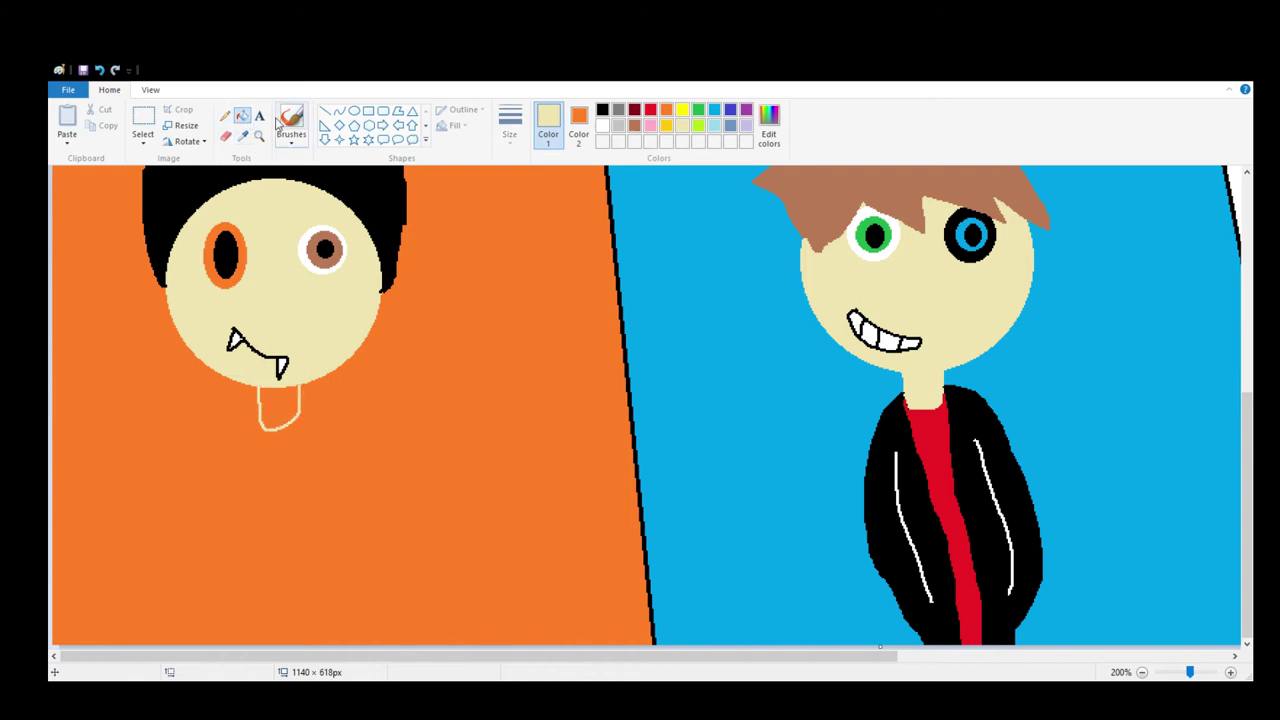
click(290, 395)
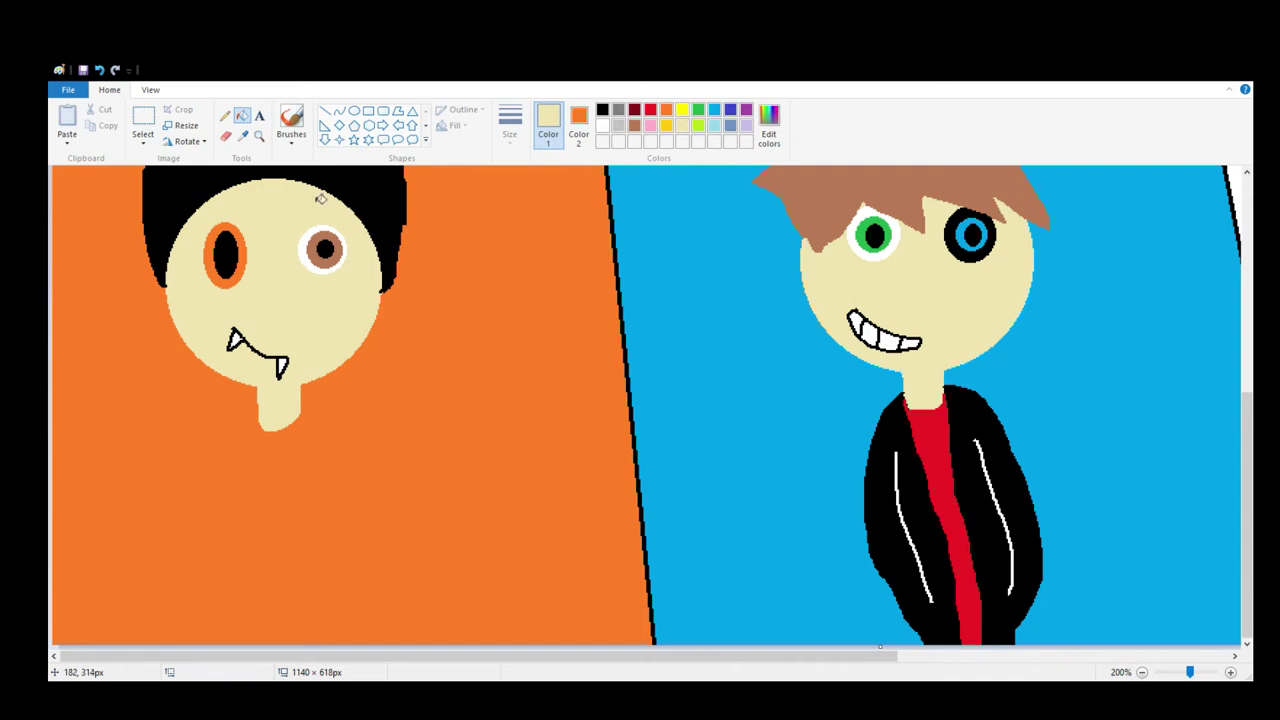
Draw a green jacket outline from the neck to the canvas edge with a bent, raised right arm and fill it green
click(225, 116)
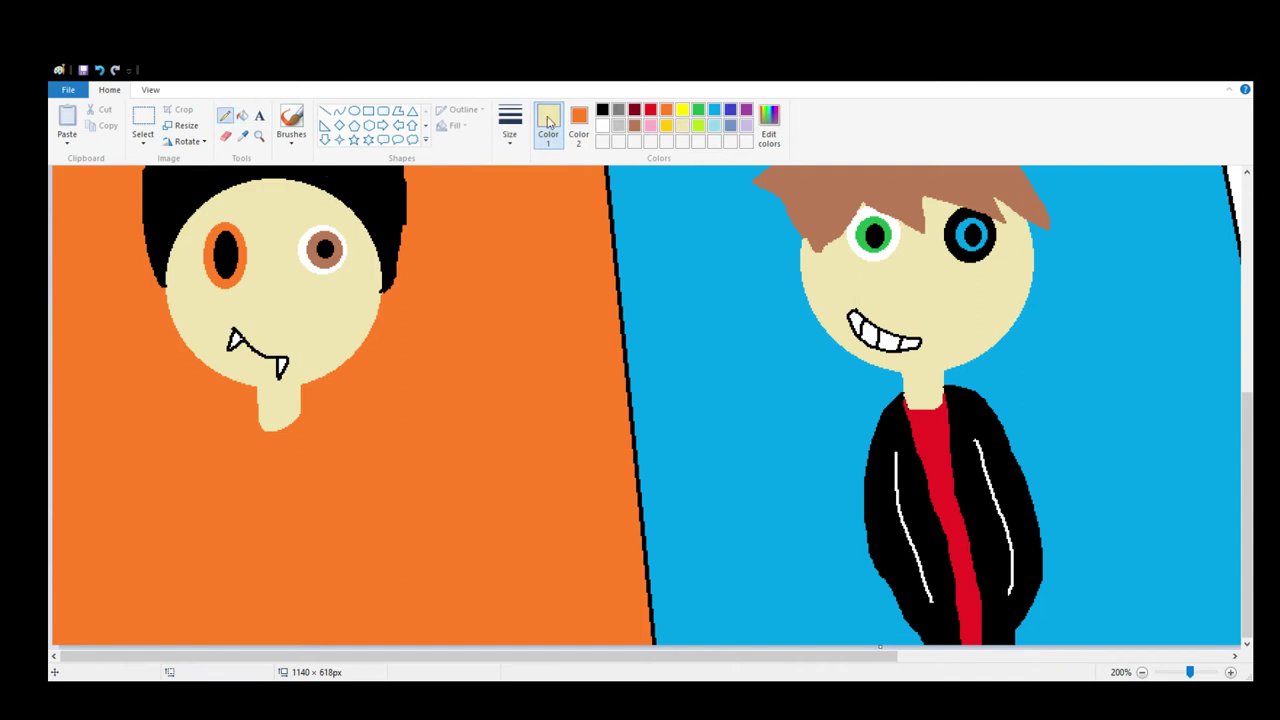
click(602, 111)
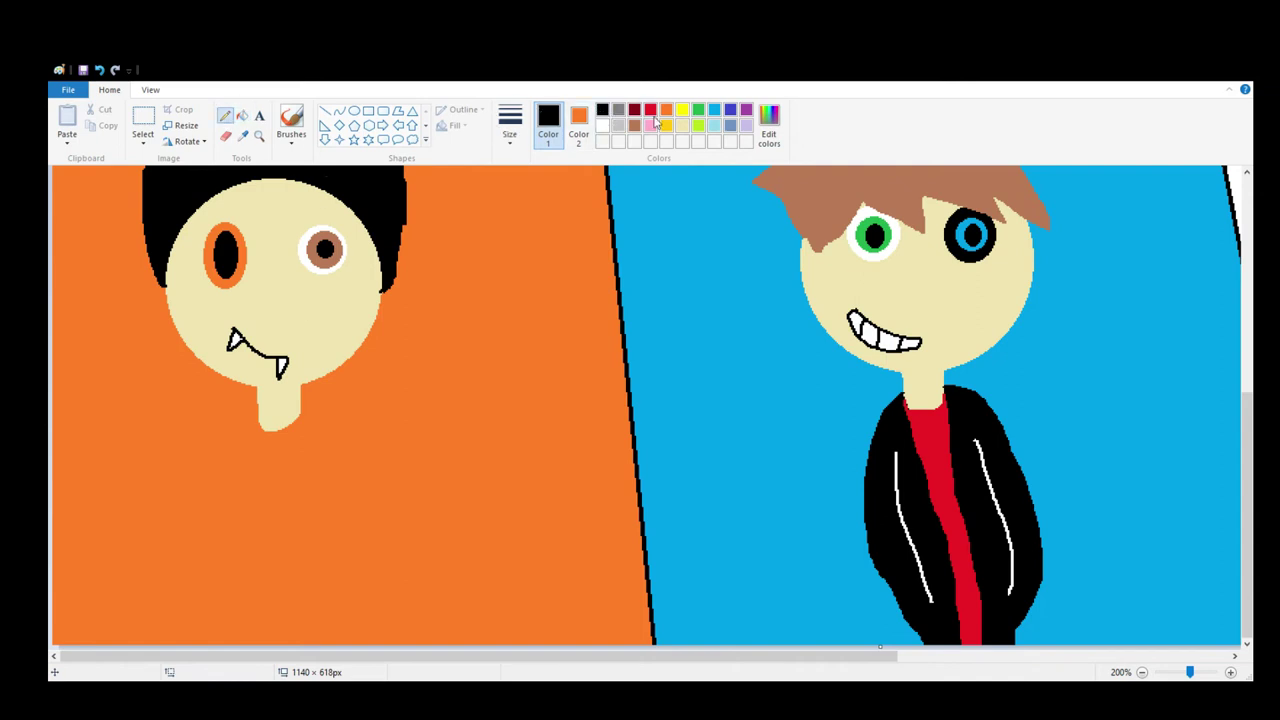
click(603, 127)
click(698, 112)
click(224, 118)
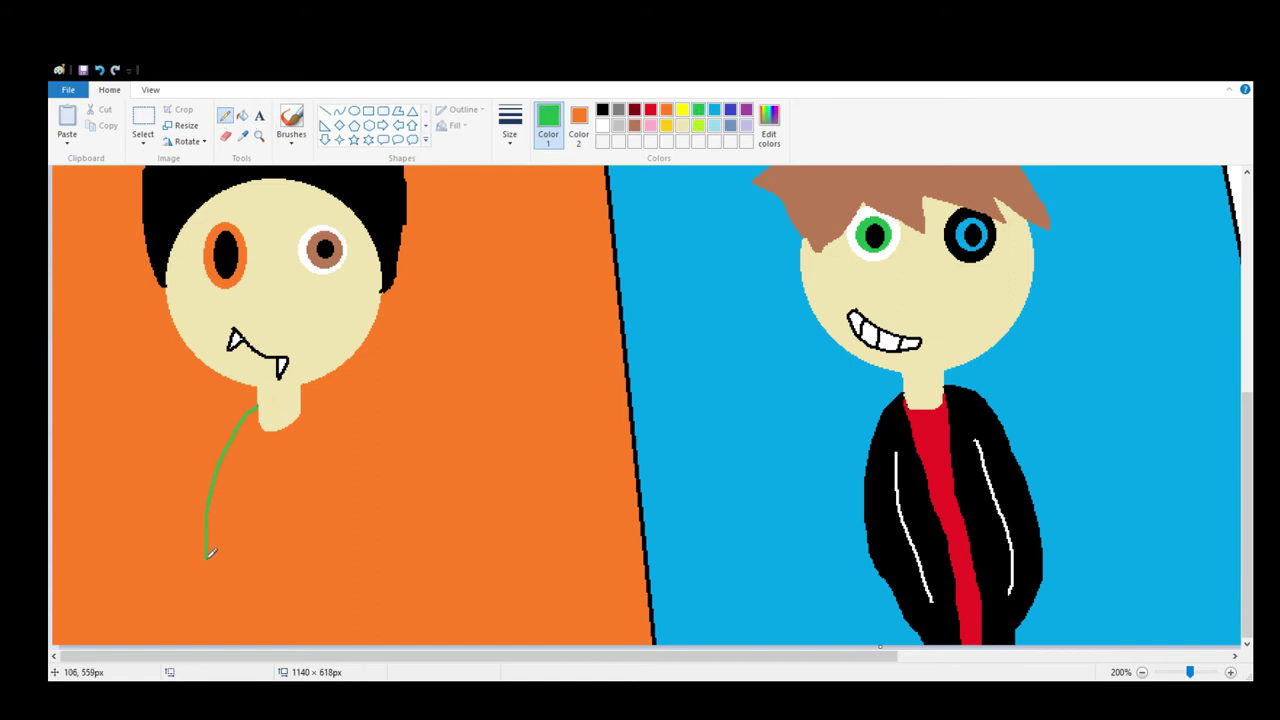
drag(238, 621, 246, 646)
click(99, 69)
drag(340, 519, 343, 662)
click(242, 116)
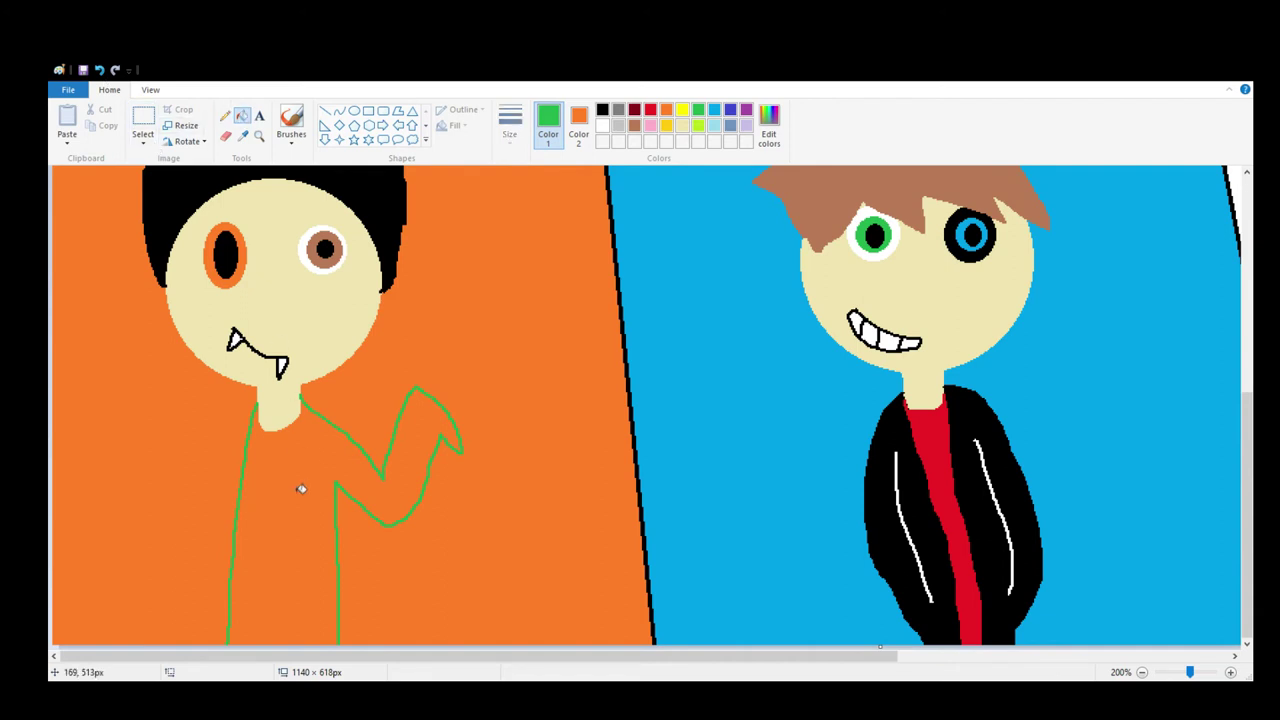
click(300, 491)
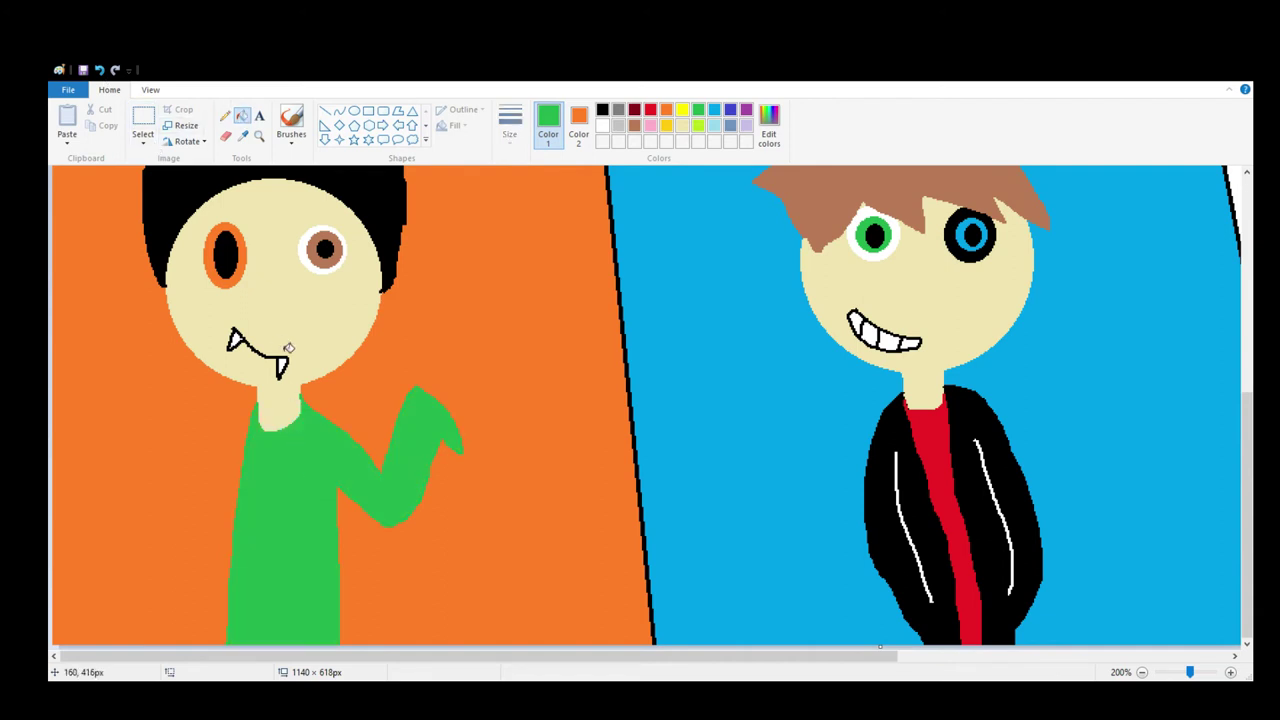
Draw a black arm line down the left part of the green jacket to the canvas edge
click(602, 110)
click(225, 116)
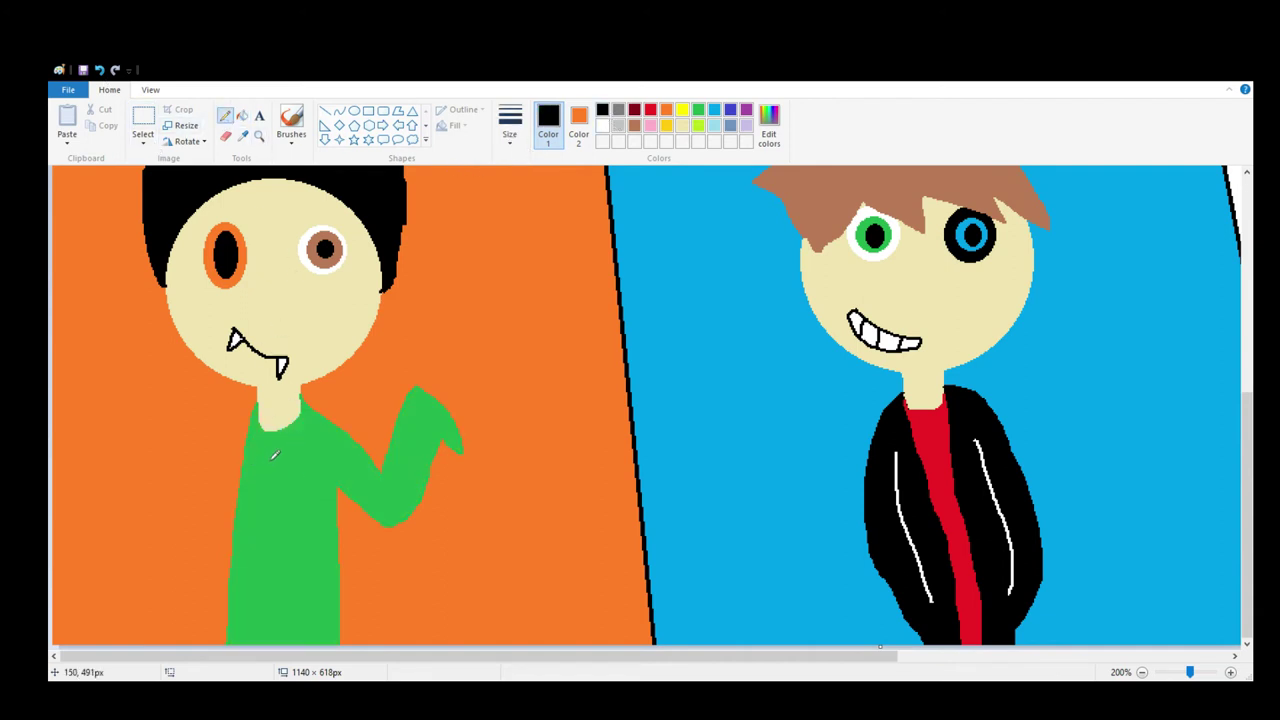
drag(272, 456, 255, 678)
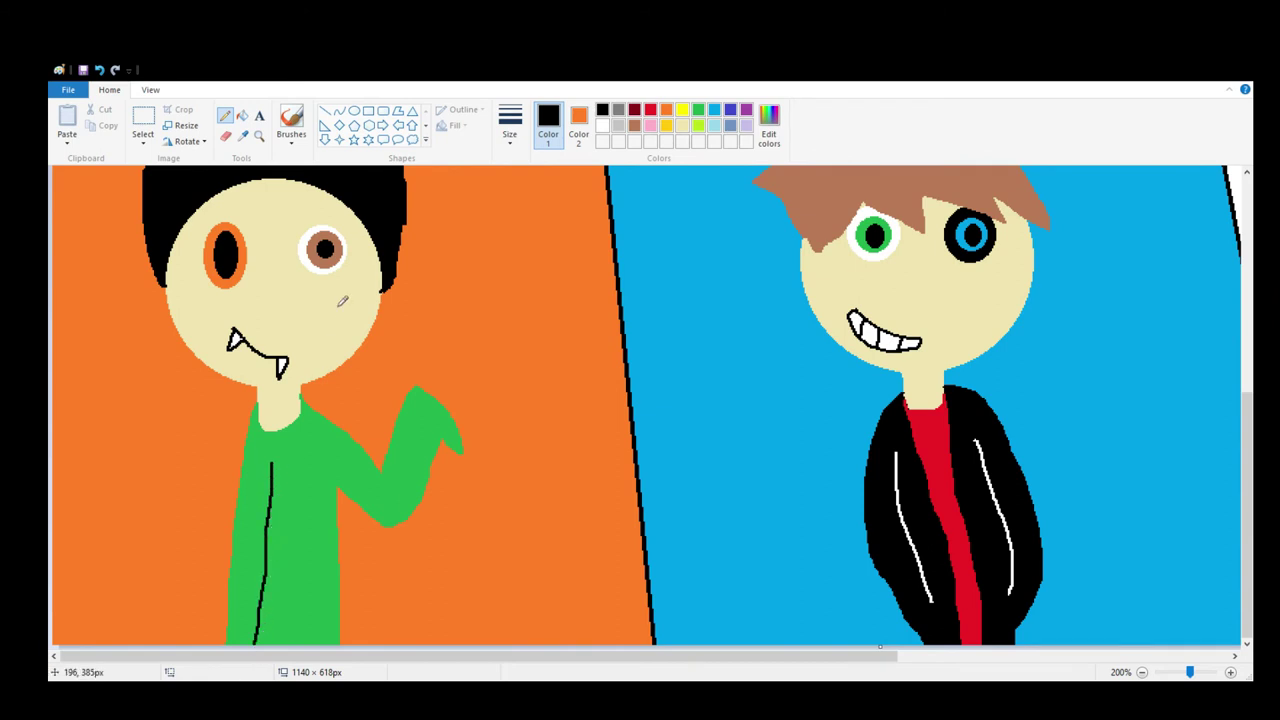
Draw two curved white lines down the jacket front from the neck and fill the strip between them white as a shirt
click(603, 126)
mouse_move(267, 426)
mouse_down()
mouse_move(286, 447)
mouse_move(296, 502)
mouse_move(280, 665)
mouse_up()
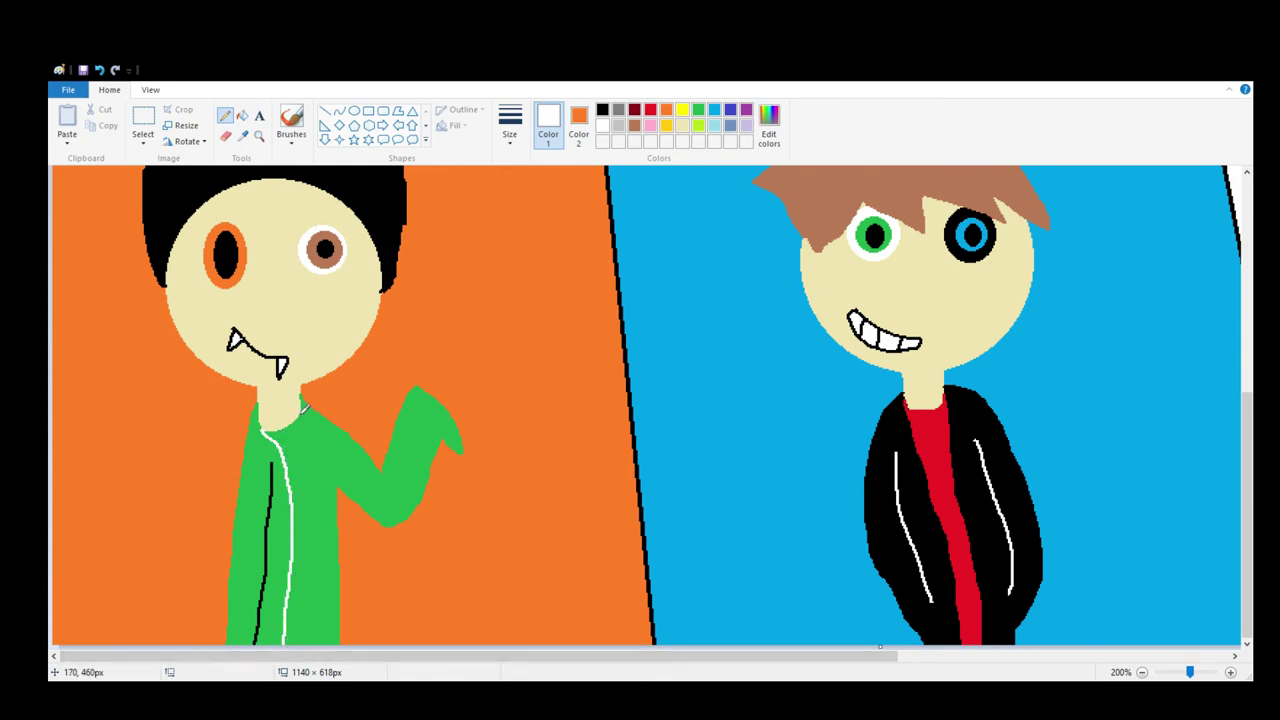
mouse_move(305, 407)
mouse_down()
mouse_move(321, 586)
mouse_move(310, 666)
mouse_up()
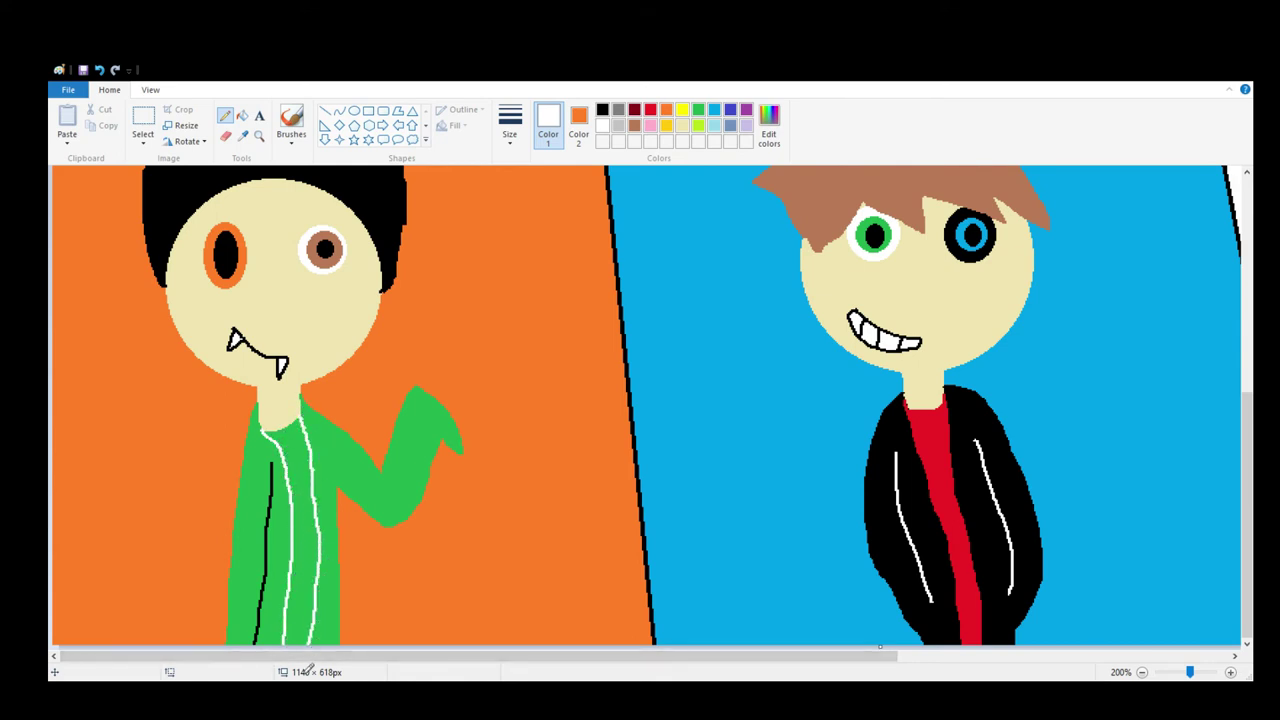
click(242, 118)
click(300, 472)
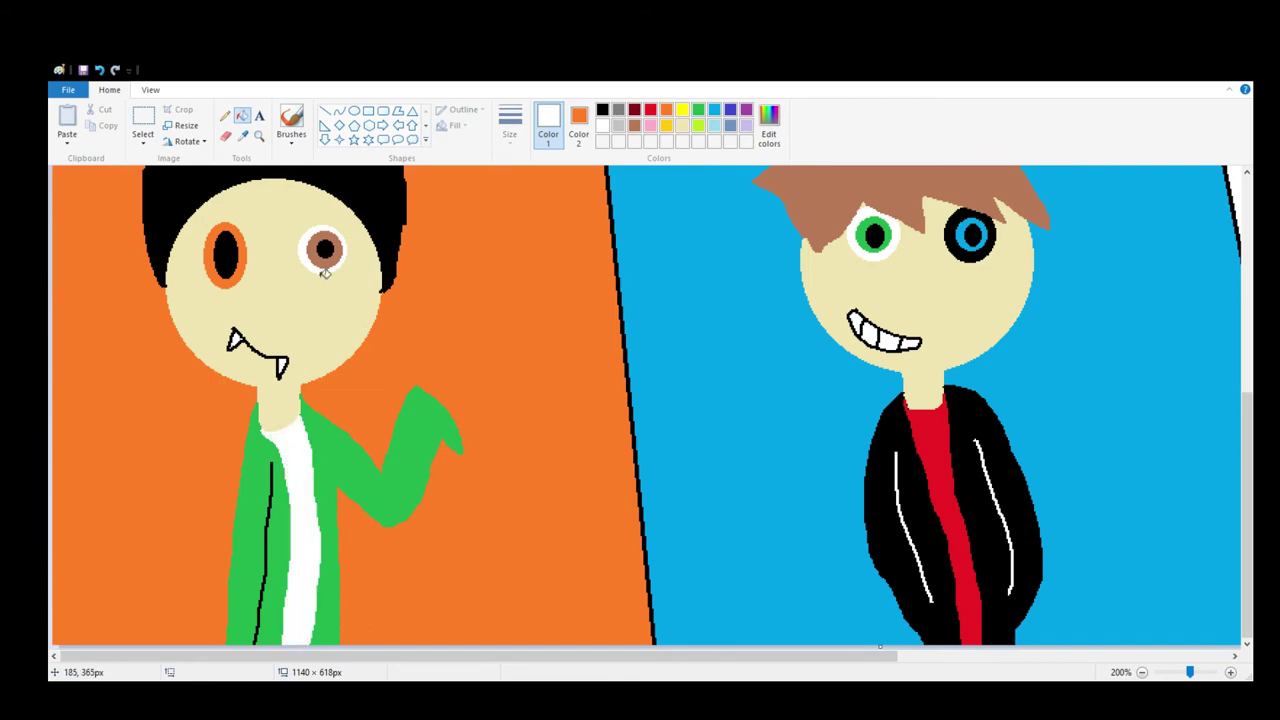
scroll(420, 235, up, 3)
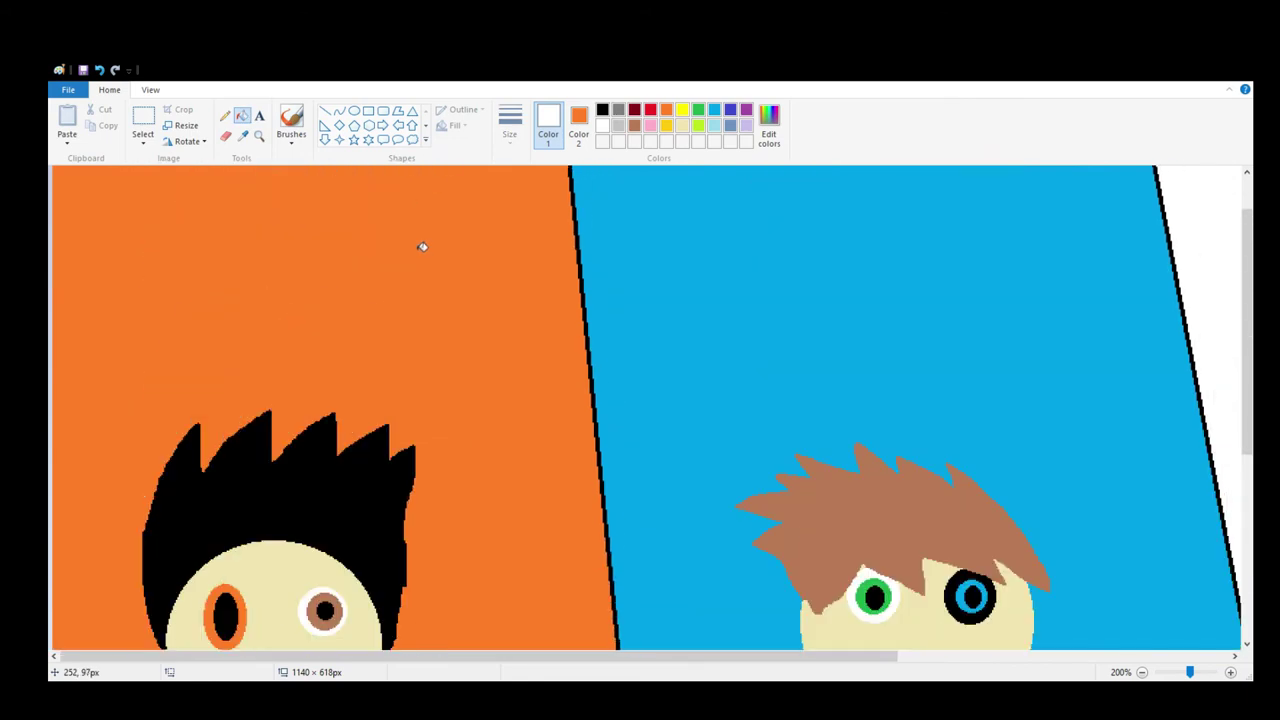
scroll(424, 245, down, 3)
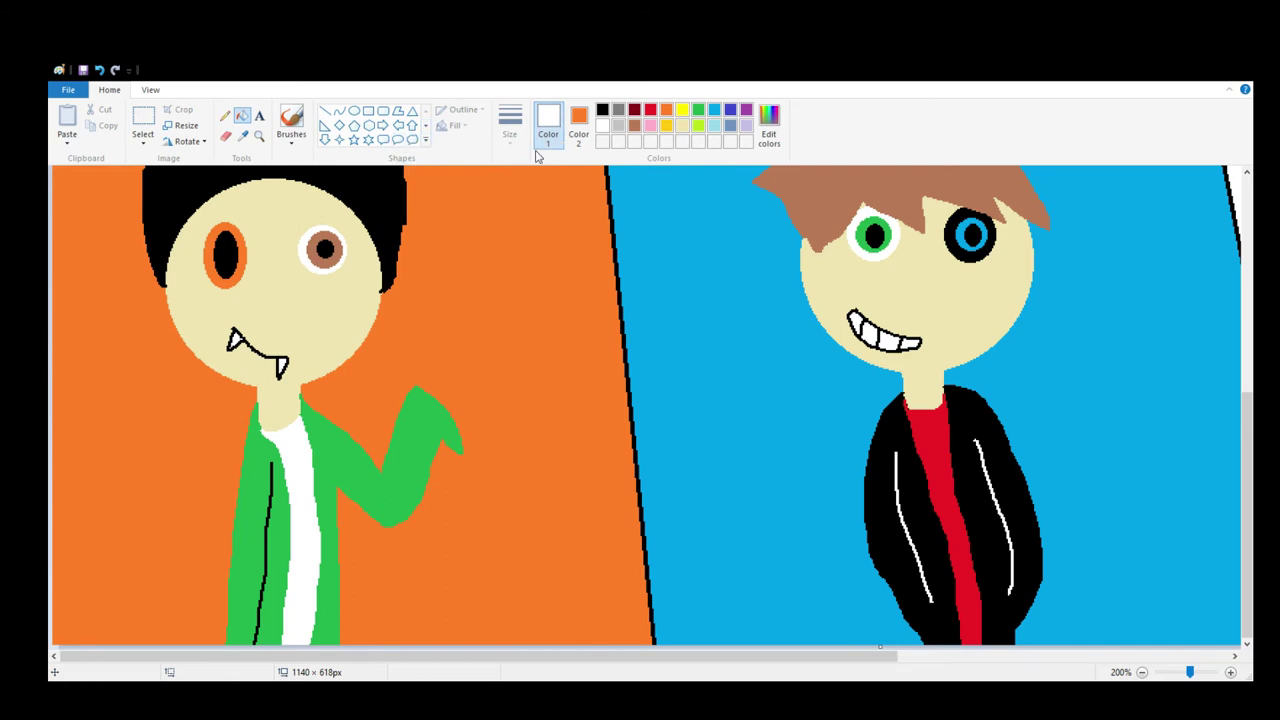
Draw a hand with pointed fingers at the end of the raised green sleeve in the light yellow skin colour and fill it
click(682, 126)
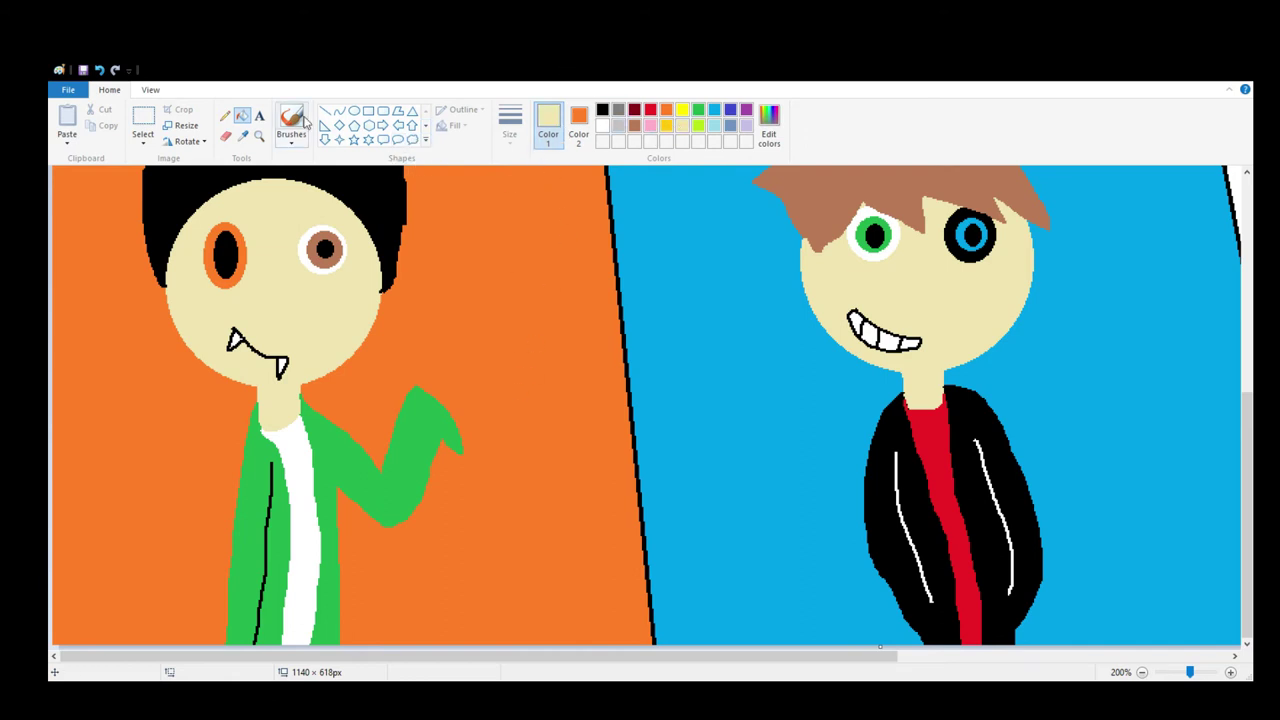
click(225, 115)
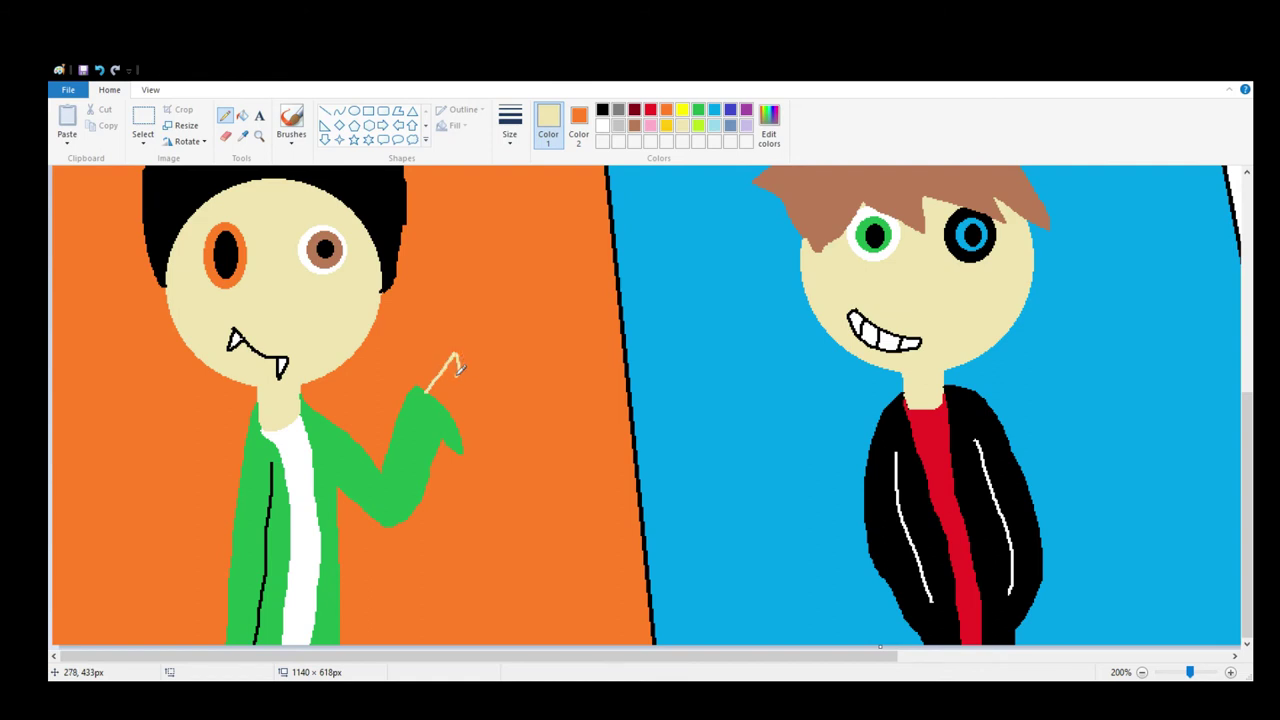
drag(489, 375, 471, 403)
click(242, 115)
click(458, 384)
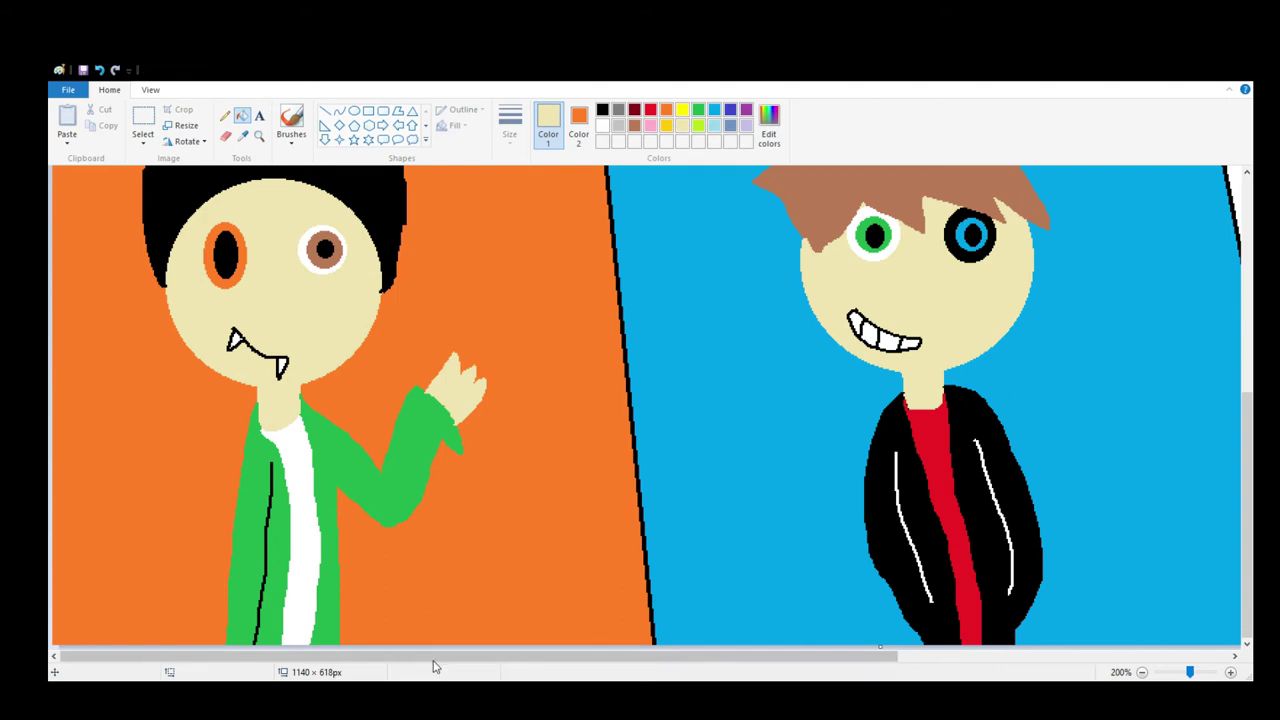
Draw a brown ellipse outline about 133 × 143 px in the white panel for the third character's head
drag(434, 658, 850, 633)
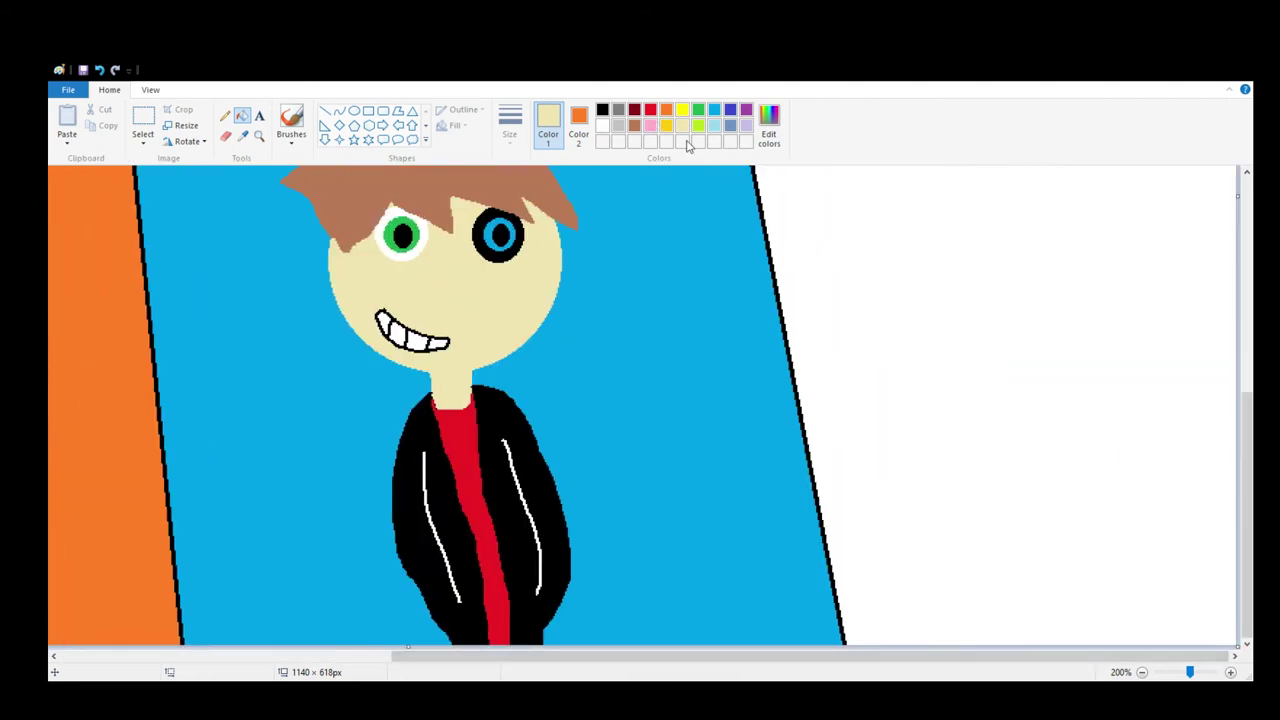
click(636, 124)
click(354, 111)
drag(892, 258, 1040, 420)
drag(971, 366, 971, 314)
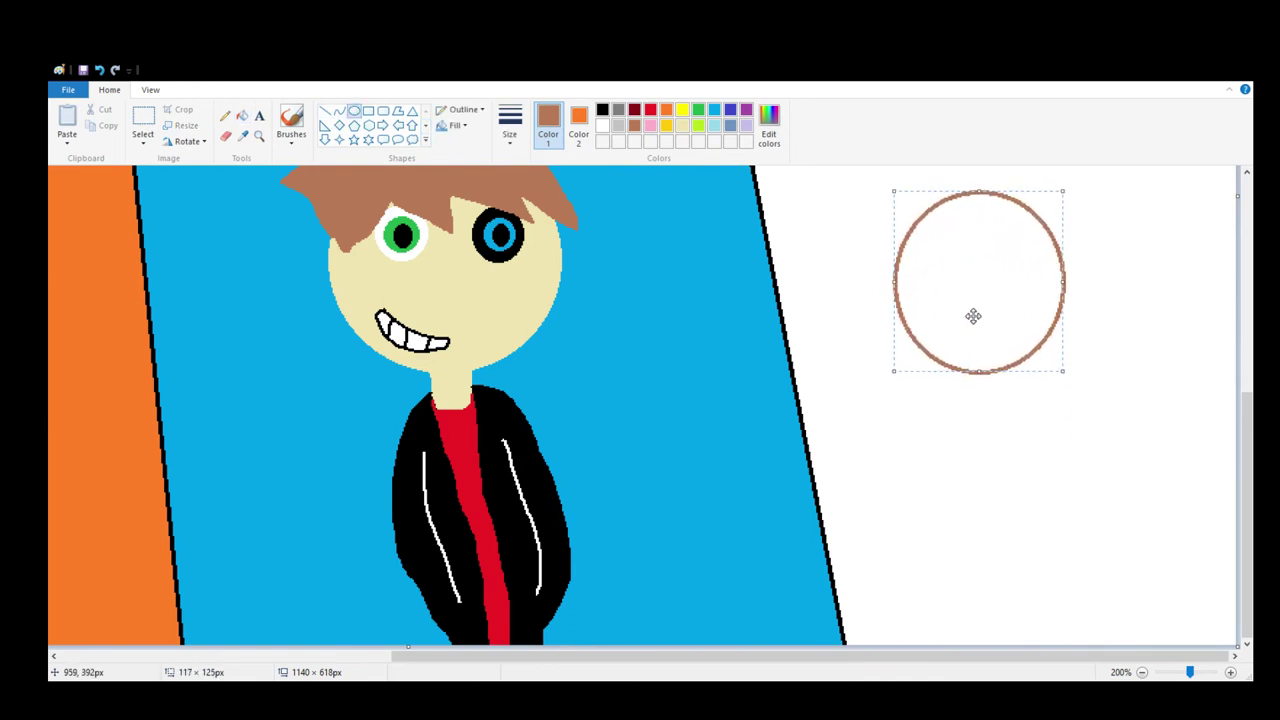
click(1142, 672)
drag(762, 457, 810, 471)
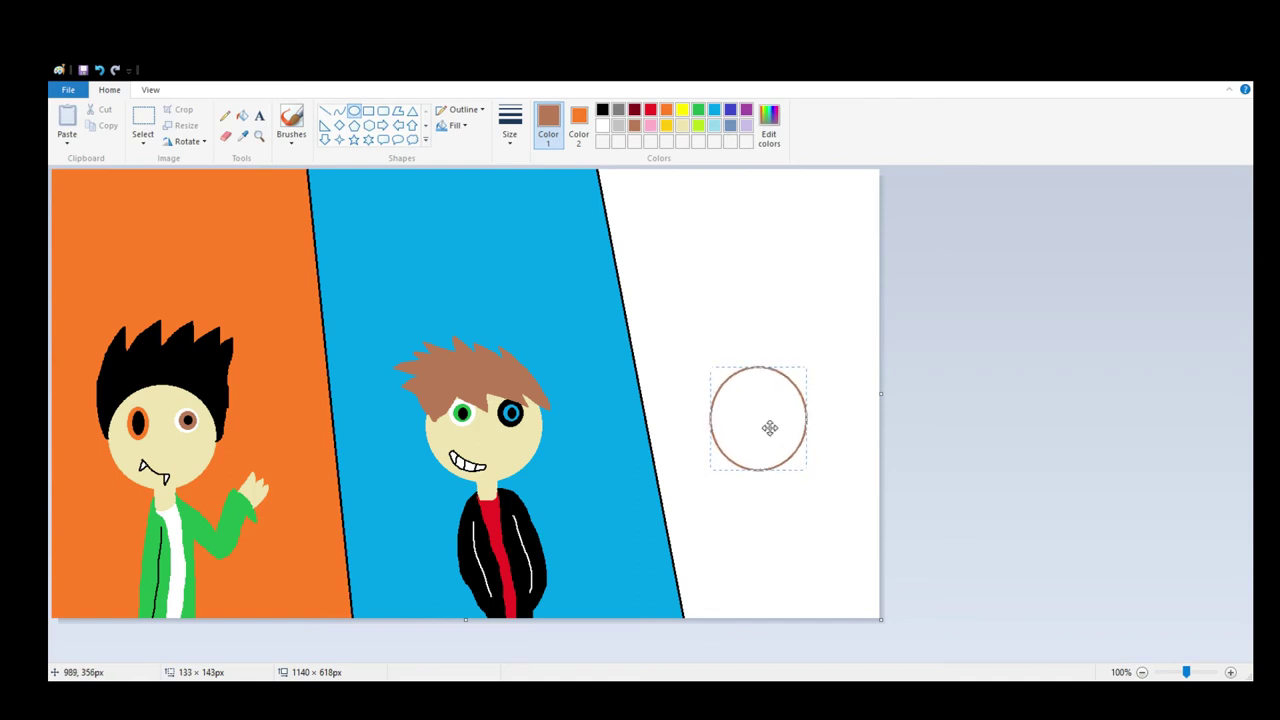
Resize the head outline against the blue-panel character's head to about 153 × 151 px, return it to the white panel and fill it brown
drag(766, 426, 539, 426)
drag(478, 375, 477, 372)
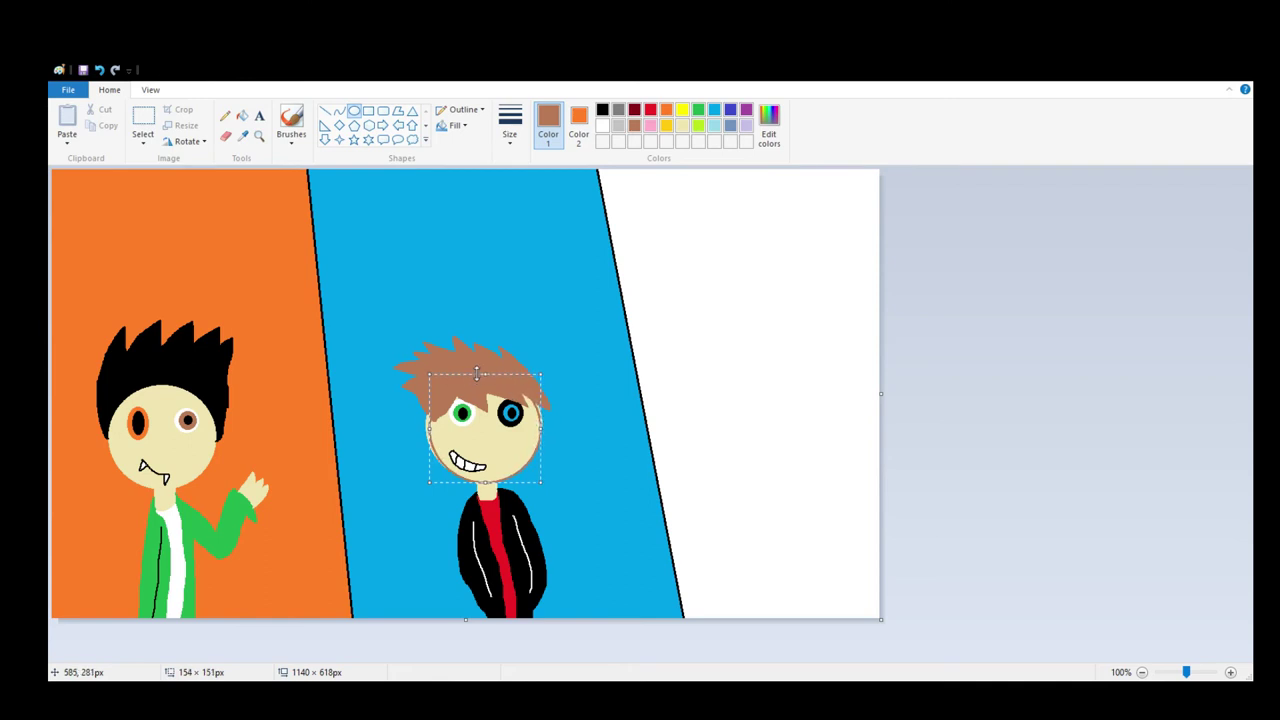
drag(429, 428, 425, 428)
drag(541, 422, 765, 436)
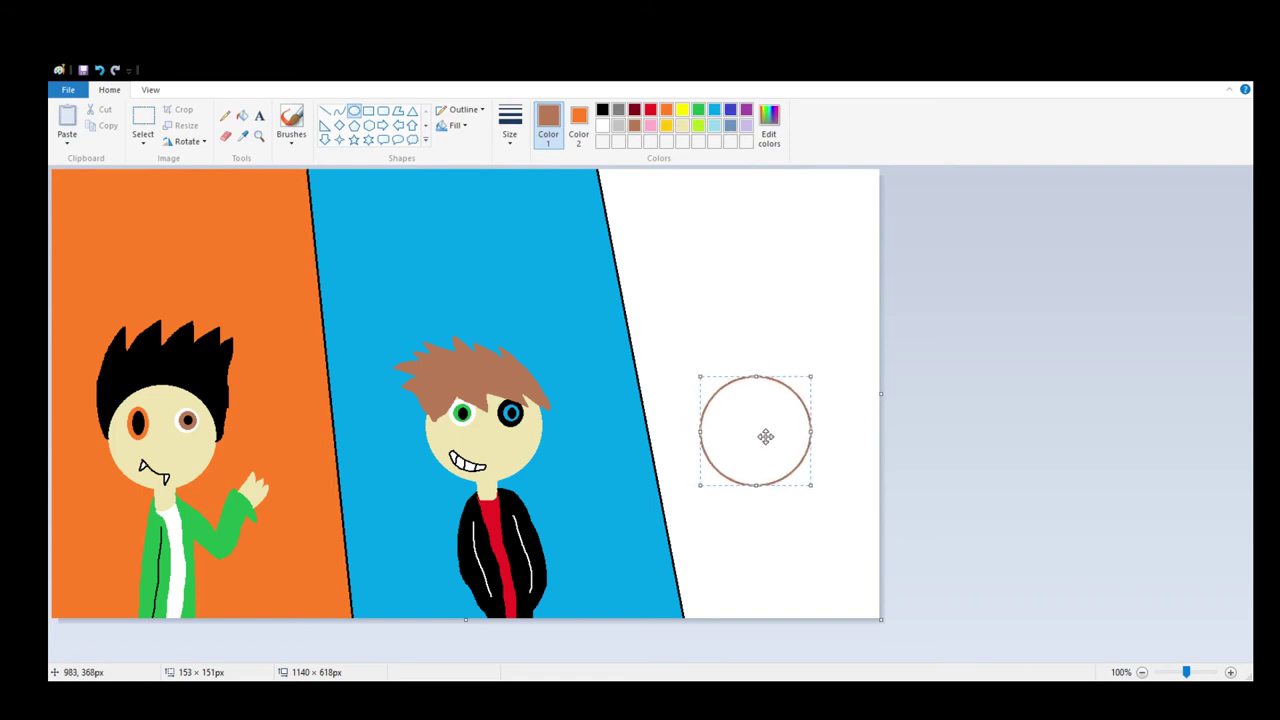
click(242, 116)
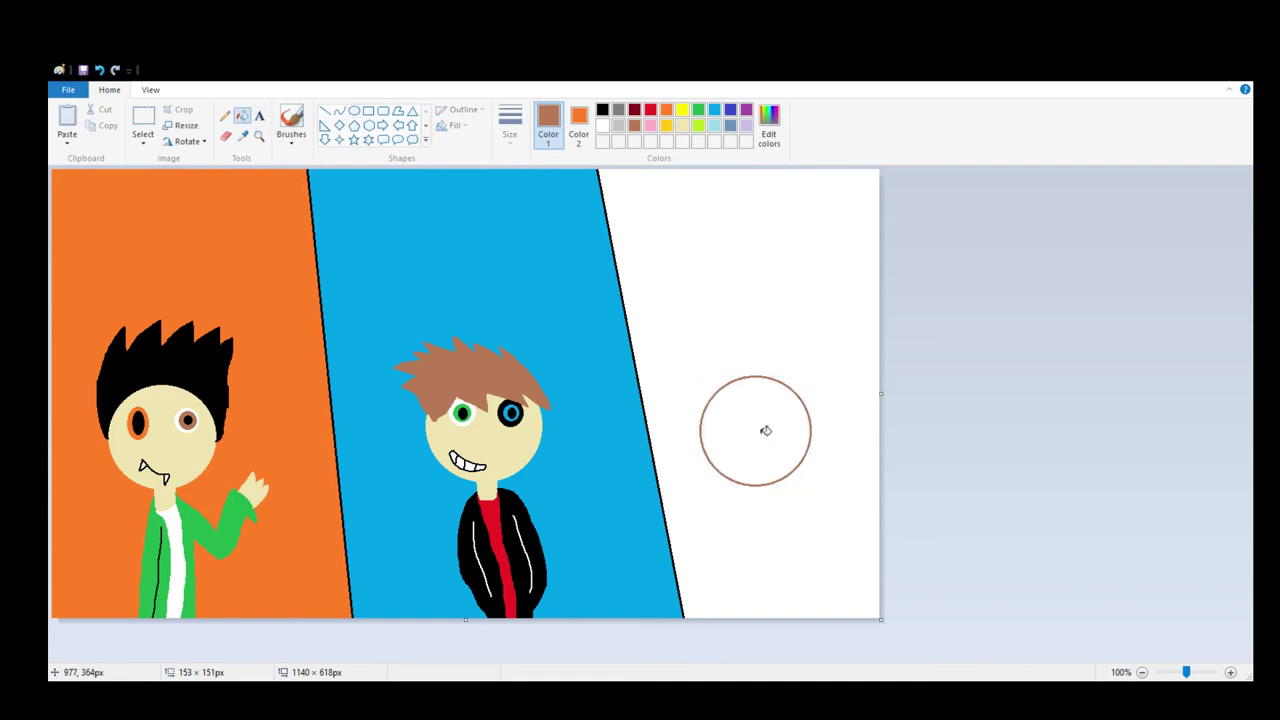
click(770, 429)
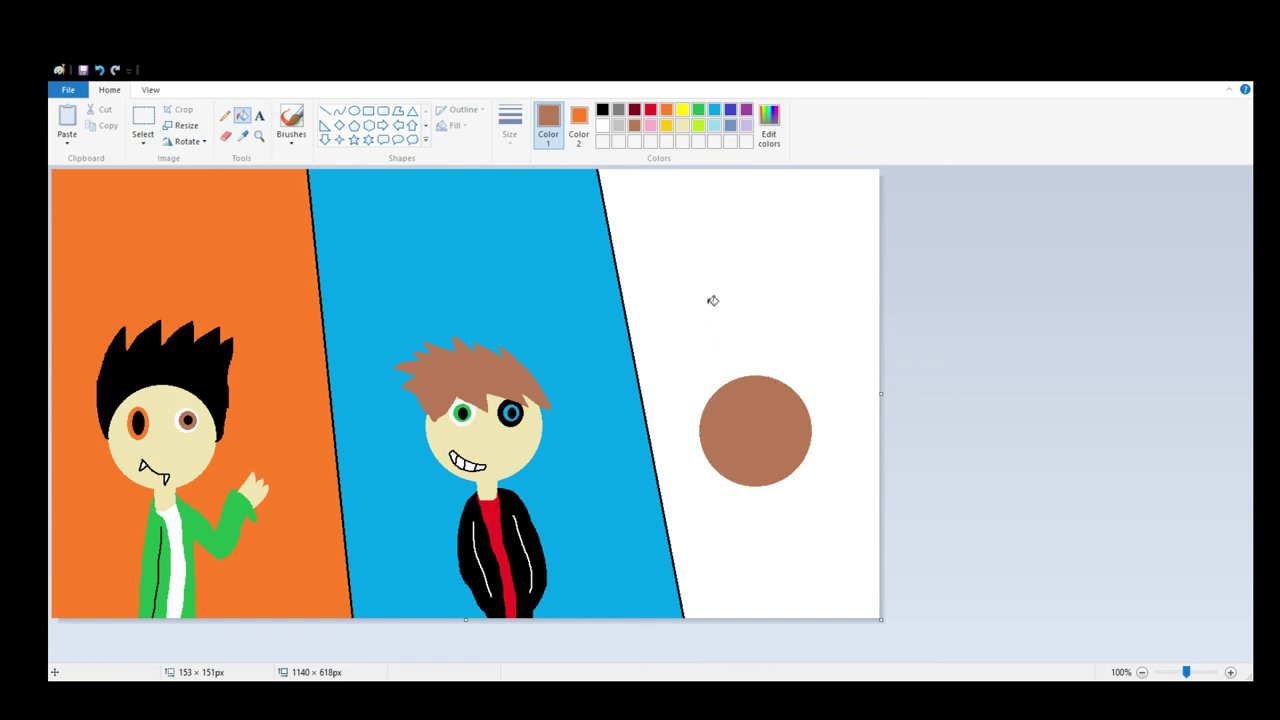
Draw a black circle about 38 × 40 px as the left eye on the brown head and fill it black
click(683, 127)
click(602, 110)
click(354, 111)
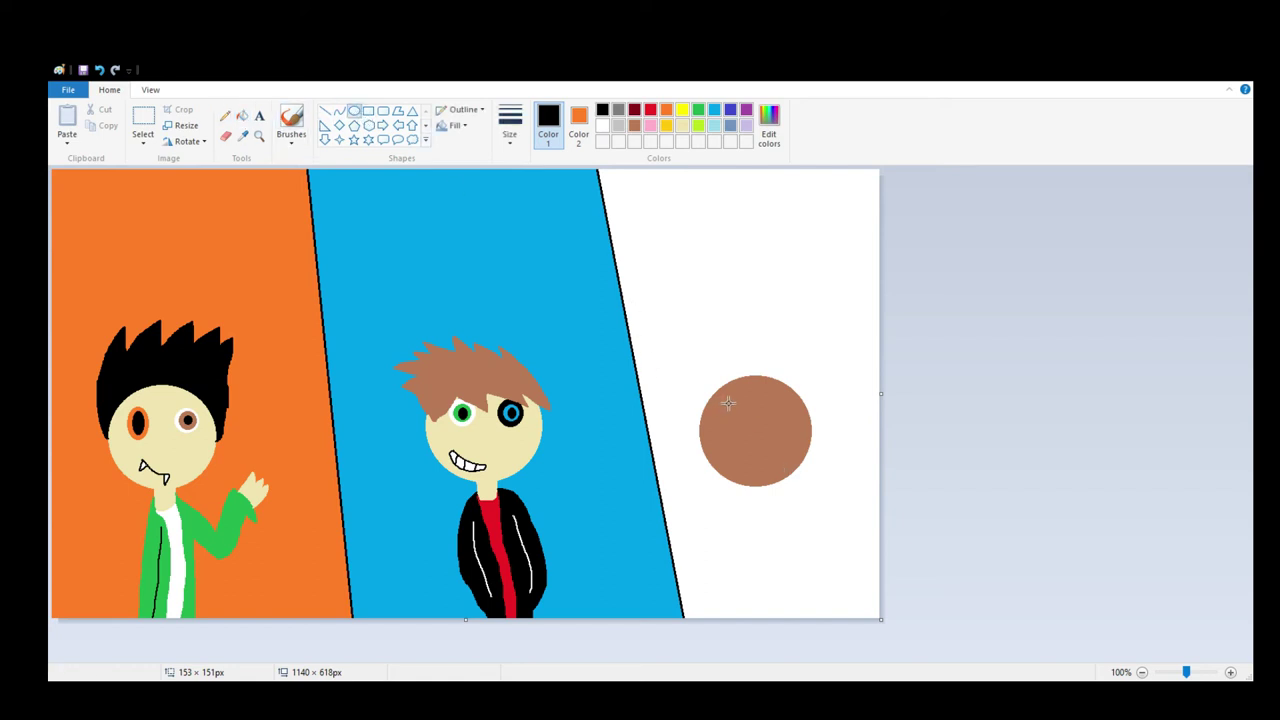
drag(721, 401, 750, 431)
click(242, 116)
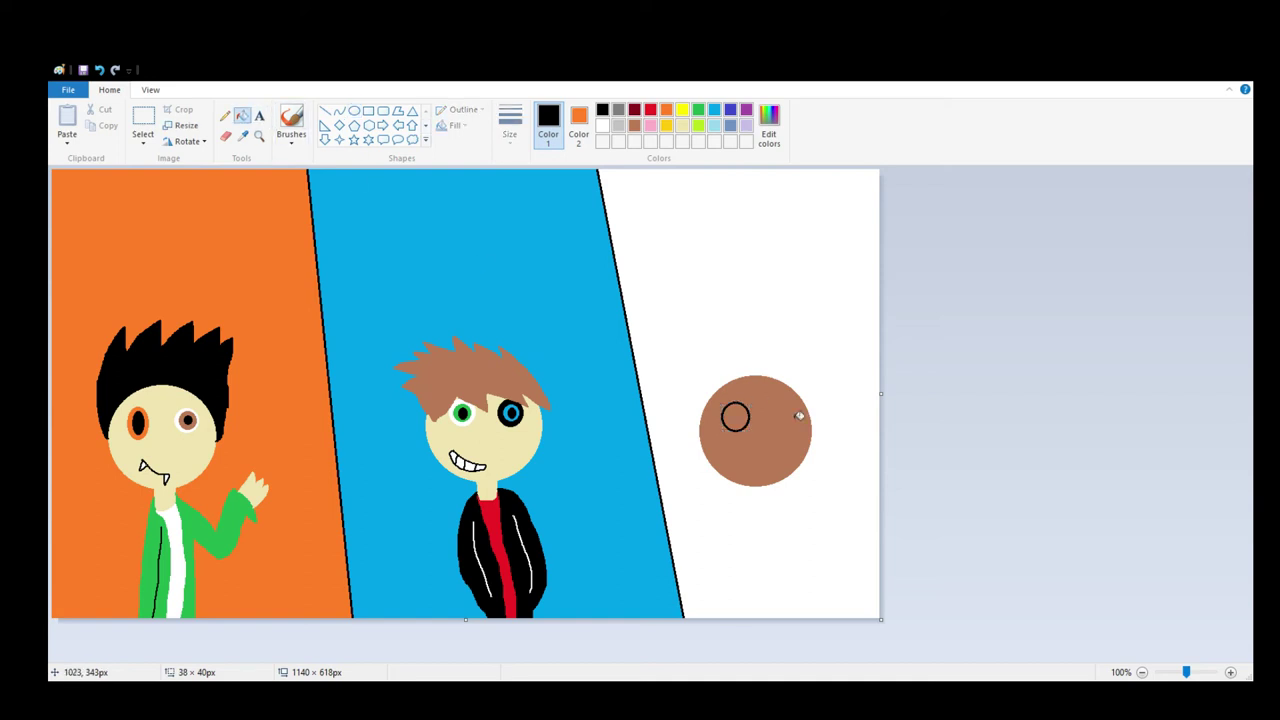
click(736, 416)
Draw a small white ring inside the black eye and a white circle outline about 37 × 39 px for the right eye
click(602, 126)
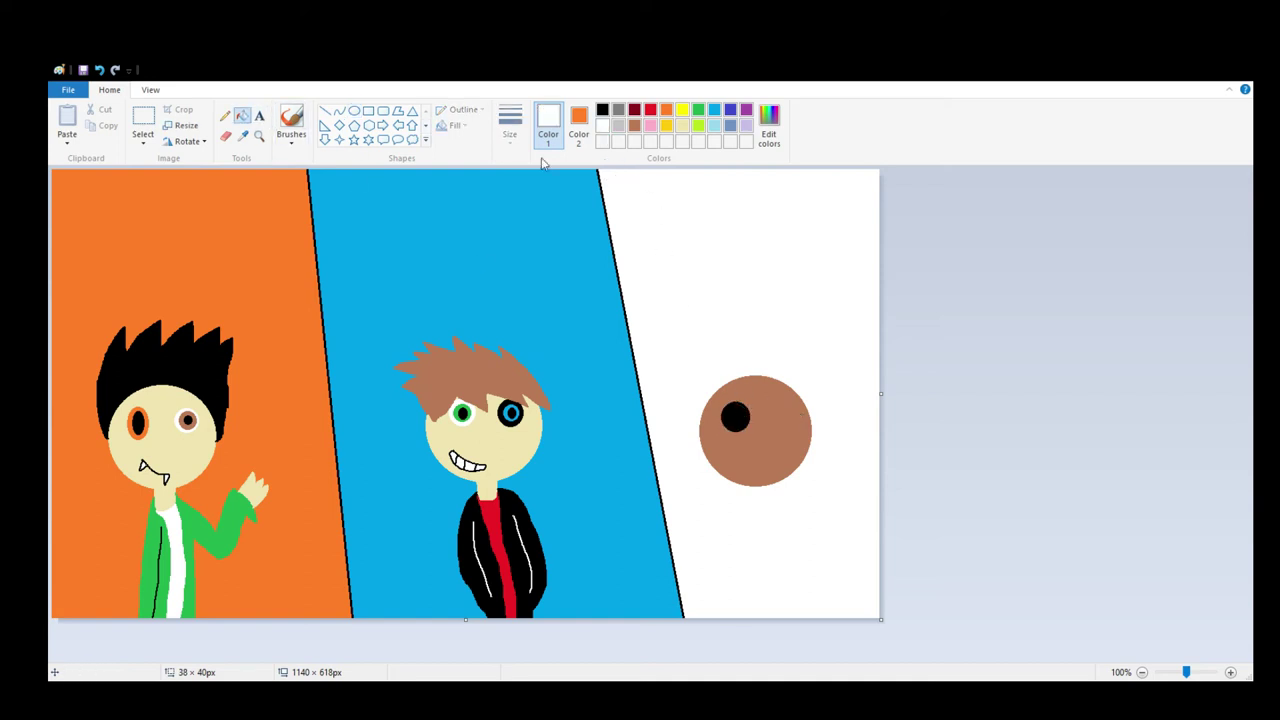
click(354, 111)
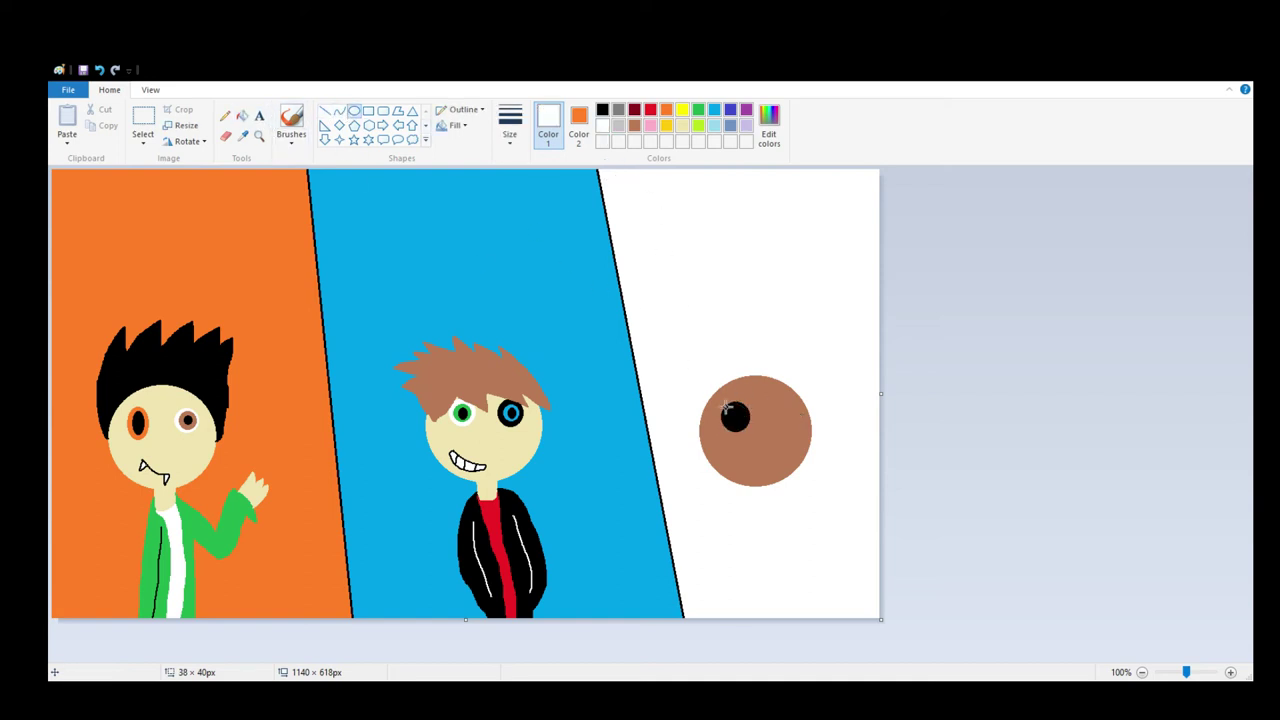
drag(728, 409, 744, 427)
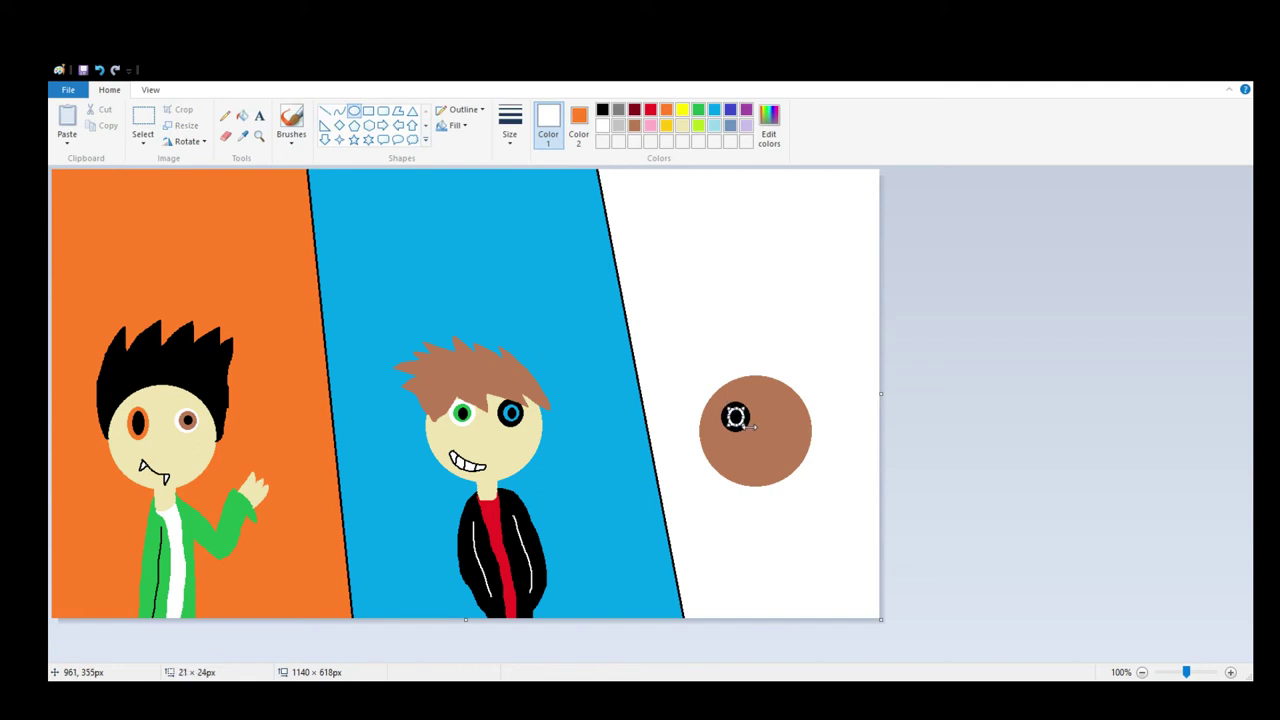
mouse_move(748, 431)
mouse_down()
mouse_move(724, 404)
mouse_move(798, 434)
mouse_up()
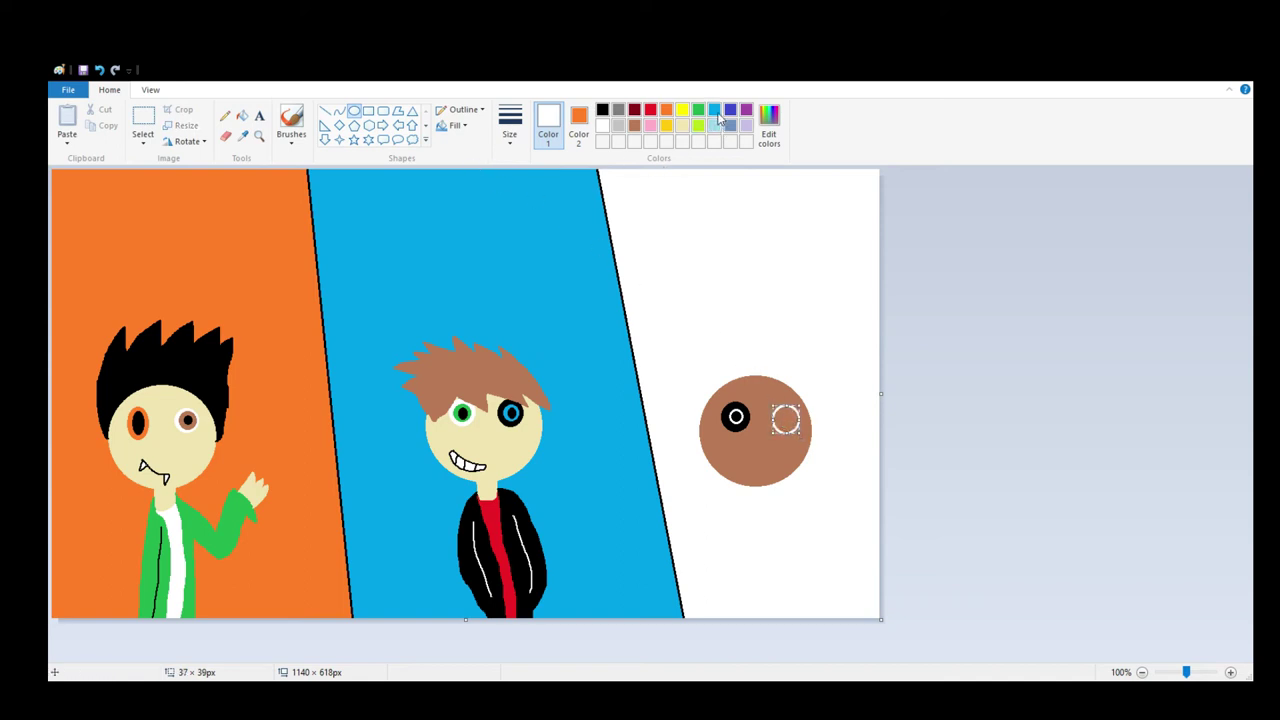
Choose a custom pure blue and draw an iris ring about 22 × 25 px inside the white eye outline
click(846, 260)
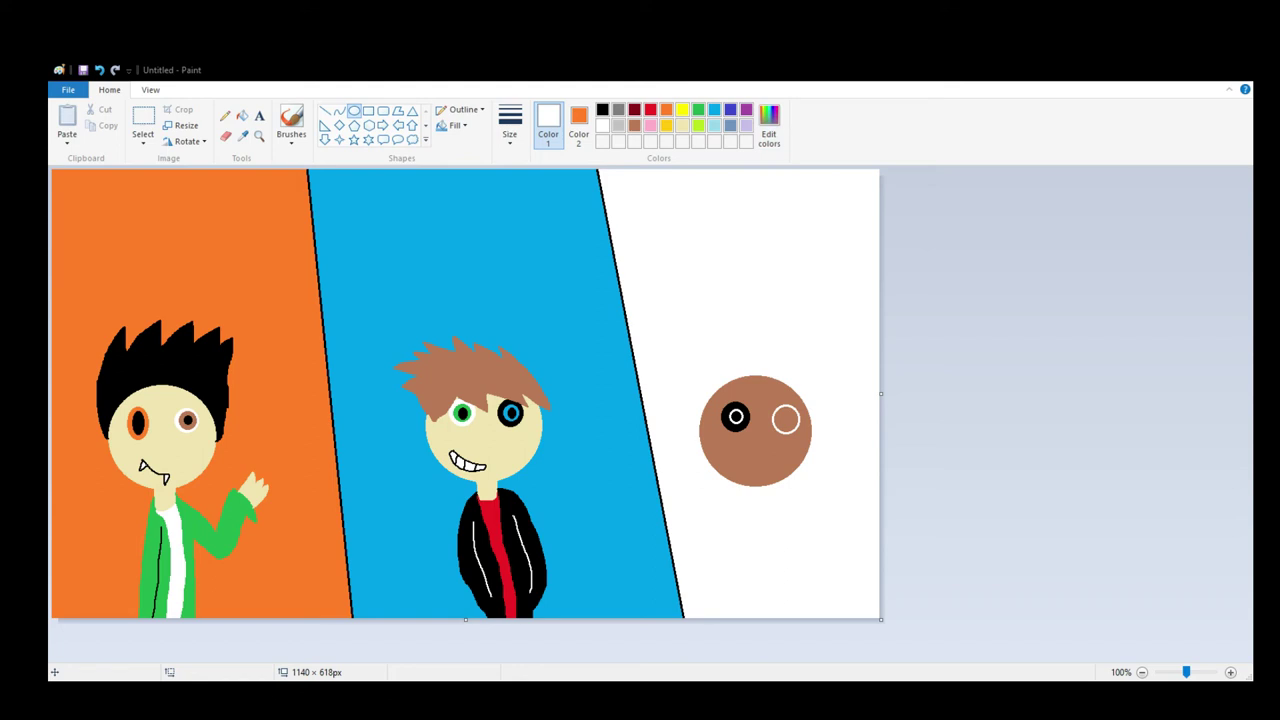
key(Return)
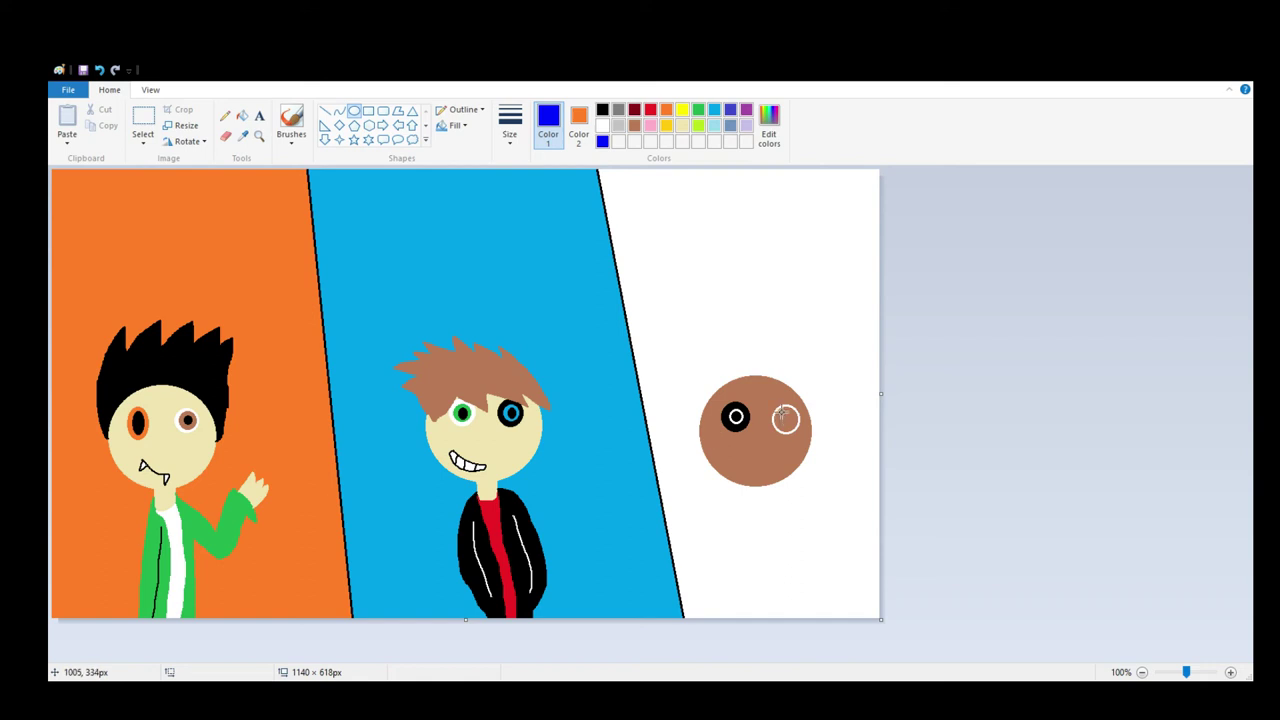
mouse_move(782, 412)
mouse_down()
mouse_move(793, 432)
mouse_move(774, 404)
mouse_up()
click(242, 116)
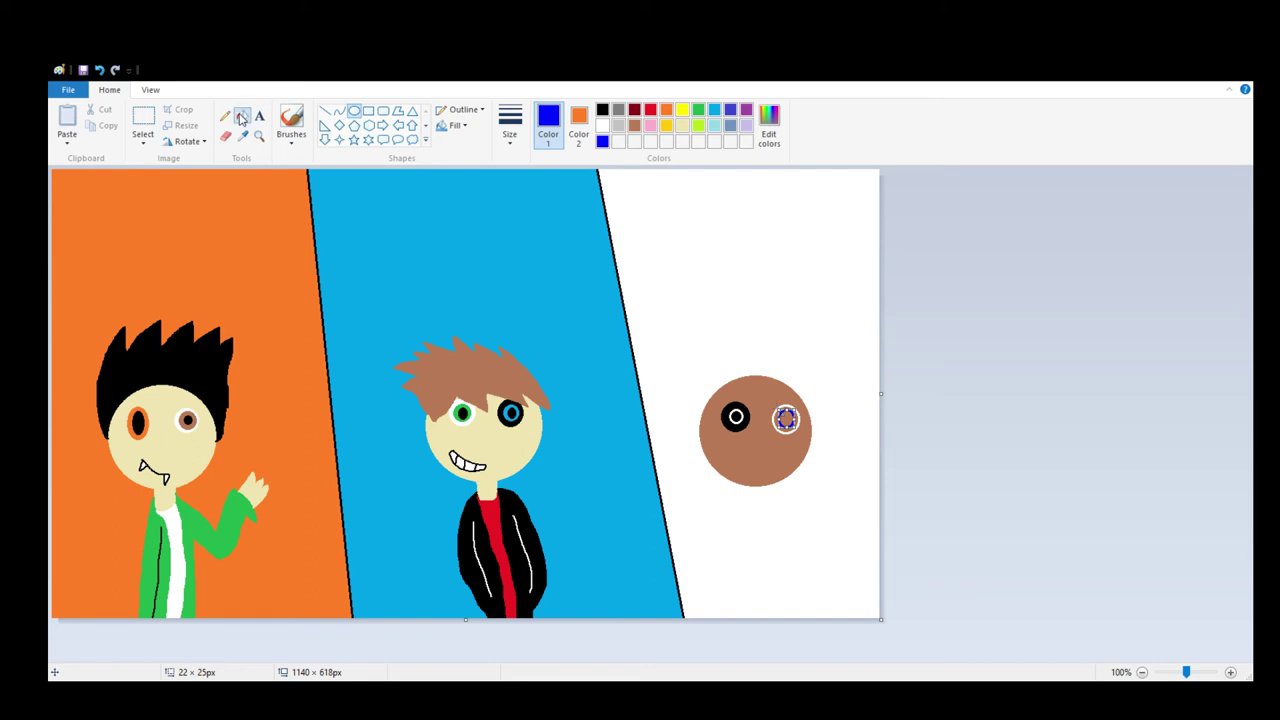
Draw a black pupil about 14 × 16 px inside the blue iris ring and fill it black
click(602, 110)
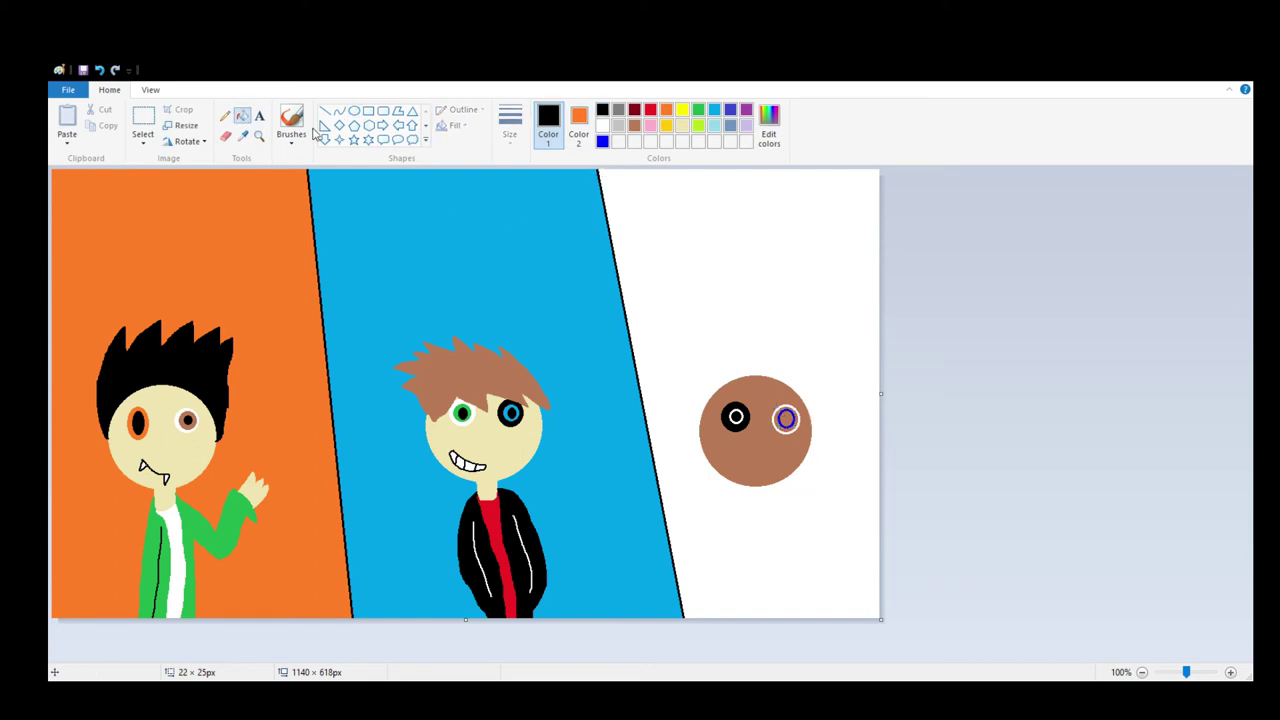
click(354, 111)
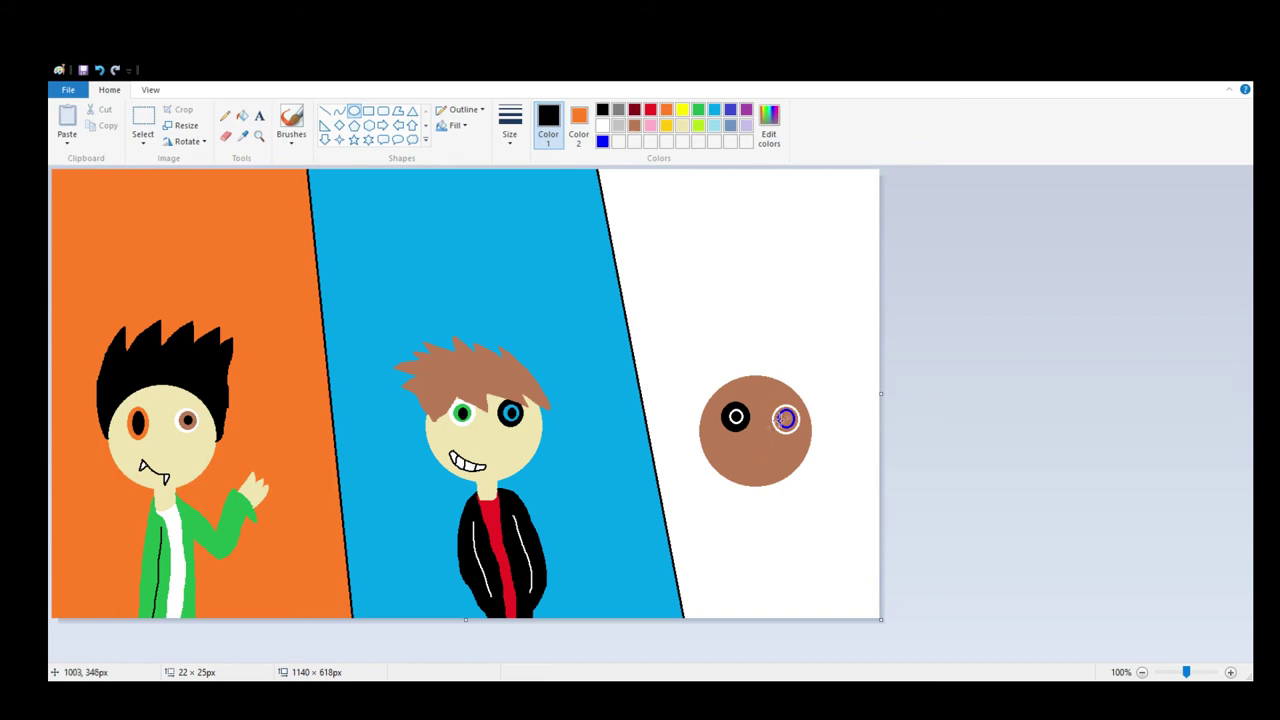
mouse_move(783, 415)
mouse_down()
mouse_move(791, 424)
mouse_move(778, 408)
mouse_up()
click(242, 117)
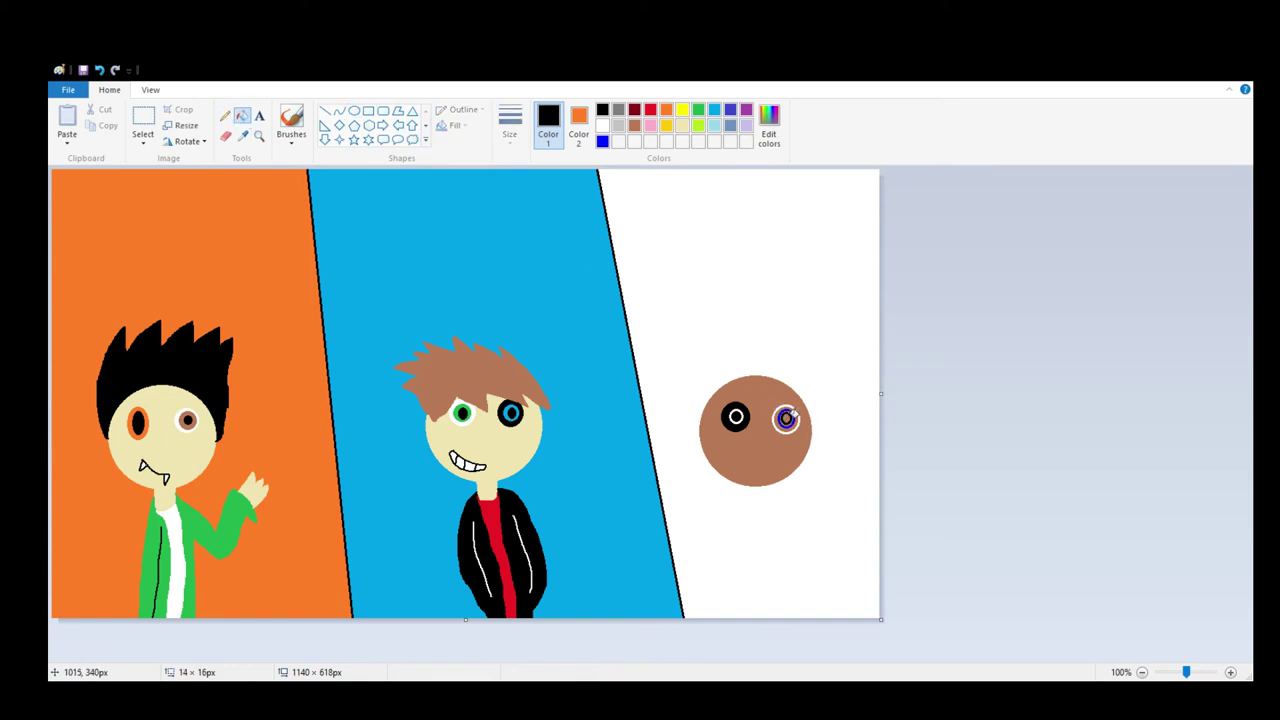
Fill the brown gaps between the black pupil and the iris ring with the custom blue, undoing any fill that covers the pupil
click(603, 142)
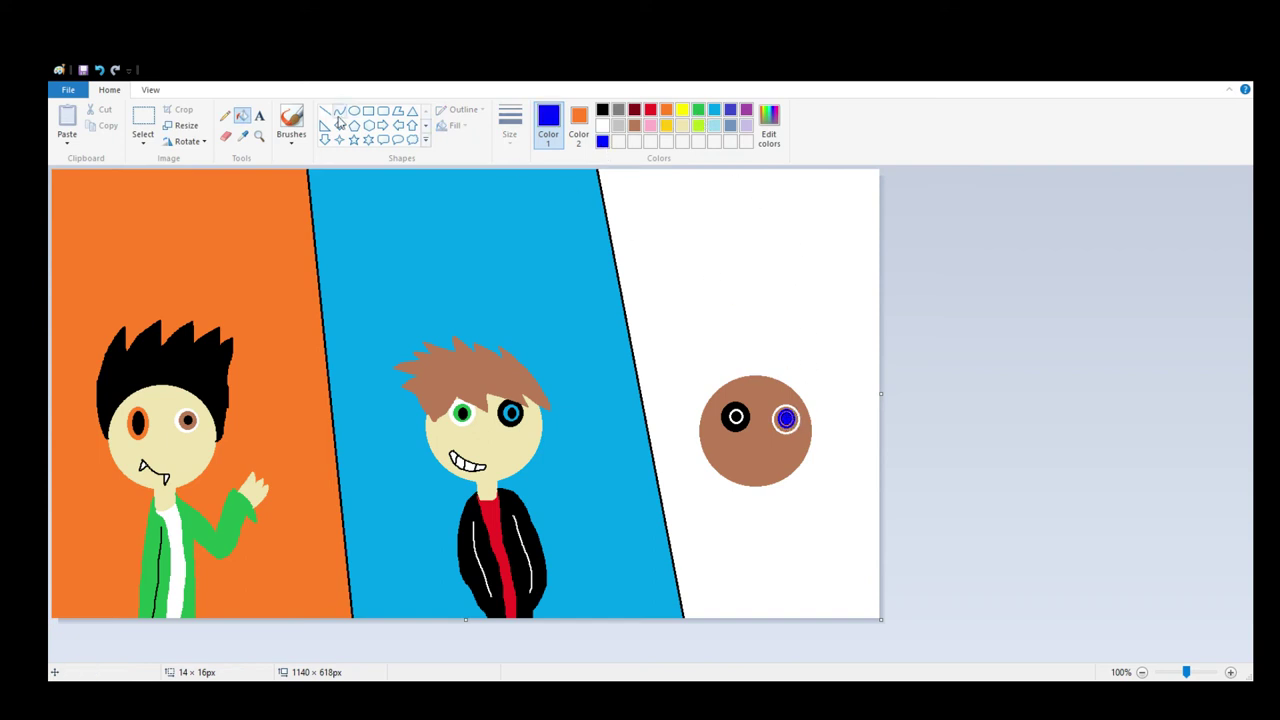
click(99, 70)
click(1231, 672)
click(1231, 672)
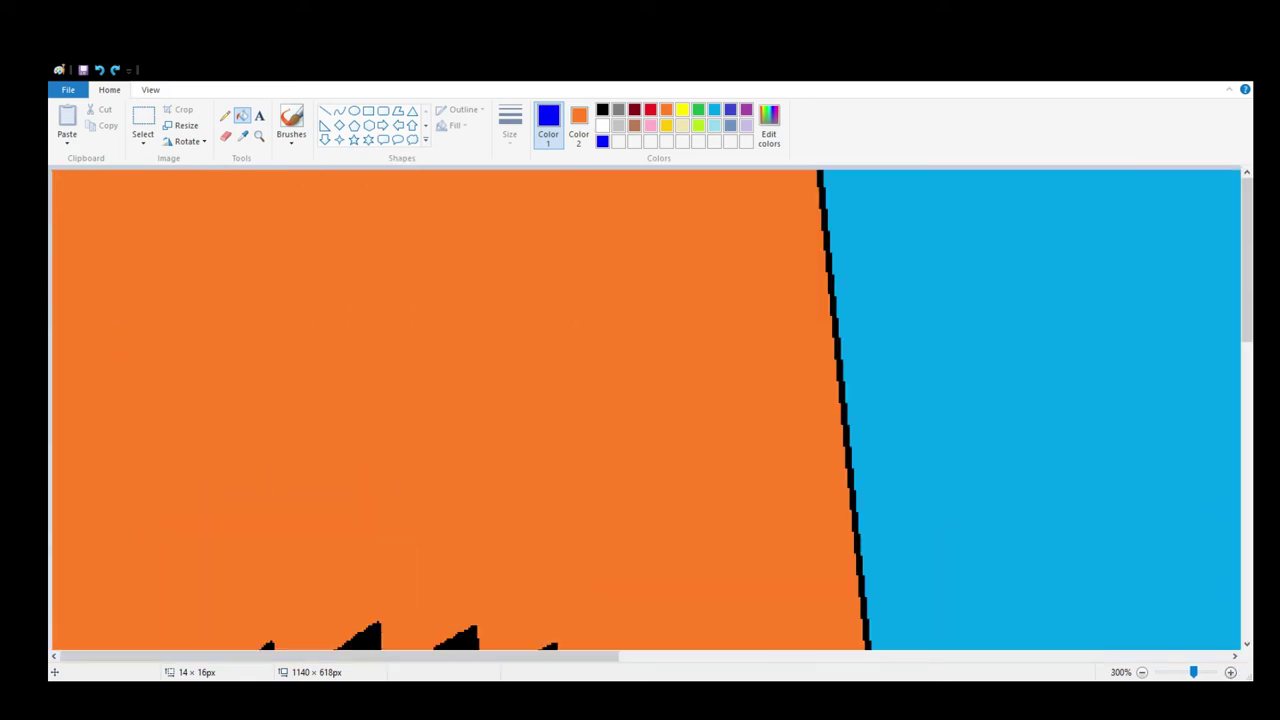
drag(622, 659, 910, 672)
scroll(923, 543, down, 5)
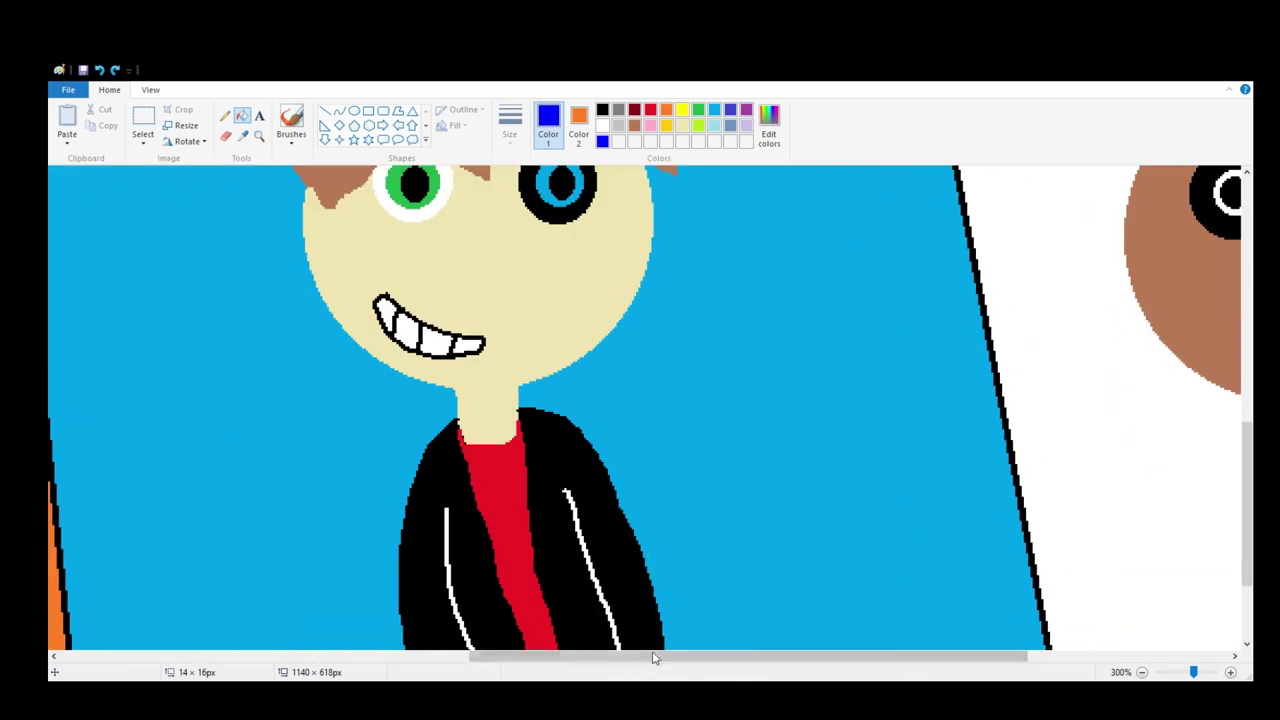
scroll(944, 599, right, 10)
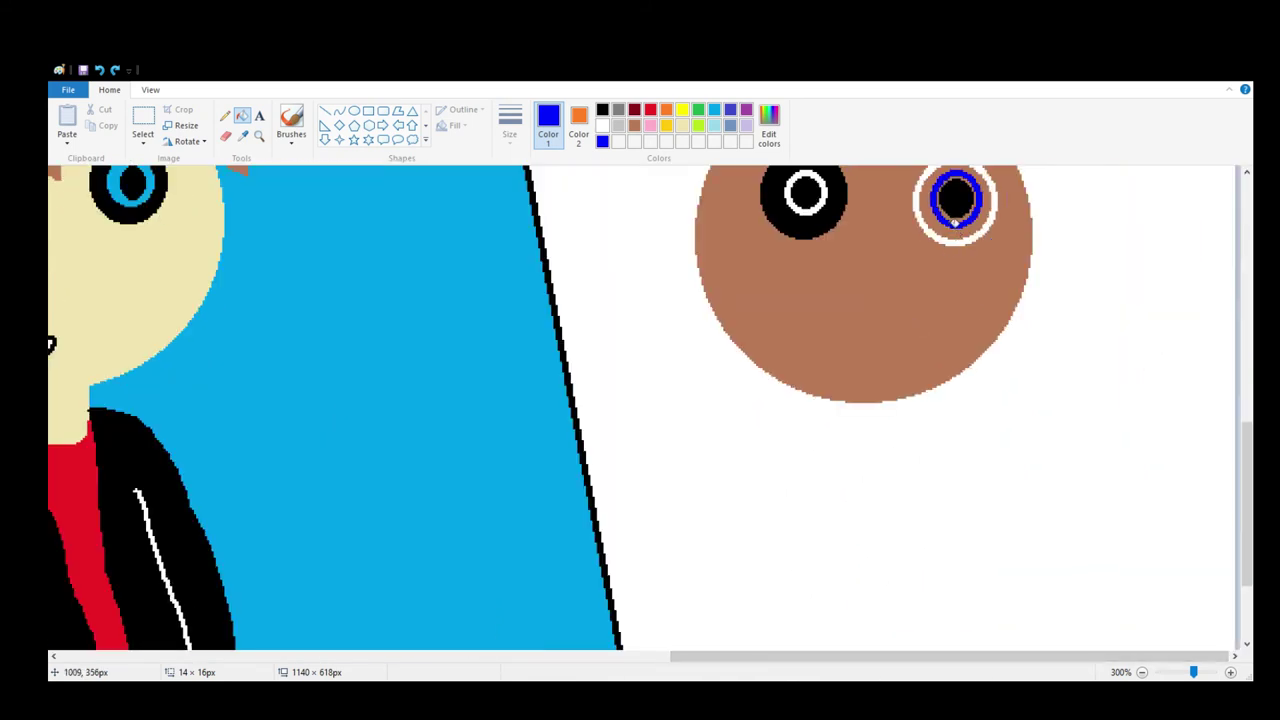
click(956, 212)
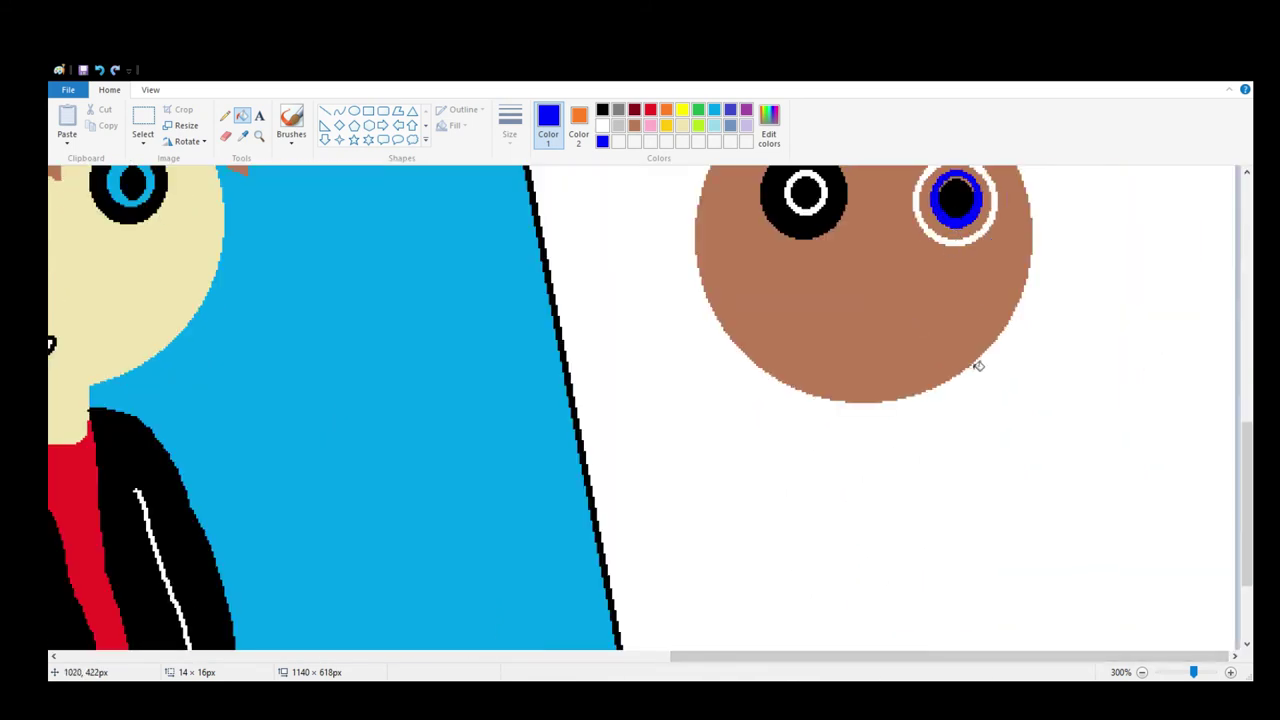
click(945, 186)
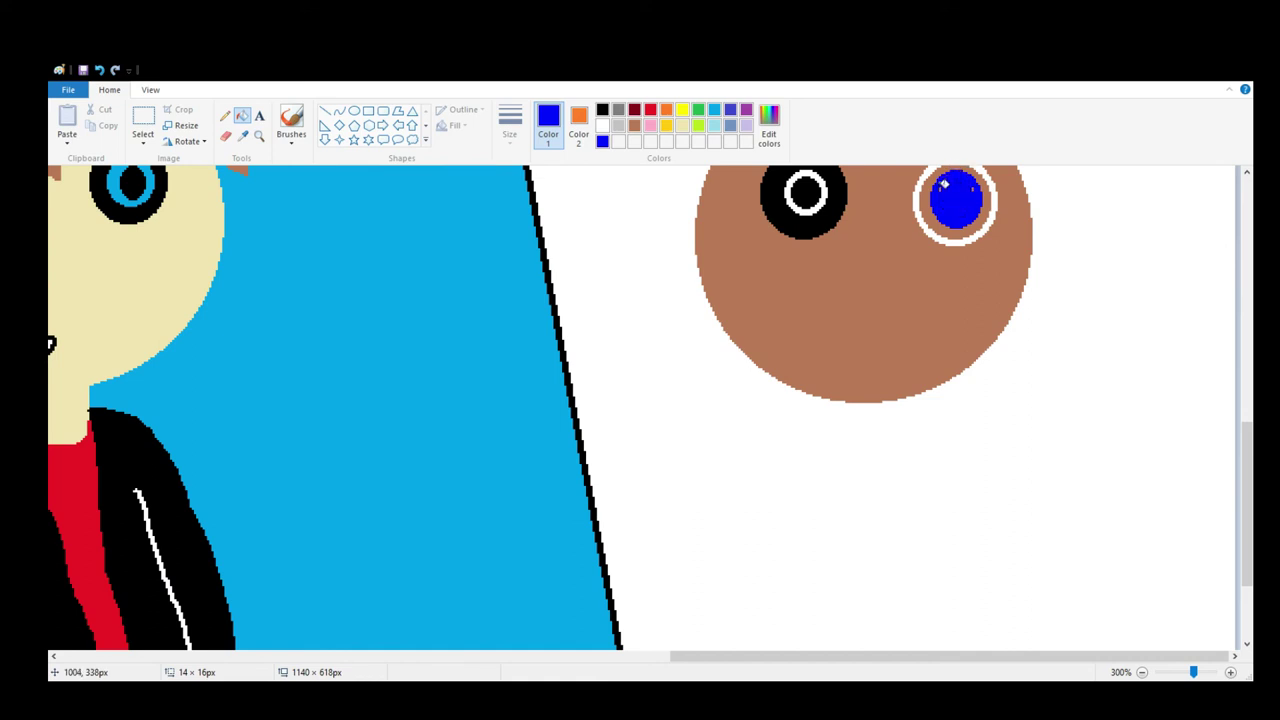
click(100, 70)
click(225, 115)
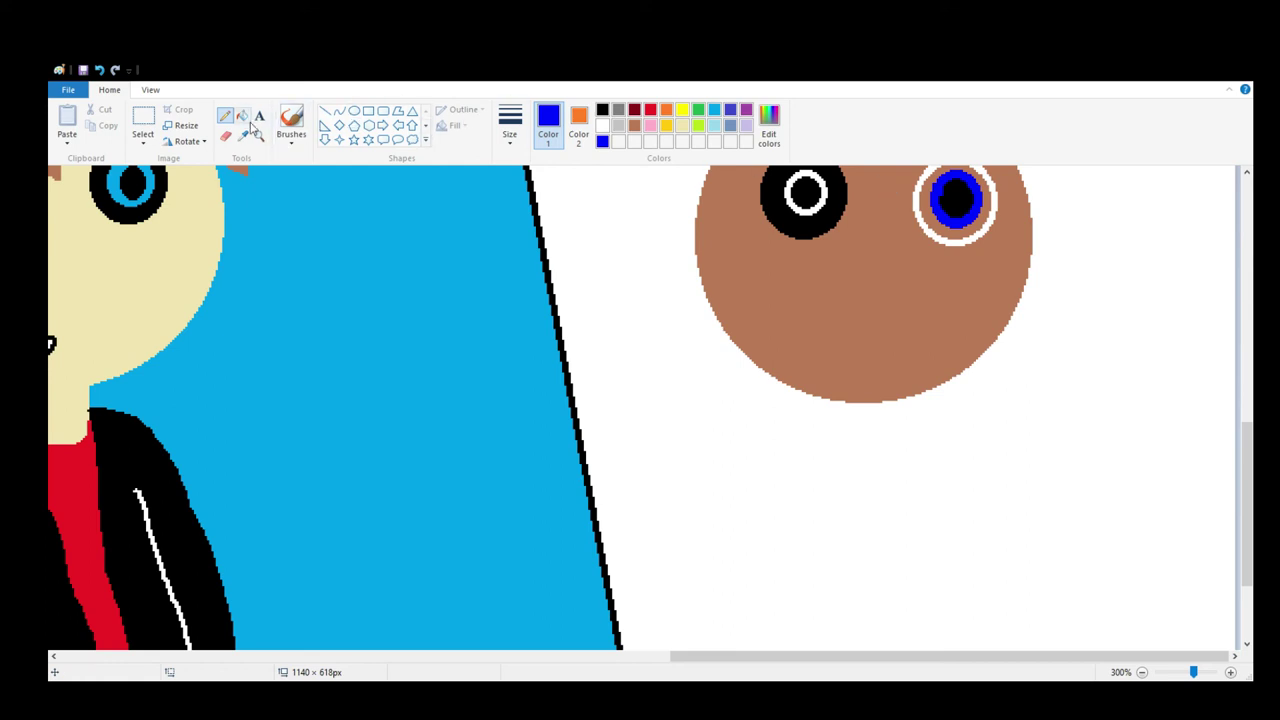
Fill the ring inside the black eye white and the area around the blue iris white
click(242, 115)
click(602, 125)
click(801, 189)
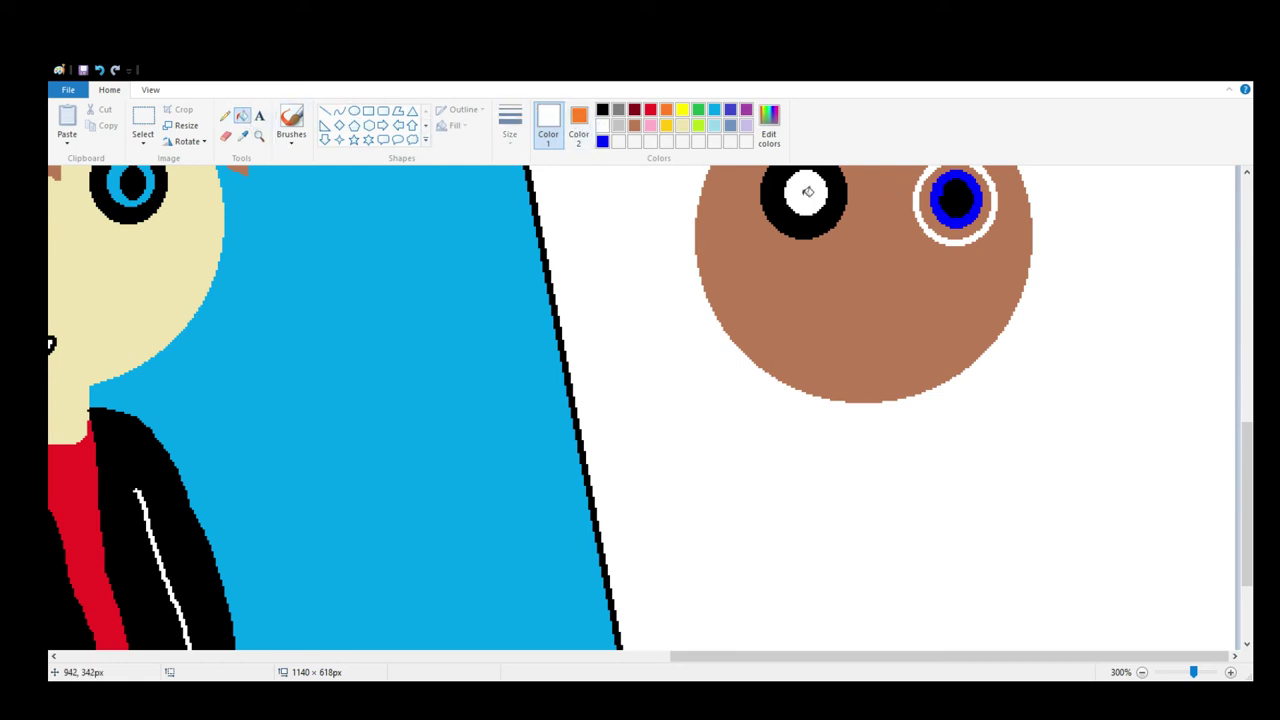
scroll(911, 460, up, 3)
click(965, 349)
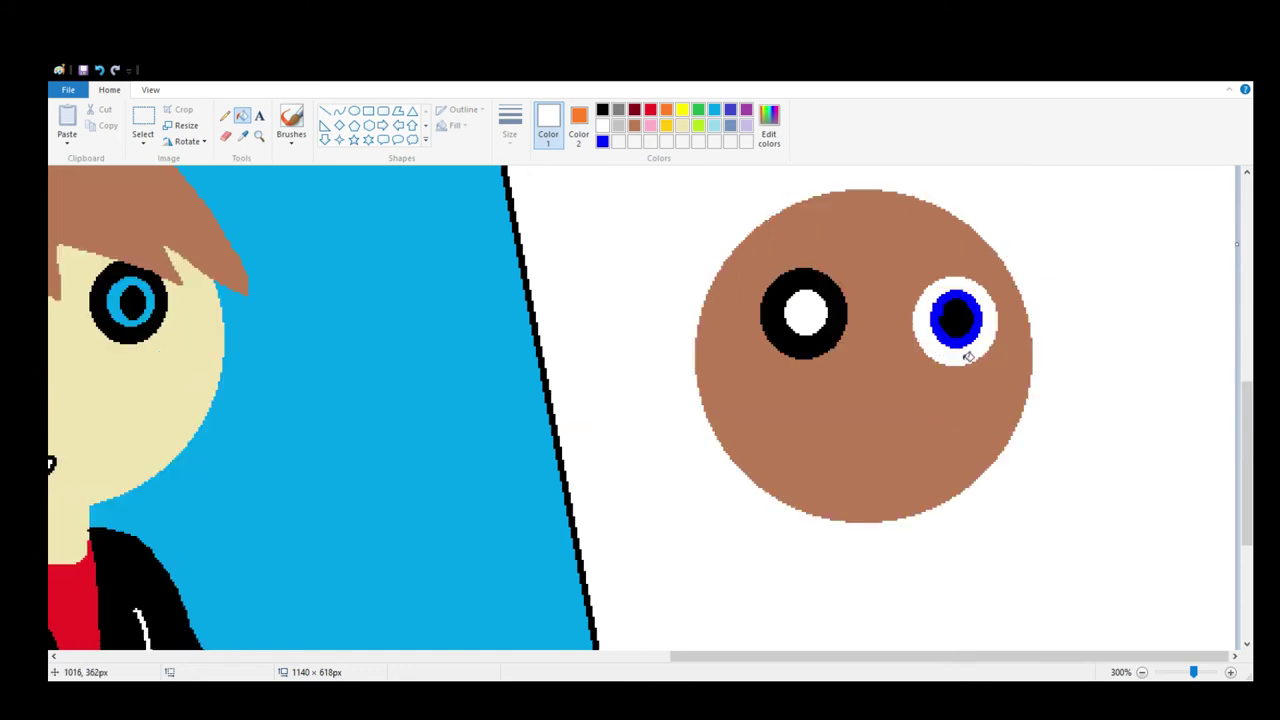
Draw a black open-mouth smile outline on the lower part of the brown face with the Pencil
click(225, 116)
click(602, 109)
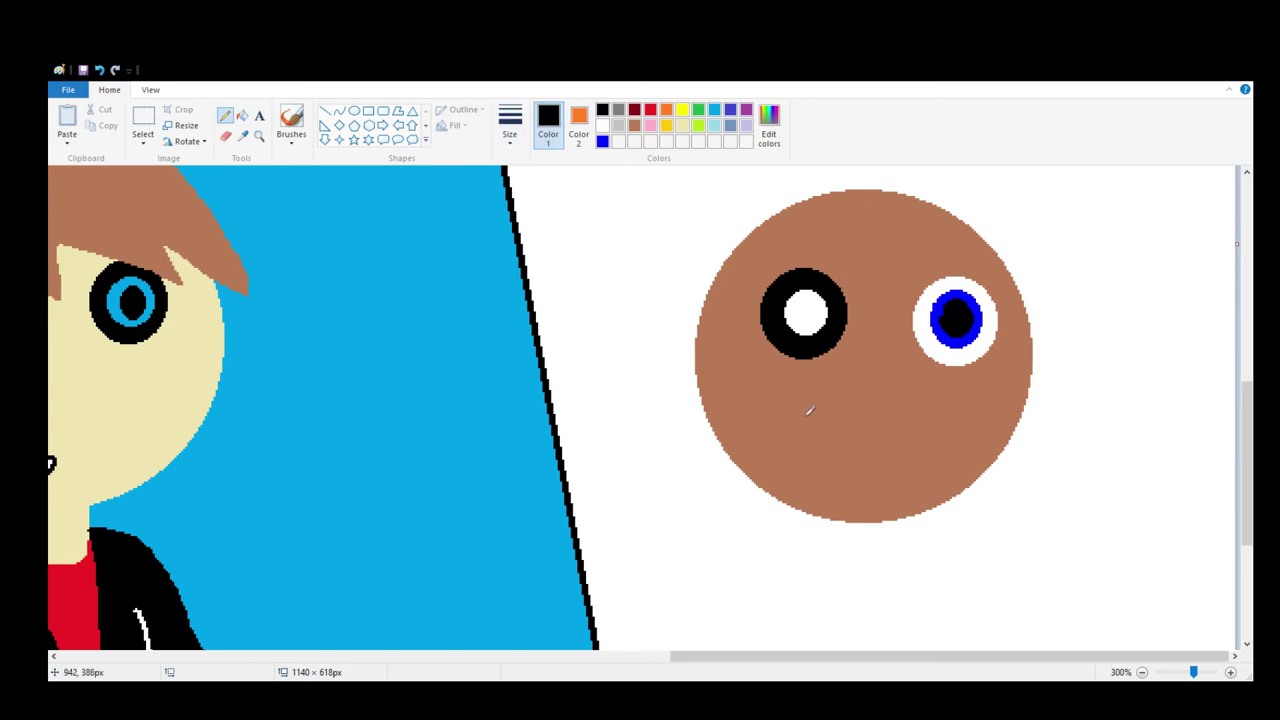
mouse_move(784, 414)
mouse_down()
mouse_move(832, 450)
mouse_move(879, 455)
mouse_up()
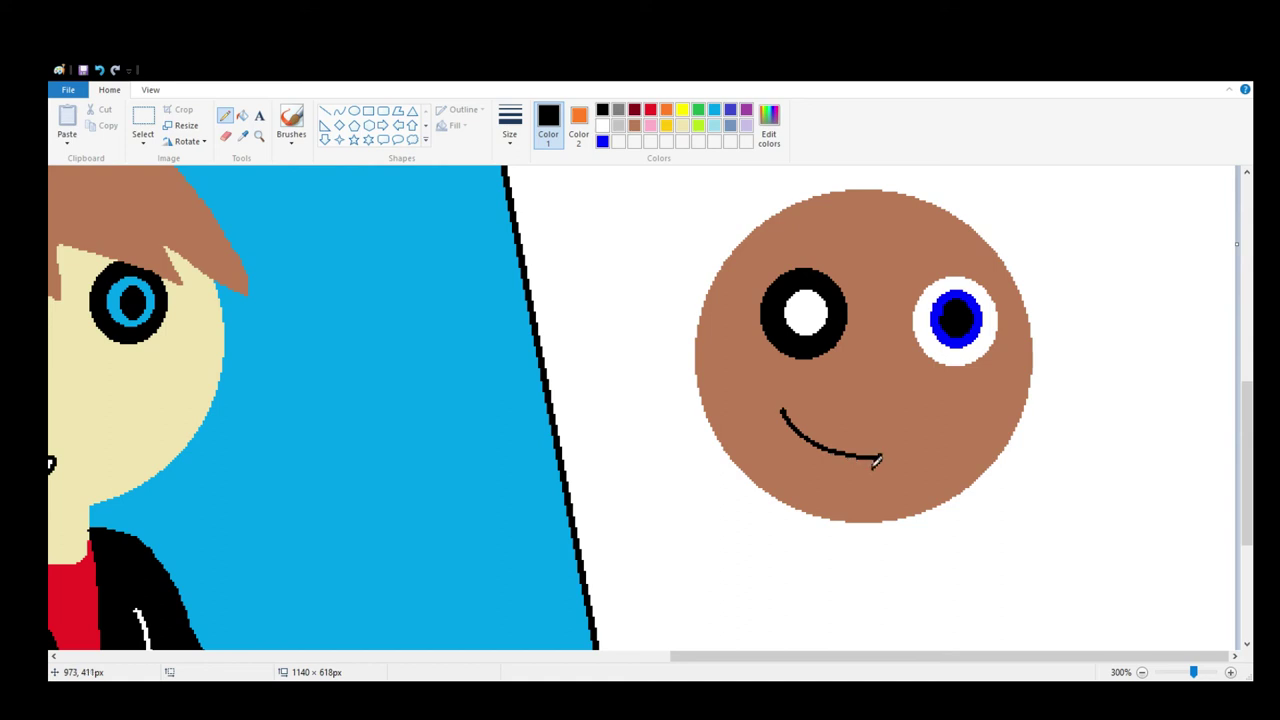
mouse_move(877, 459)
mouse_down()
mouse_move(847, 489)
mouse_move(821, 488)
mouse_move(782, 410)
mouse_up()
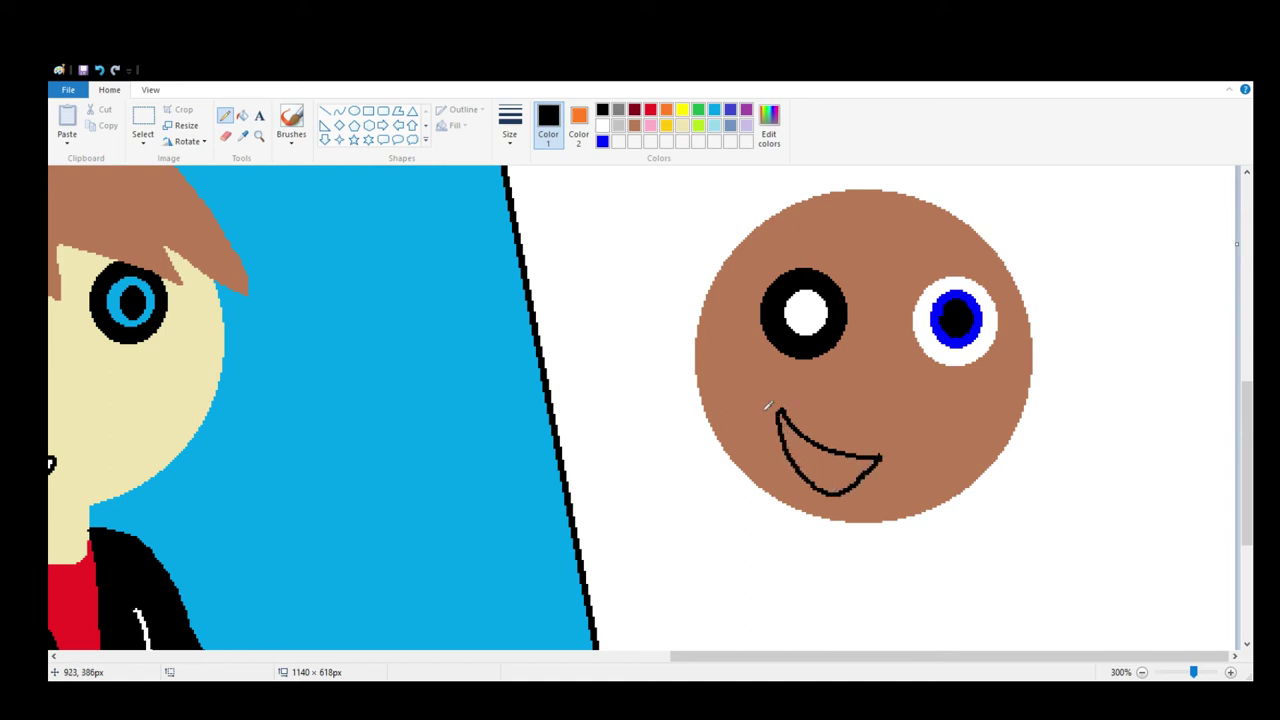
Draw a red tongue at the bottom of the brown face's open mouth, fill it red, and fill the rest of the mouth black
click(650, 111)
click(242, 116)
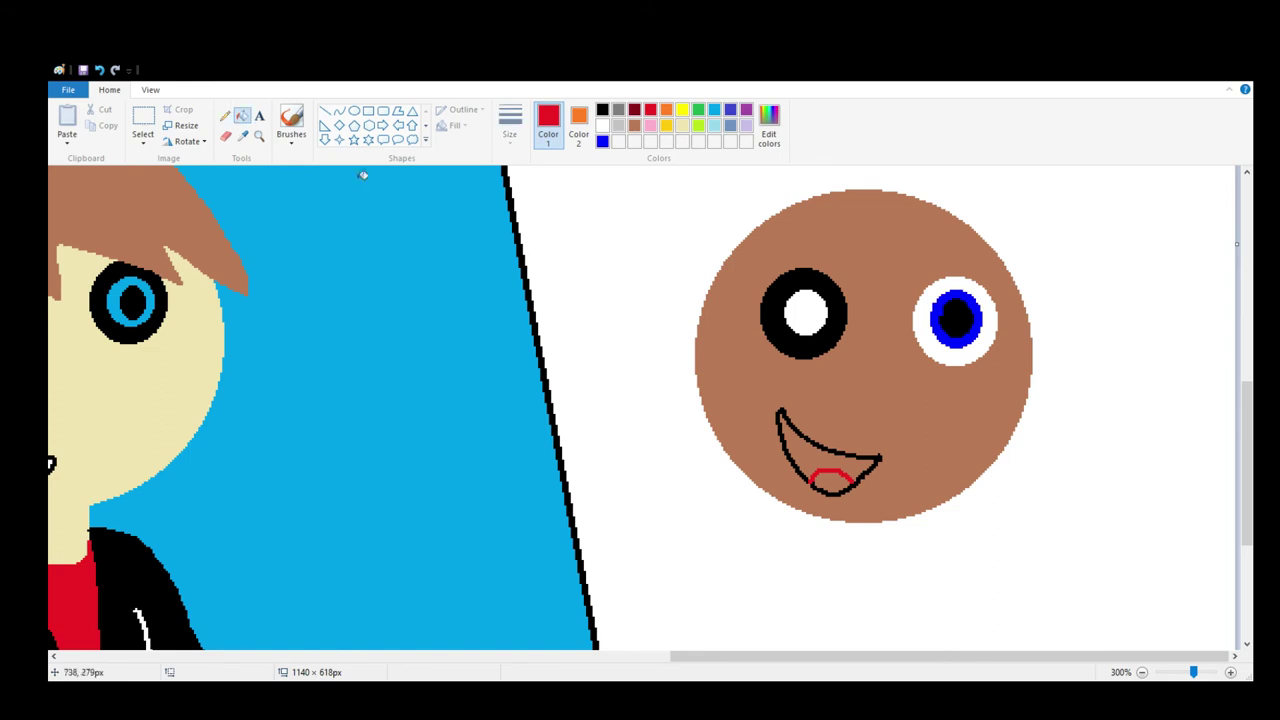
click(840, 482)
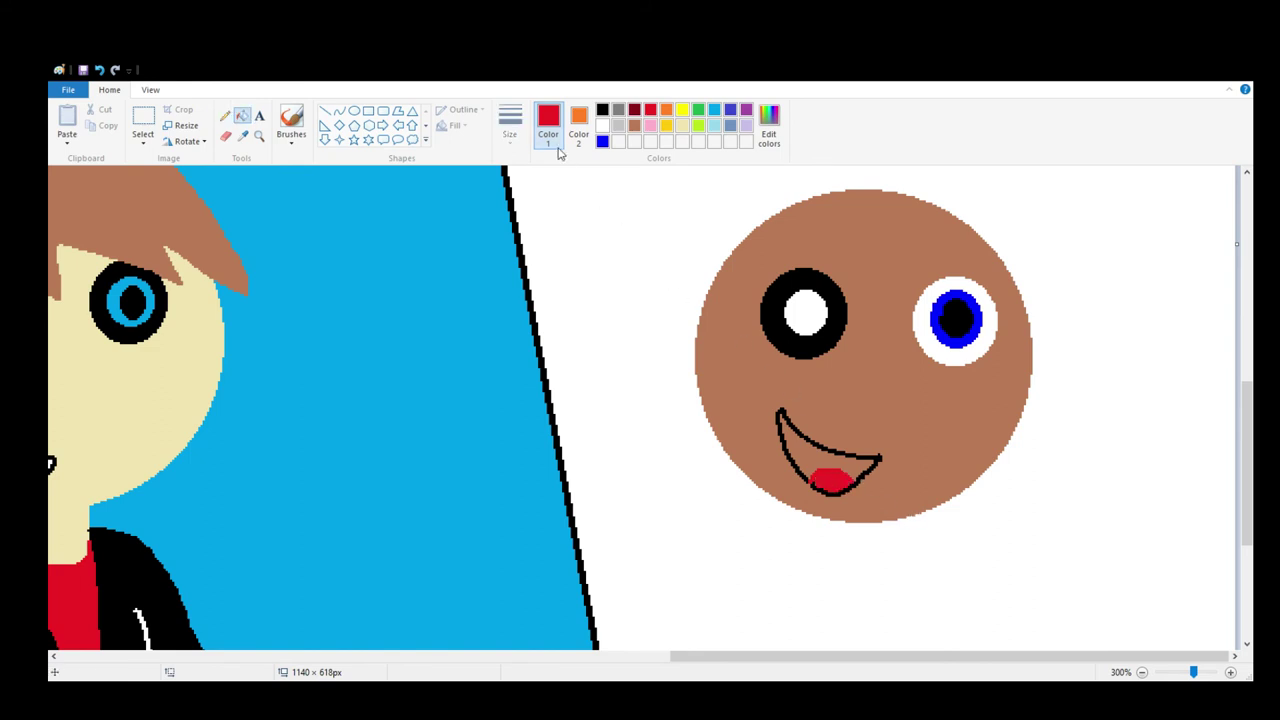
click(601, 111)
click(848, 458)
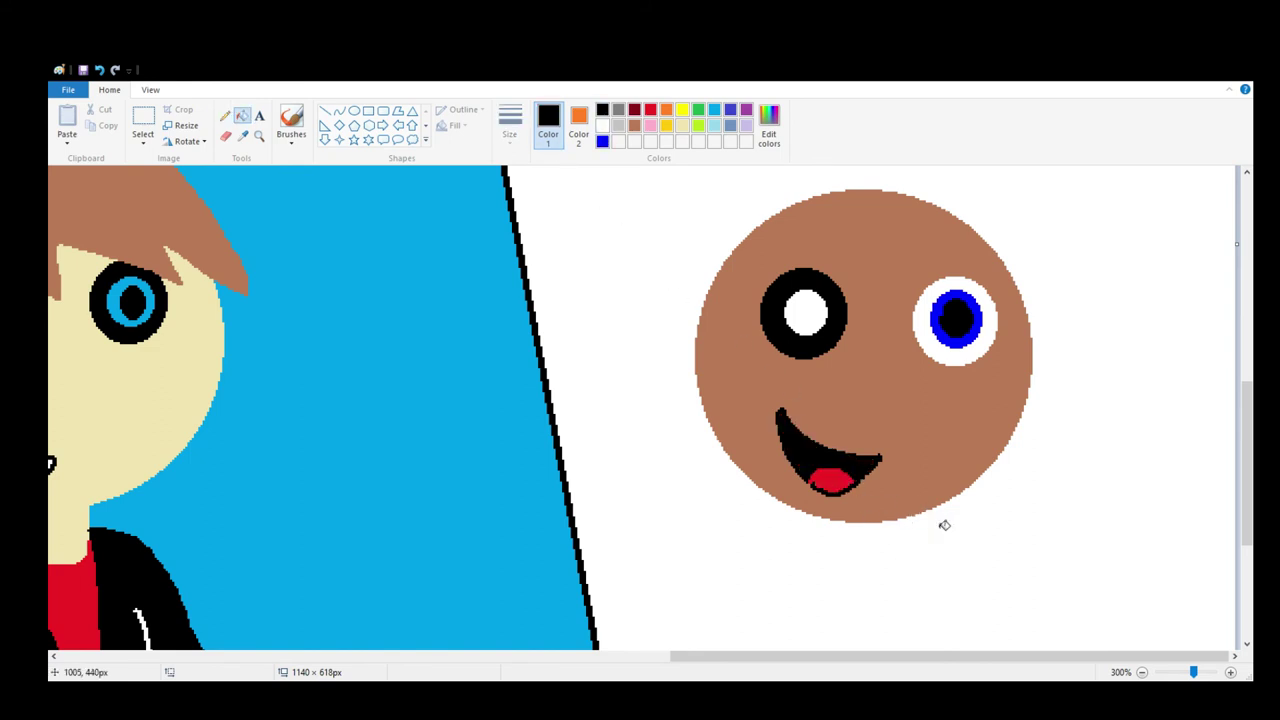
Try a black freehand hair outline with side tufts above the brown head using the Pencil, and undo it
click(1143, 672)
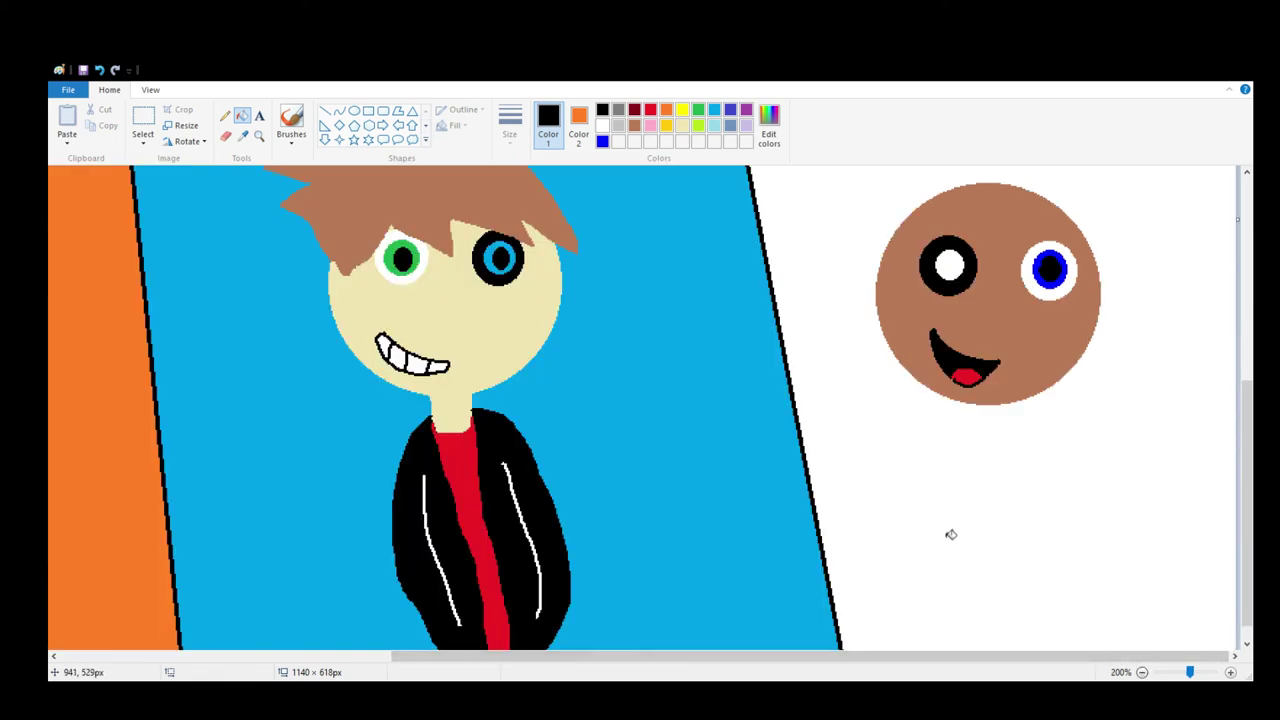
scroll(951, 535, up, 4)
scroll(935, 522, down, 1)
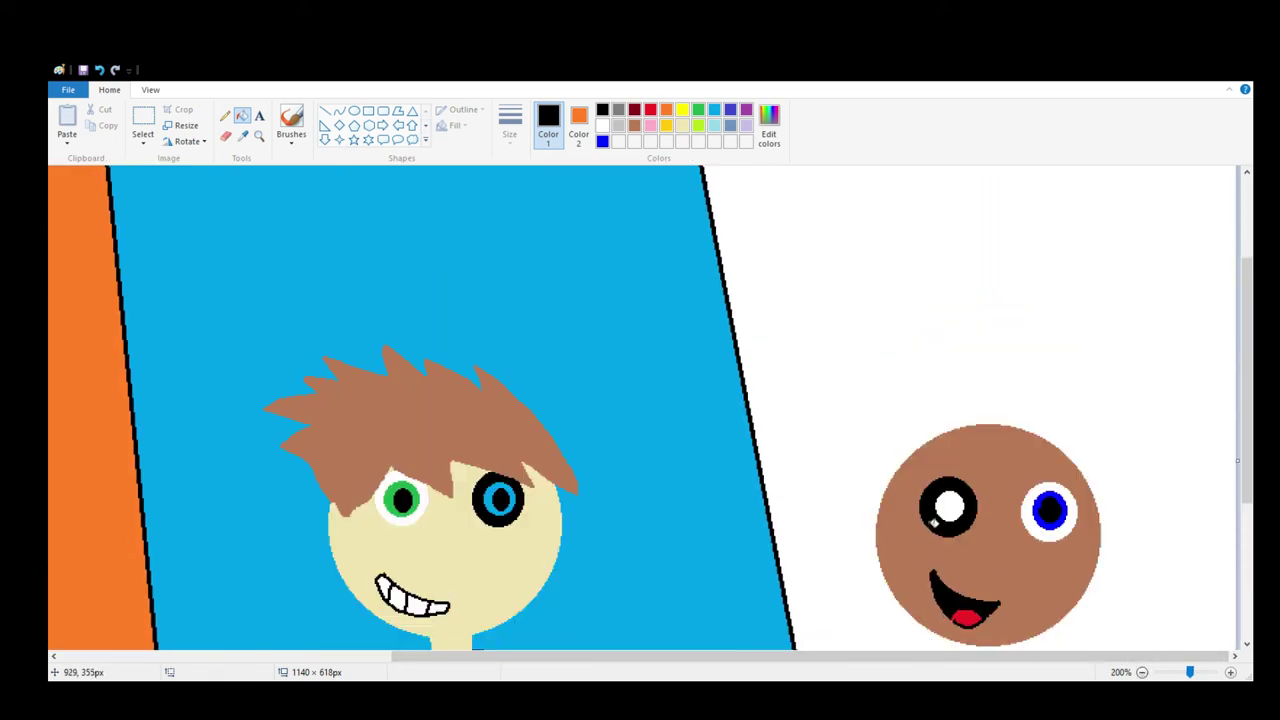
click(225, 115)
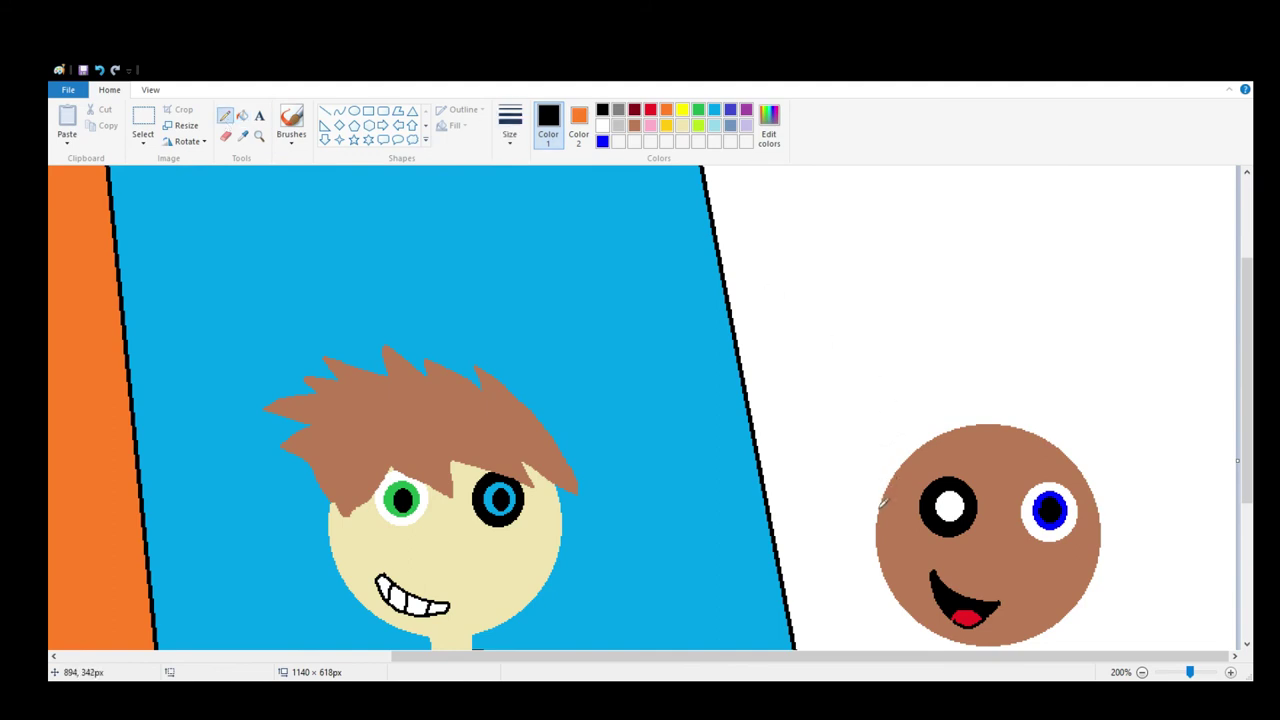
mouse_move(877, 514)
mouse_down()
mouse_move(870, 468)
mouse_move(899, 454)
mouse_move(889, 385)
mouse_move(934, 336)
mouse_move(973, 332)
mouse_move(1064, 375)
mouse_move(1071, 440)
mouse_move(1097, 480)
mouse_up()
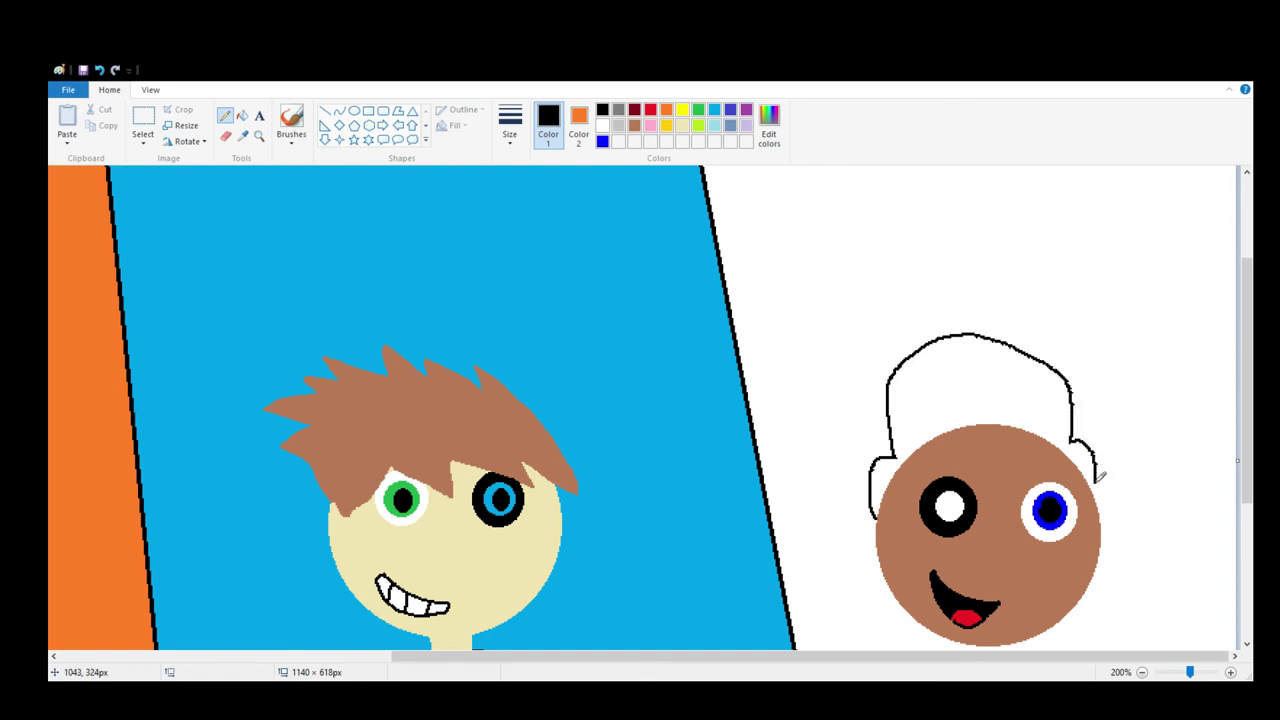
click(99, 69)
click(99, 69)
Draw a black hair ellipse about 136 × 110 px over the top of the brown head and fill it black
click(354, 111)
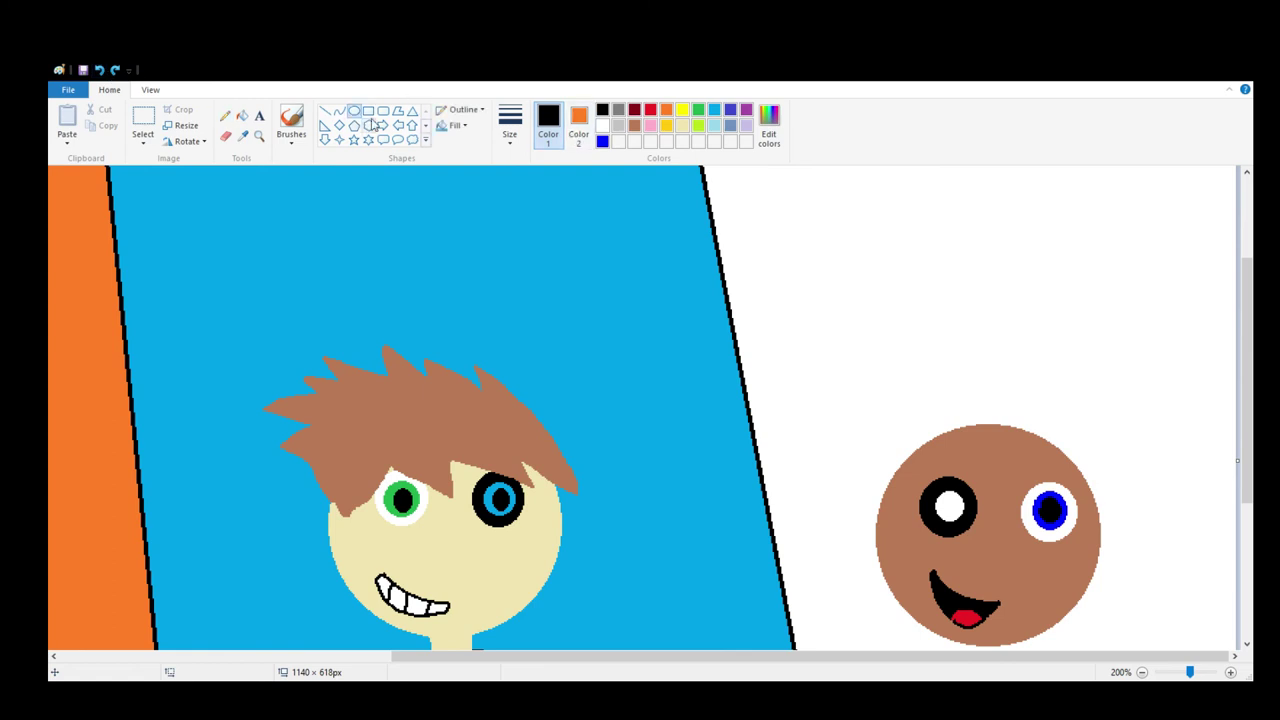
mouse_move(891, 330)
mouse_down()
mouse_move(950, 361)
mouse_move(1073, 482)
mouse_up()
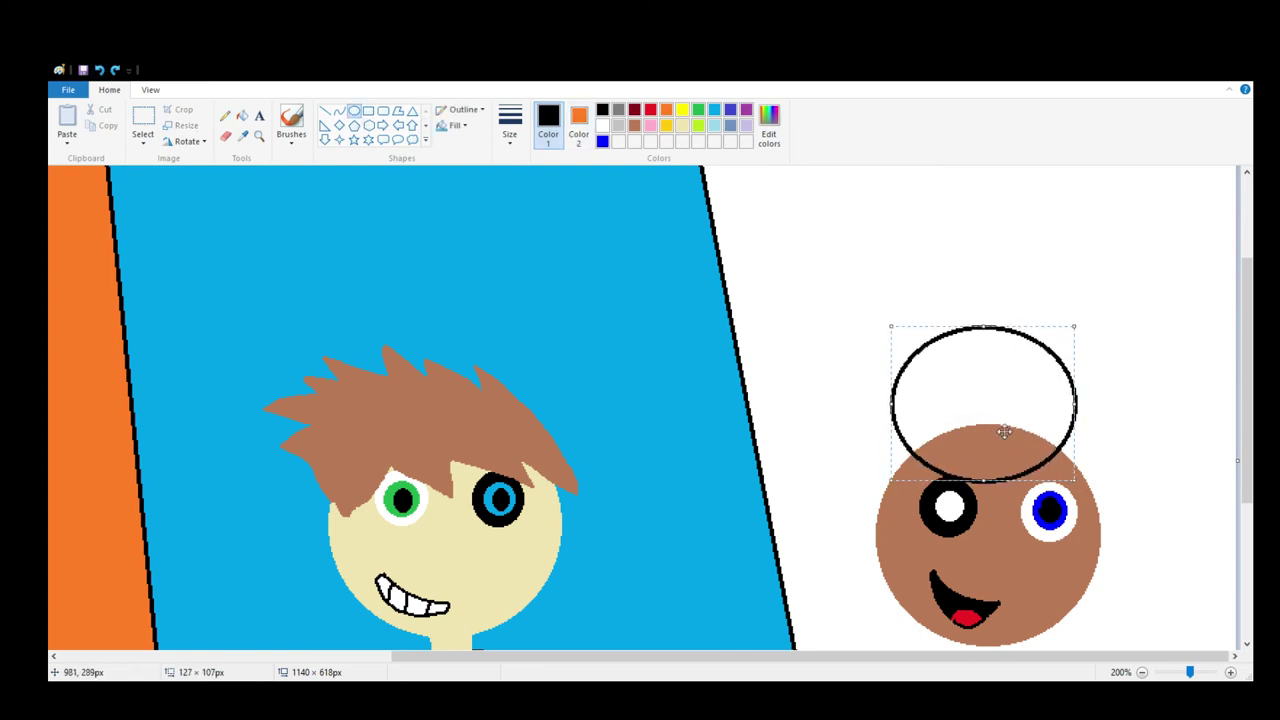
drag(1074, 329, 1086, 322)
drag(1017, 394, 1015, 395)
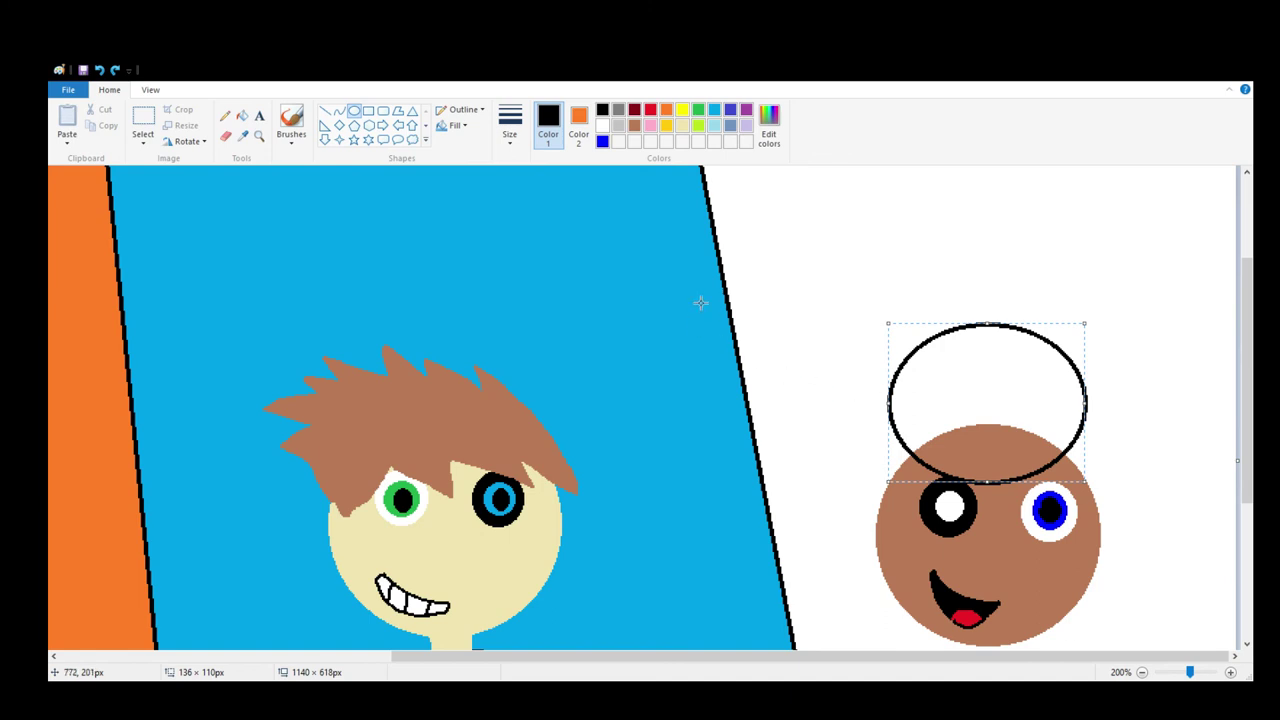
click(242, 116)
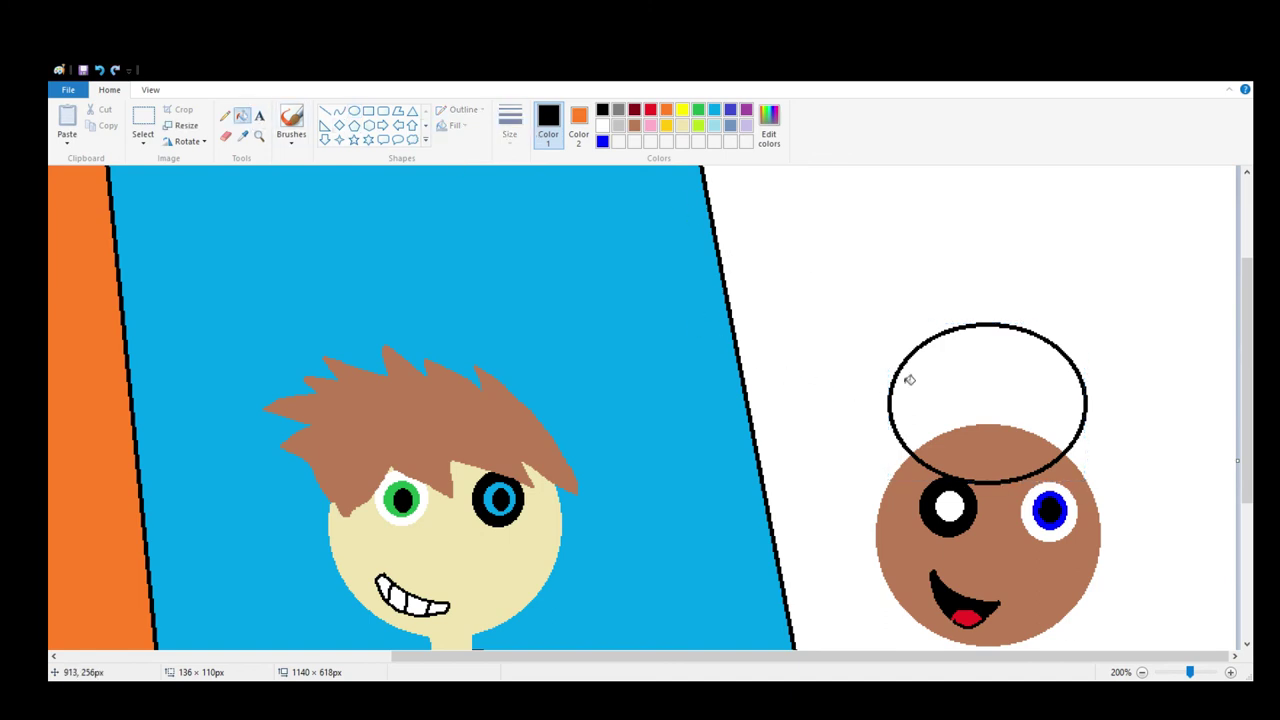
click(960, 356)
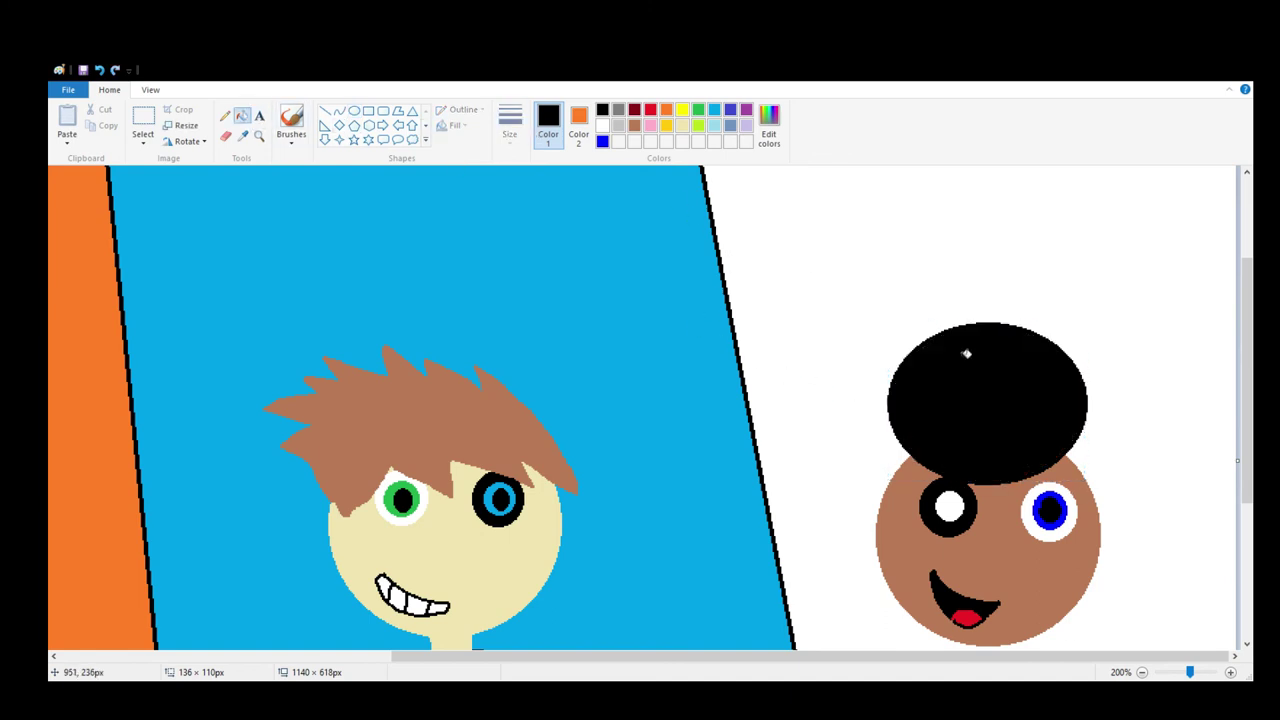
Sketch a Pencil sideburn beside the black eye, and undo it together with the hair's black fill and ellipse
click(225, 116)
drag(912, 448, 880, 496)
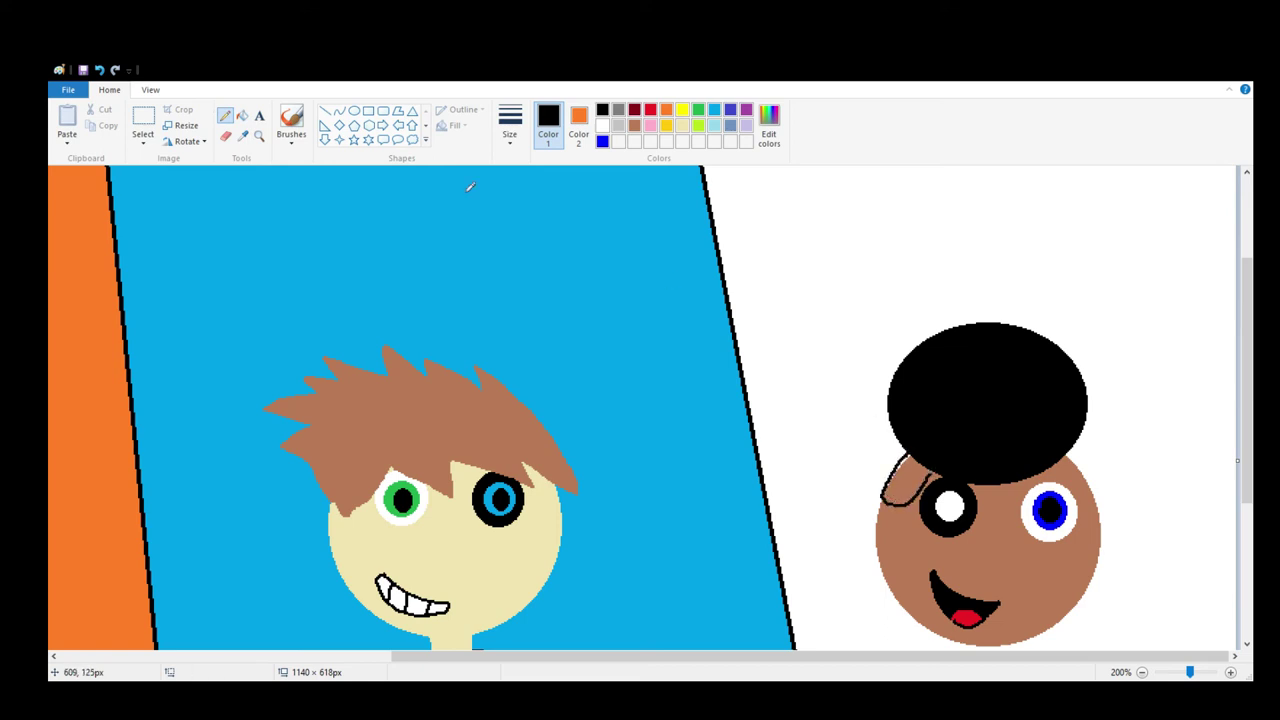
click(100, 69)
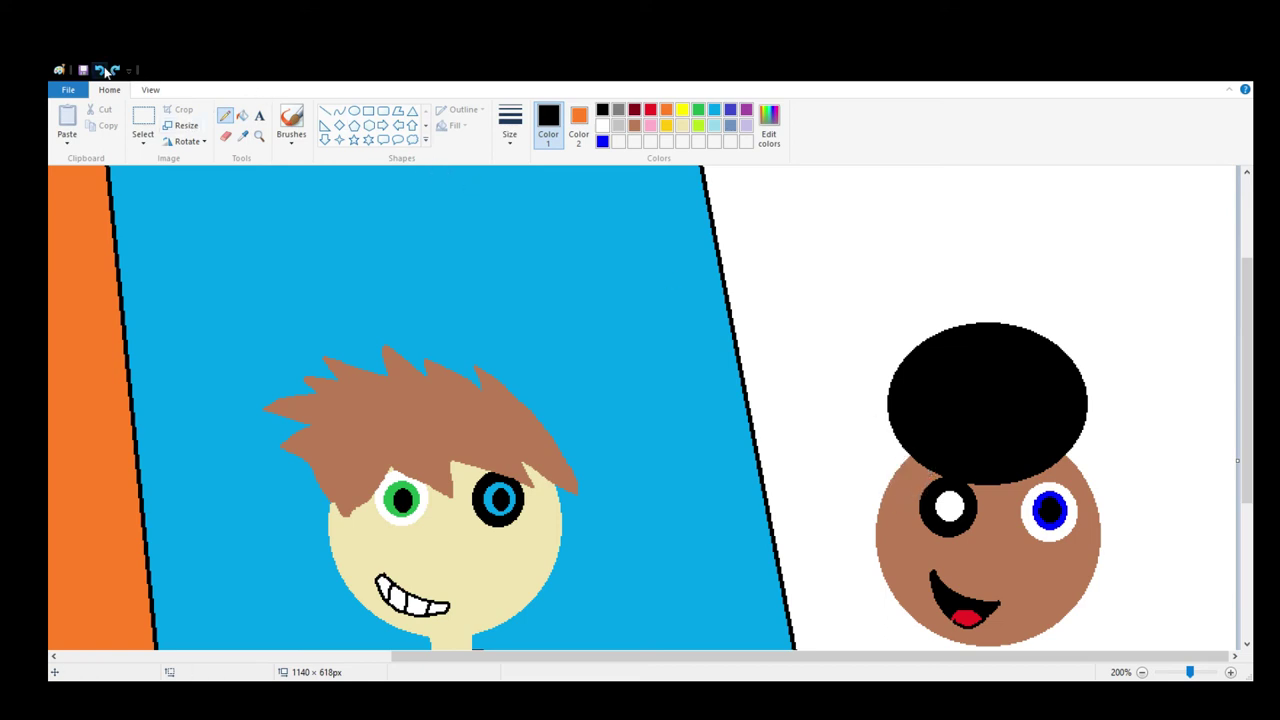
click(100, 69)
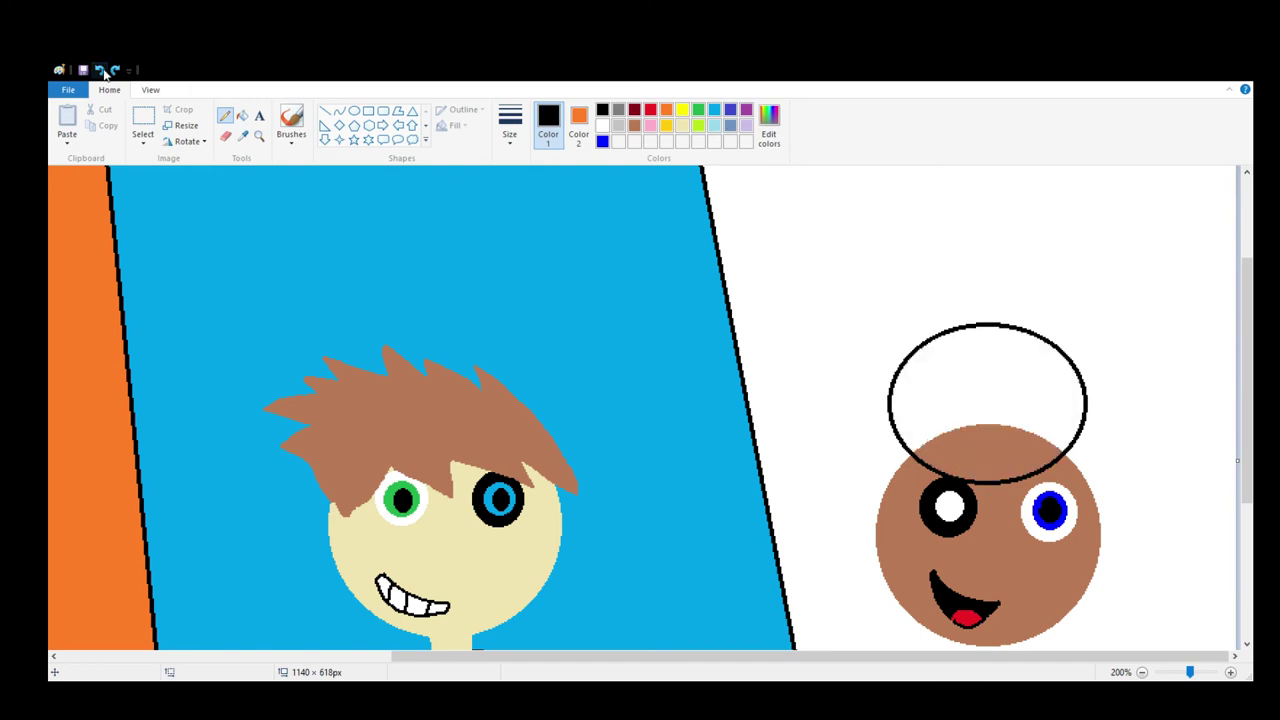
click(100, 69)
Draw a wider black hair ellipse about 169 × 128 px, centre it over the brown head, and fill all of it black
click(354, 110)
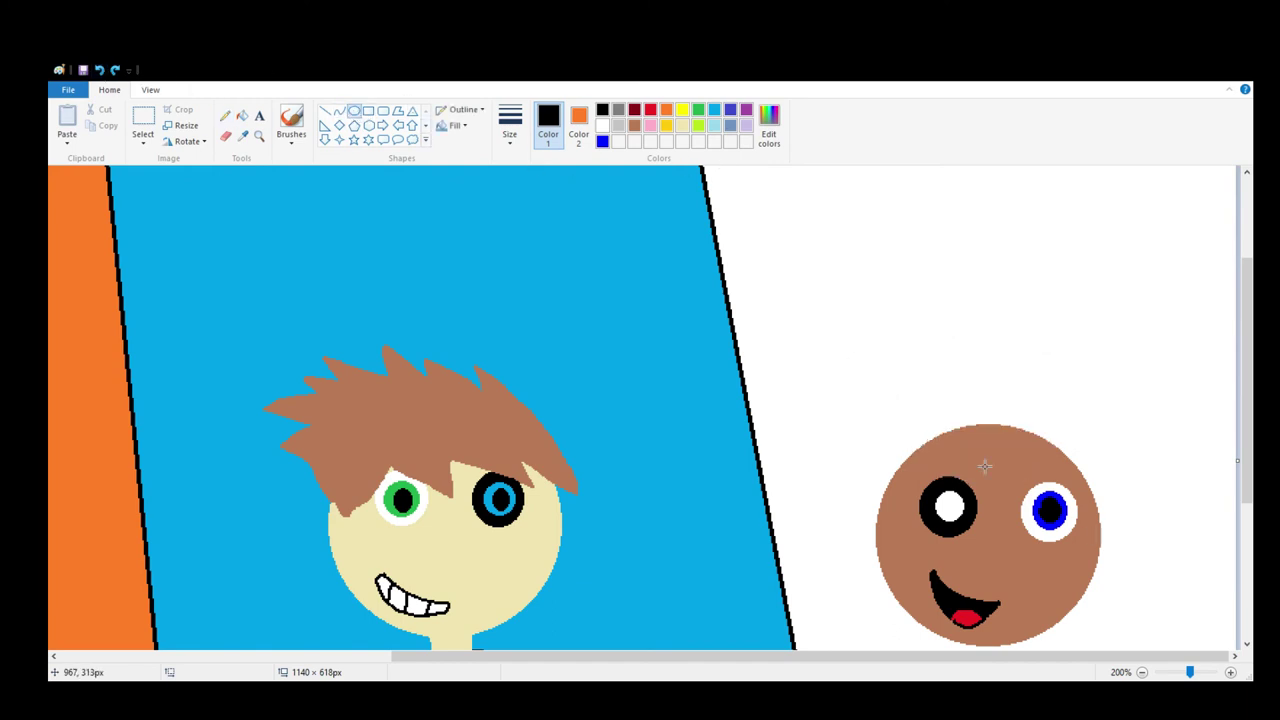
drag(877, 376, 1136, 574)
drag(1078, 494, 1059, 412)
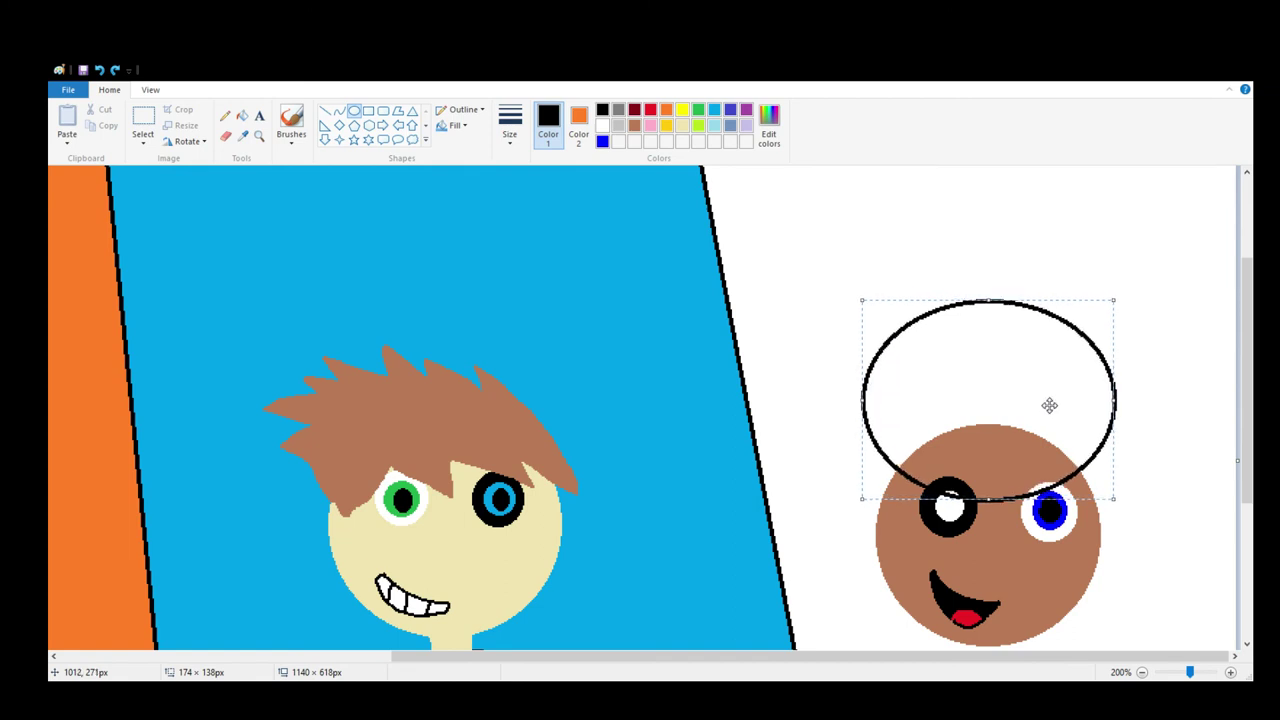
drag(862, 300, 870, 315)
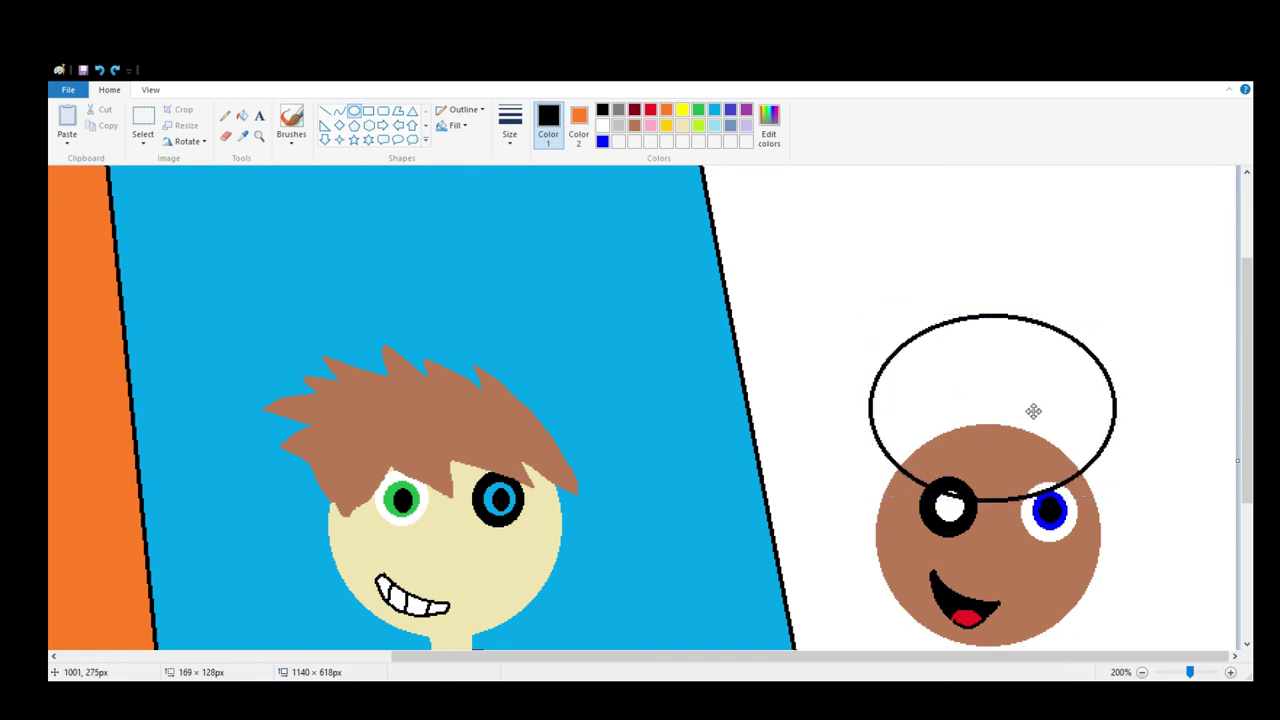
drag(1034, 411, 1030, 410)
click(243, 116)
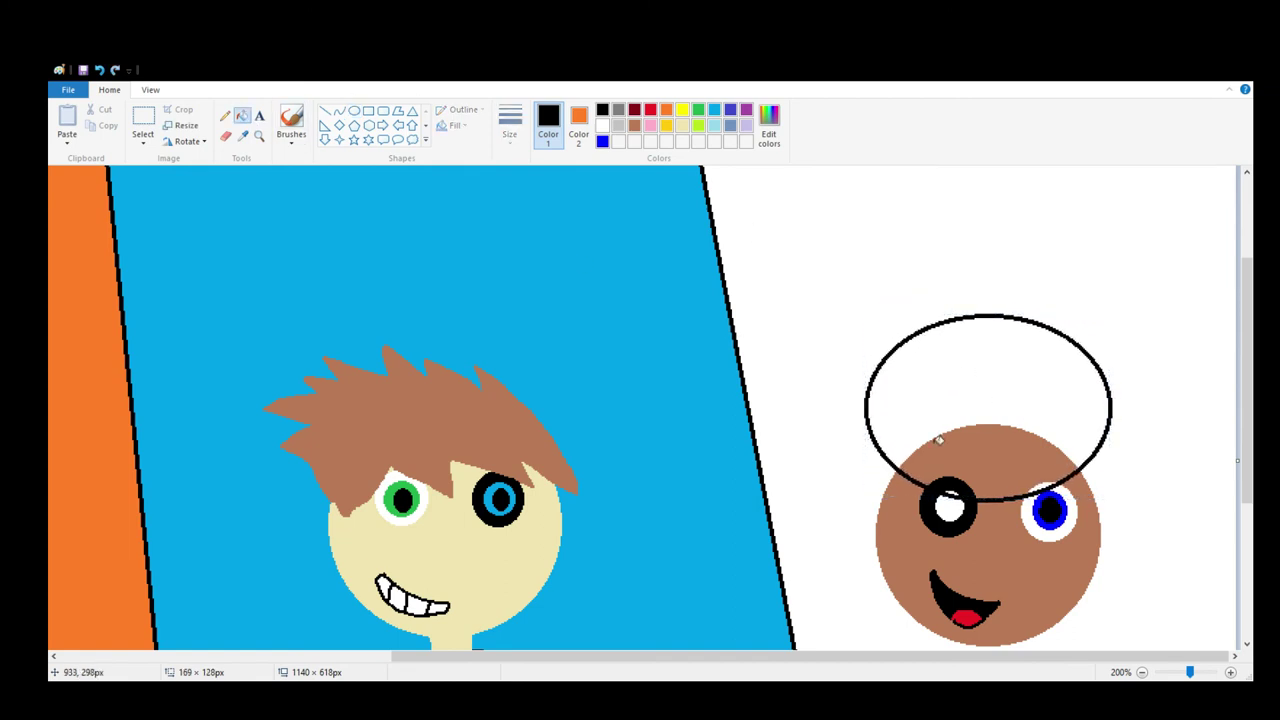
click(994, 464)
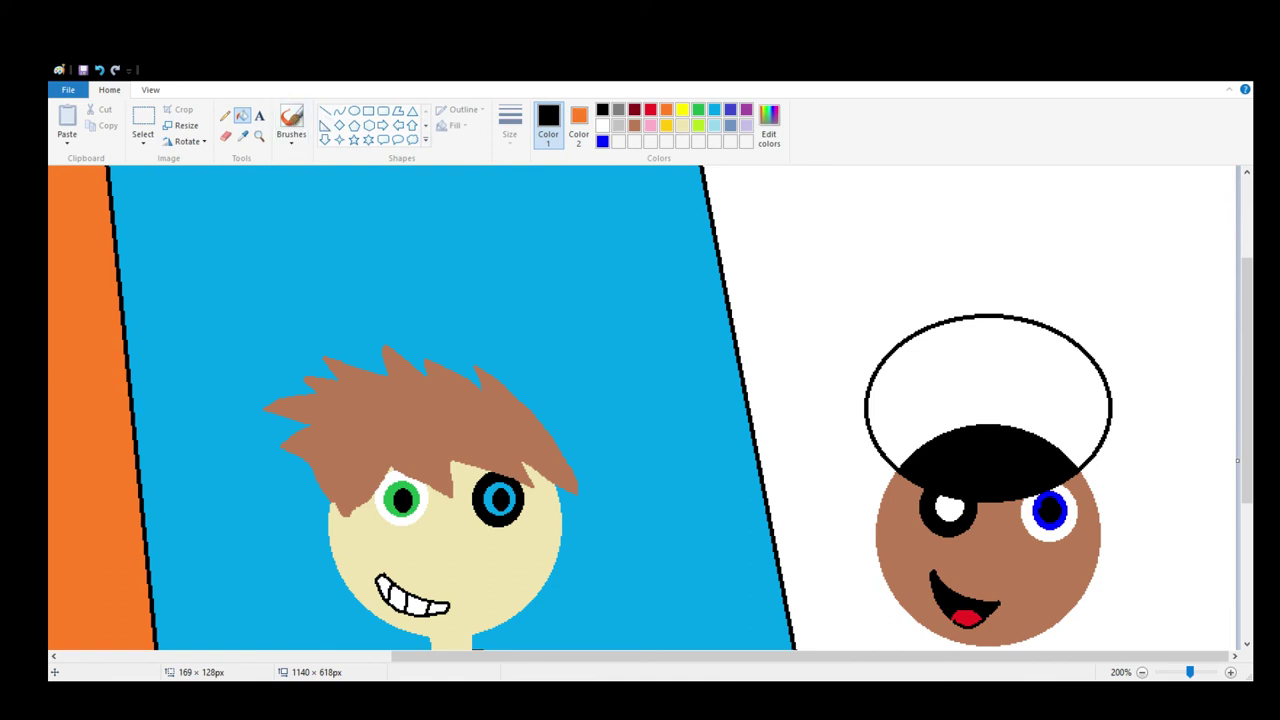
click(929, 360)
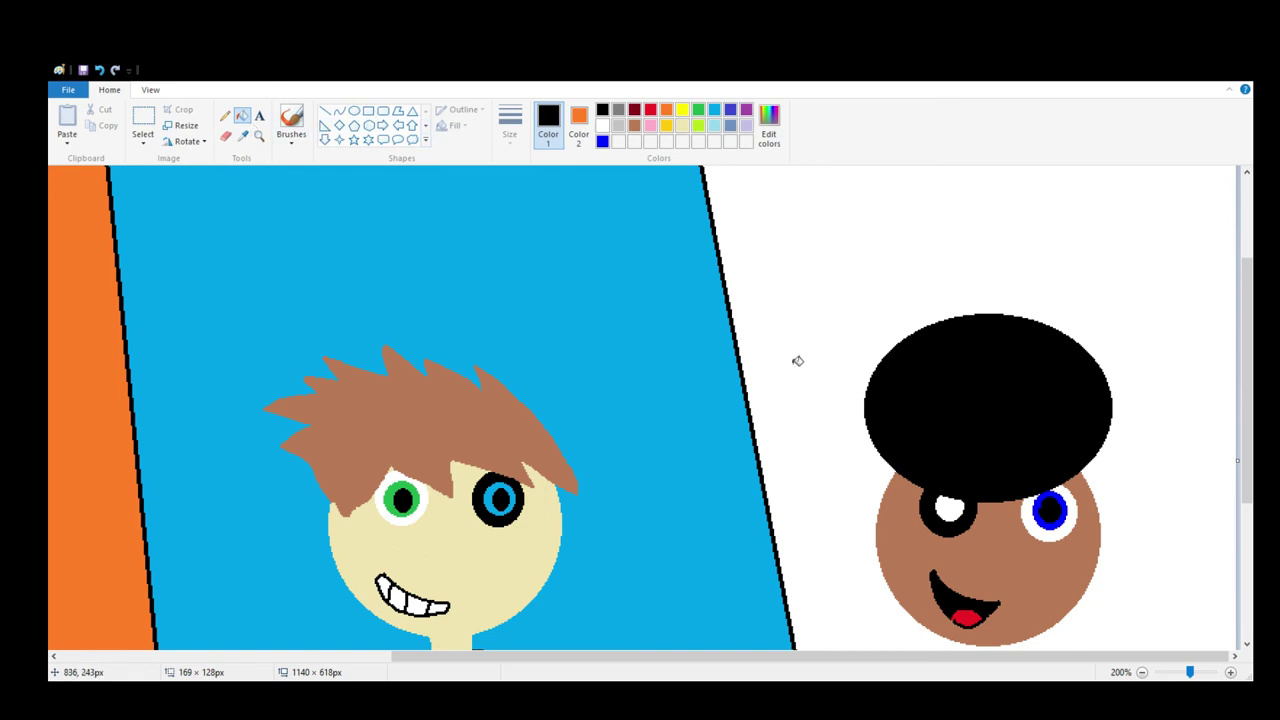
Add black-filled sideburn ovals under the hair, about 24 × 25 px beside the black eye and 18 × 24 px beside the blue eye
click(354, 111)
mouse_move(901, 468)
mouse_down()
mouse_move(896, 484)
mouse_move(916, 508)
mouse_move(878, 488)
mouse_up()
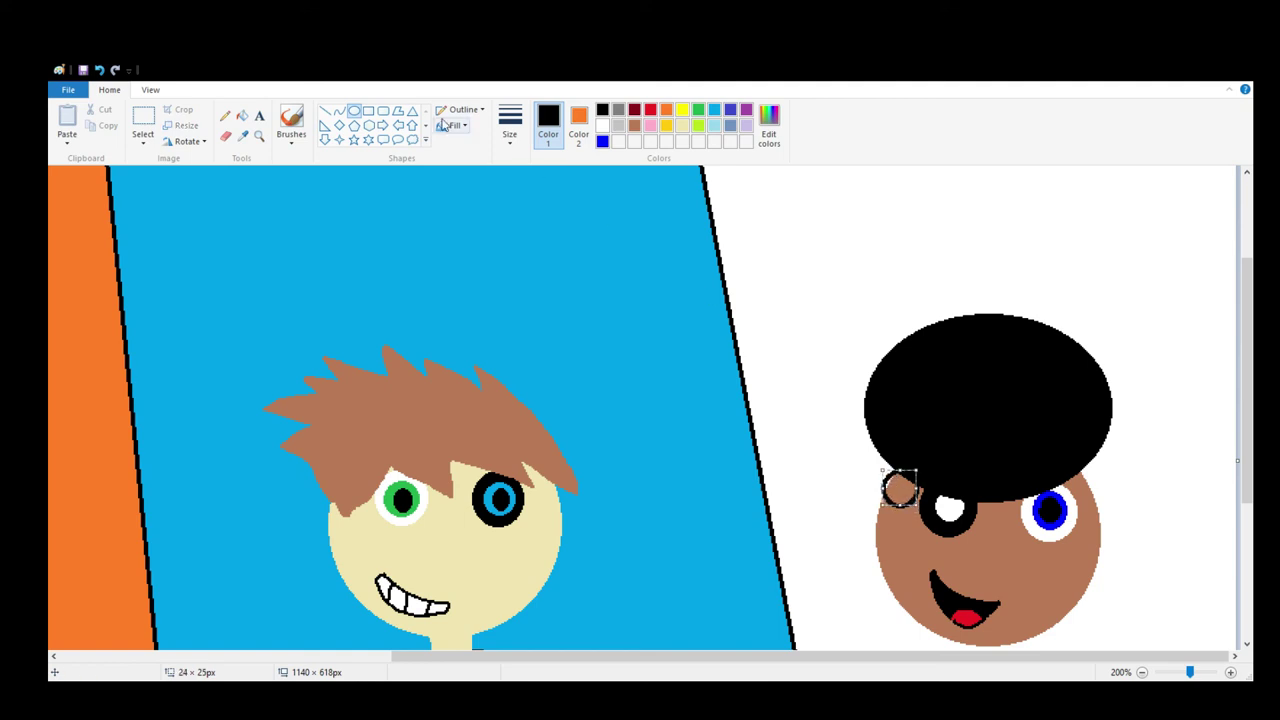
click(242, 115)
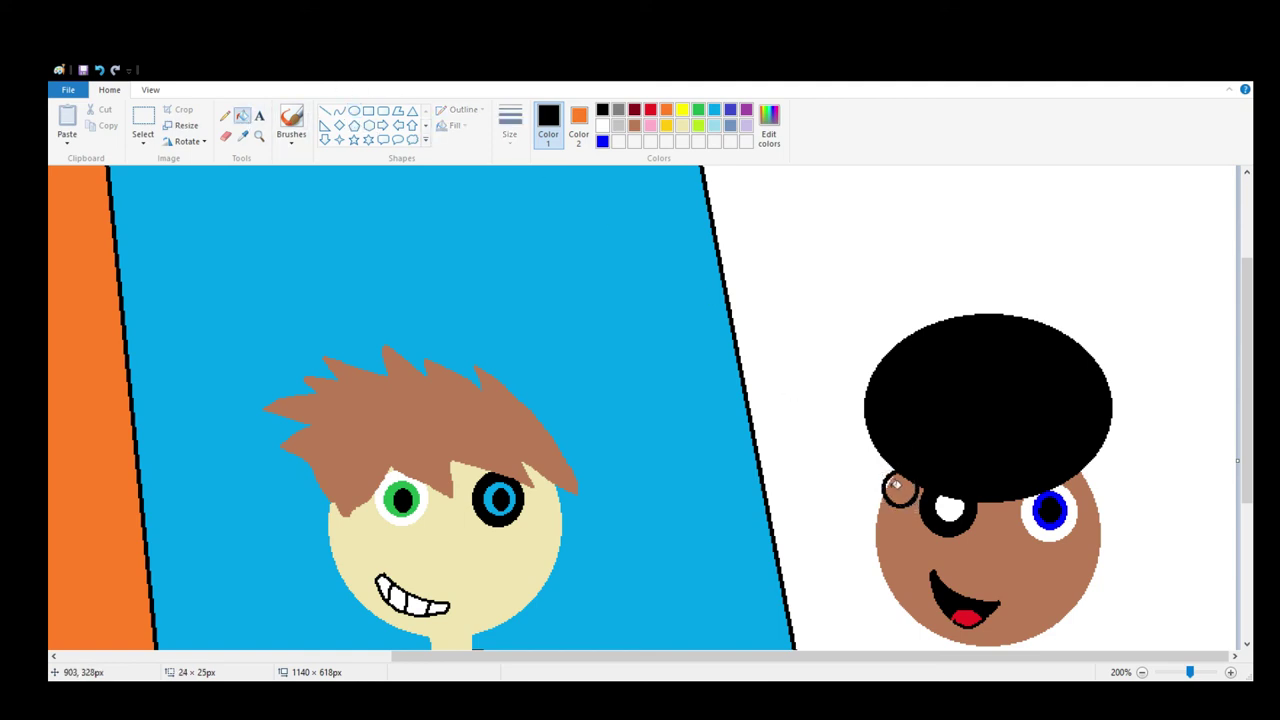
click(899, 489)
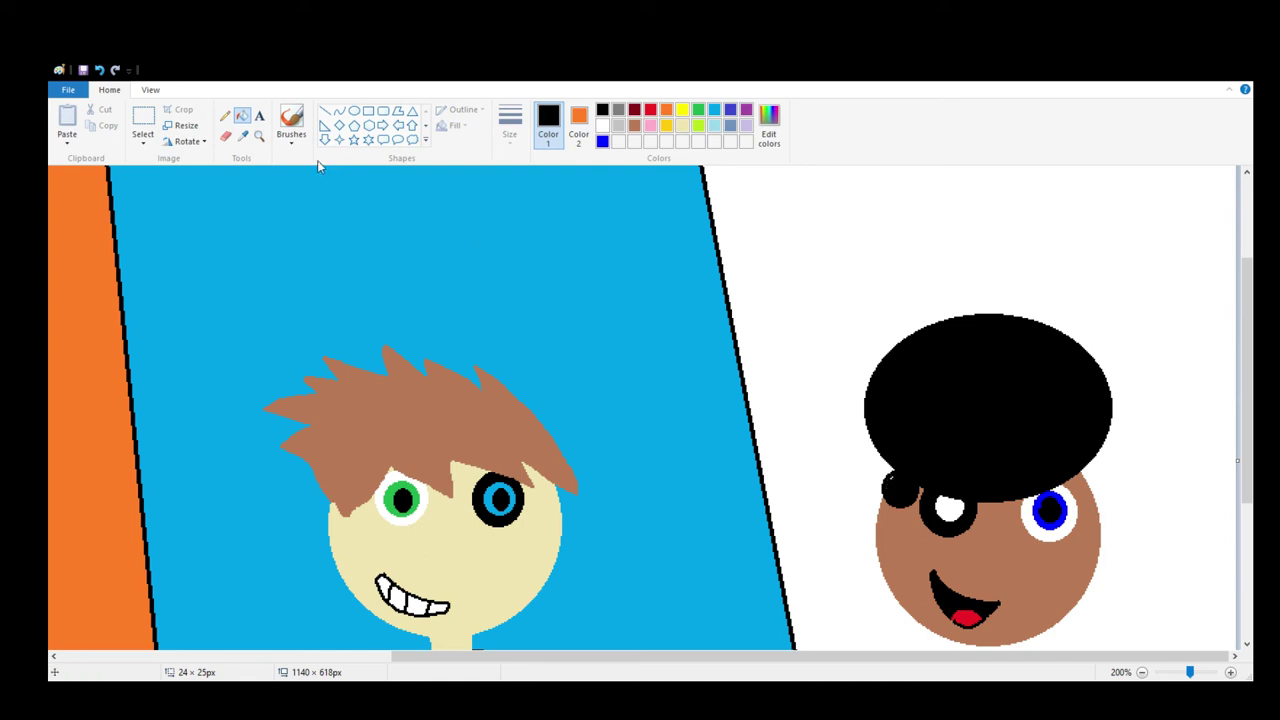
click(355, 112)
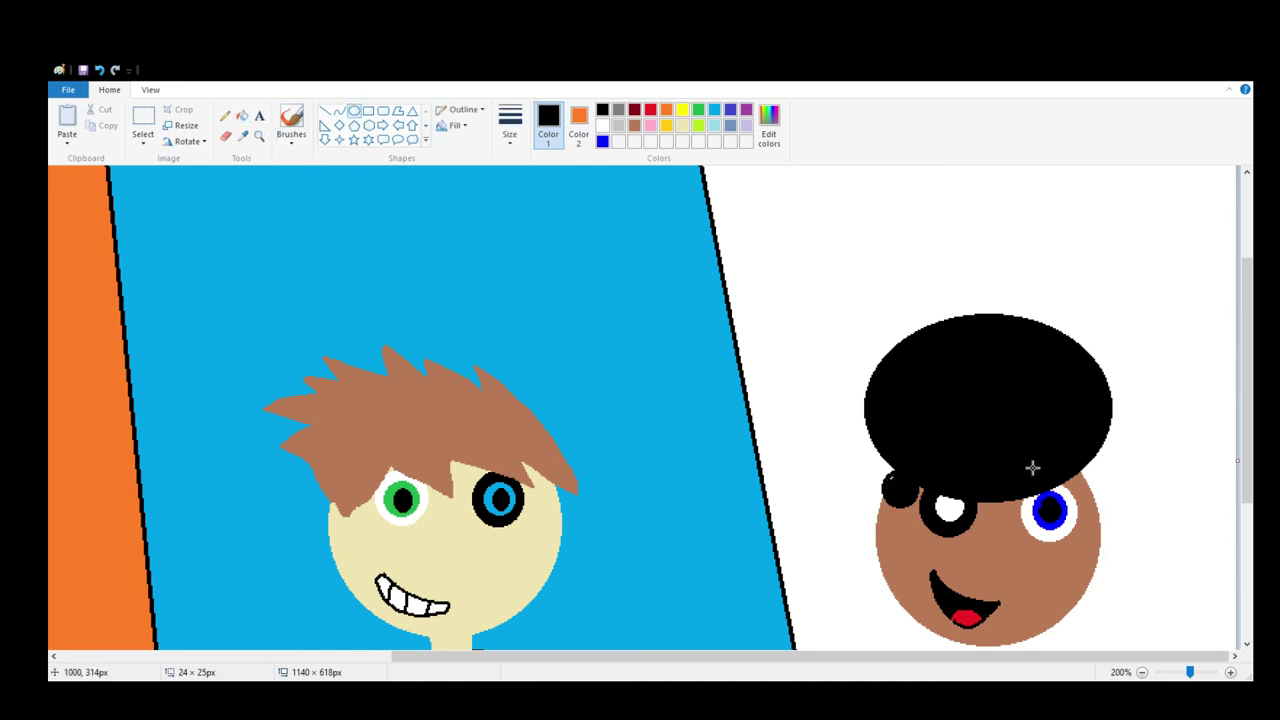
drag(1072, 470, 1100, 506)
click(242, 116)
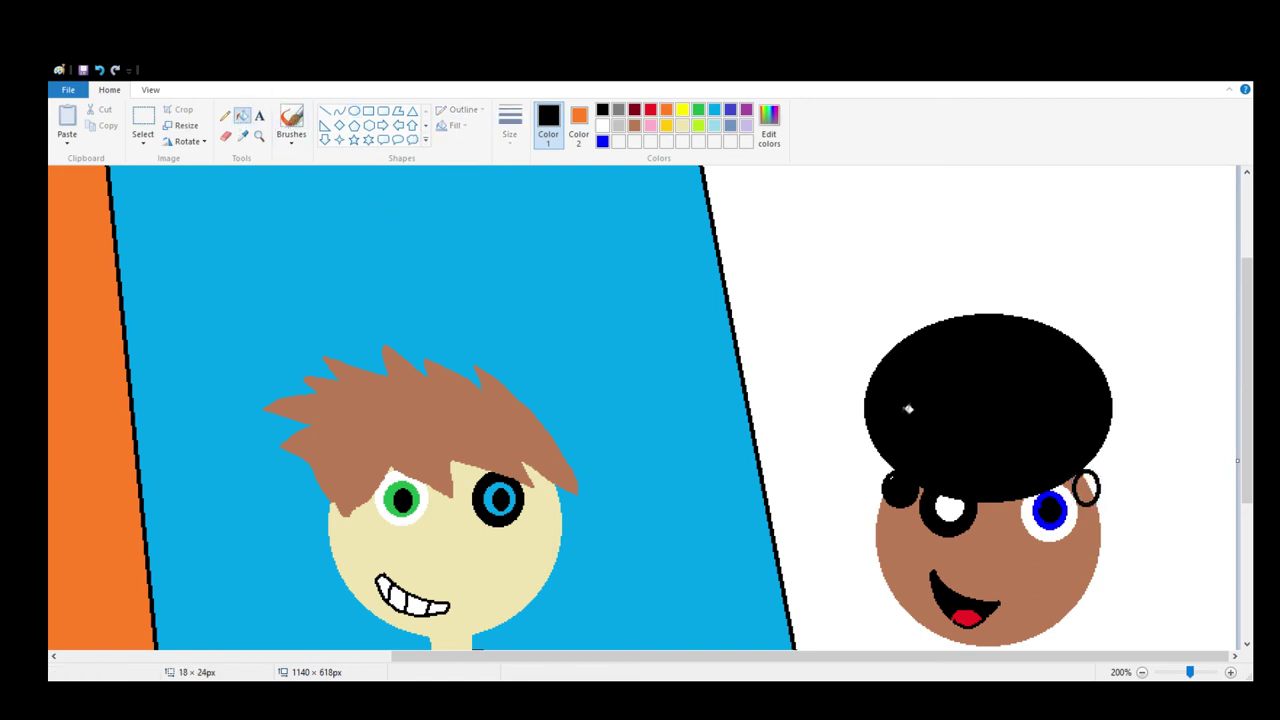
click(1088, 486)
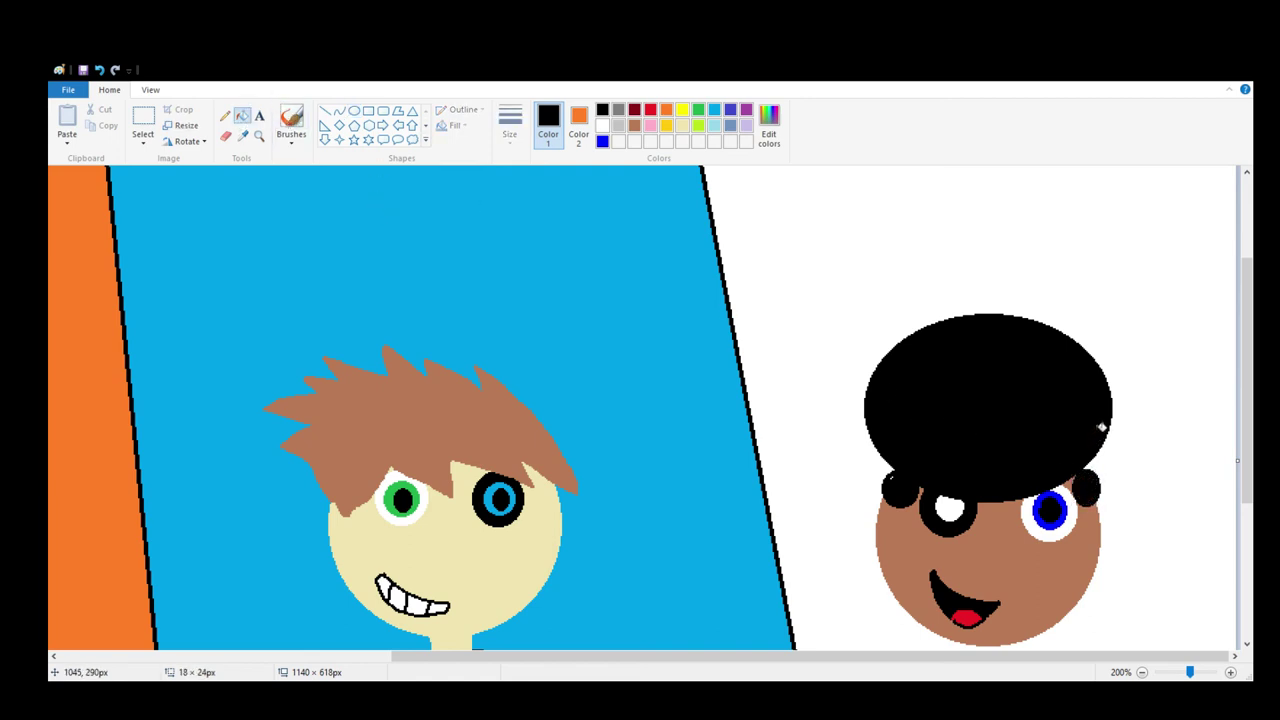
Outline a short neck below the brown head with the Pencil in the face's brown and fill it brown
scroll(875, 372, down, 5)
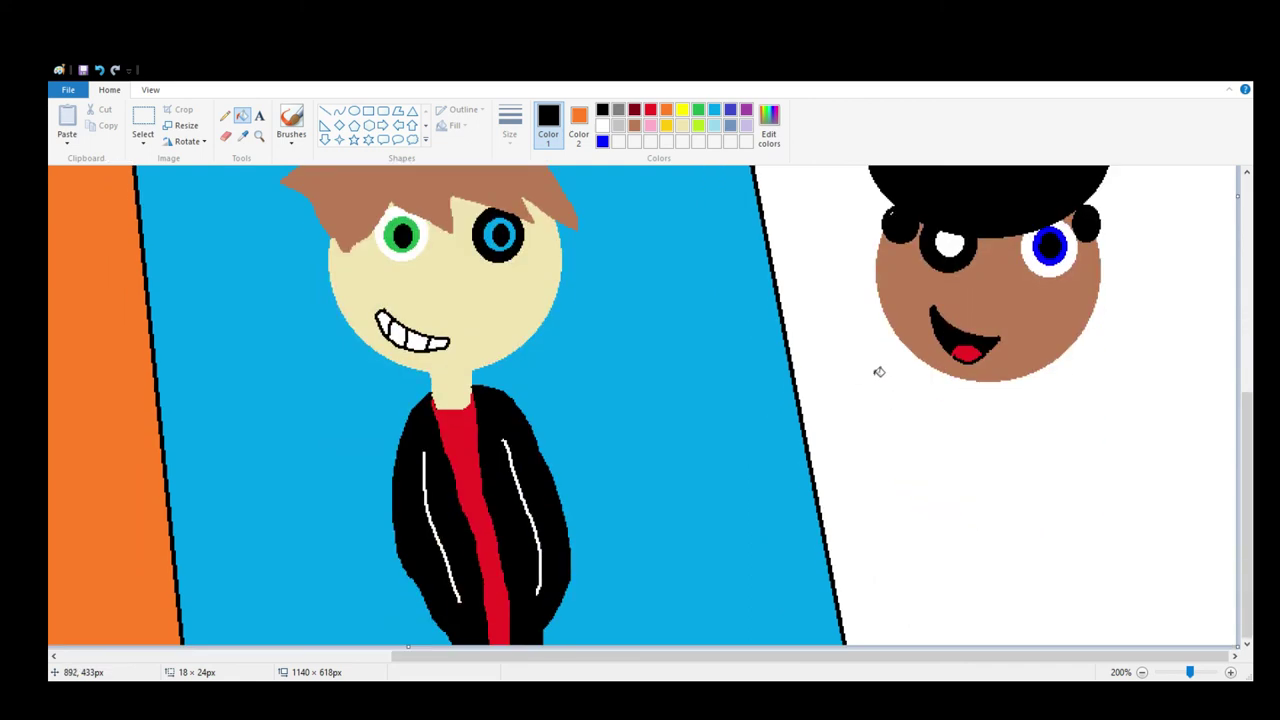
click(634, 126)
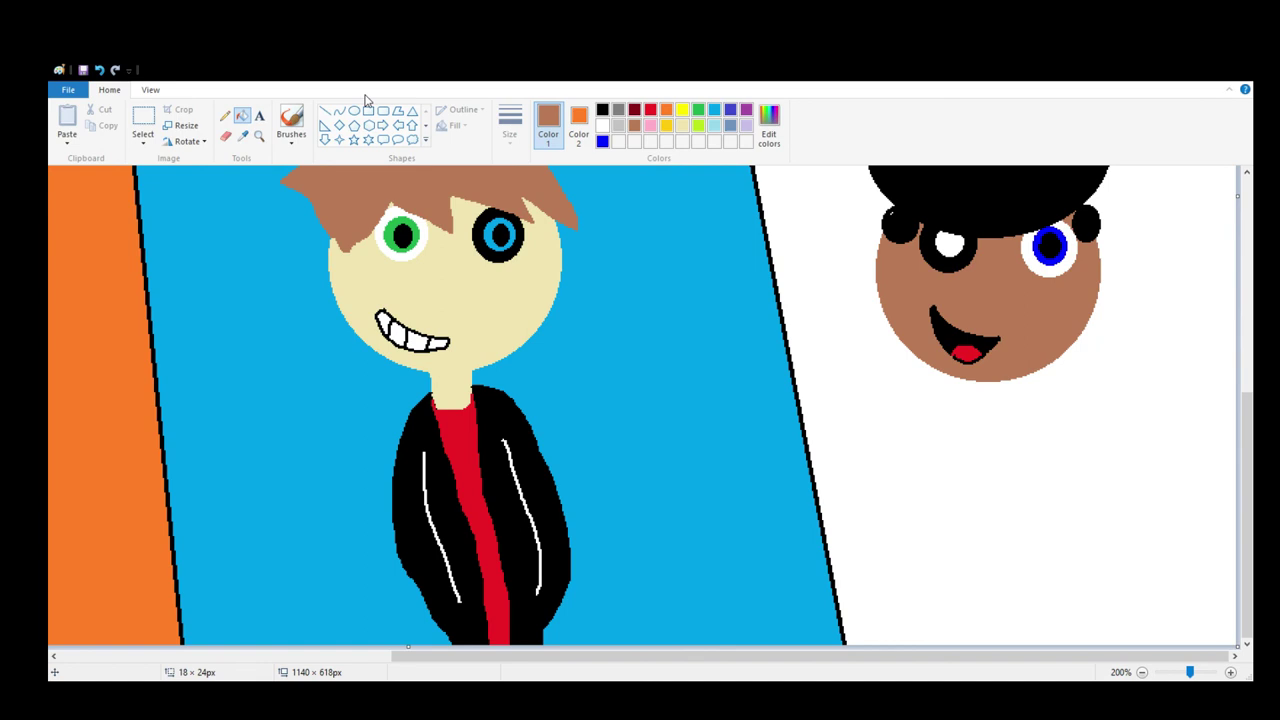
click(225, 116)
mouse_move(981, 374)
mouse_down()
mouse_move(989, 421)
mouse_move(1013, 419)
mouse_move(1022, 374)
mouse_up()
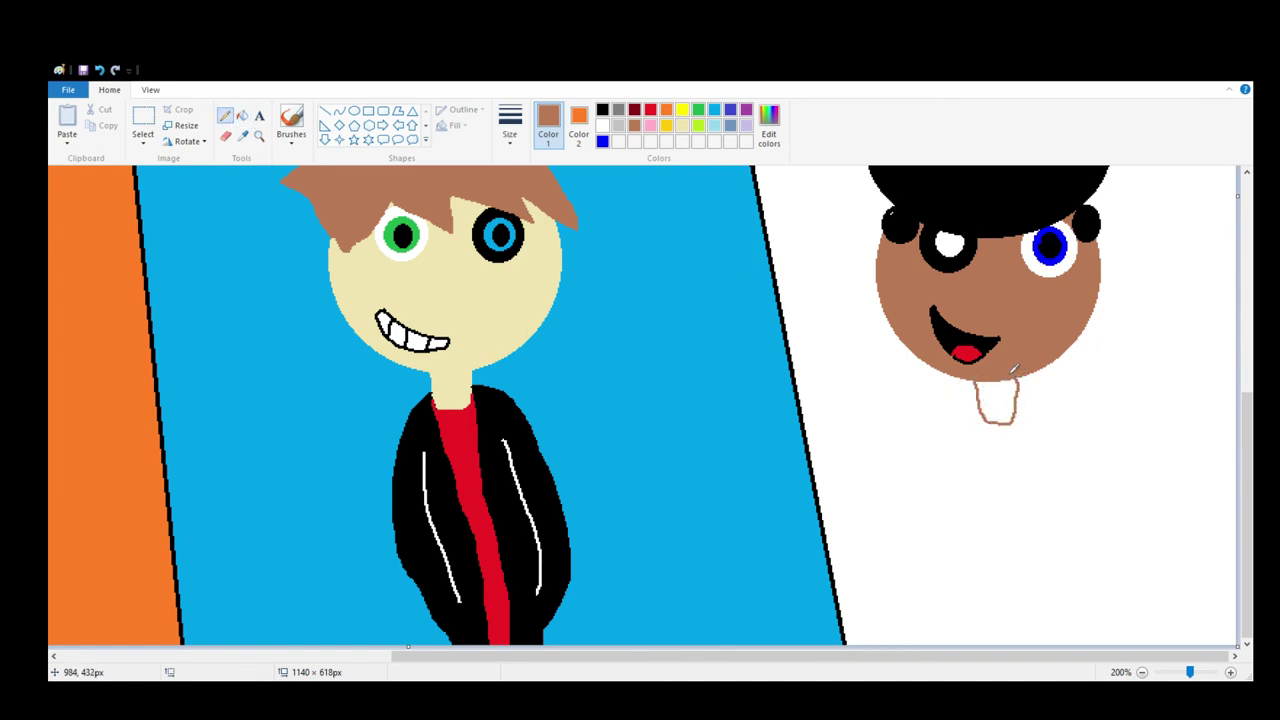
click(242, 116)
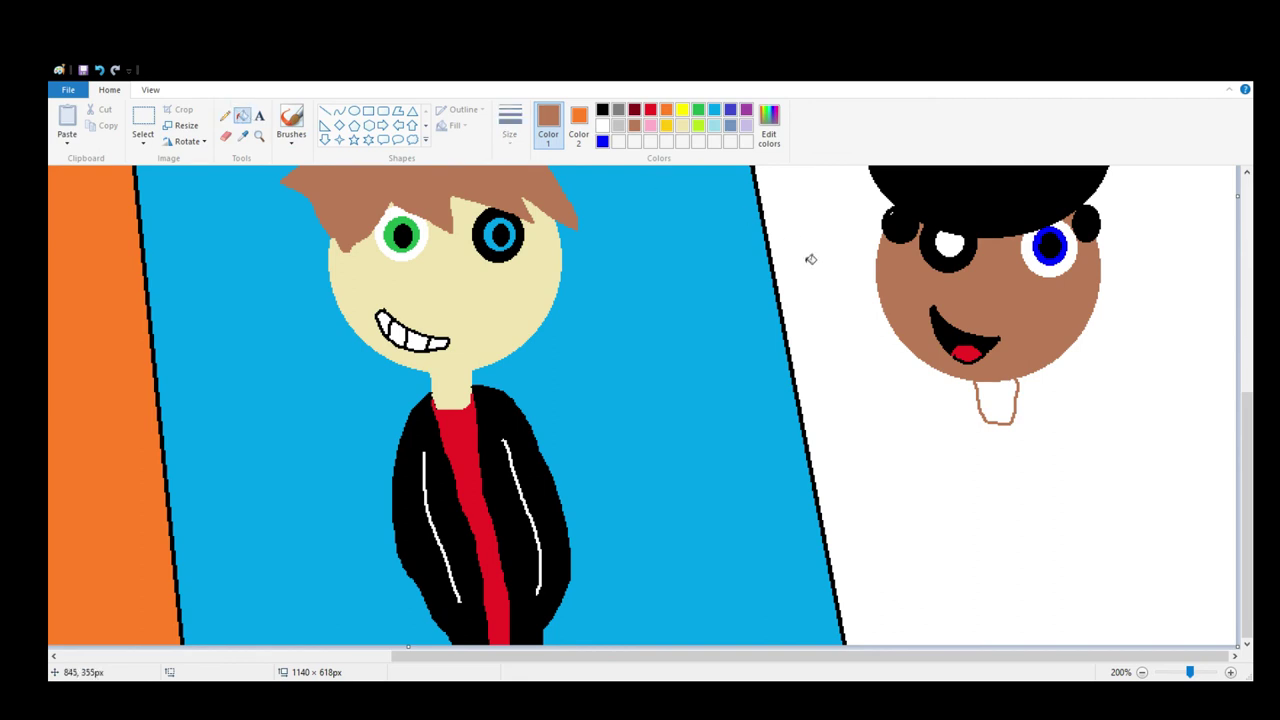
click(1011, 390)
Draw a red Pencil outline of the torso from the neck to the canvas's lower edge, with one arm raised beside the head
click(225, 116)
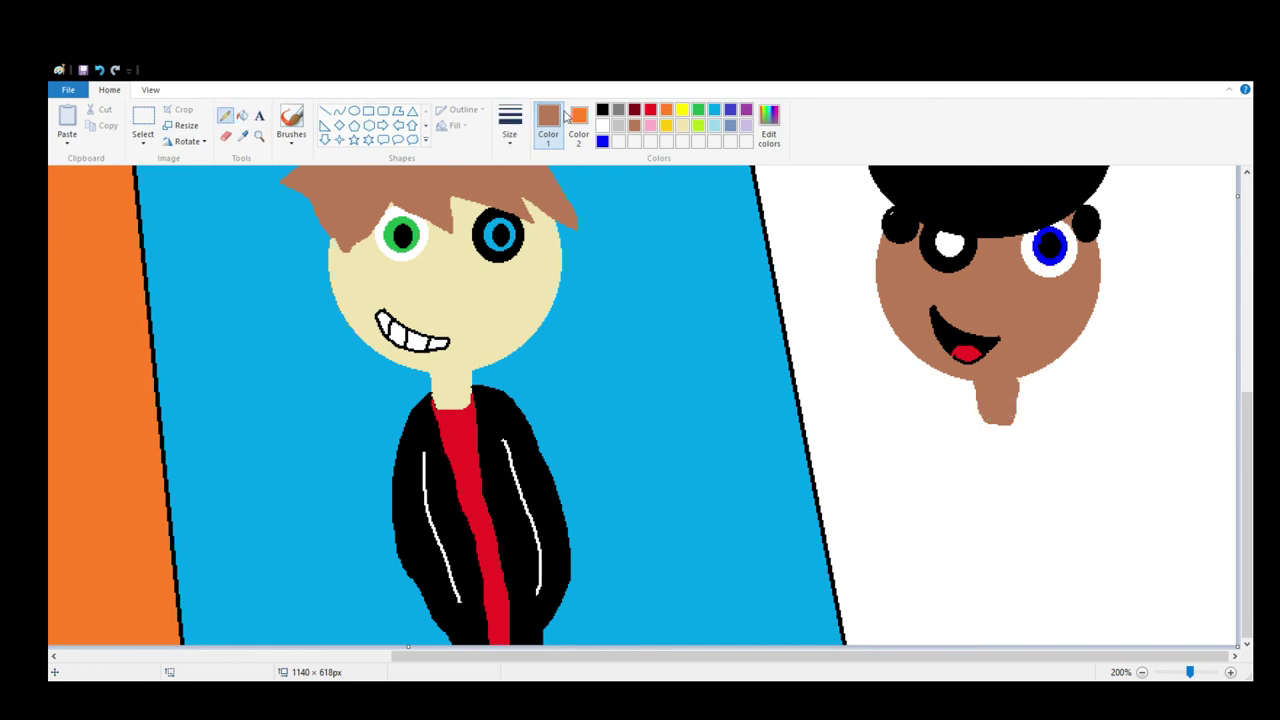
click(650, 109)
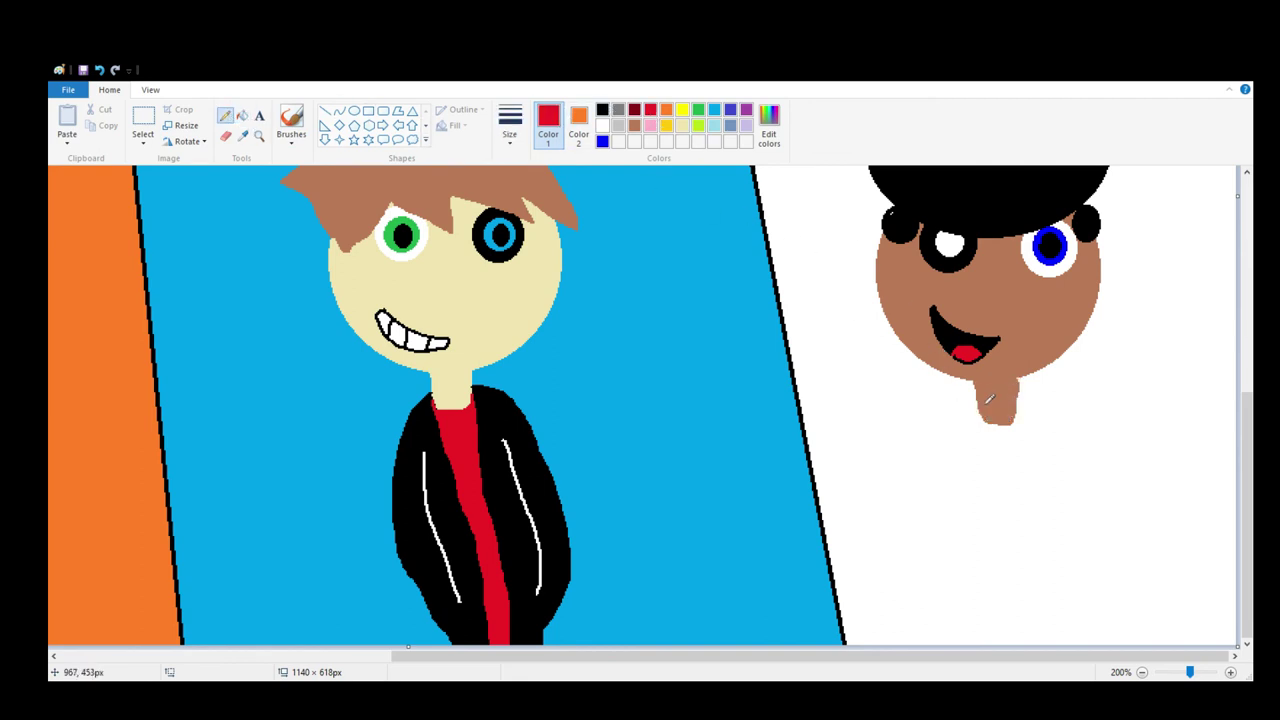
mouse_move(970, 404)
mouse_down()
mouse_move(932, 541)
mouse_move(968, 650)
mouse_up()
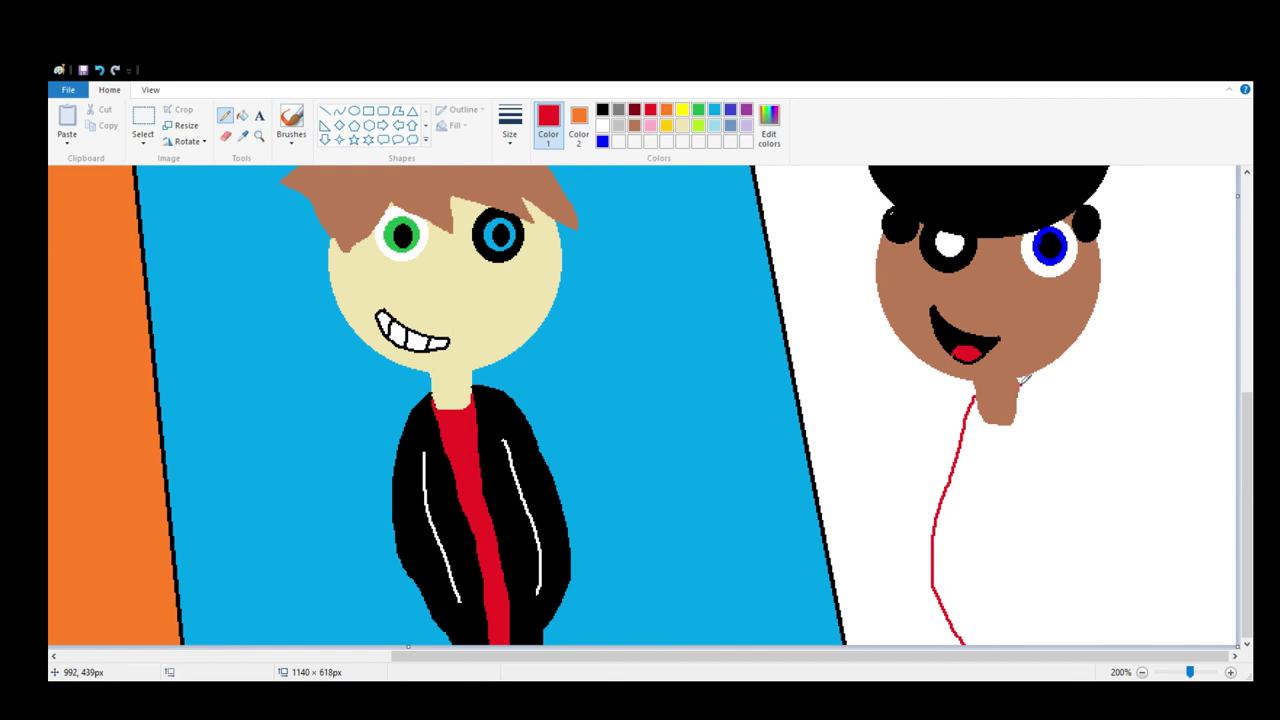
mouse_move(1024, 378)
mouse_down()
mouse_move(1070, 475)
mouse_move(1137, 361)
mouse_move(1171, 435)
mouse_move(1150, 417)
mouse_move(1095, 506)
mouse_move(1075, 511)
mouse_move(1043, 482)
mouse_move(1047, 655)
mouse_up()
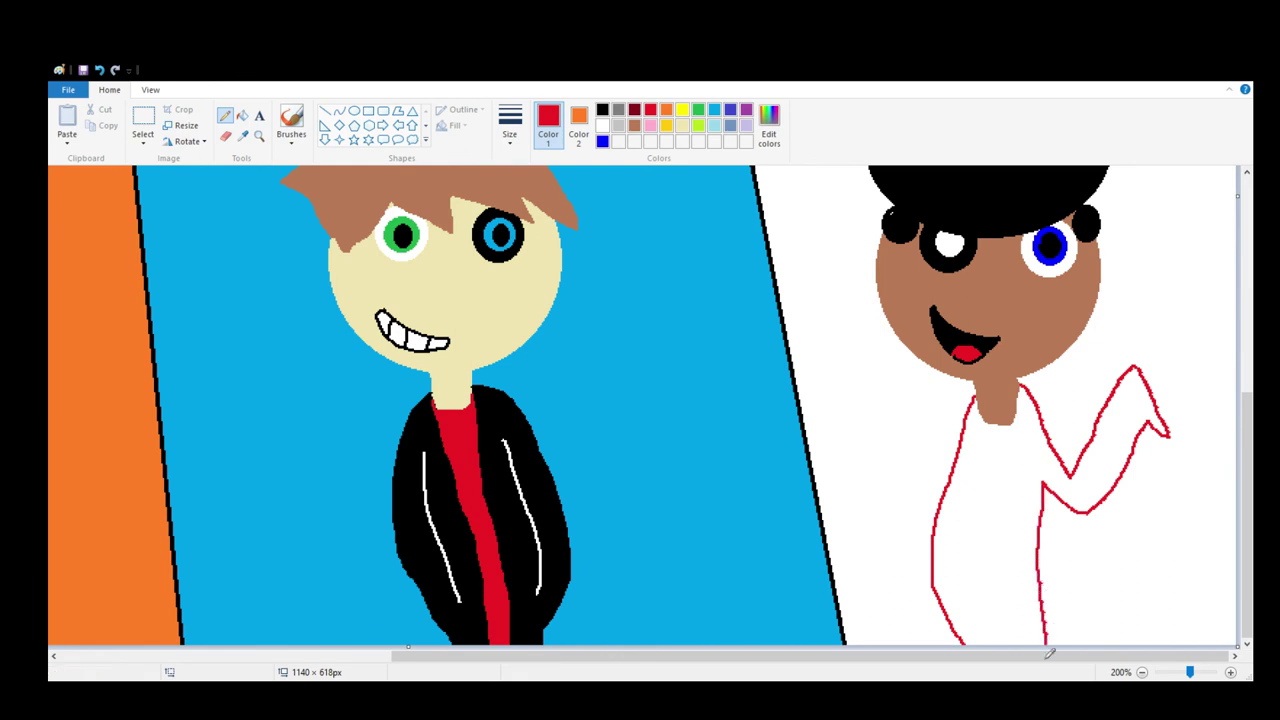
Fill the third character's outlined torso and raised arm with red
click(242, 116)
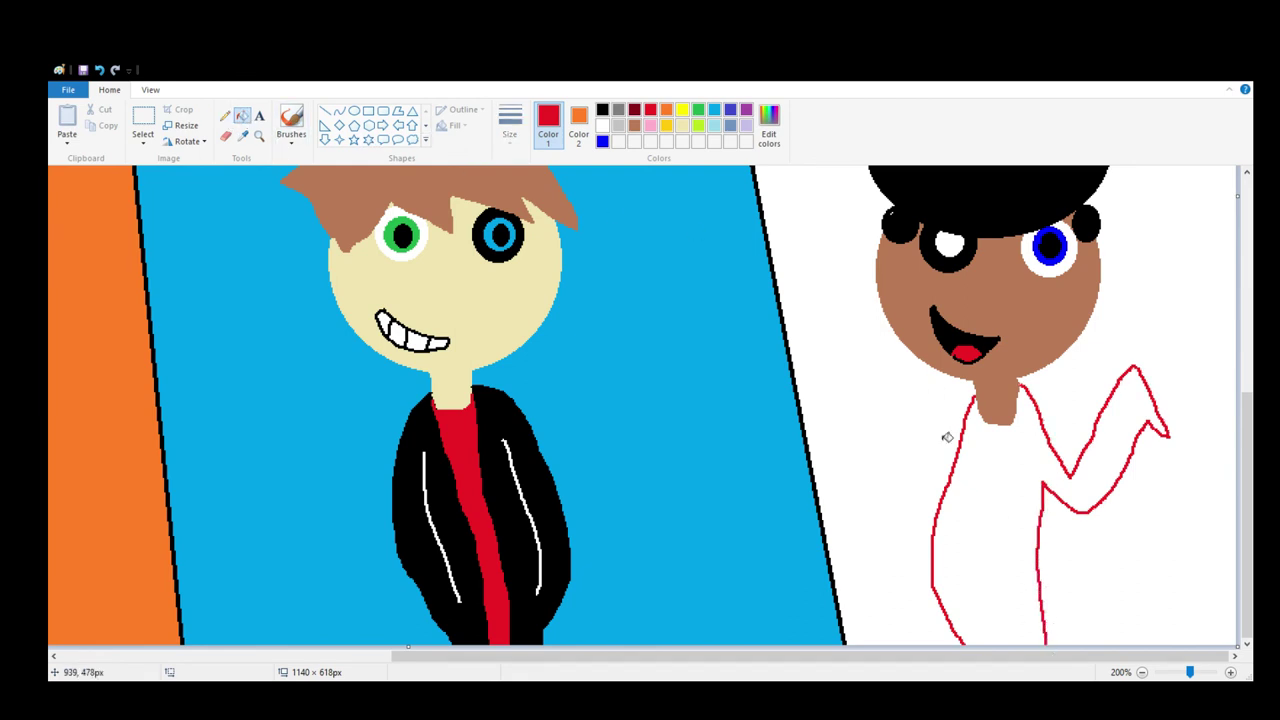
click(997, 490)
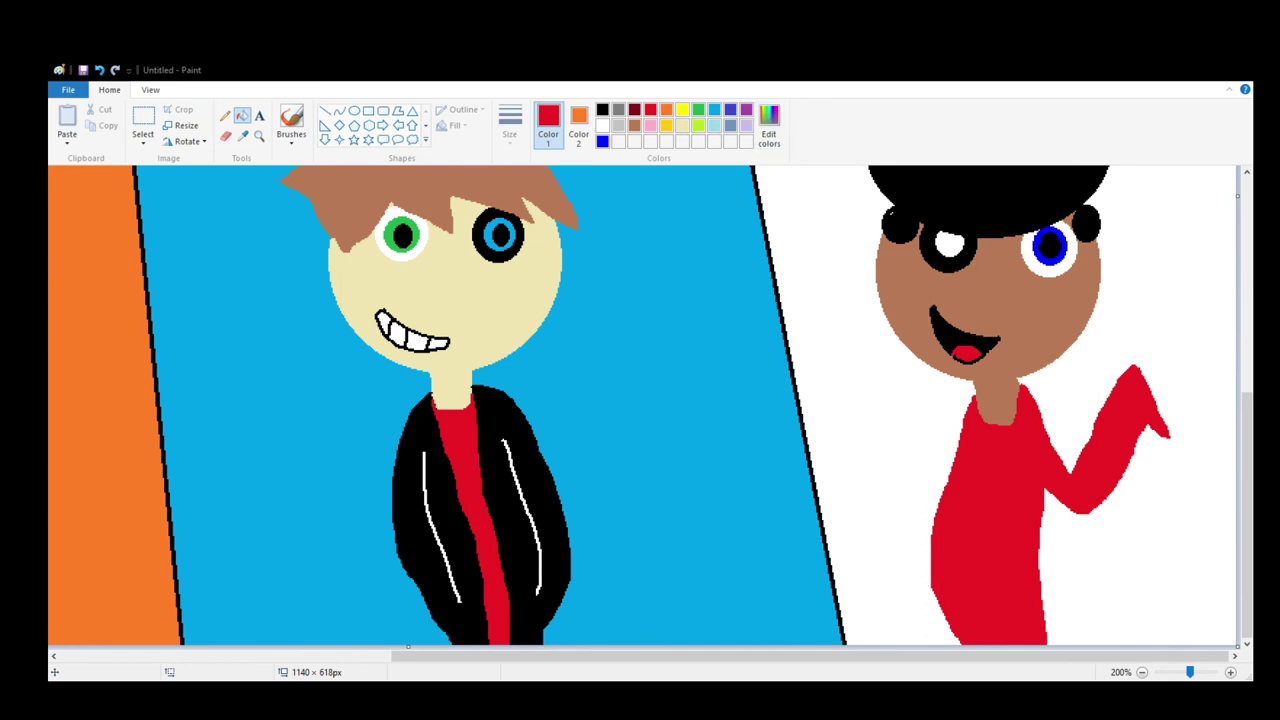
Choose a darker red and draw a filled hood shape behind the third character's neck, extending it up to the jaw
key(Return)
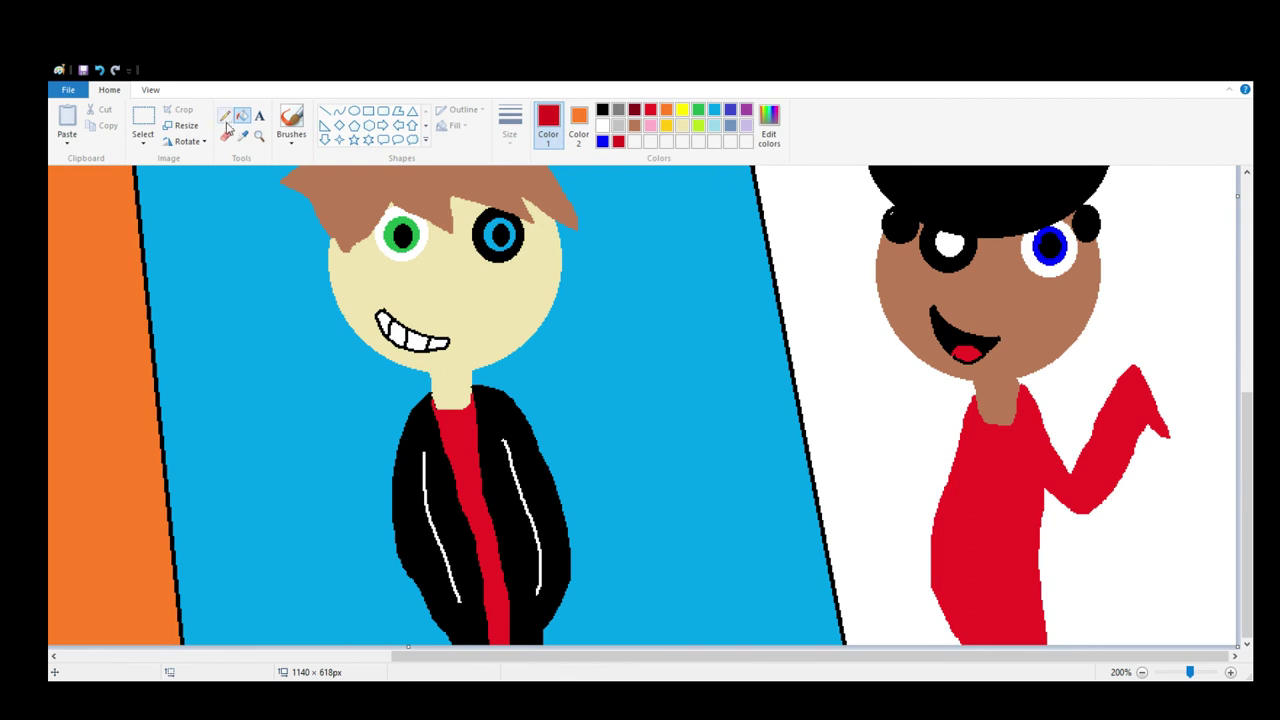
click(225, 116)
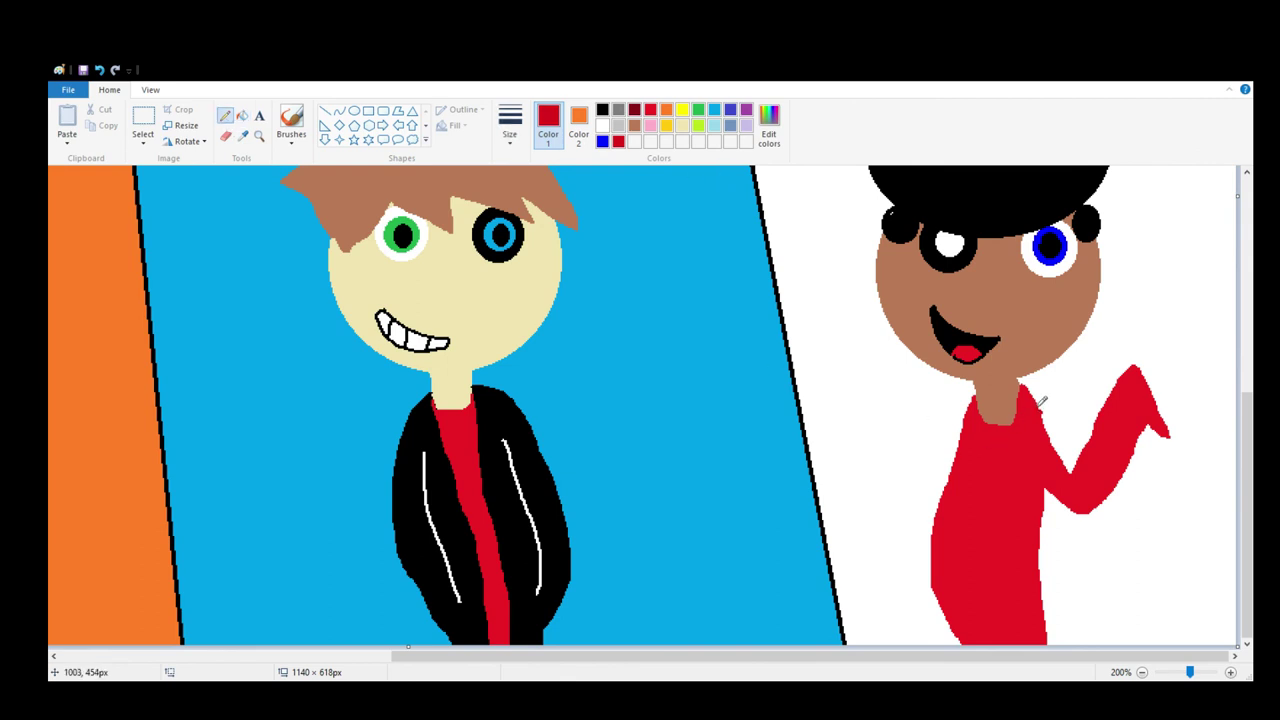
mouse_move(1024, 382)
mouse_down()
mouse_move(1086, 394)
mouse_move(1052, 412)
mouse_up()
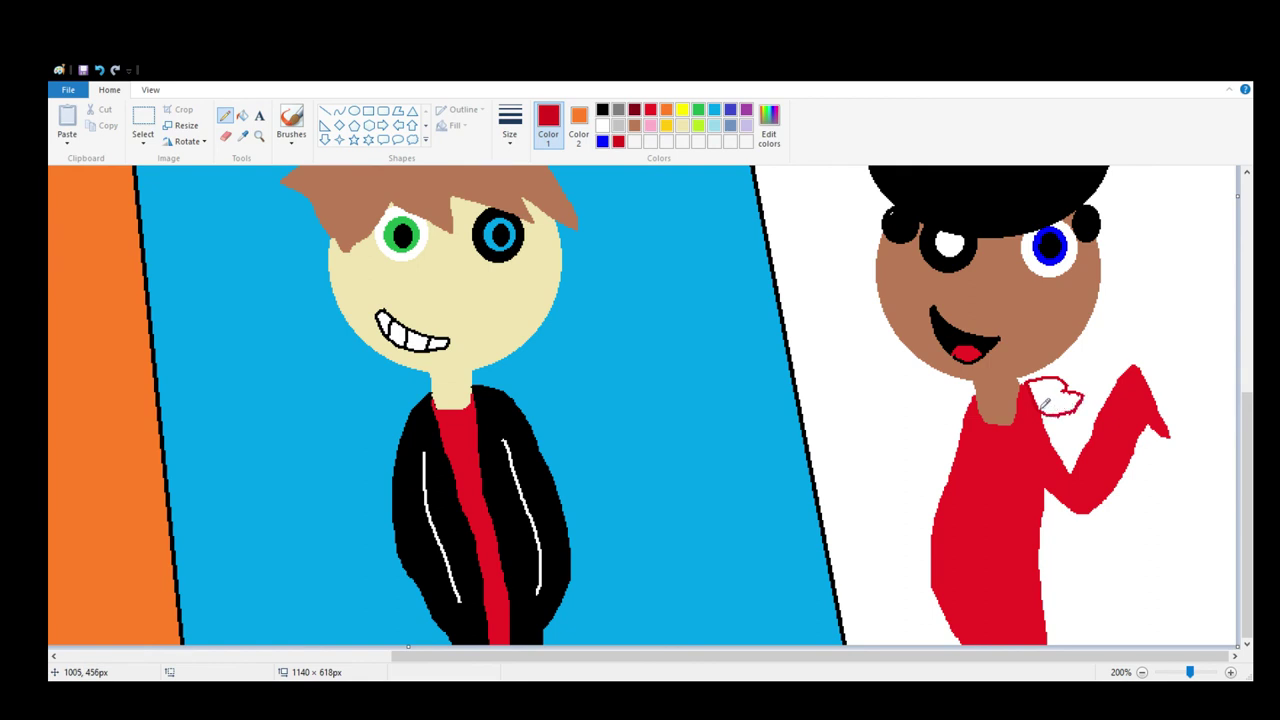
click(242, 115)
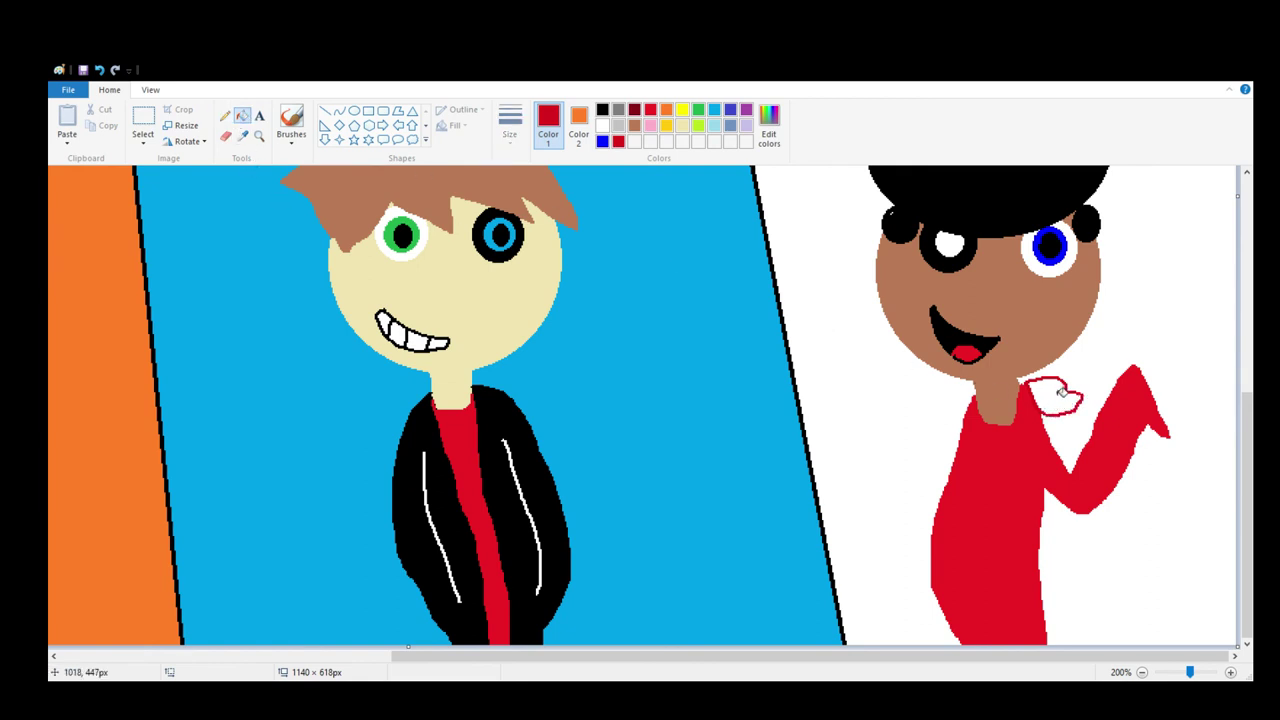
click(1062, 393)
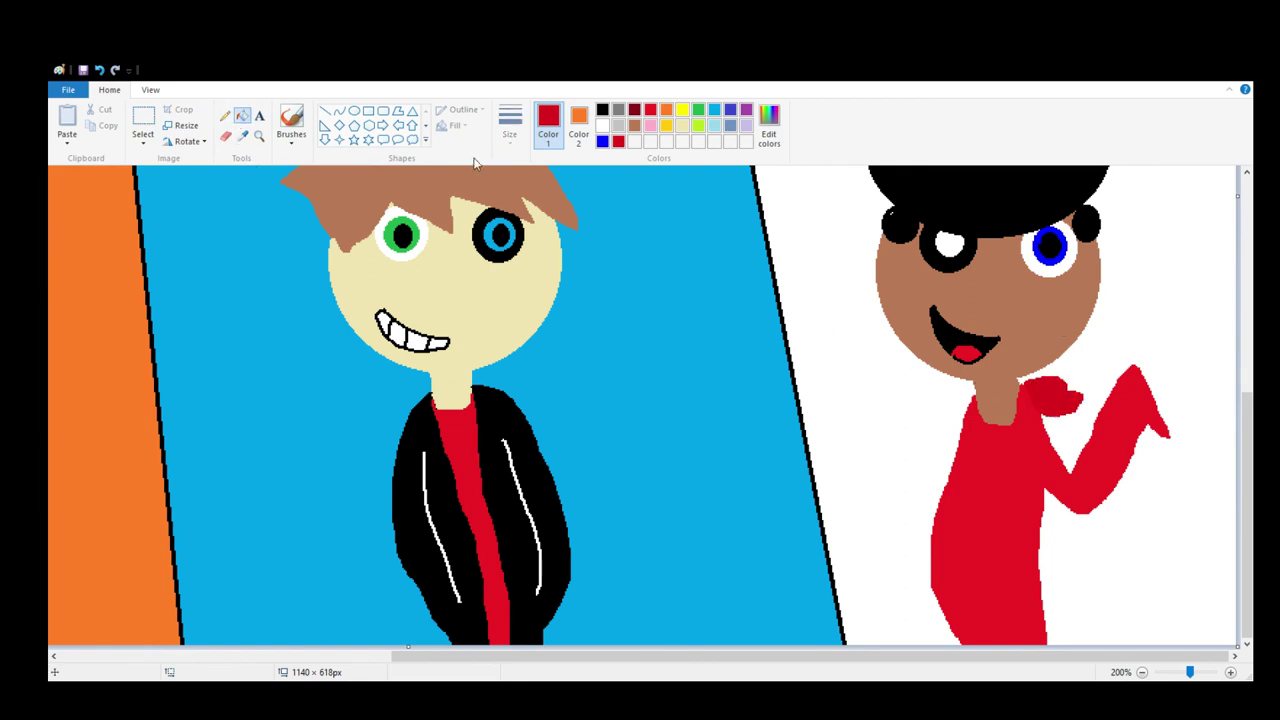
click(225, 115)
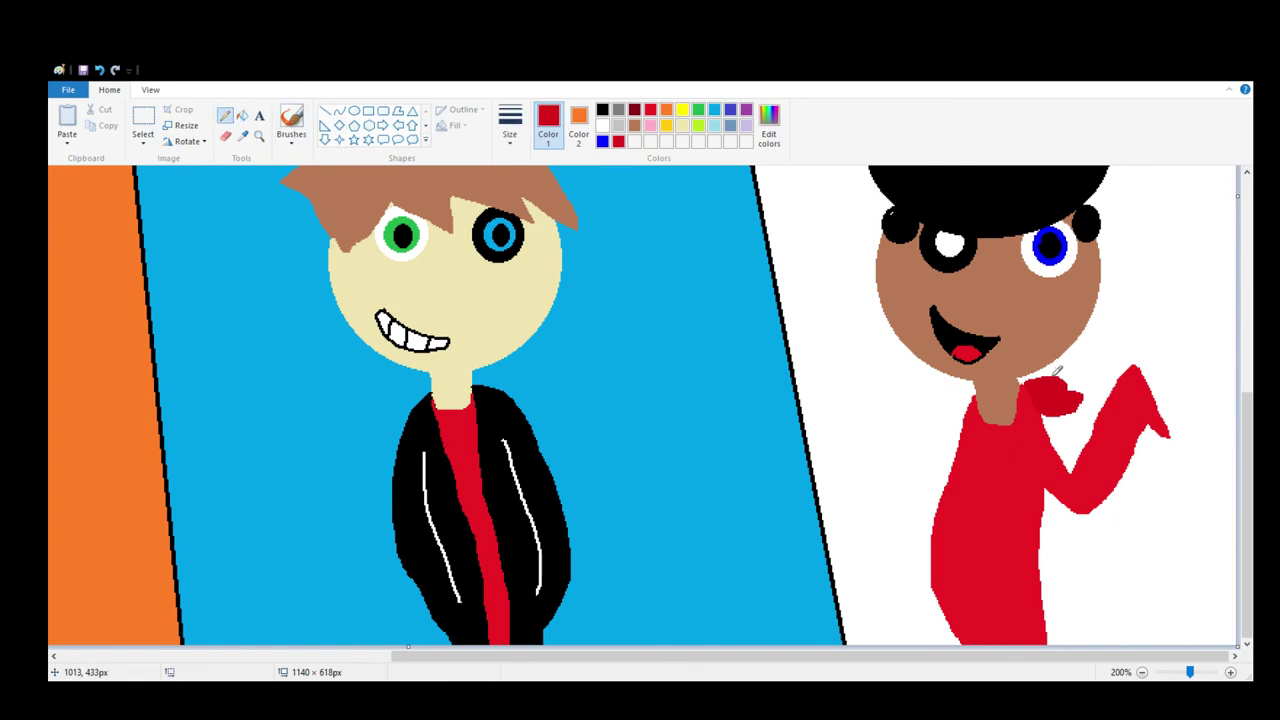
click(242, 115)
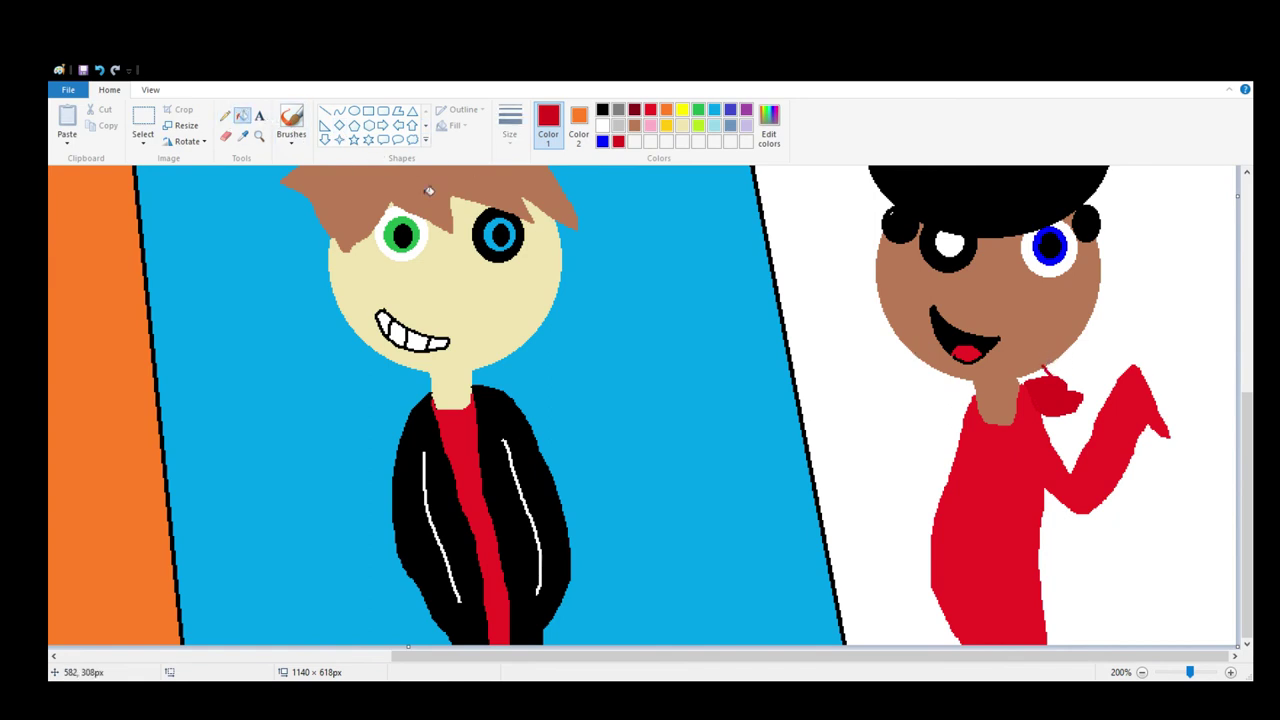
scroll(1000, 408, up, 3)
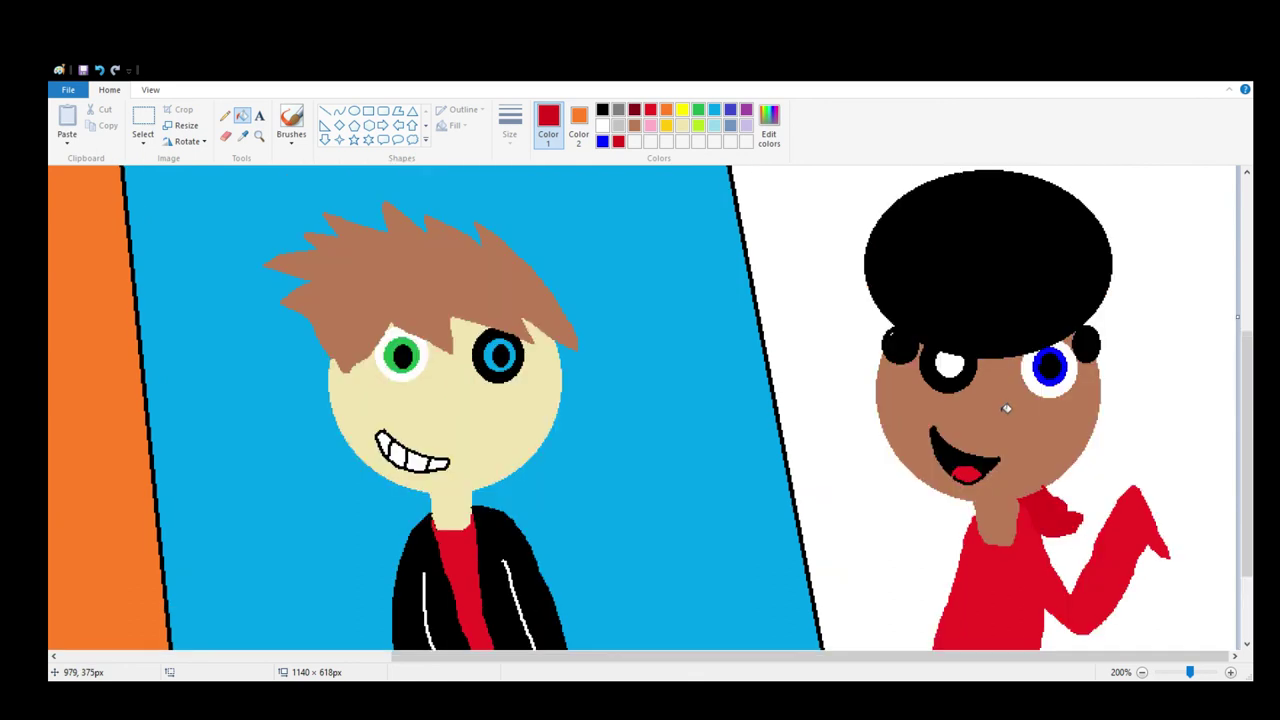
Draw a black Pencil line down the third character's red torso to mark the inner edge of the lowered sleeve
click(602, 109)
click(1142, 672)
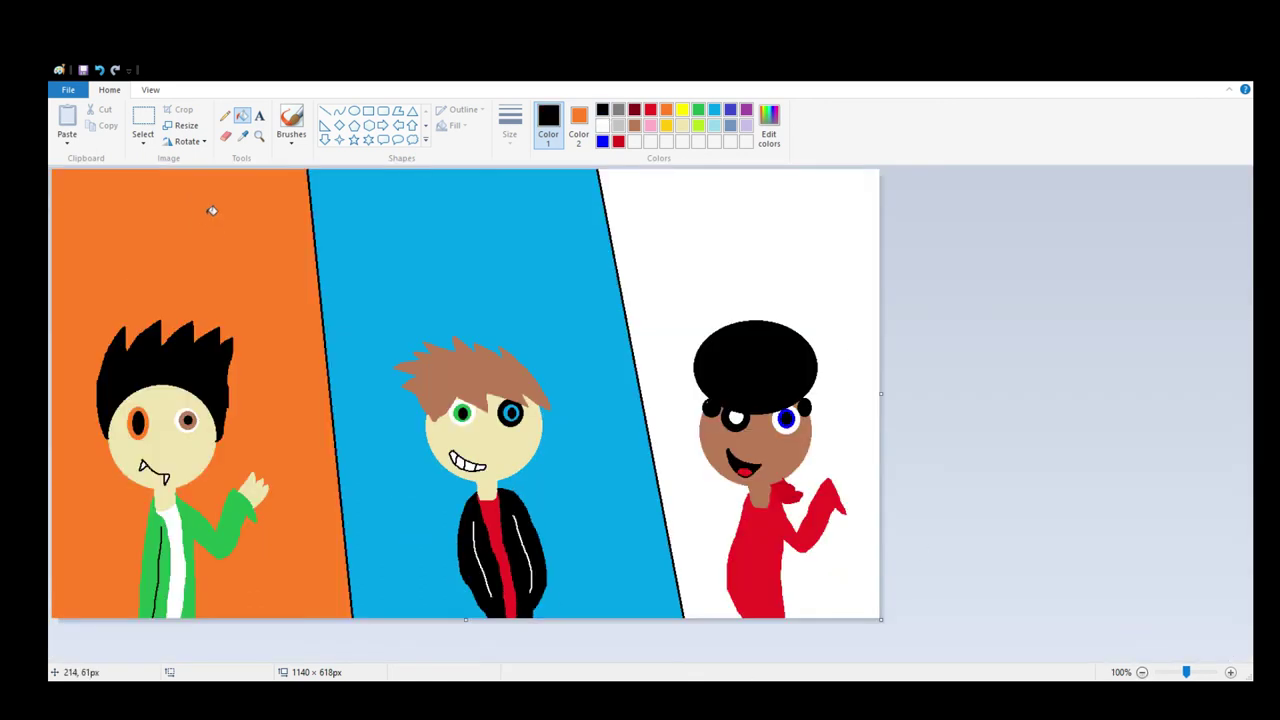
click(225, 116)
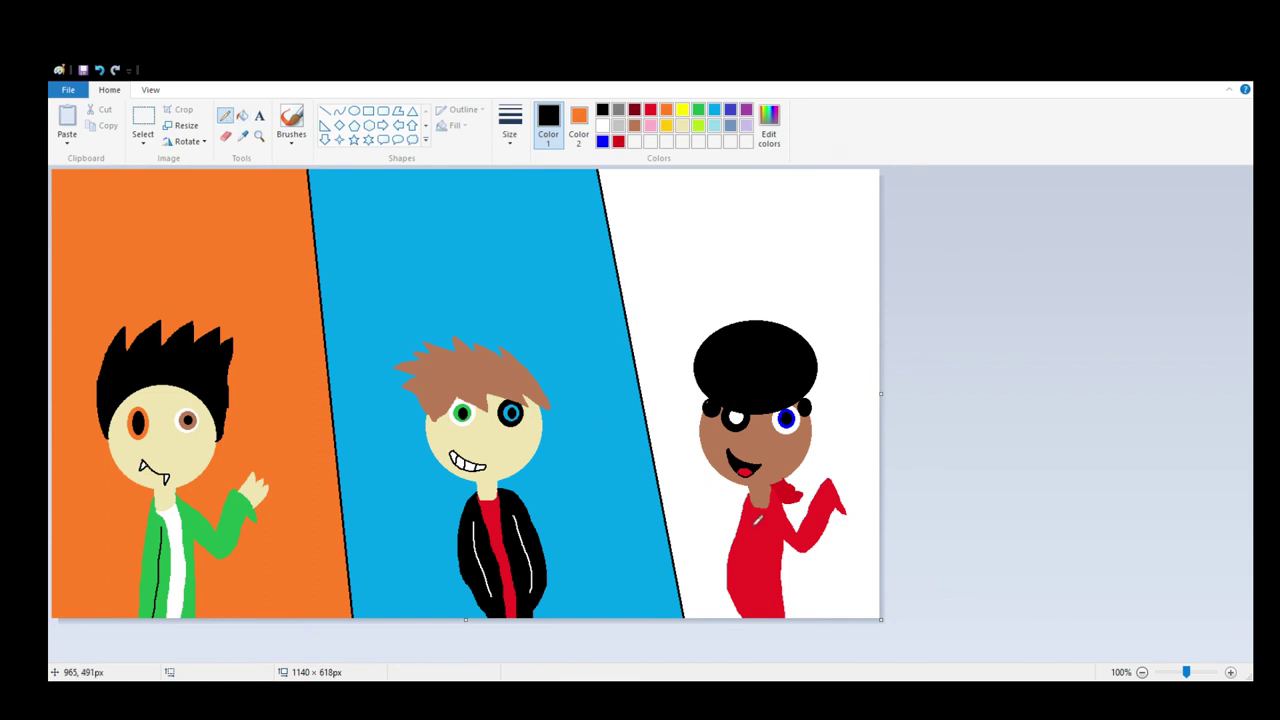
drag(746, 560, 752, 592)
Add the text ART BY NEX GEN GAMER in black above the characters, widening its box to about 721 × 77 px
click(259, 116)
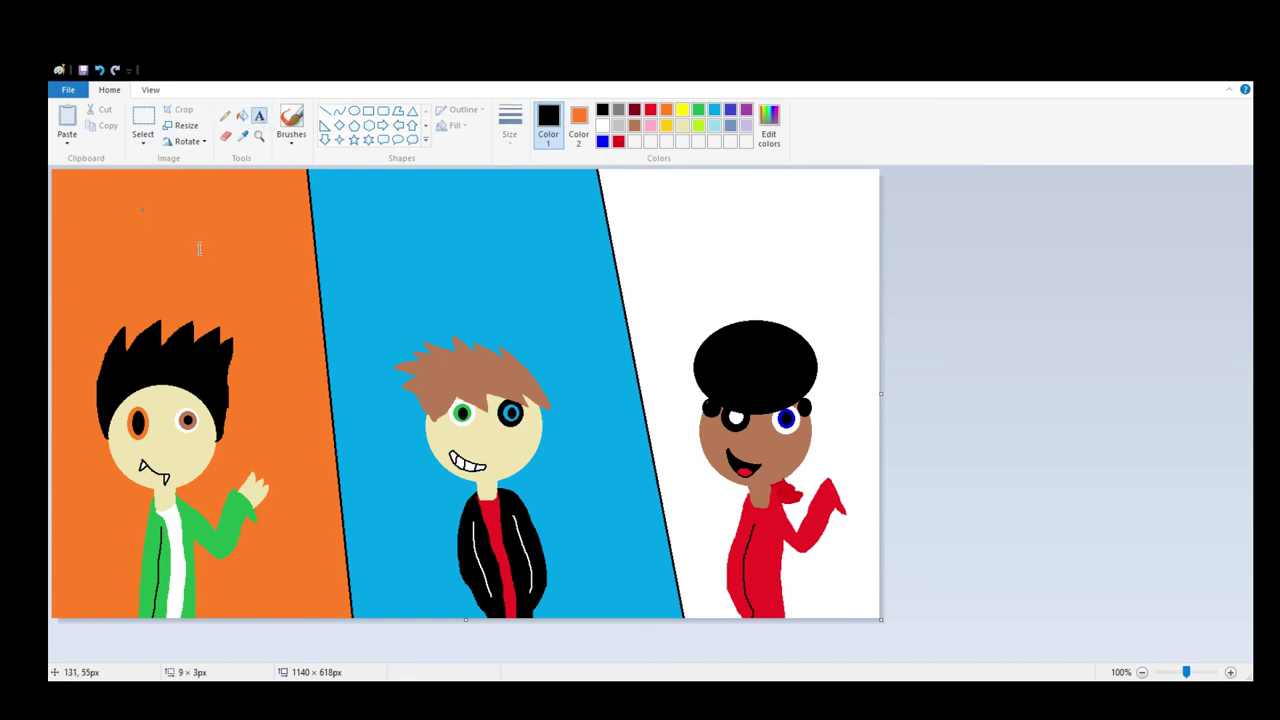
click(140, 198)
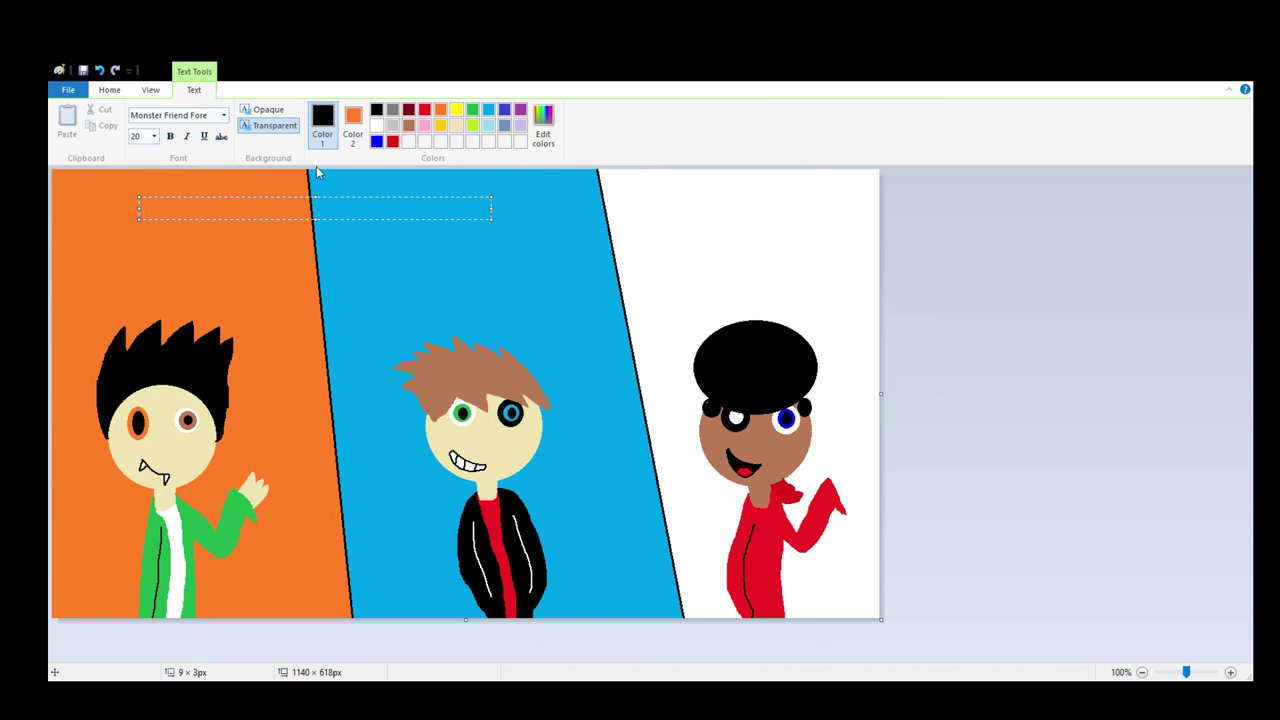
text(MRT)
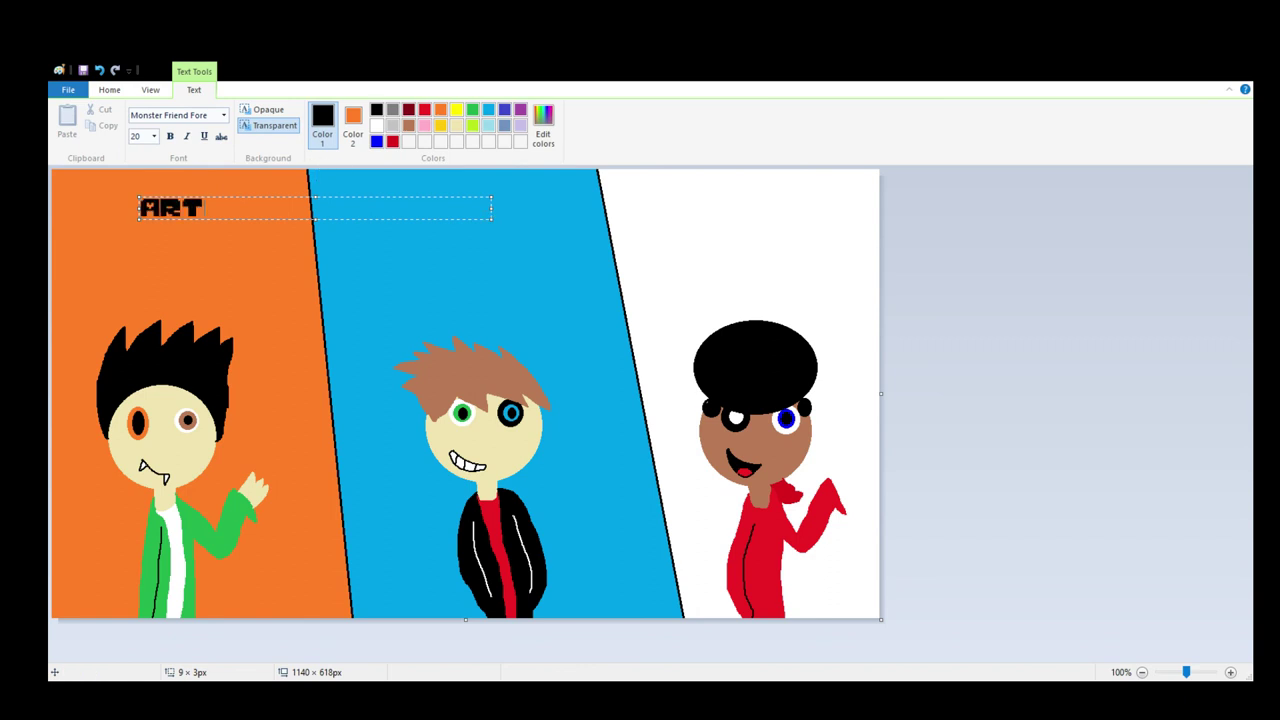
text( BY NEX G)
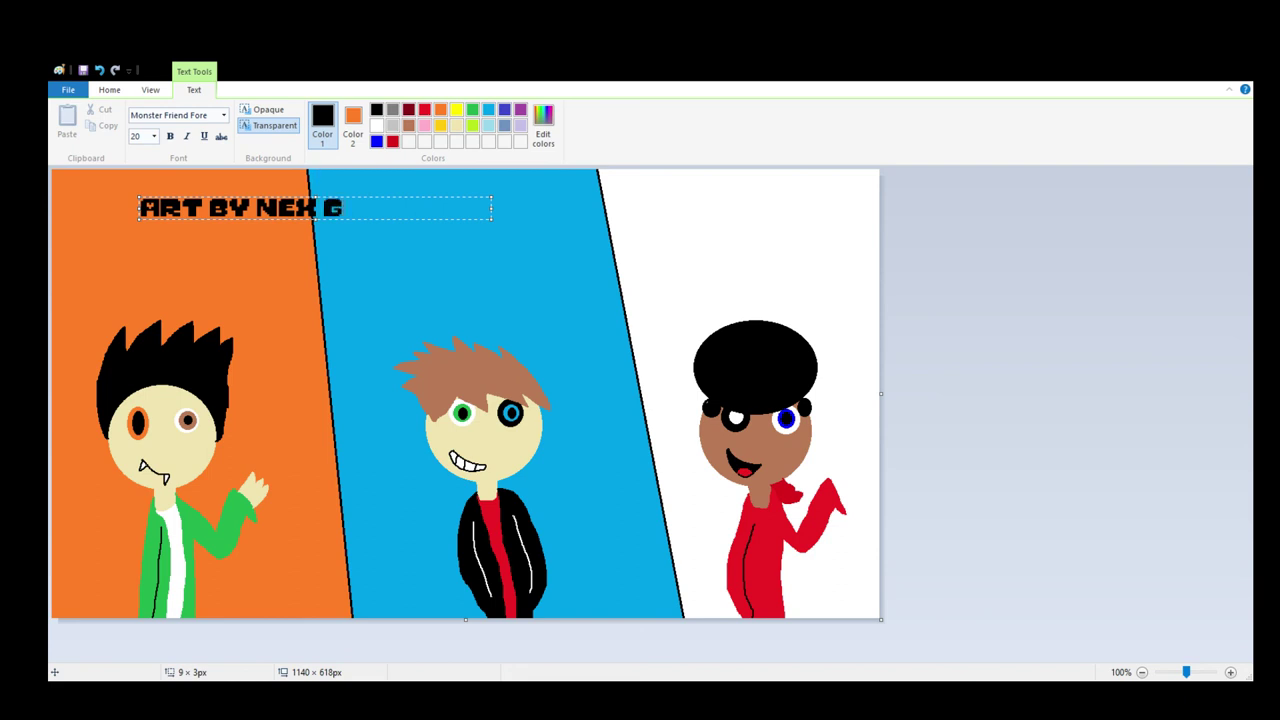
text(EN GAMER)
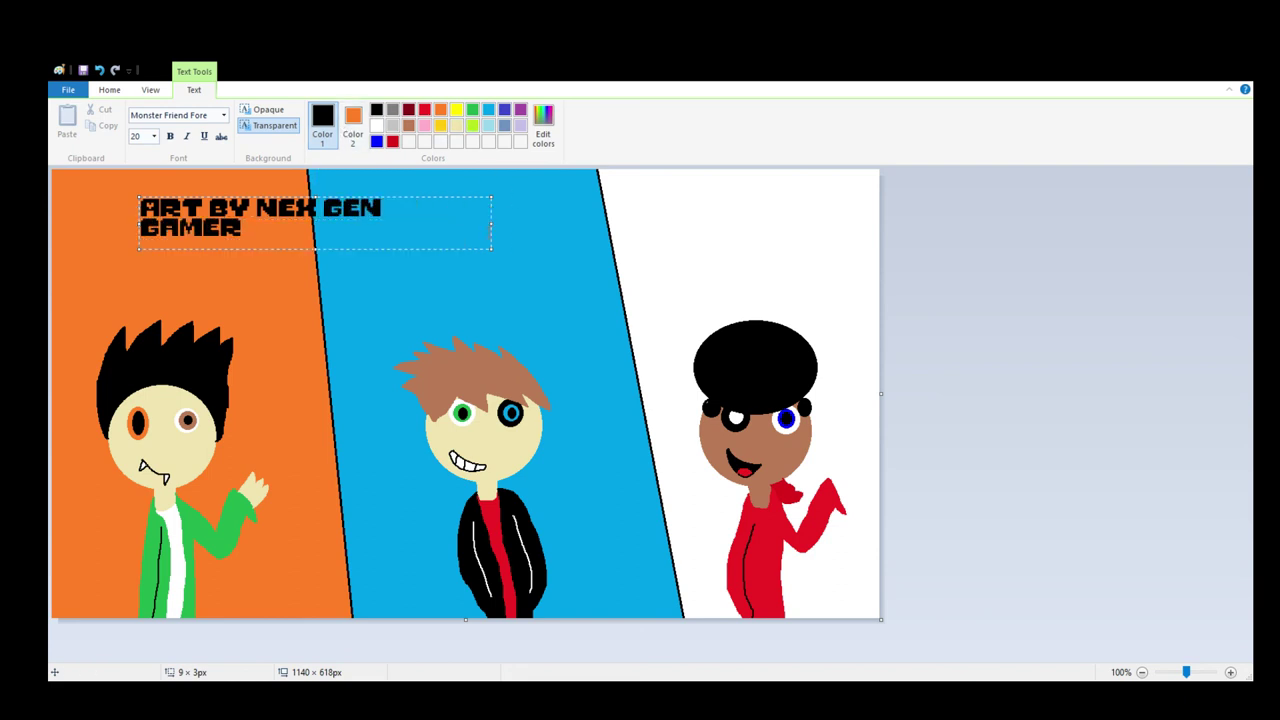
drag(491, 223, 657, 240)
text(♥ NE)
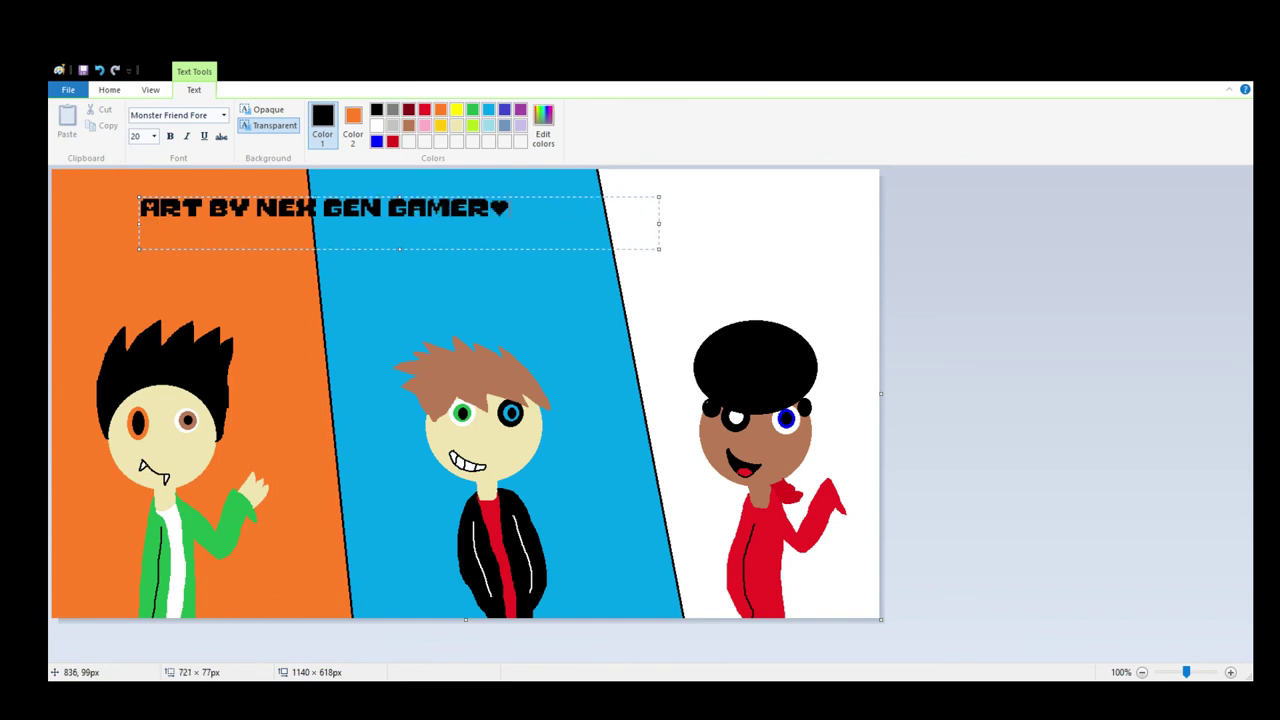
key(BackSpace)
key(BackSpace)
key(BackSpace)
key(BackSpace)
text(♥♥♥♥♥)
key(BackSpace)
key(BackSpace)
key(BackSpace)
key(BackSpace)
key(BackSpace)
text(OP)
key(BackSpace)
key(BackSpace)
Extend the credit text with AKA NEX THE SKELLETON, widening its box to about 938 × 77 px
text(A)
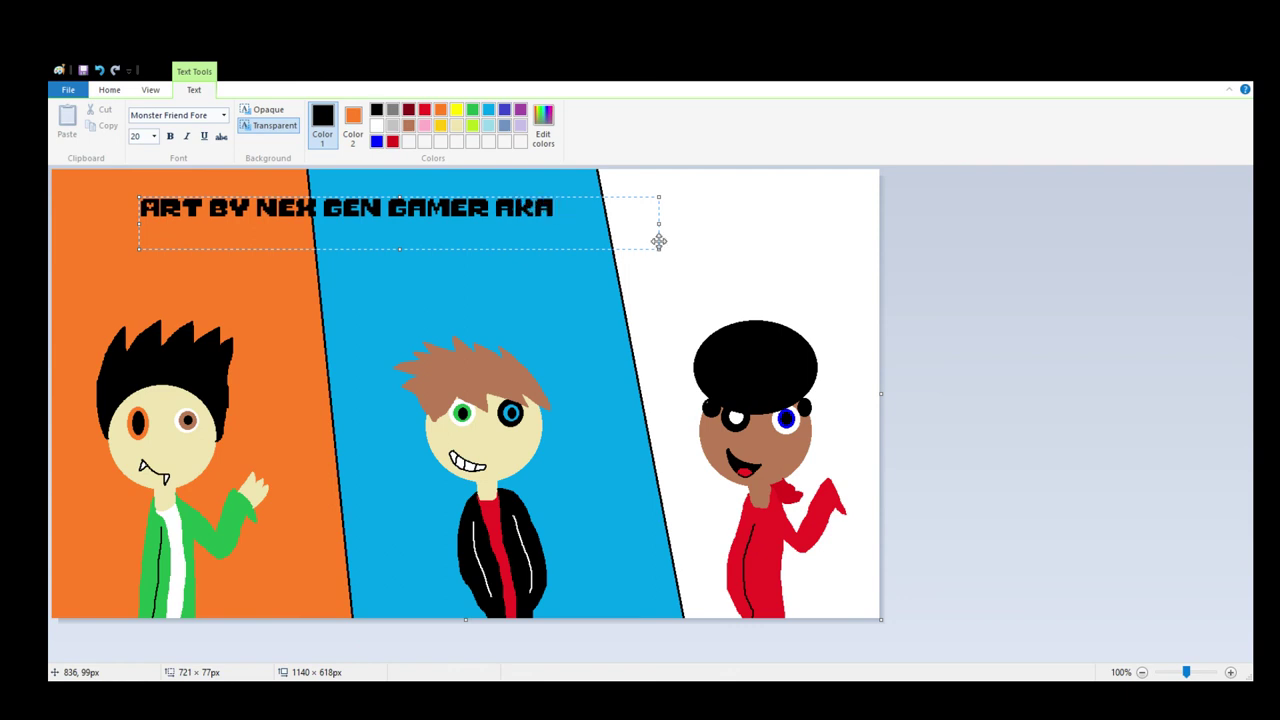
text(KS NEX)
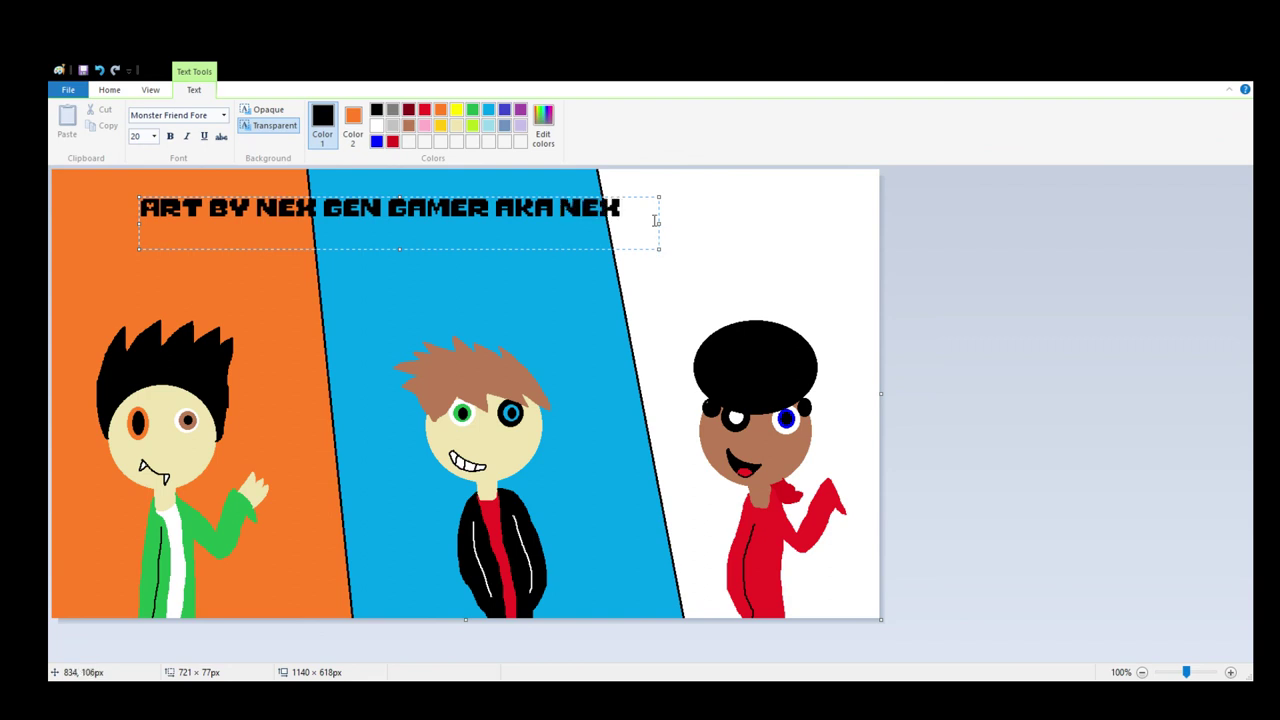
drag(658, 221, 799, 237)
text(THE)
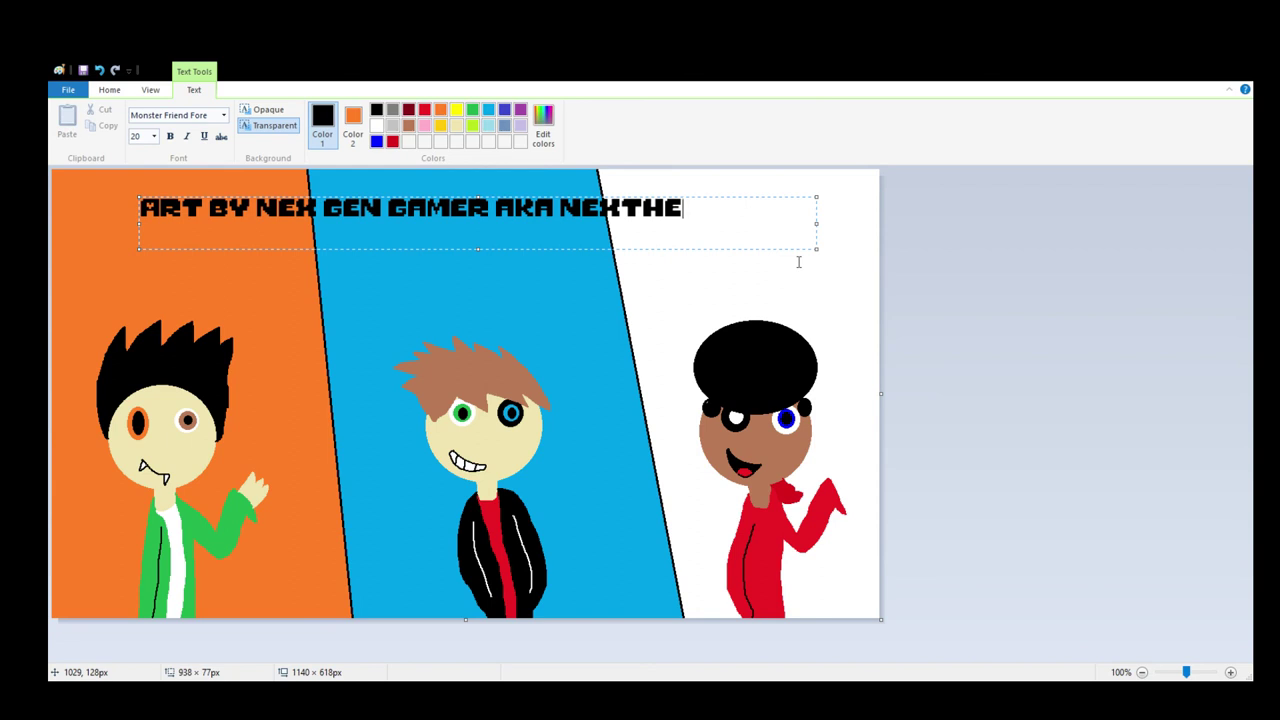
key(Left)
key(Left)
key(Left)
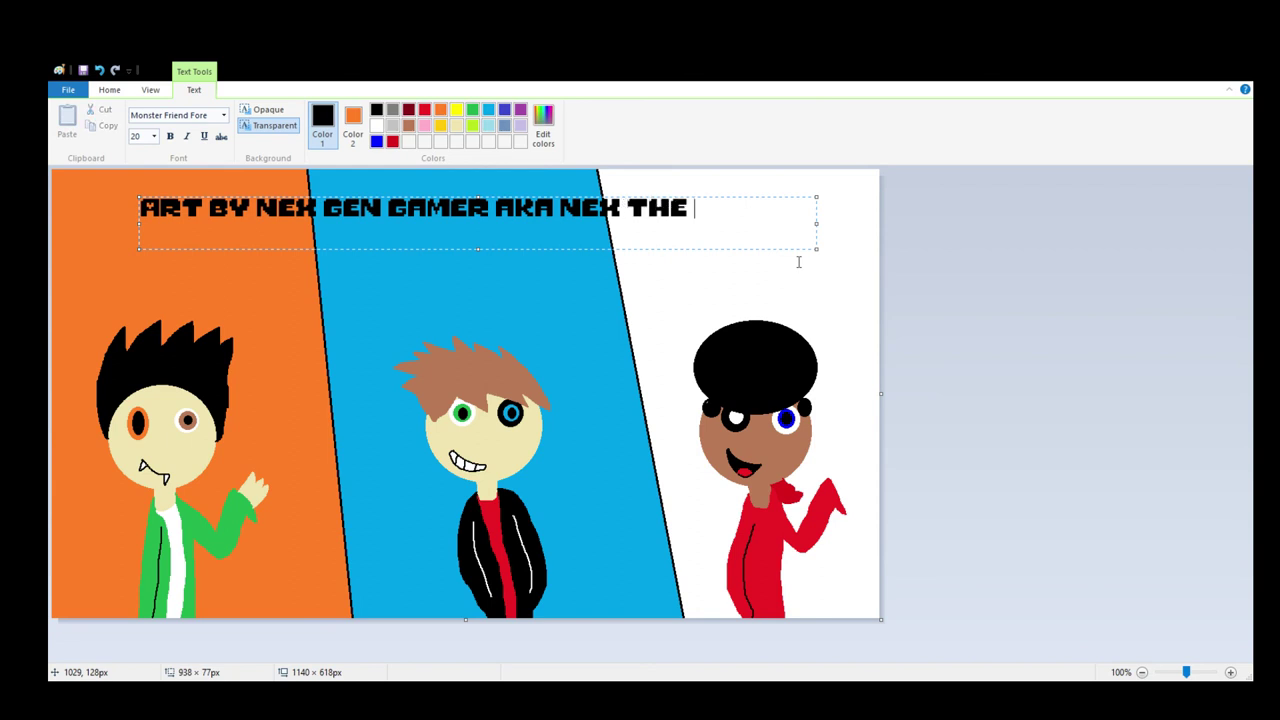
key(Right)
key(Right)
key(Right)
key(Right)
text(SKELL)
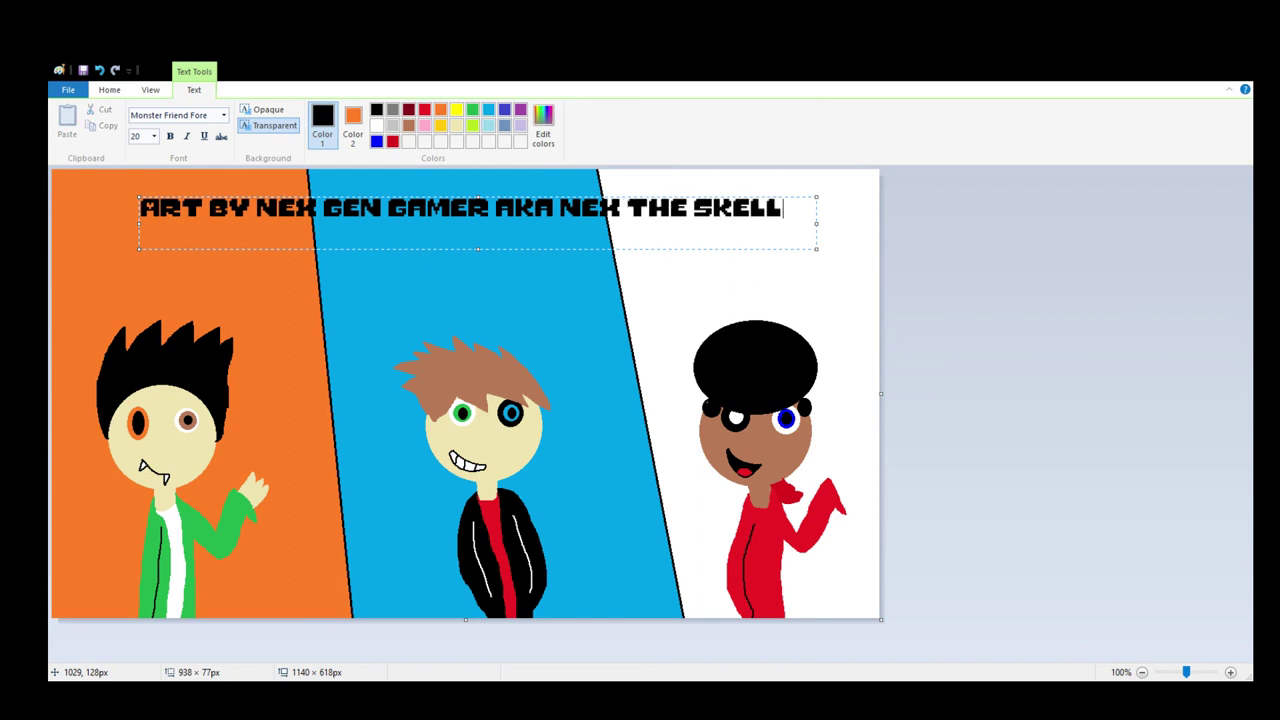
text(ETO)
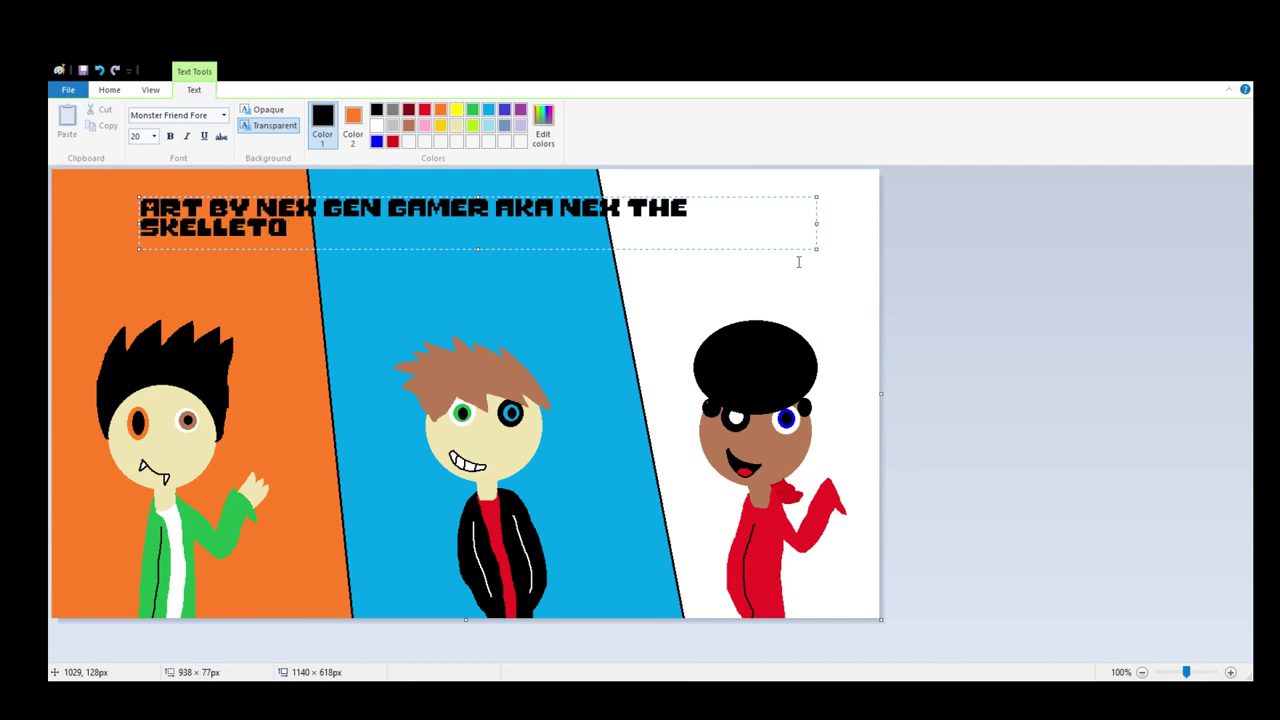
text(N)
Widen the credit text box to about 1027 × 77 px to fit one line, and place it roughly centred across the canvas
drag(817, 222, 886, 222)
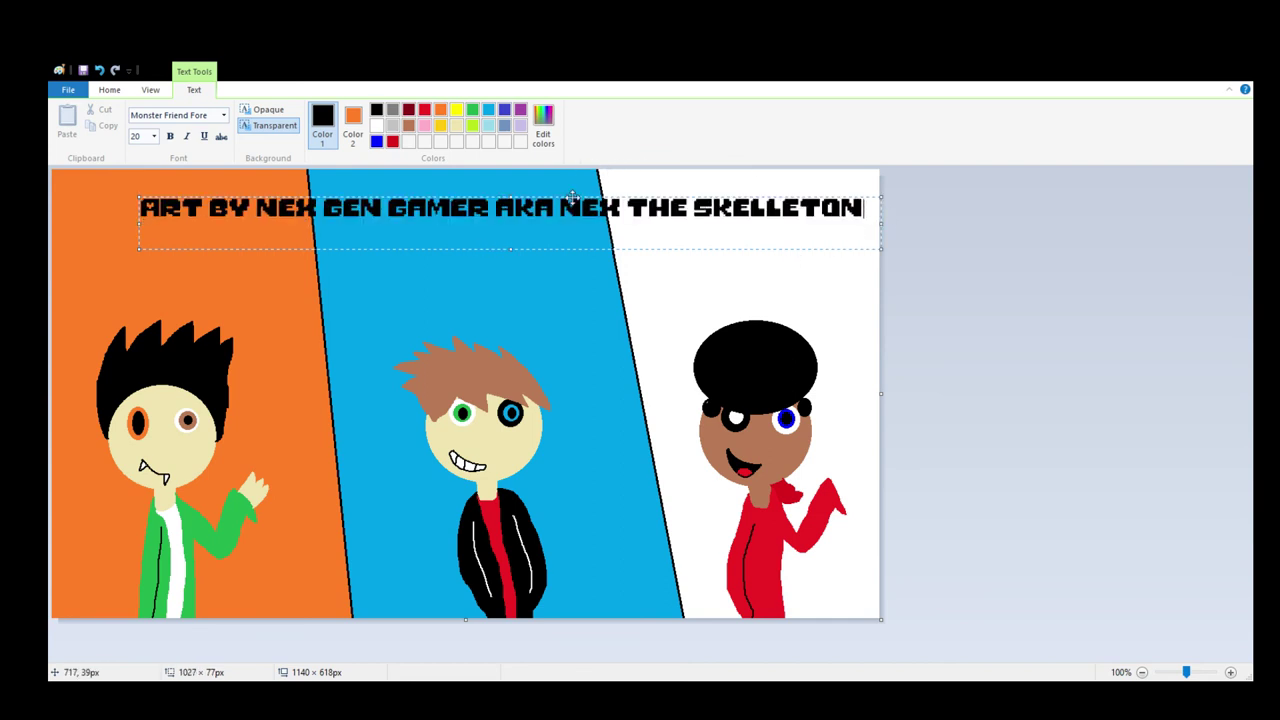
drag(571, 196, 515, 198)
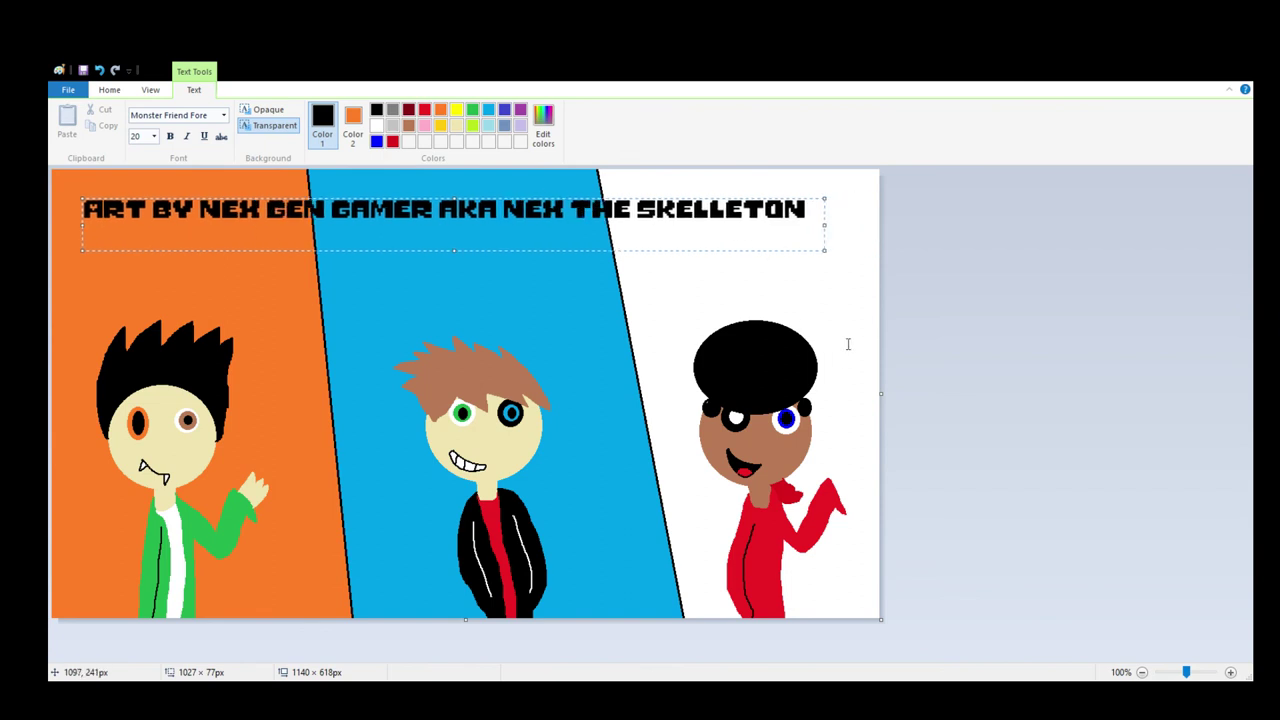
click(923, 286)
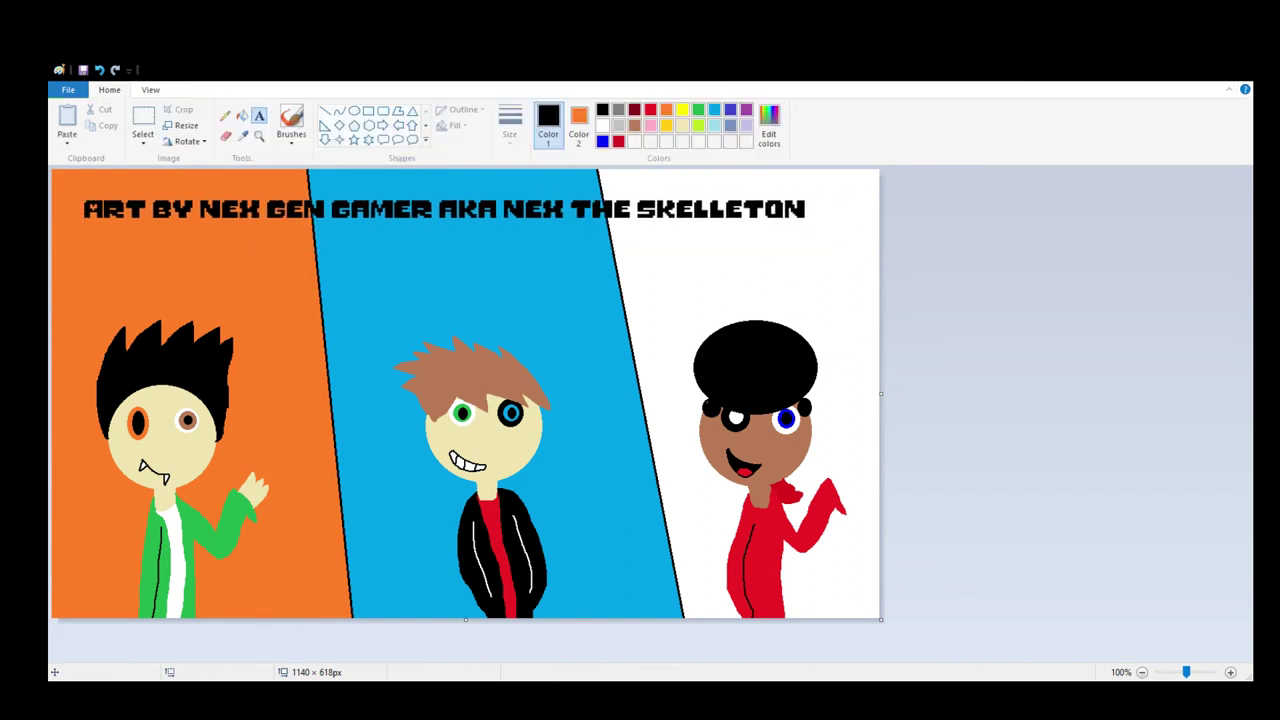